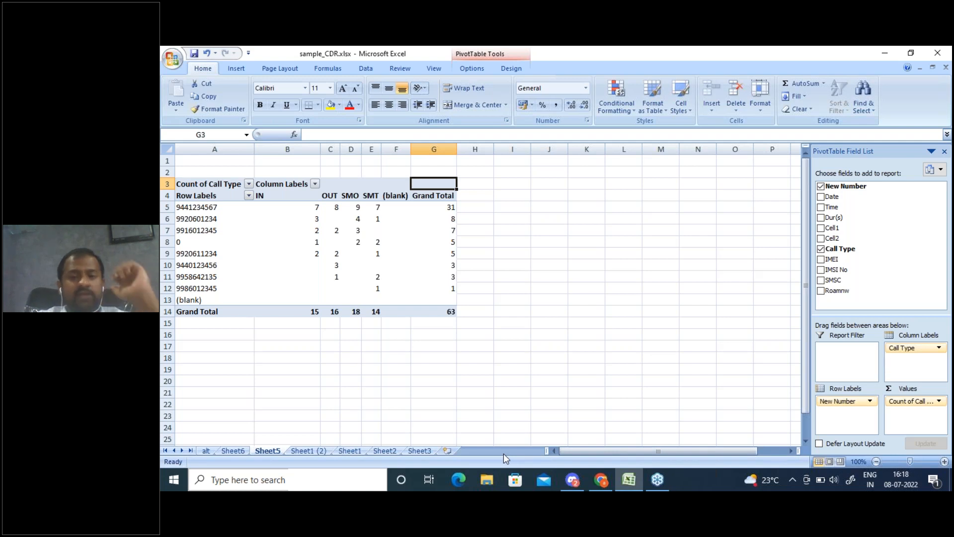
# Open Sheet1 and go to the start of its call detail records
pyautogui.click(942, 90)
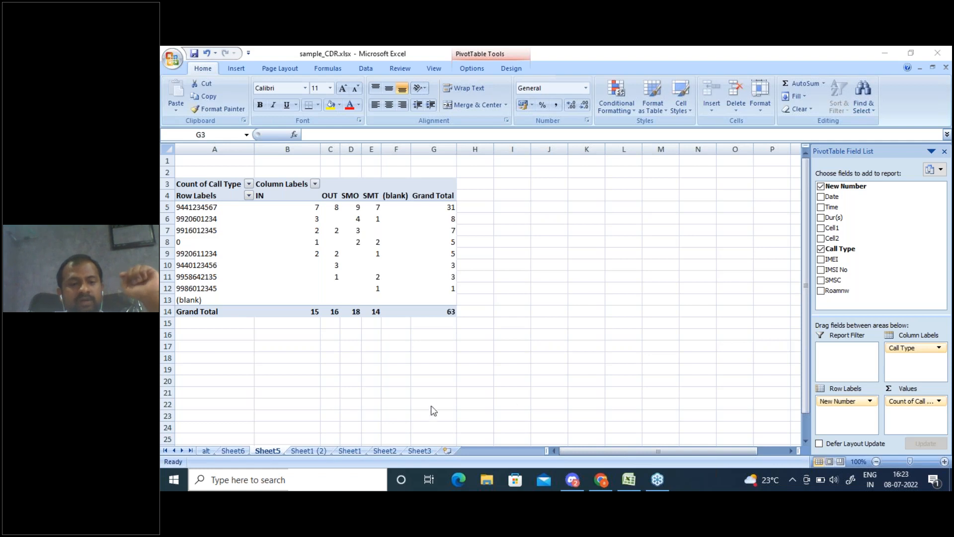
pyautogui.click(350, 450)
pyautogui.click(350, 450)
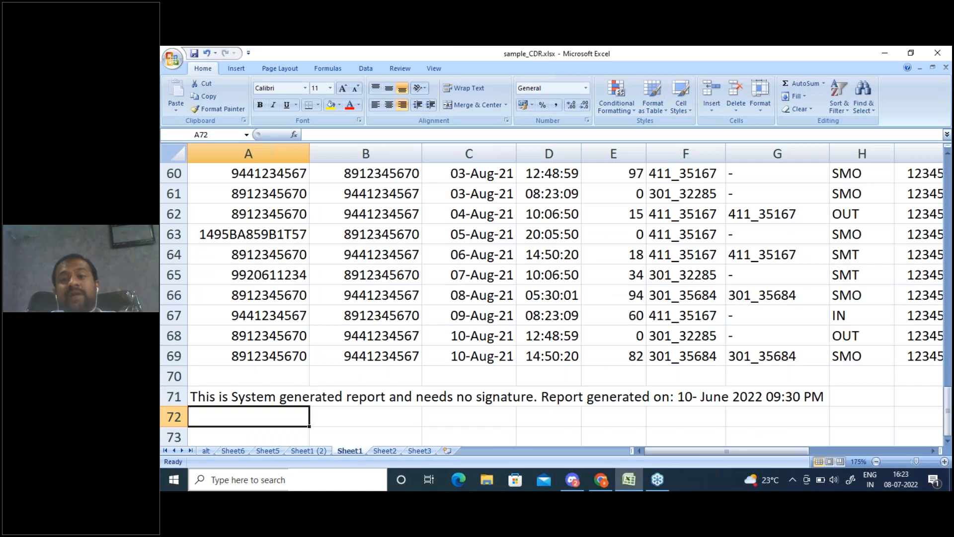
pyautogui.click(778, 85)
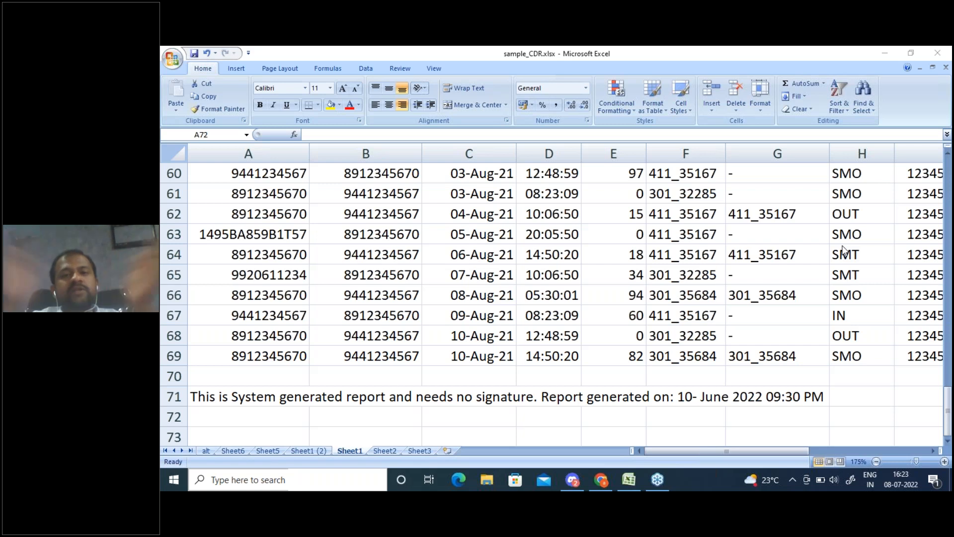
pyautogui.click(950, 419)
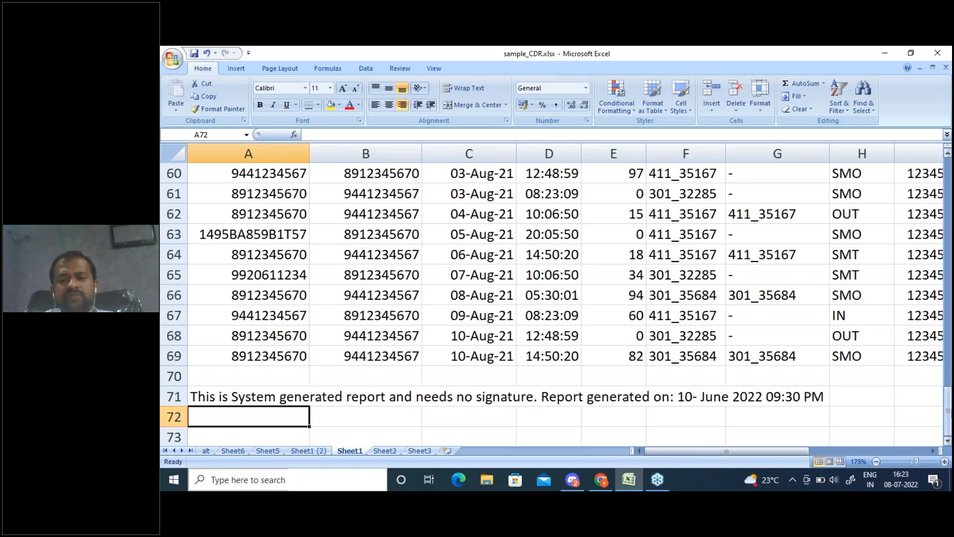
pyautogui.moveTo(949, 409); pyautogui.dragTo(944, 82)
pyautogui.click(942, 81)
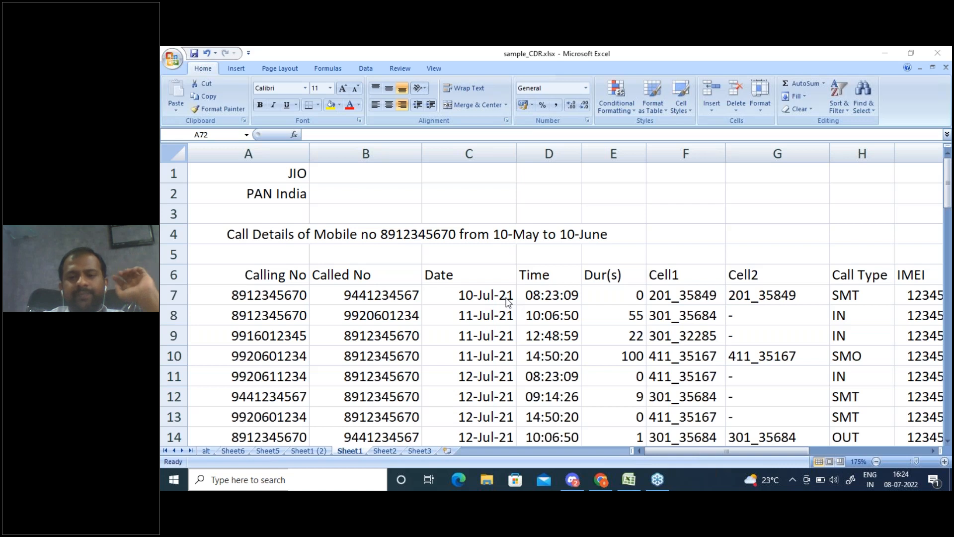
# Examine the report heading above the call records and select the operator name in cell A1
pyautogui.click(289, 177)
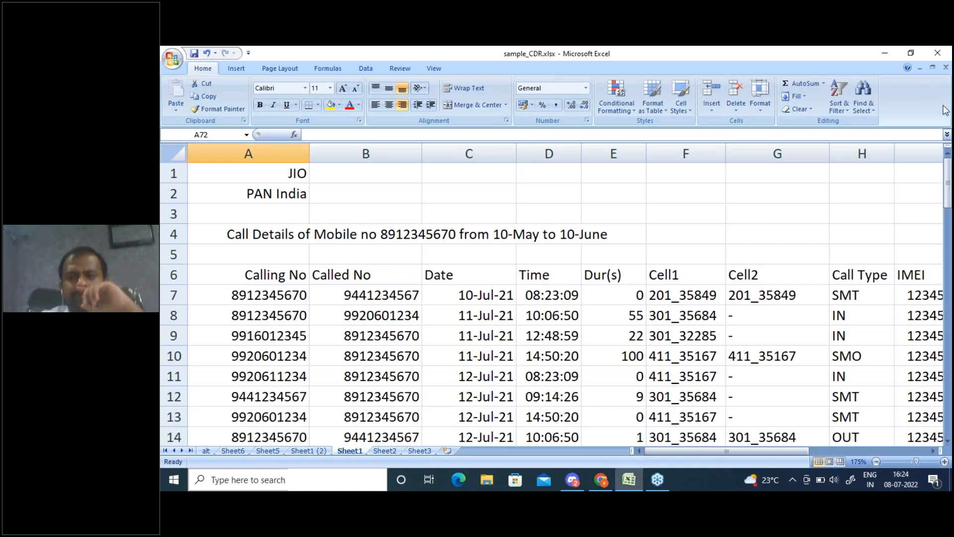
pyautogui.click(948, 116)
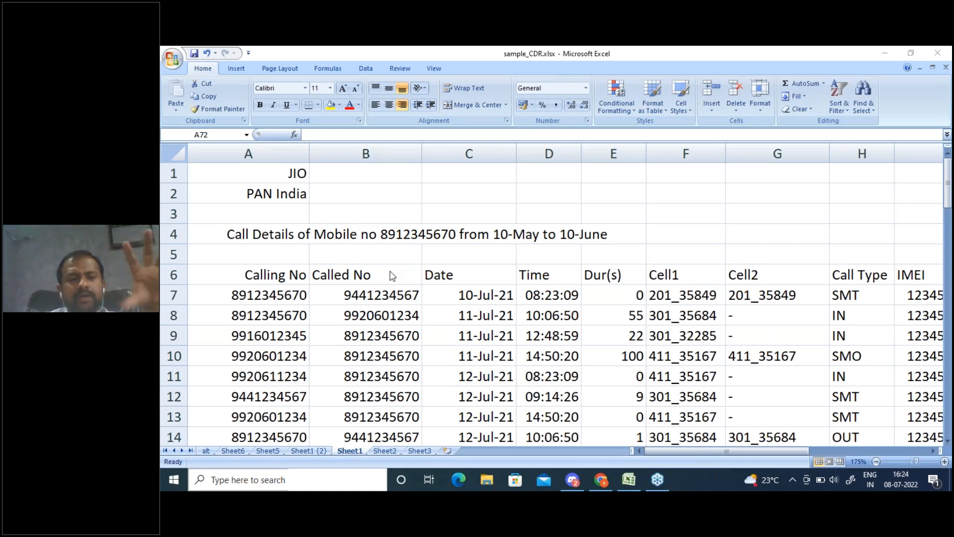
pyautogui.click(392, 275)
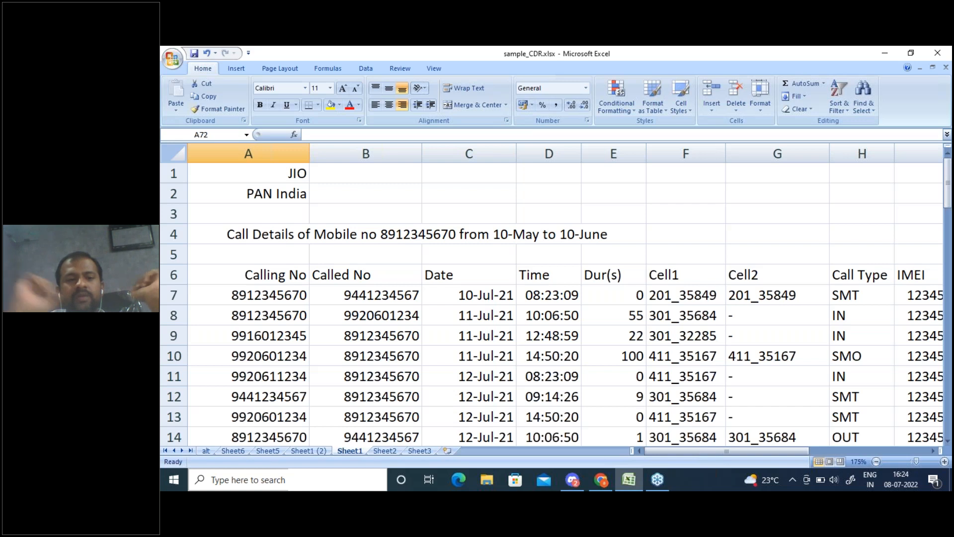
pyautogui.click(295, 174)
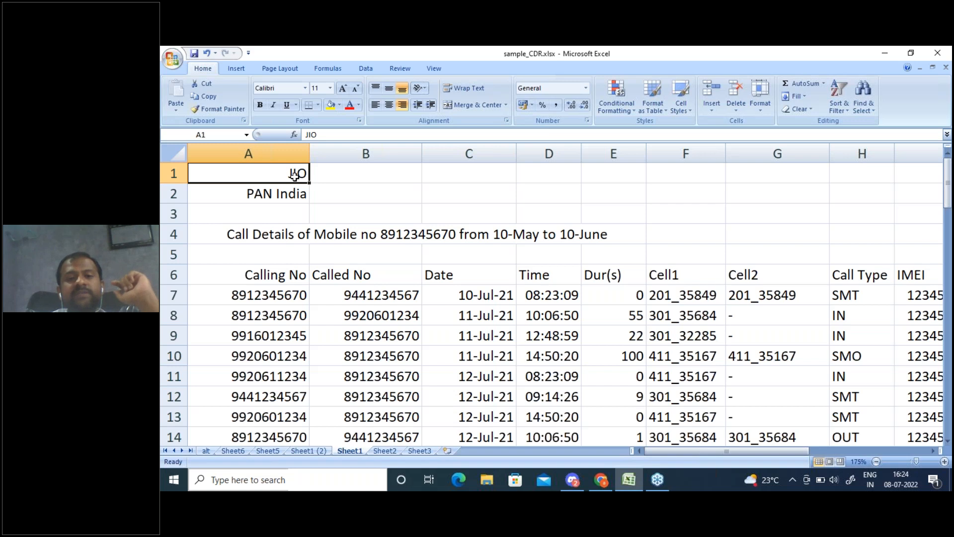
# Set the zoom of Sheet1 to 110% so that all the call record columns fit in view
pyautogui.click(942, 112)
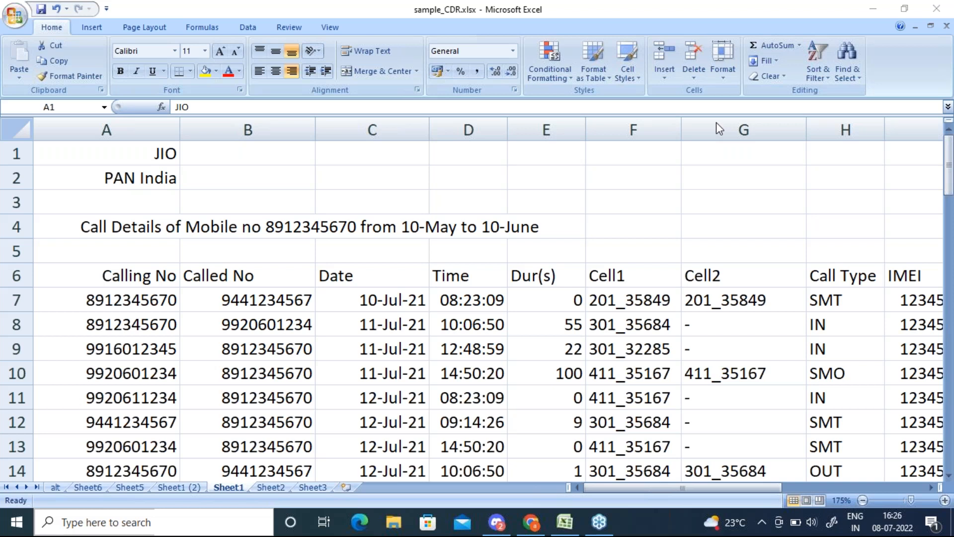
pyautogui.click(345, 262)
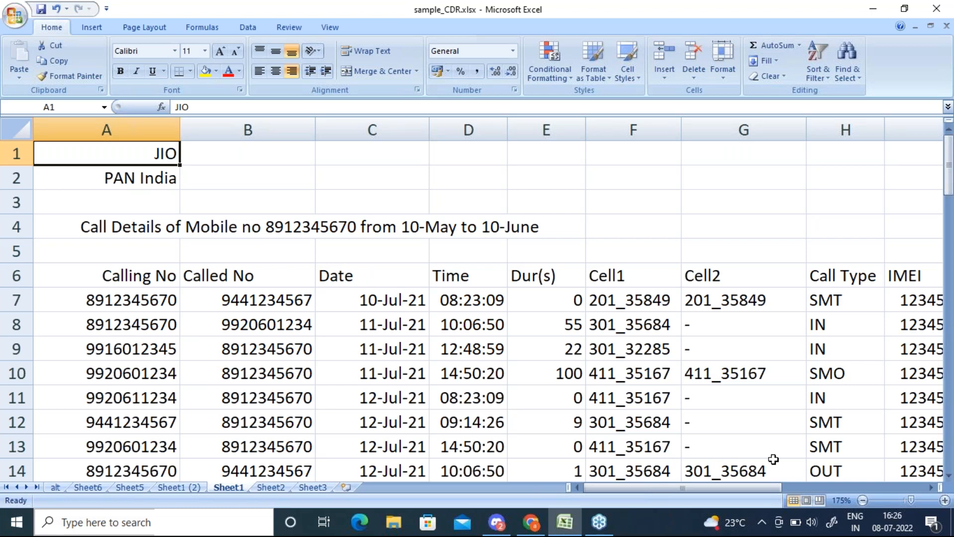
pyautogui.scroll(-1, 867, 504)
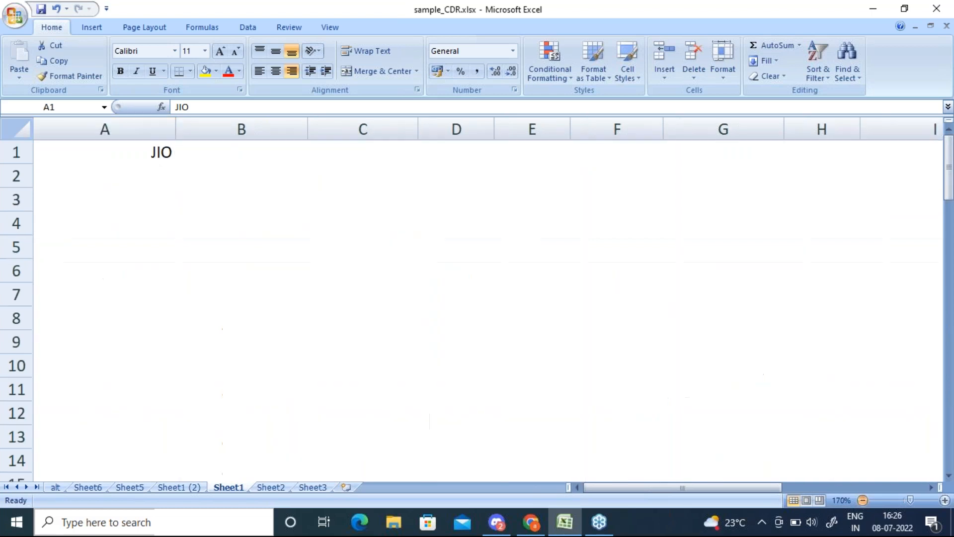
pyautogui.scroll(-4, 925, 493)
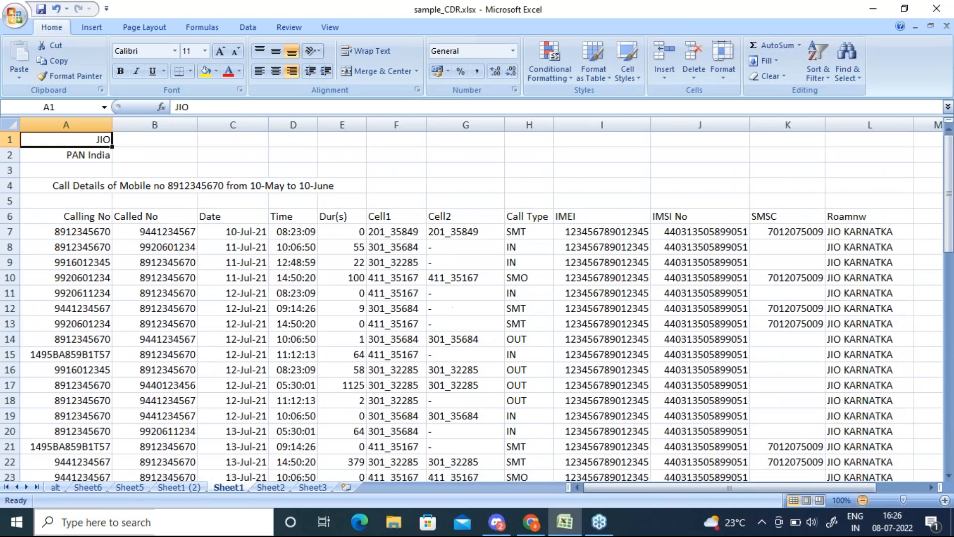
pyautogui.click(945, 500)
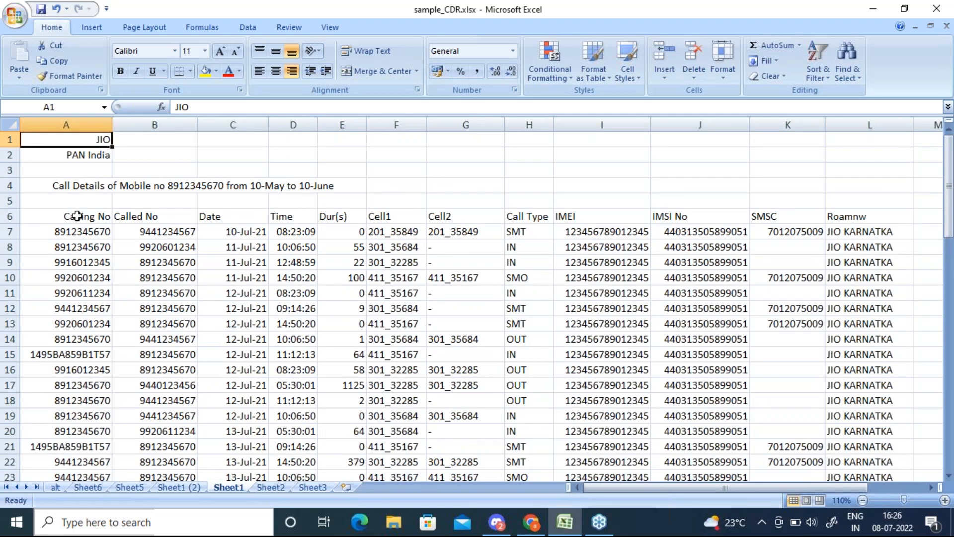
# Go through the row 6 headers Calling No, Called No, Date, Time, Dur(s), Cell1 and Cell2 one by one
pyautogui.click(77, 217)
pyautogui.click(148, 215)
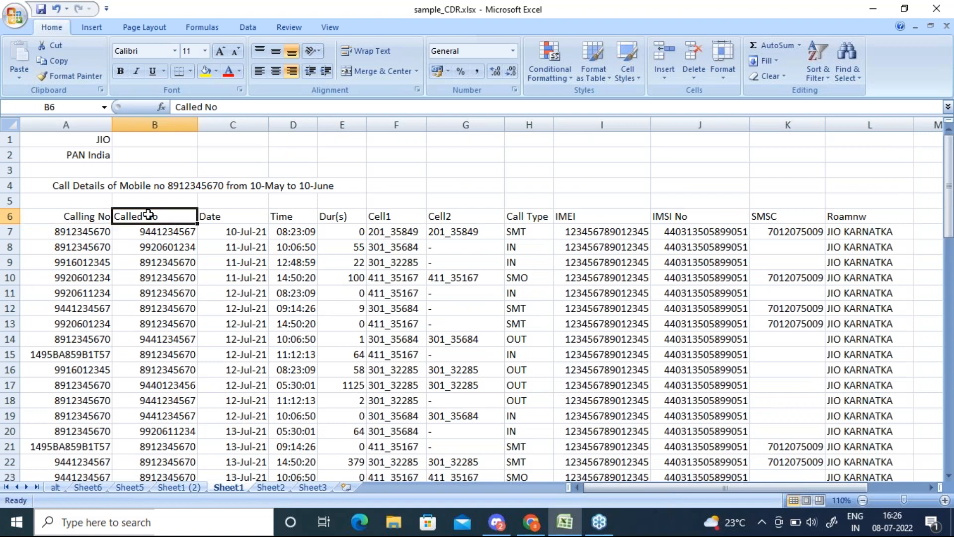
pyautogui.click(227, 216)
pyautogui.click(283, 215)
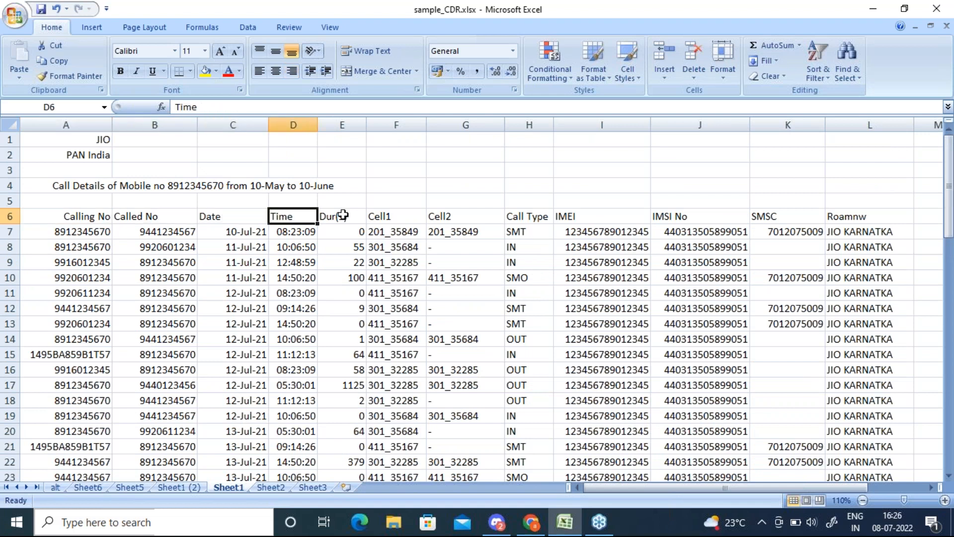
pyautogui.click(341, 215)
pyautogui.click(380, 215)
pyautogui.click(434, 214)
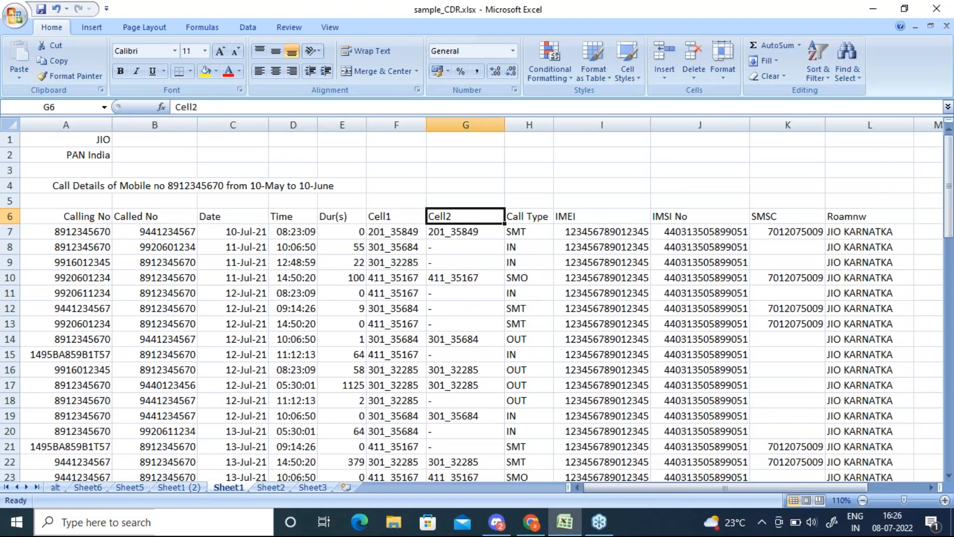
# Compare the Cell1 and Cell2 headers in row 6
pyautogui.click(392, 214)
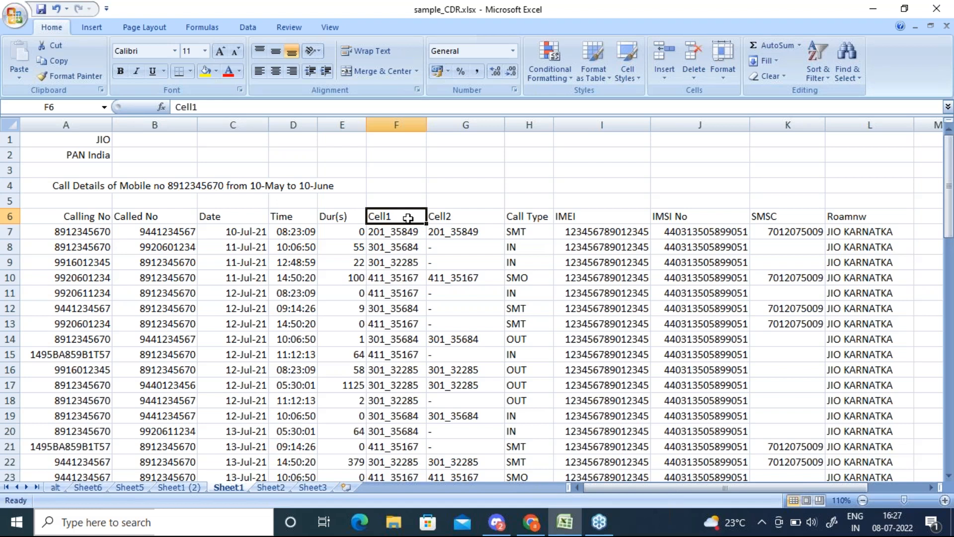
pyautogui.click(458, 222)
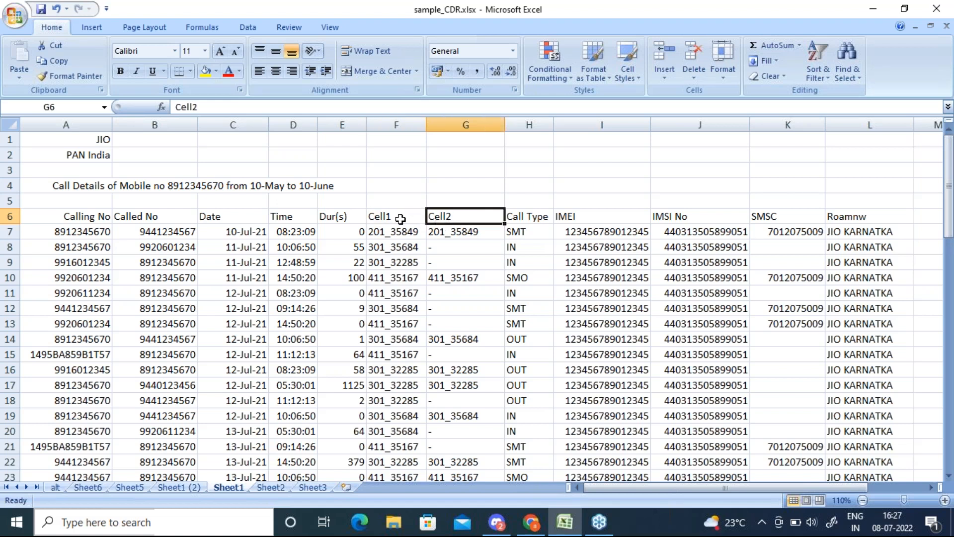
pyautogui.click(401, 219)
pyautogui.click(442, 216)
# Examine the Call Type header with its SMT and SMO entries, plus the IMEI, IMSI No, SMSC and Roamnw headers
pyautogui.click(538, 218)
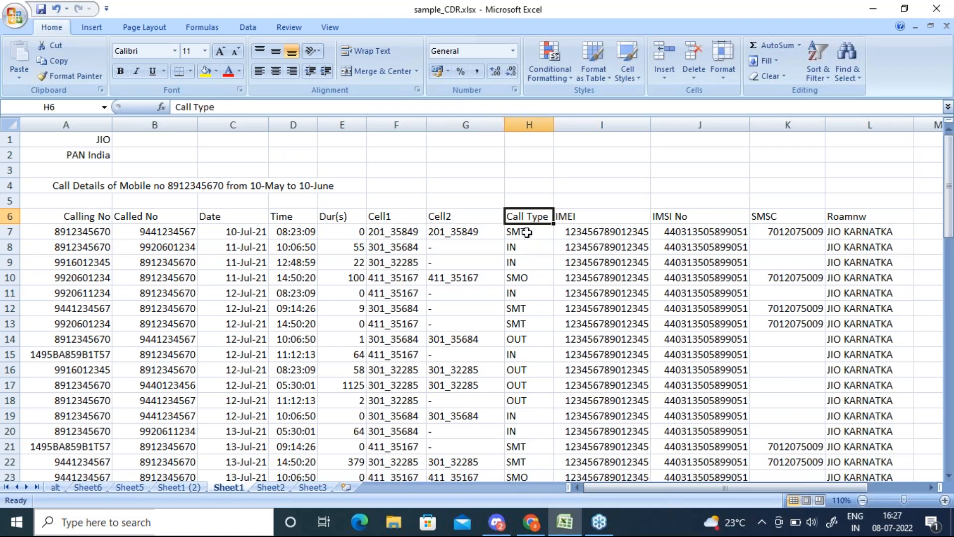
pyautogui.click(527, 233)
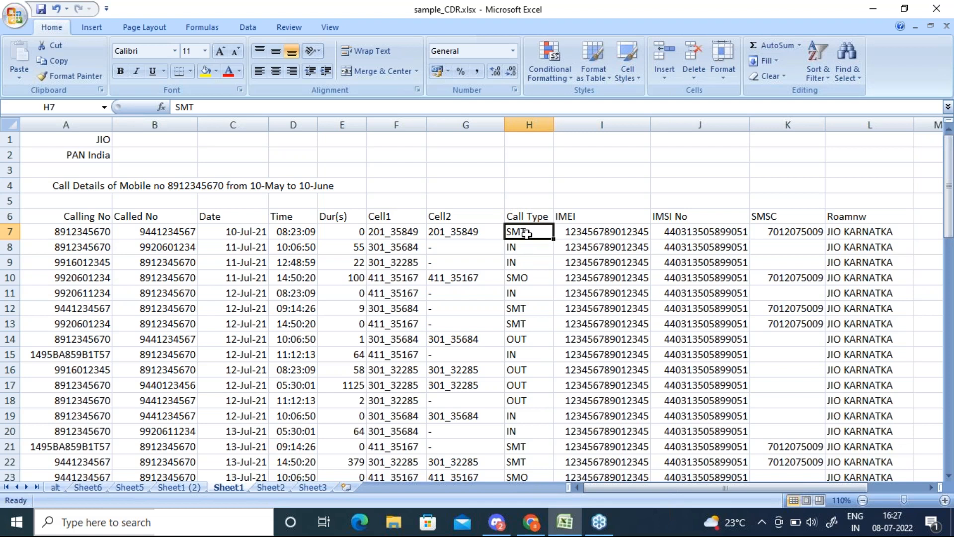
pyautogui.click(530, 277)
pyautogui.click(602, 218)
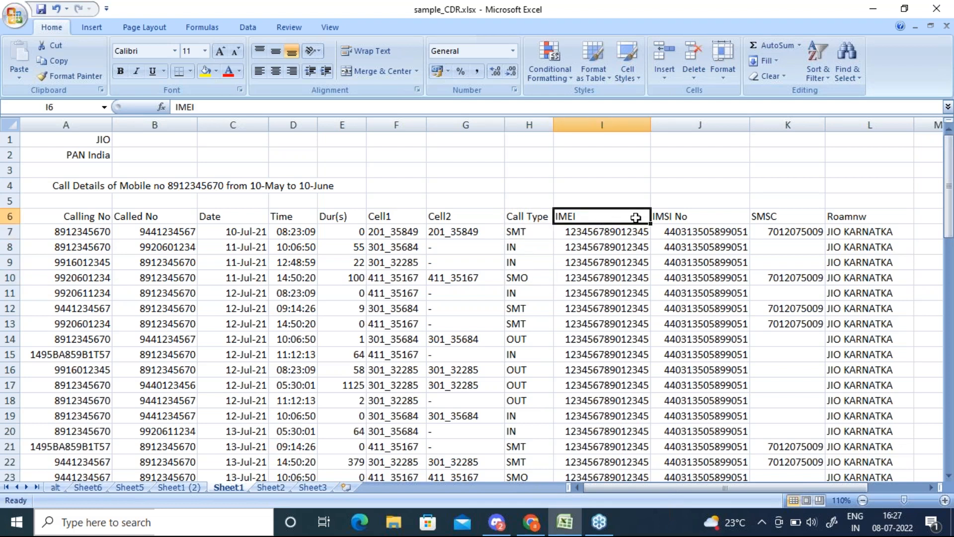
pyautogui.click(671, 218)
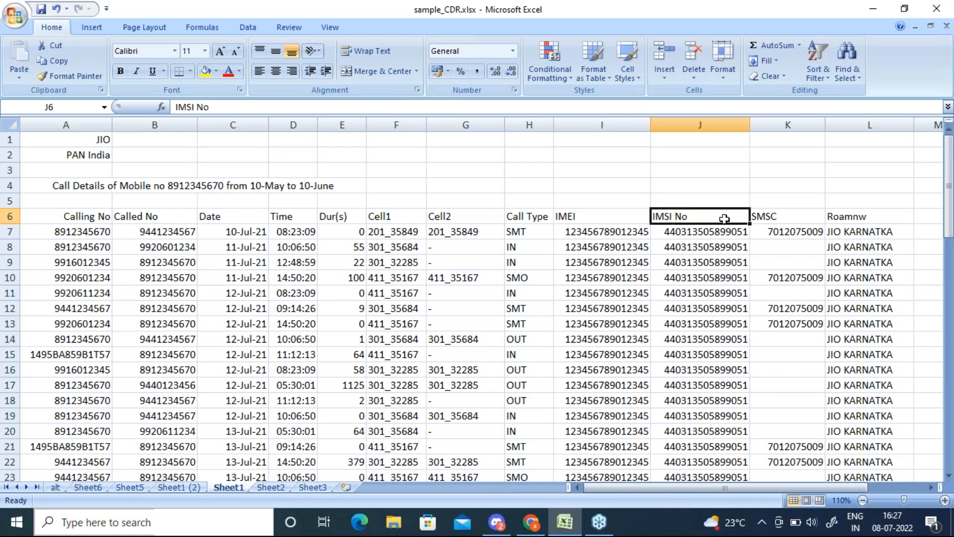
pyautogui.click(785, 217)
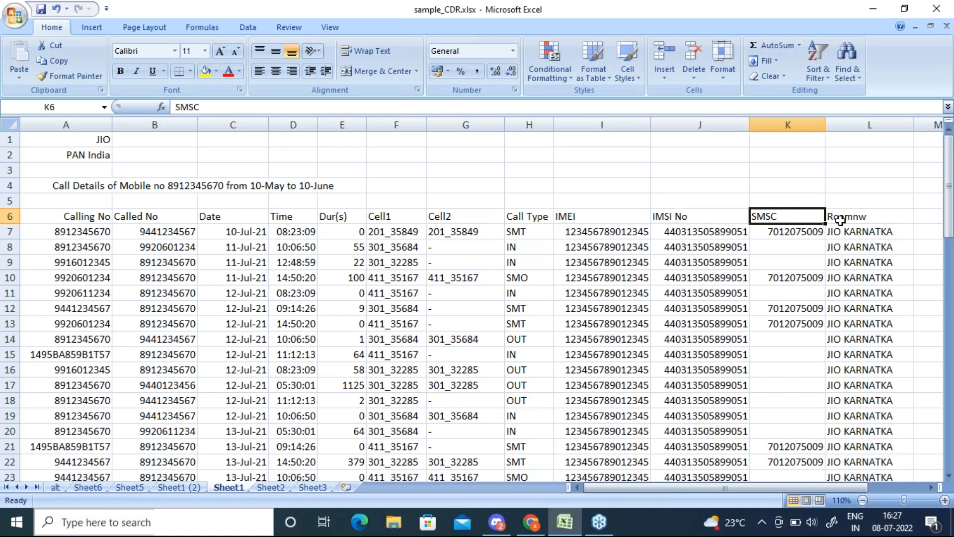
pyautogui.click(856, 218)
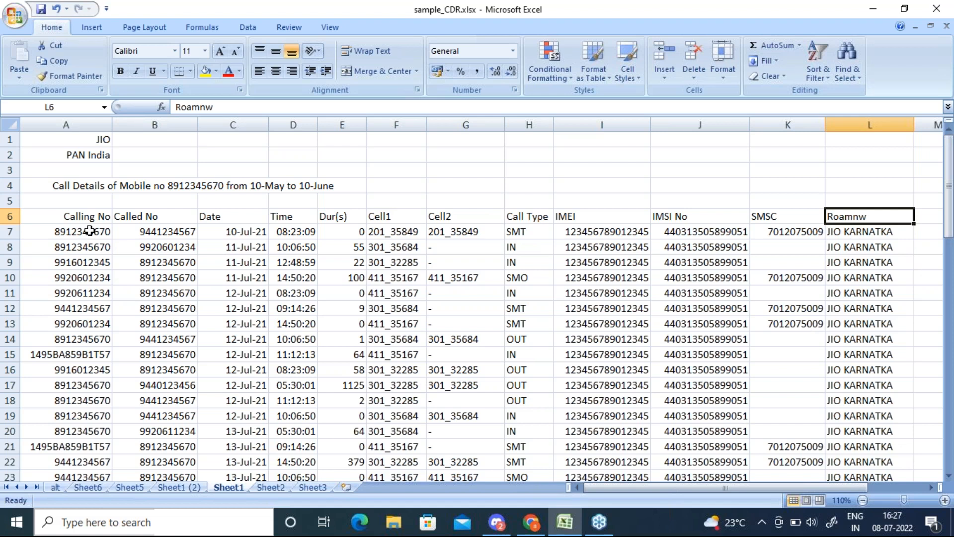
# Check the Calling No column for alphanumeric entries, starting at row 15 and continuing down through the records
pyautogui.click(85, 353)
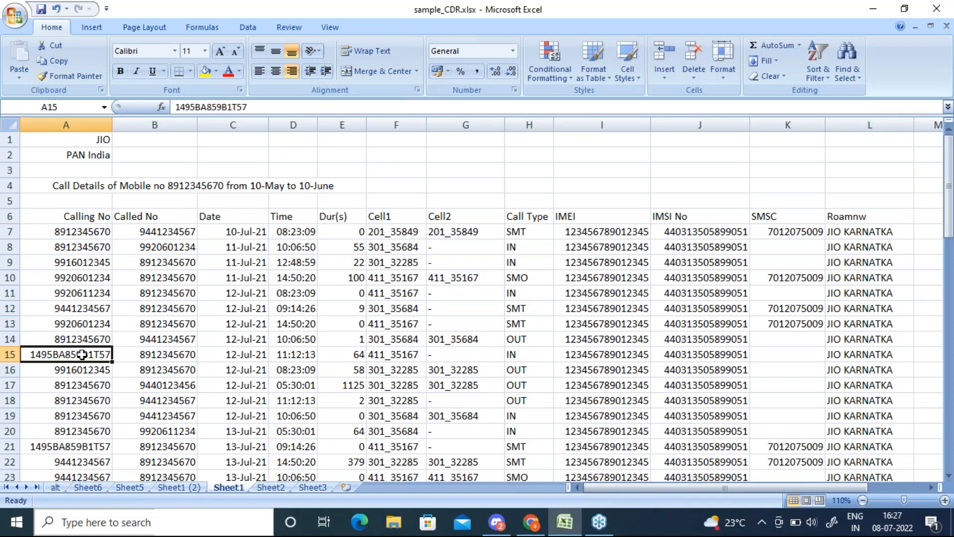
pyautogui.click(140, 355)
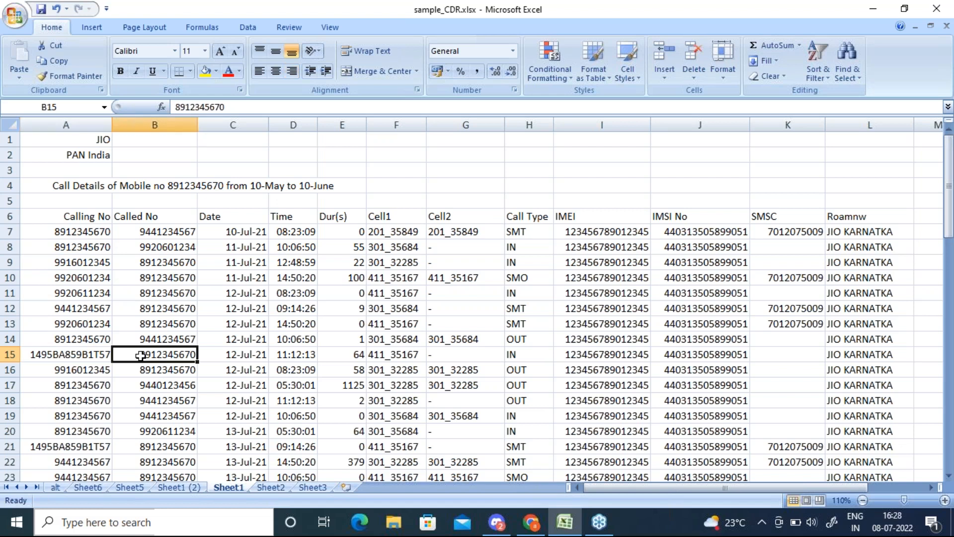
pyautogui.click(89, 448)
pyautogui.press('Down')
pyautogui.press('Down')
pyautogui.press('Down')
pyautogui.press('Down')
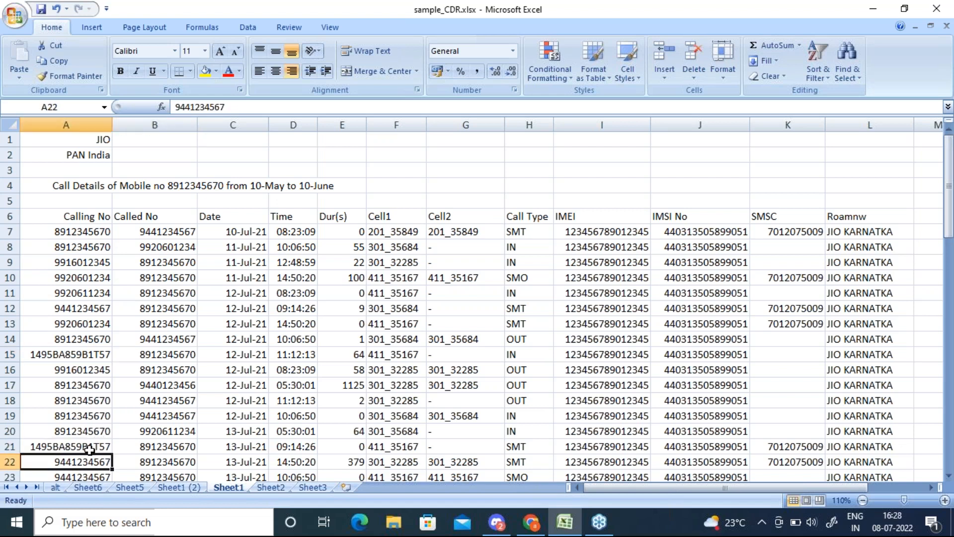
pyautogui.press('Down')
pyautogui.press('Down')
pyautogui.press('Down')
pyautogui.press('Down')
pyautogui.press('Down')
pyautogui.press('Down')
pyautogui.press('Down')
pyautogui.press('Down')
pyautogui.press('Down')
pyautogui.press('Down')
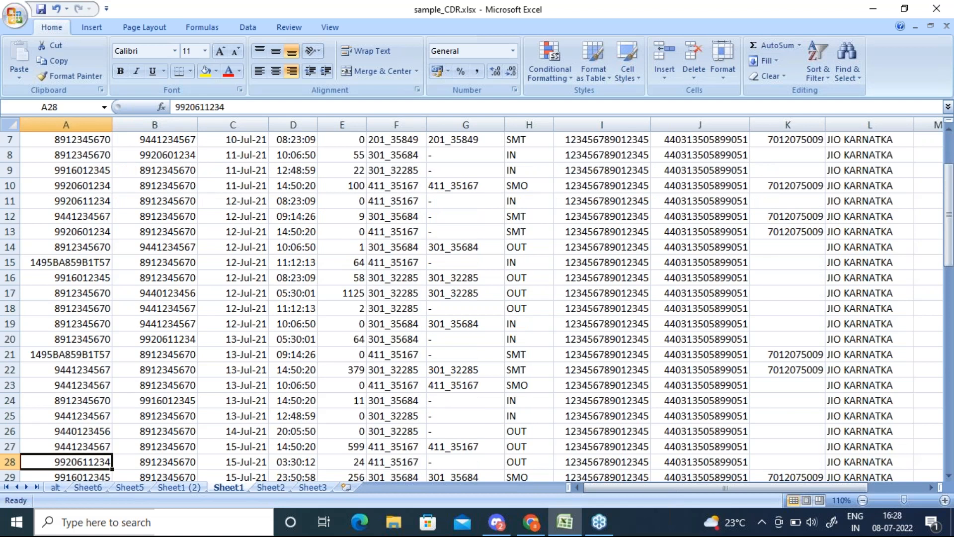
pyautogui.press('Down')
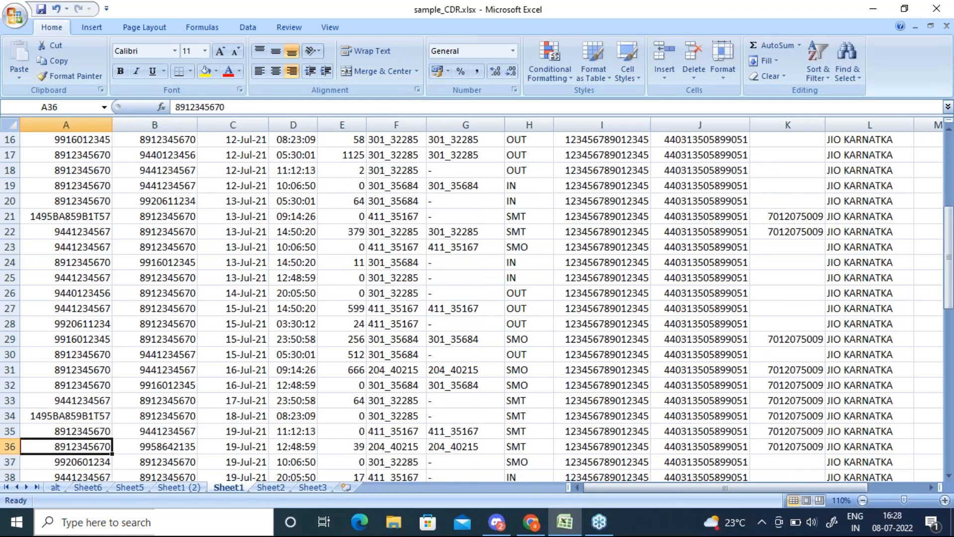
pyautogui.press('Down')
pyautogui.press('Down')
pyautogui.press('Down')
pyautogui.press('Down')
pyautogui.press('Down')
pyautogui.press('Down')
pyautogui.press('Down')
pyautogui.press('Down')
pyautogui.press('Down')
pyautogui.press('Down')
pyautogui.press('Down')
pyautogui.press('Down')
pyautogui.press('Down')
pyautogui.press('Down')
# Look back up through the Calling No column and return to cell A1
pyautogui.press('Up')
pyautogui.press('Up')
pyautogui.press('Up')
pyautogui.press('Up')
pyautogui.press('Up')
pyautogui.press('Up')
pyautogui.press('Up')
pyautogui.press('Up')
pyautogui.press('Up')
pyautogui.press('Up')
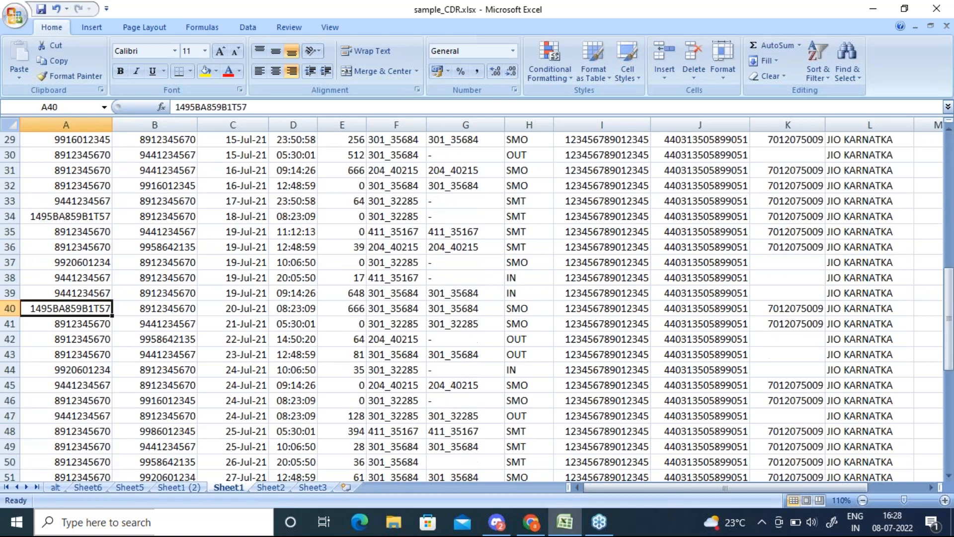
pyautogui.press('Up')
pyautogui.press('Up')
pyautogui.press('Up')
pyautogui.press('Up')
pyautogui.press('Up')
pyautogui.press('Up')
pyautogui.press('Up')
pyautogui.press('Up')
pyautogui.press('Up')
pyautogui.press('Up')
pyautogui.press('Up')
pyautogui.press('Up')
pyautogui.press('Up')
pyautogui.press('Up')
pyautogui.press('Up')
pyautogui.press('Up')
pyautogui.press('Up')
pyautogui.press('Up')
pyautogui.press('Up')
pyautogui.press('Up')
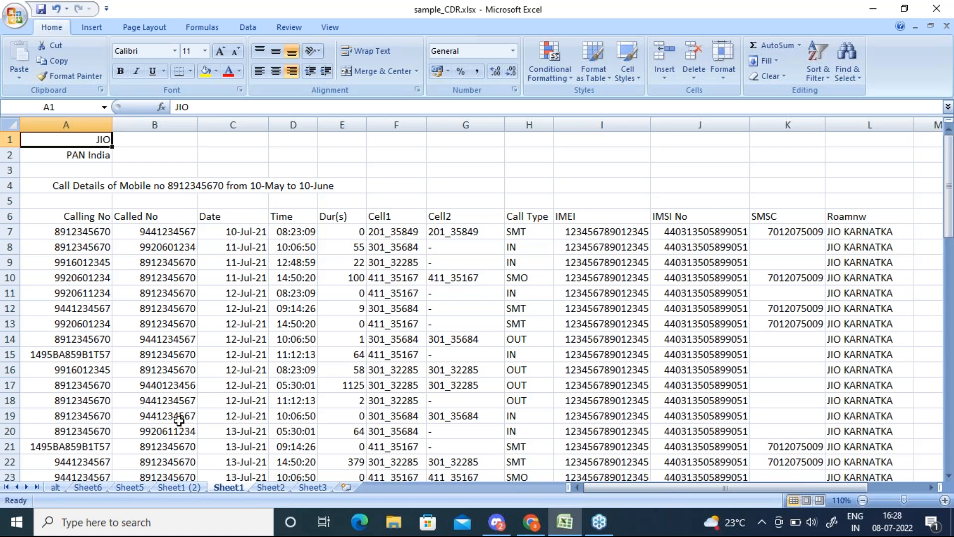
# View the pivot table on Sheet5 and the cleaned data on Sheet1 (2), and return to Sheet1
pyautogui.click(97, 486)
pyautogui.click(121, 486)
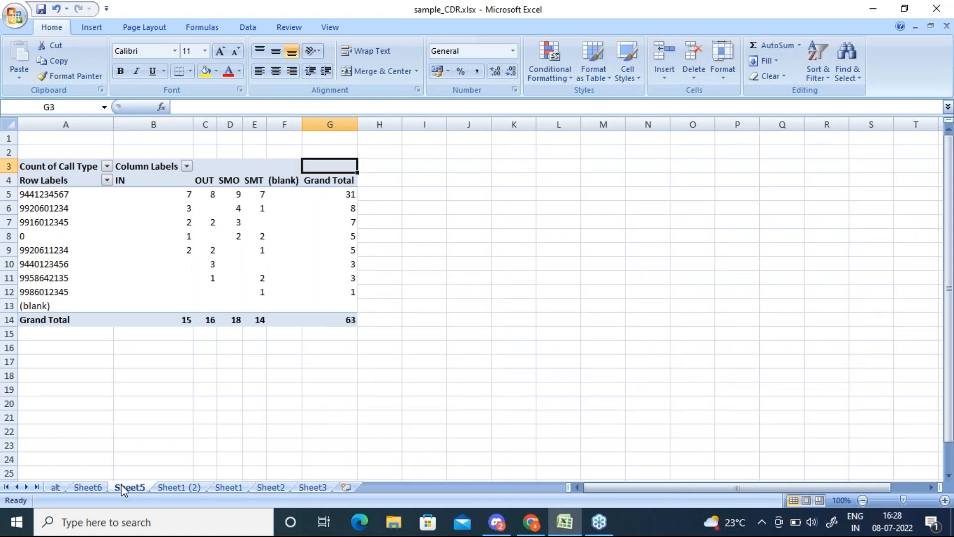
pyautogui.click(162, 485)
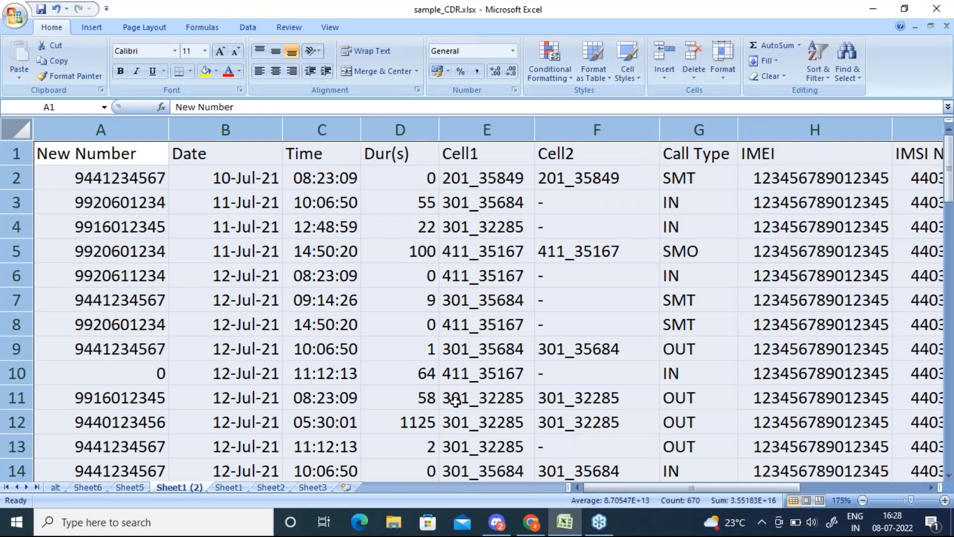
pyautogui.click(227, 487)
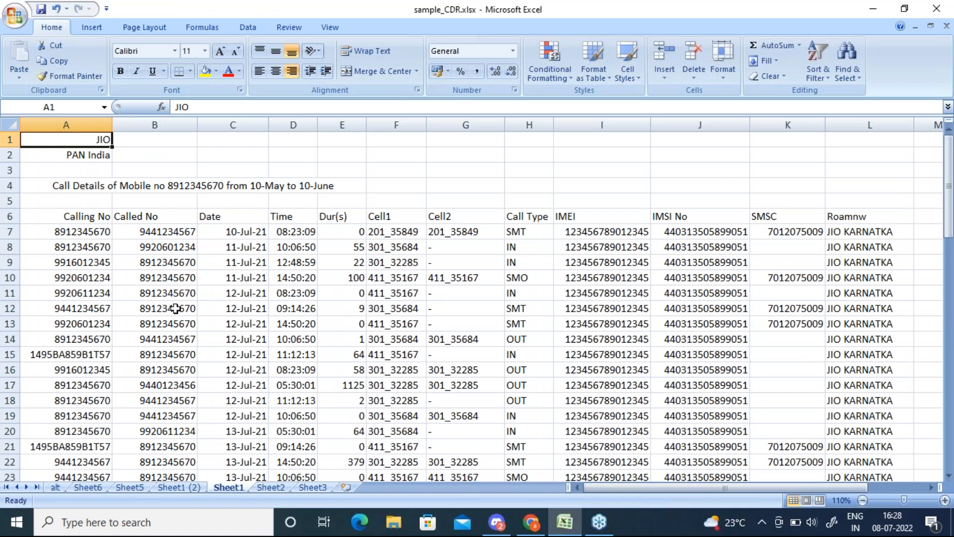
# Check the call details title on Sheet1 and examine the Grand Total values of the Sheet6 pivot table at 140% zoom
pyautogui.click(201, 187)
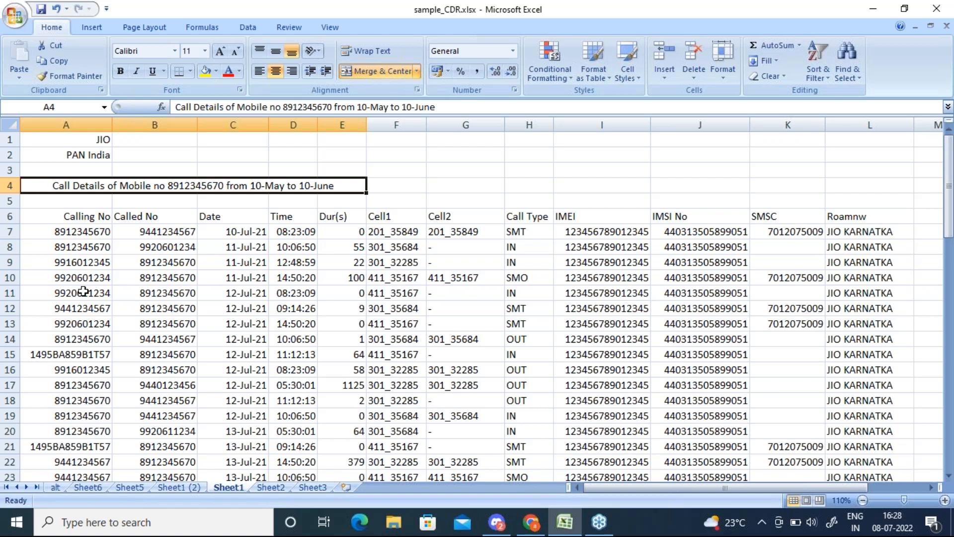
pyautogui.click(172, 275)
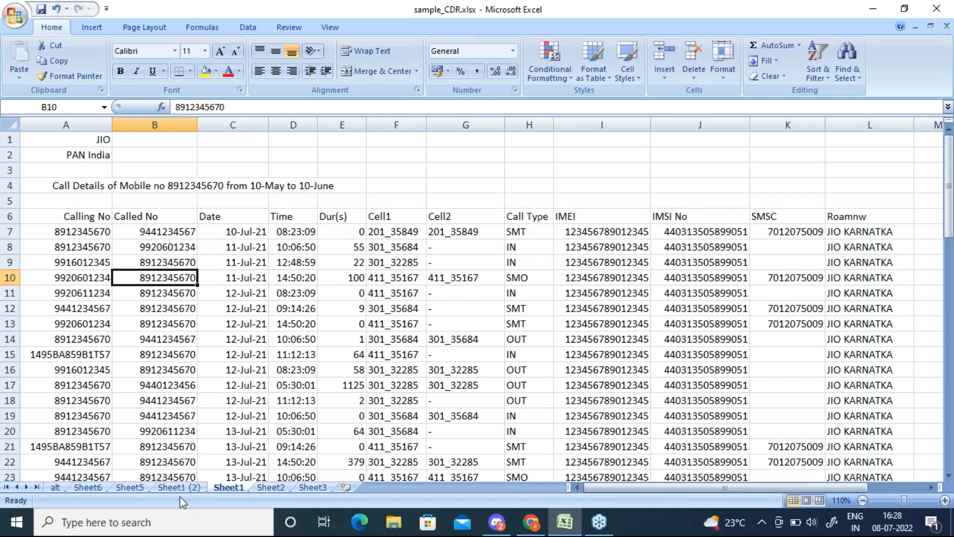
pyautogui.click(94, 487)
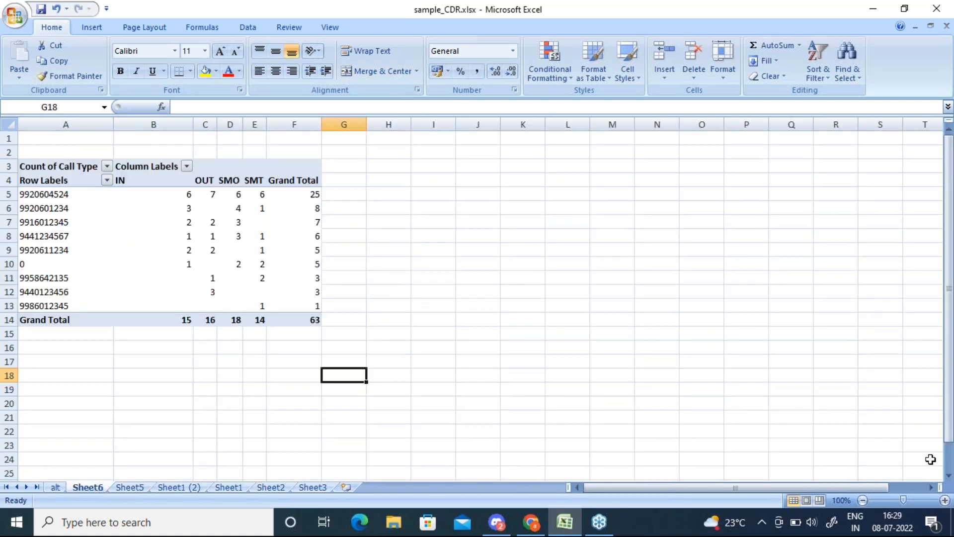
pyautogui.click(945, 500)
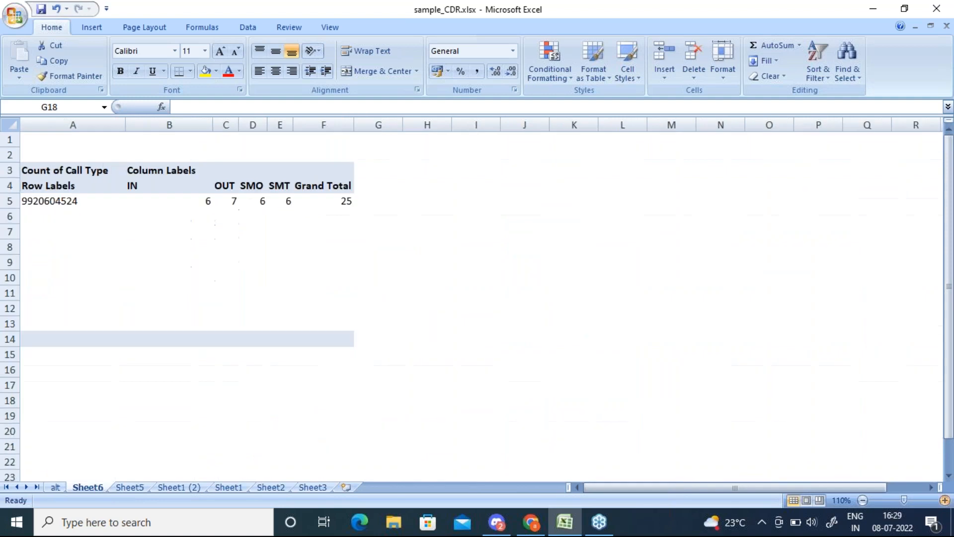
pyautogui.click(944, 500)
pyautogui.click(945, 501)
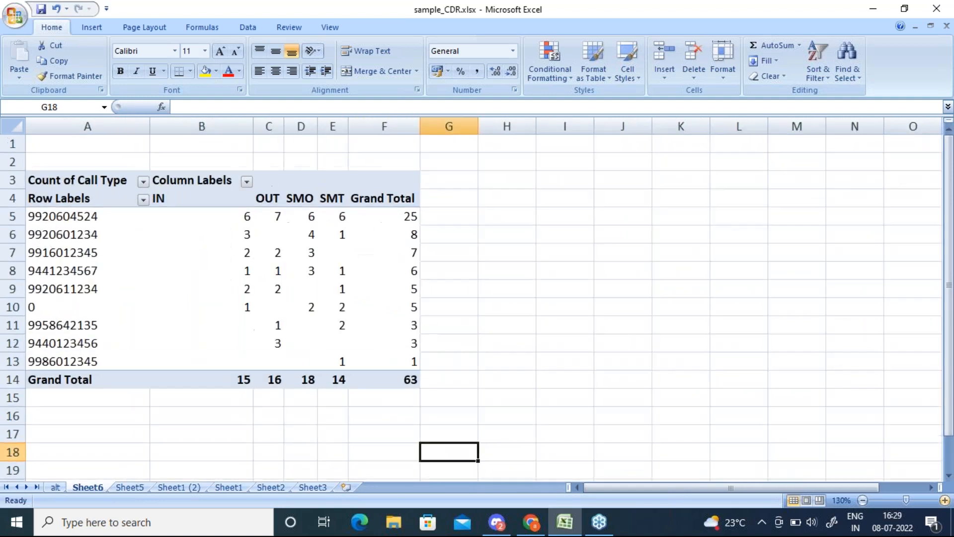
pyautogui.click(944, 500)
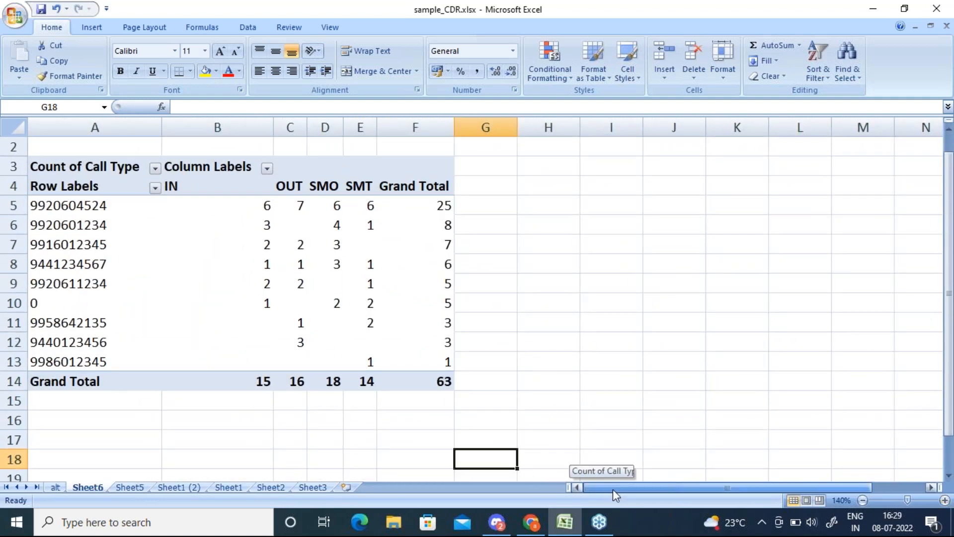
pyautogui.click(419, 205)
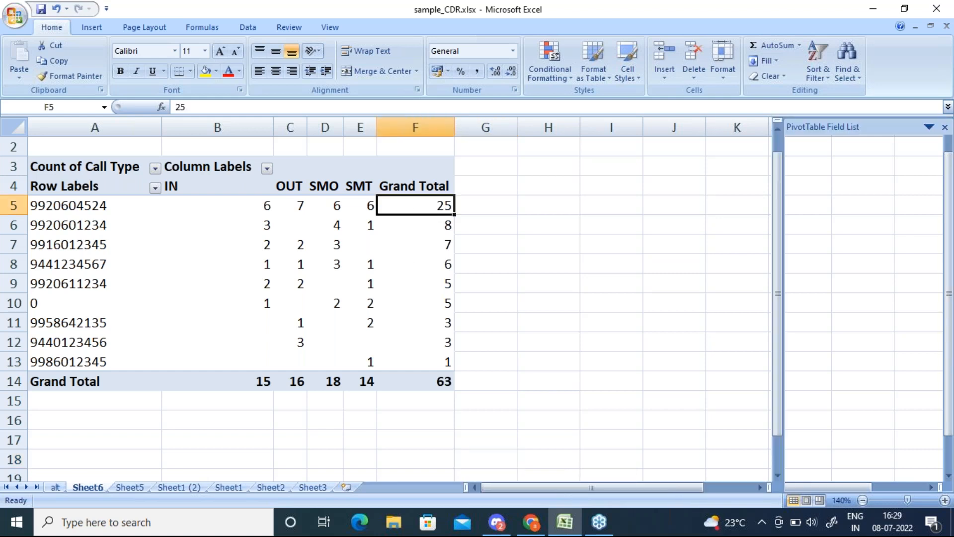
pyautogui.click(414, 226)
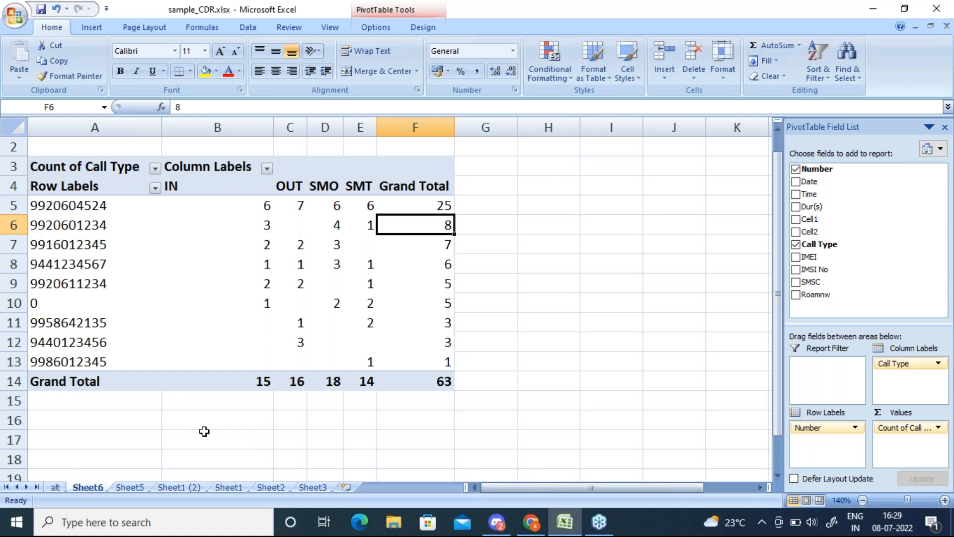
# Go back to Sheet1 and review the column headers Time, Dur(s), Cell1, Cell2, Call Type, IMEI and IMSI No
pyautogui.click(241, 488)
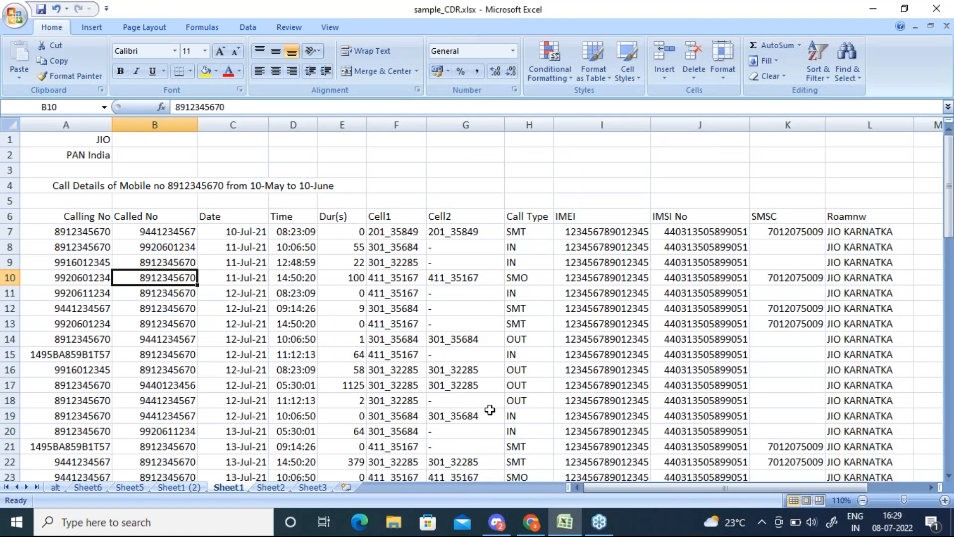
pyautogui.rightClick(229, 488)
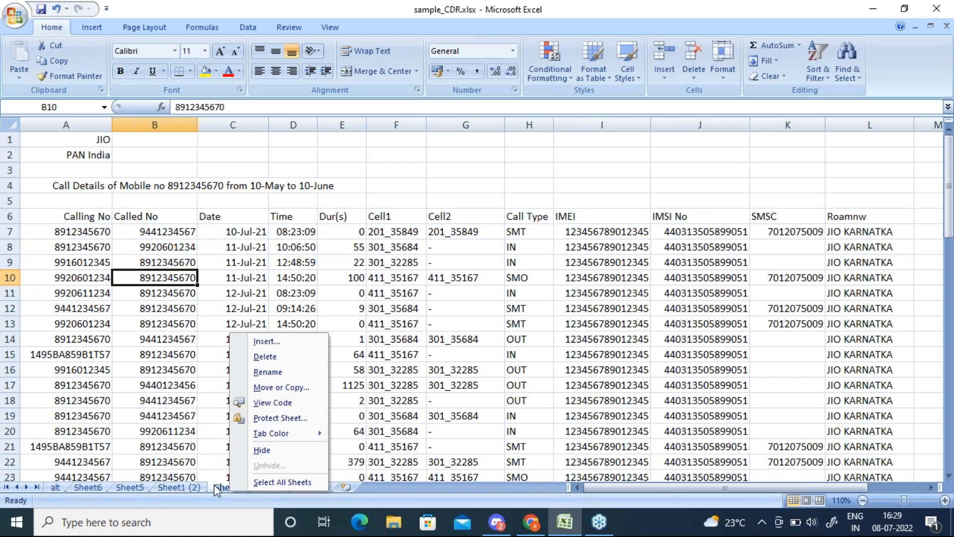
pyautogui.click(219, 484)
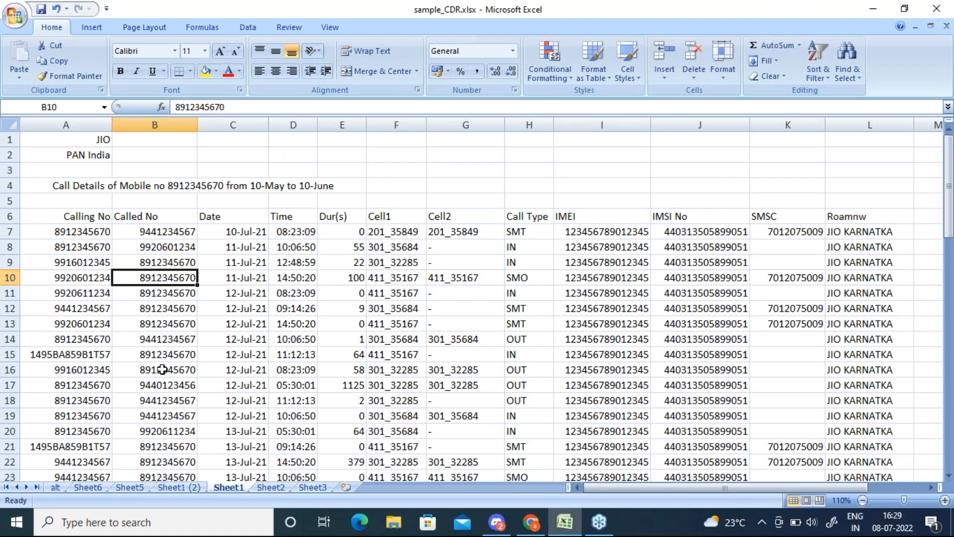
pyautogui.click(290, 218)
pyautogui.click(354, 217)
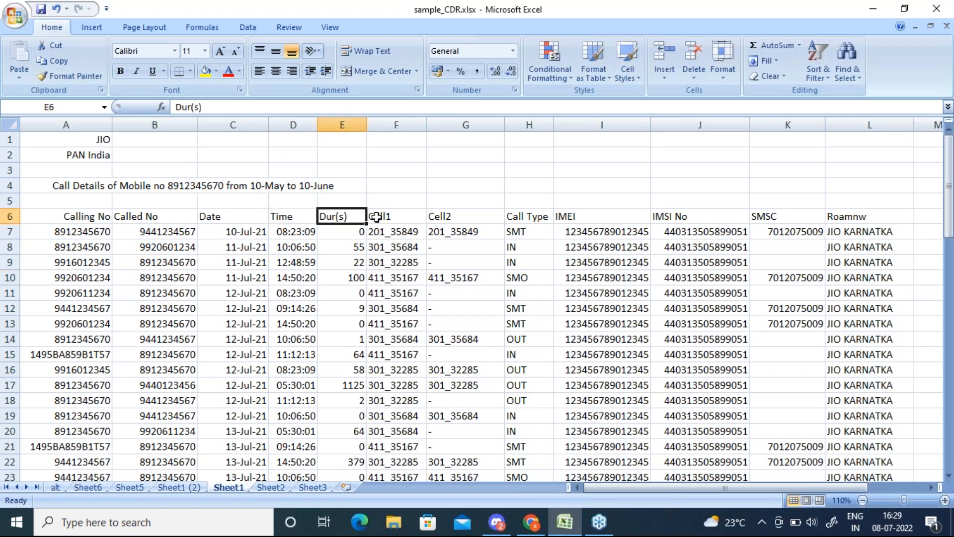
pyautogui.click(392, 219)
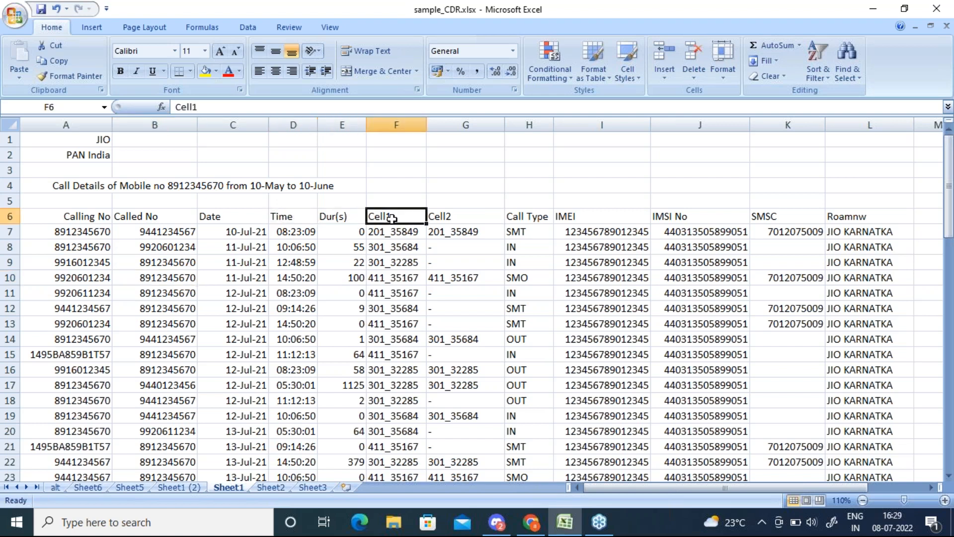
pyautogui.click(451, 219)
pyautogui.click(541, 219)
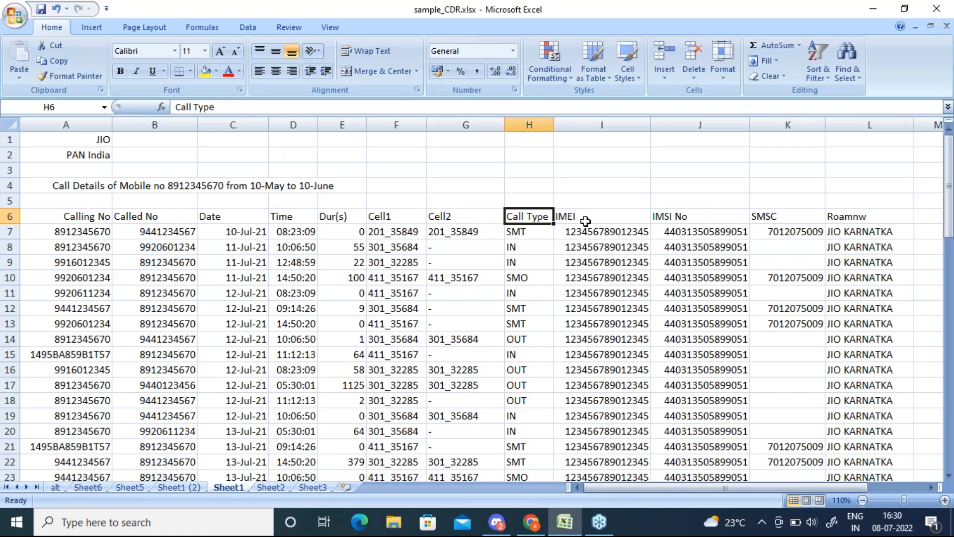
pyautogui.click(586, 222)
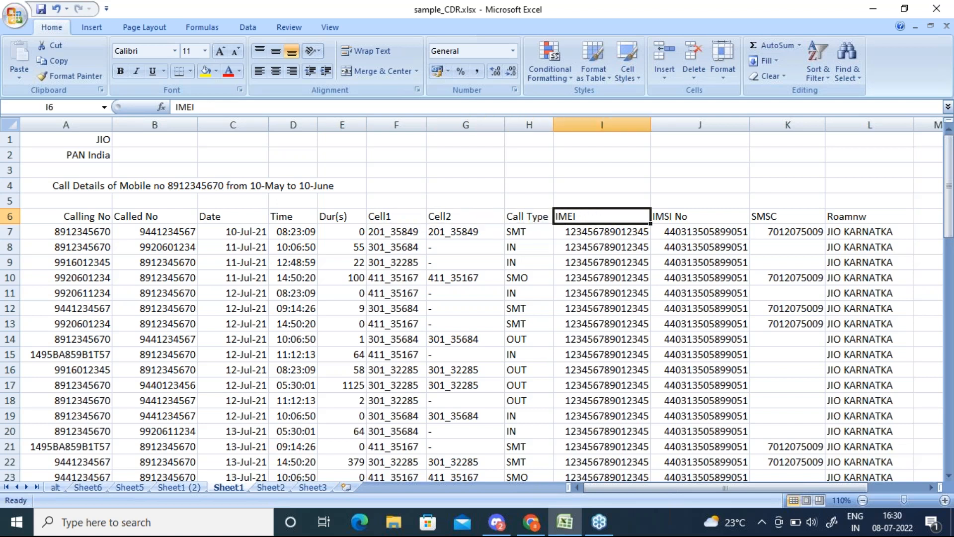
pyautogui.click(704, 214)
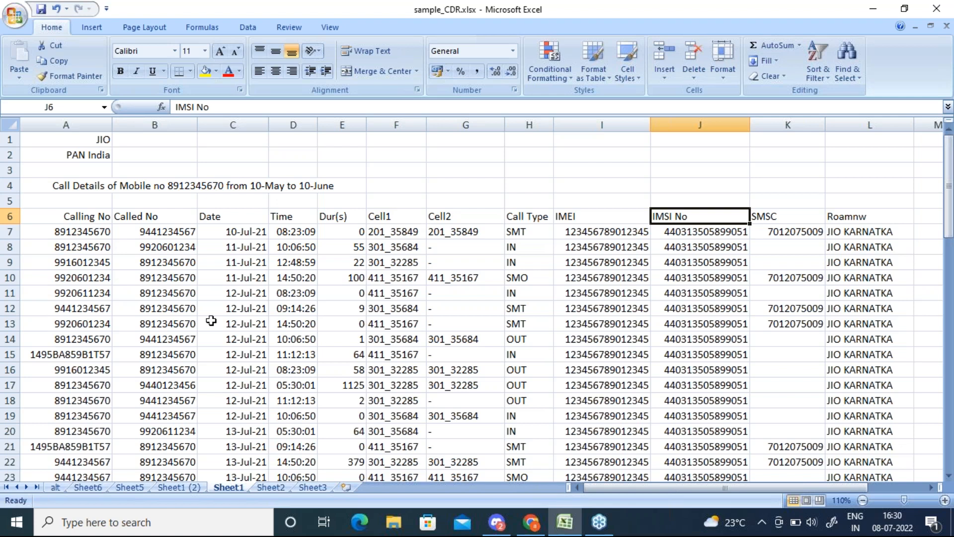
# Create a copy of Sheet1 in sample_CDR.xlsx, placed before the original Sheet1
pyautogui.rightClick(236, 486)
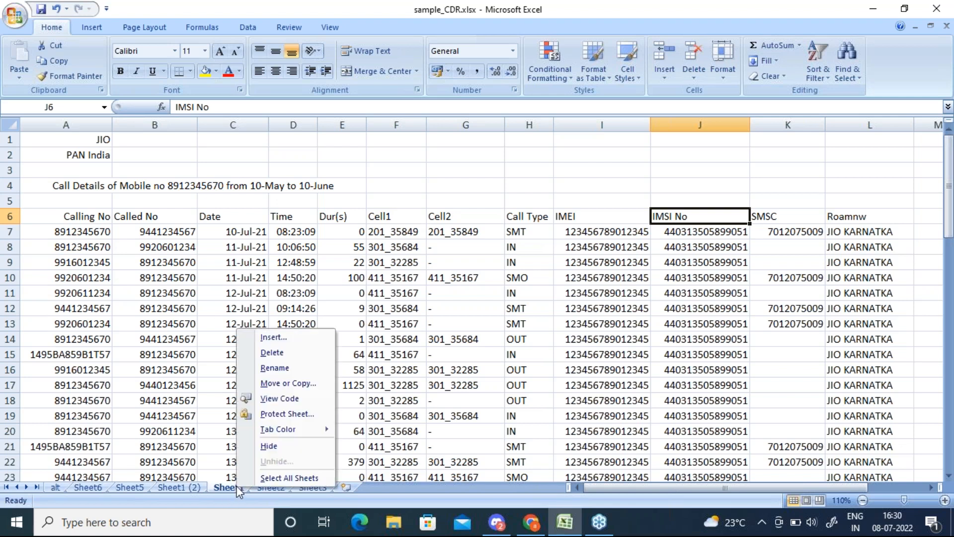
pyautogui.click(306, 385)
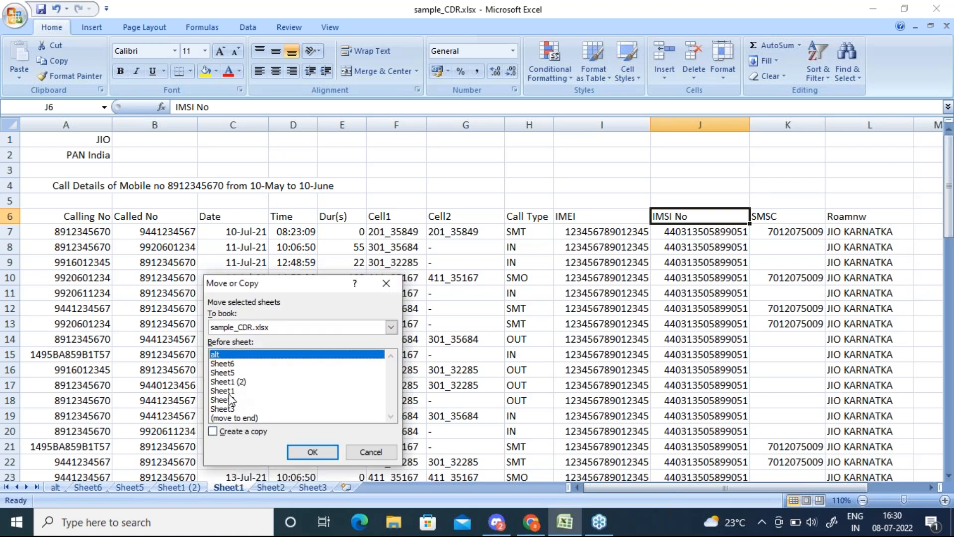
pyautogui.click(226, 391)
pyautogui.click(213, 431)
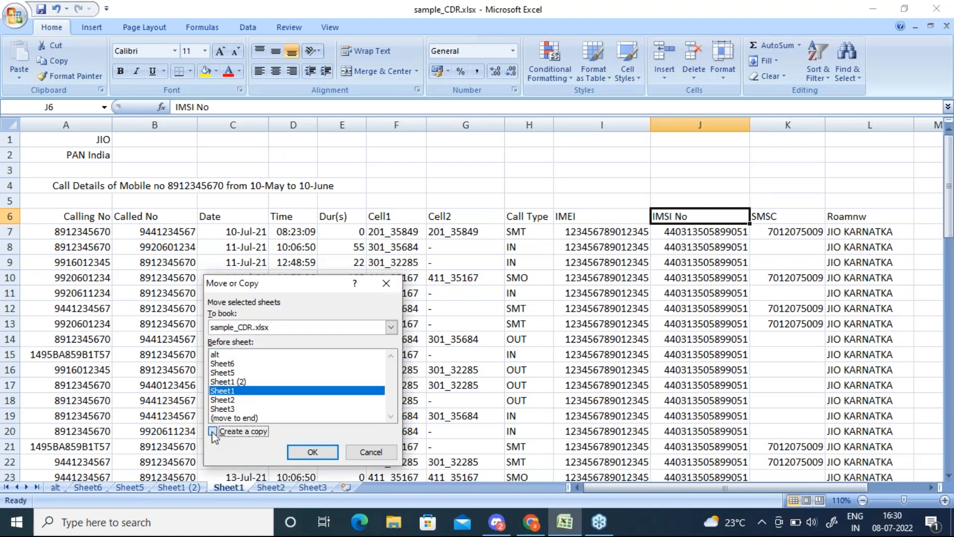
pyautogui.click(325, 452)
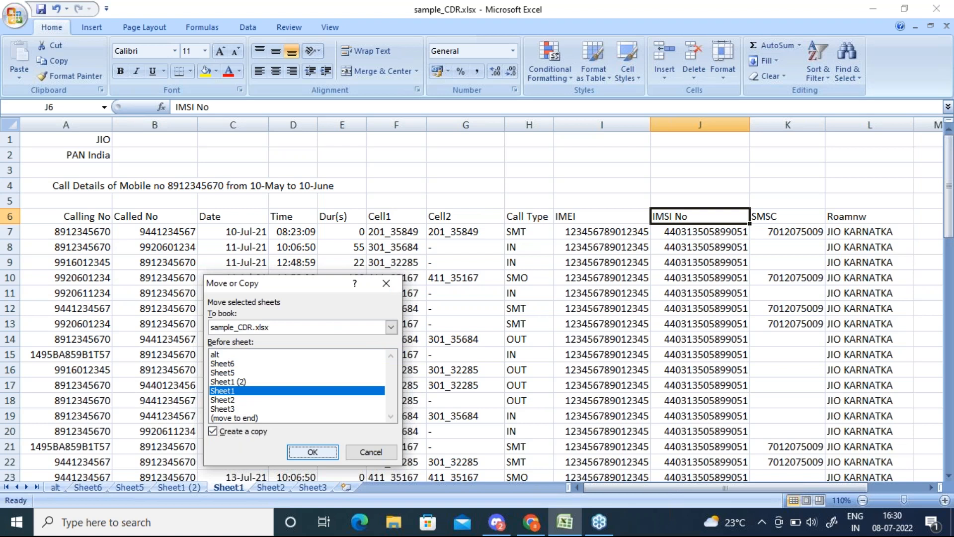
# Rename the copied sheet with the person's first name
pyautogui.rightClick(245, 491)
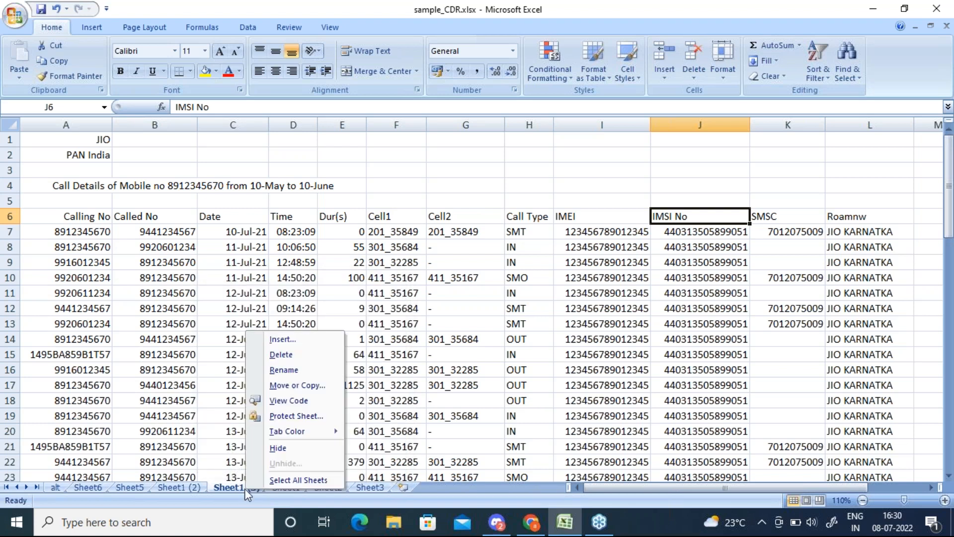
pyautogui.click(303, 372)
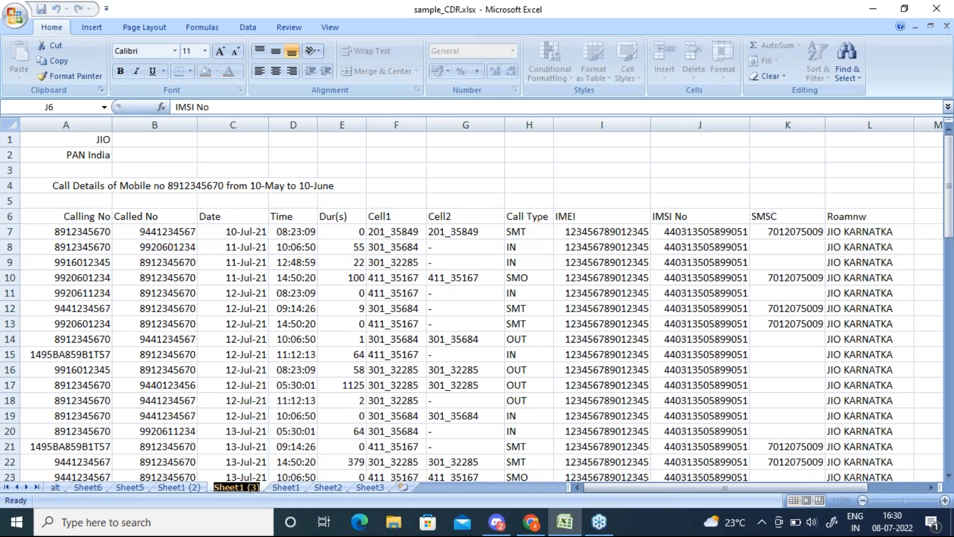
pyautogui.write('Ani')
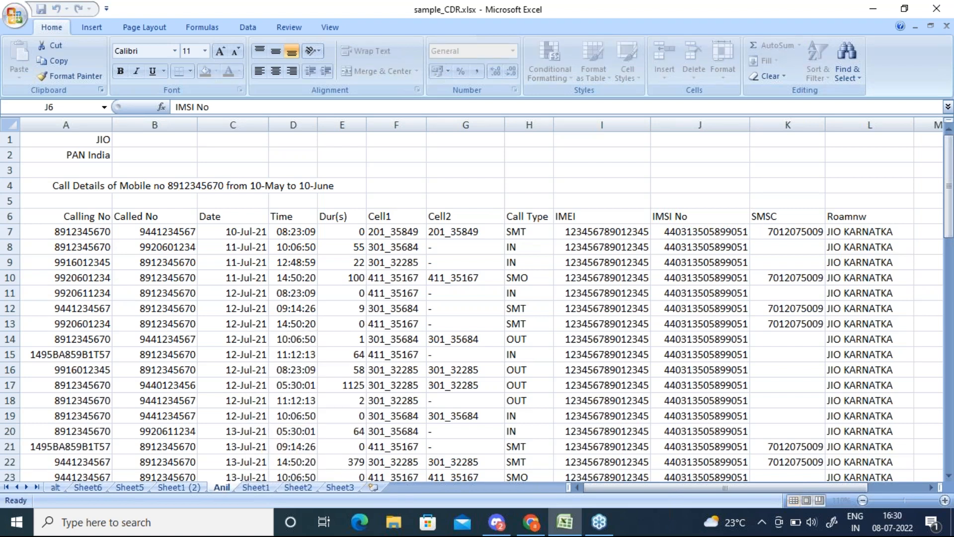
pyautogui.write('l')
pyautogui.press('Return')
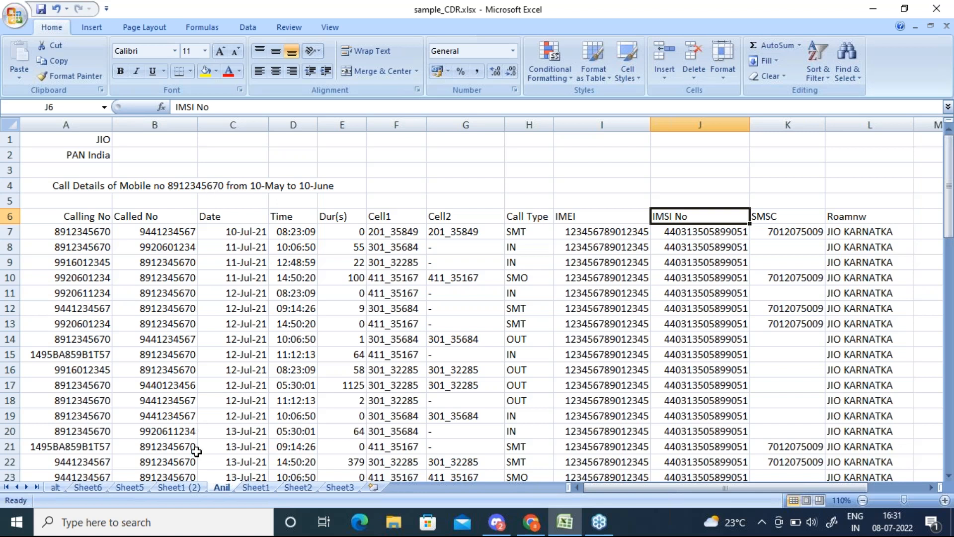
# Delete rows 1 to 5 above the column headers in the copied sheet
pyautogui.click(91, 236)
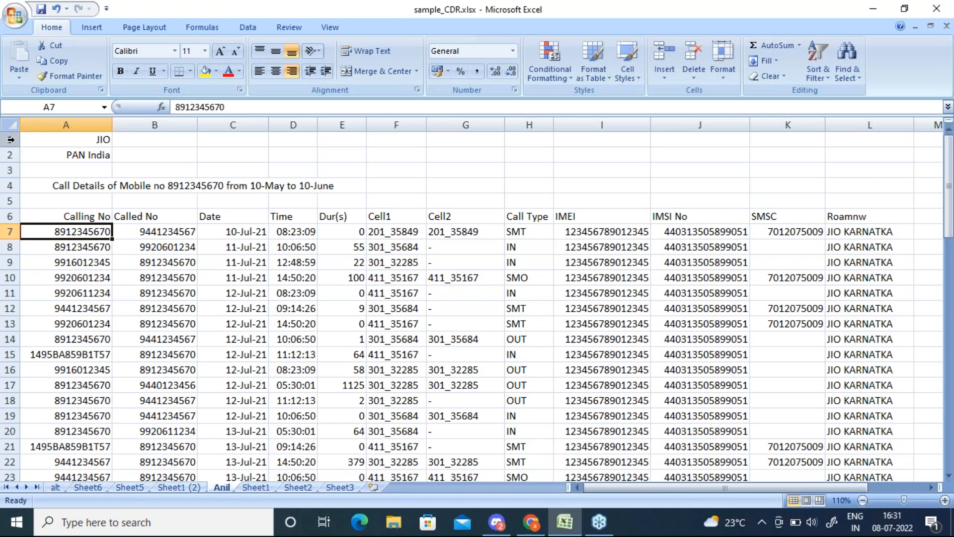
pyautogui.moveTo(10, 140); pyautogui.dragTo(10, 201)
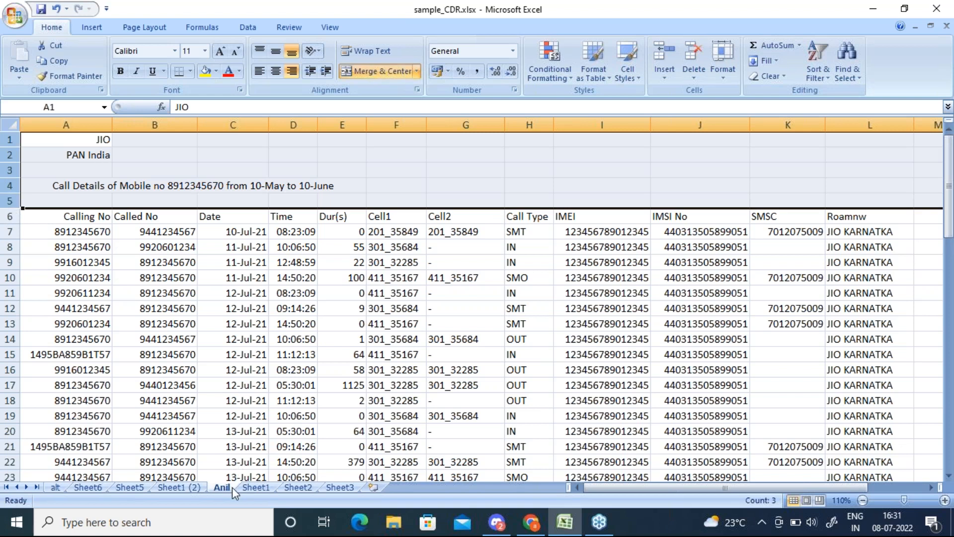
pyautogui.rightClick(132, 155)
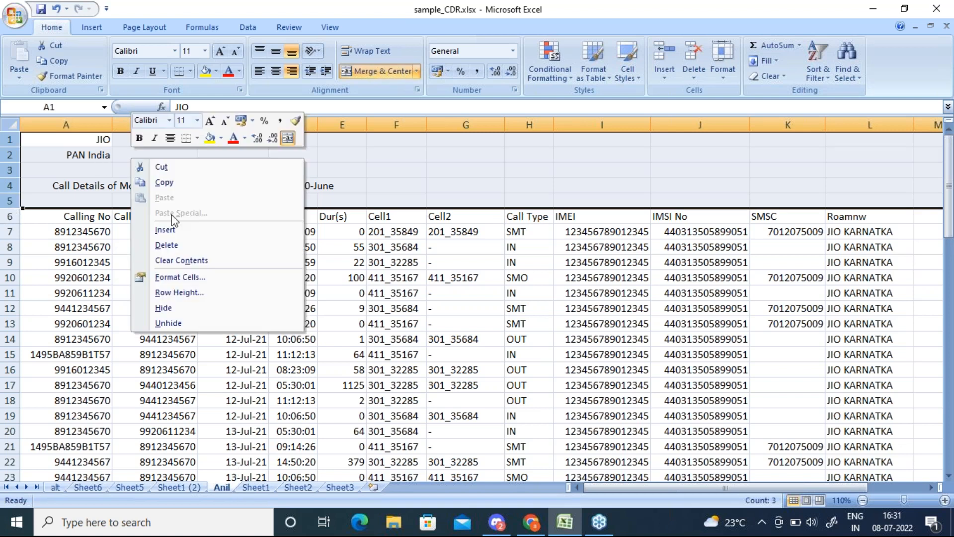
pyautogui.click(175, 248)
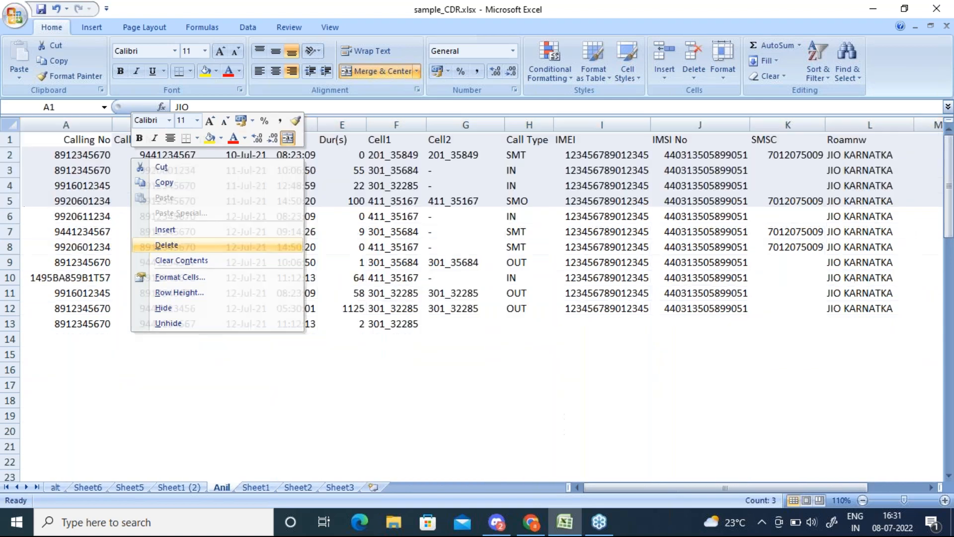
# Delete row 66, which holds the system-generated report note below the last record
pyautogui.click(948, 464)
pyautogui.click(948, 464)
pyautogui.click(948, 464)
pyautogui.moveTo(951, 438); pyautogui.dragTo(950, 360)
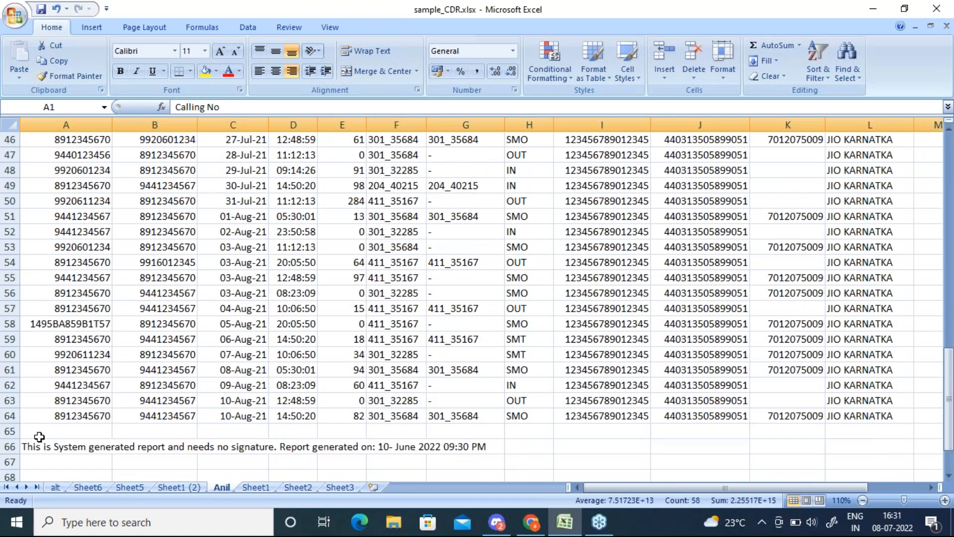
pyautogui.click(10, 447)
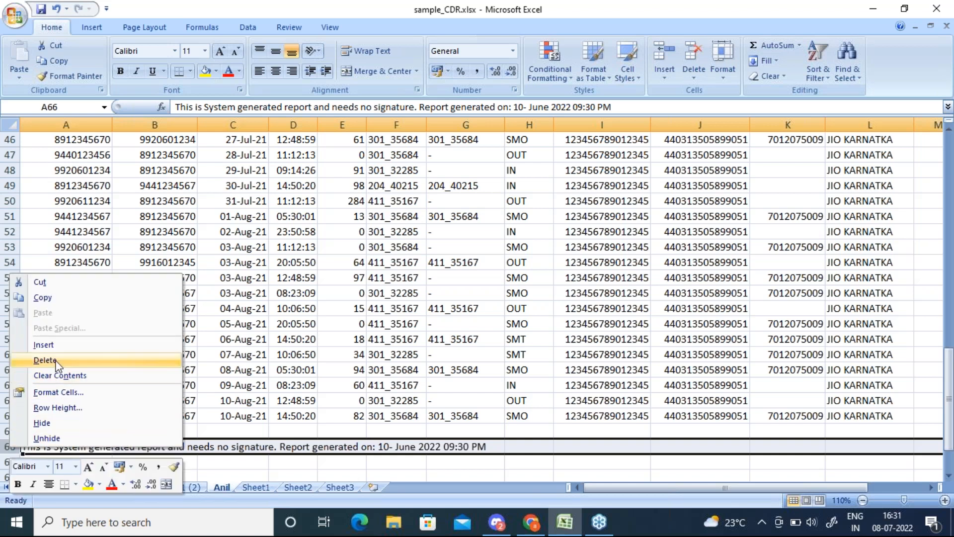
pyautogui.click(57, 361)
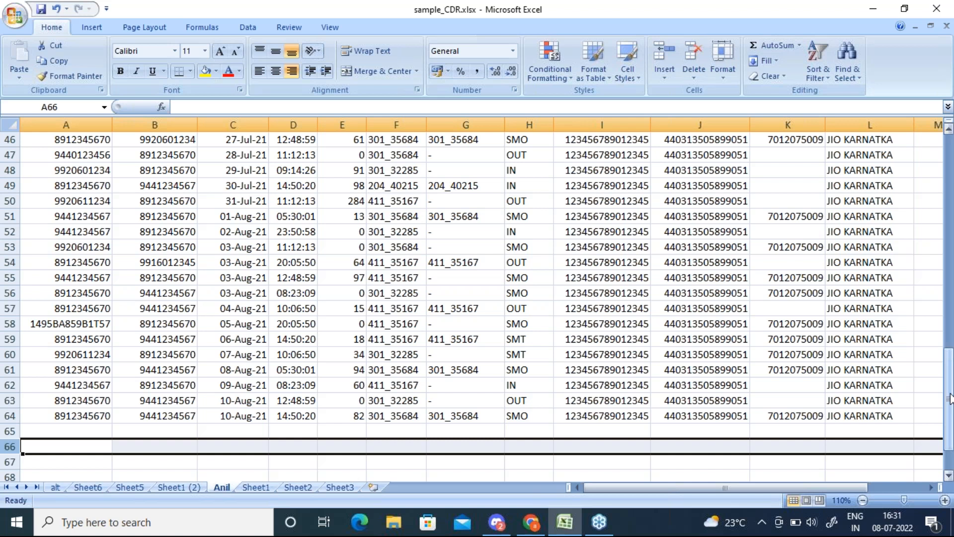
# Copy the subject's phone number from the first record's Calling No cell, A2
pyautogui.moveTo(950, 398); pyautogui.dragTo(950, 137)
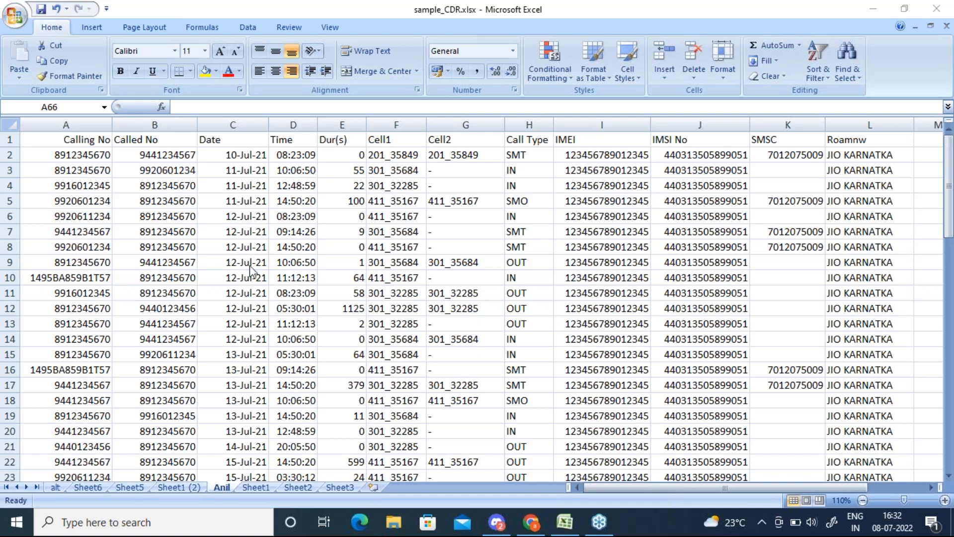
pyautogui.click(213, 128)
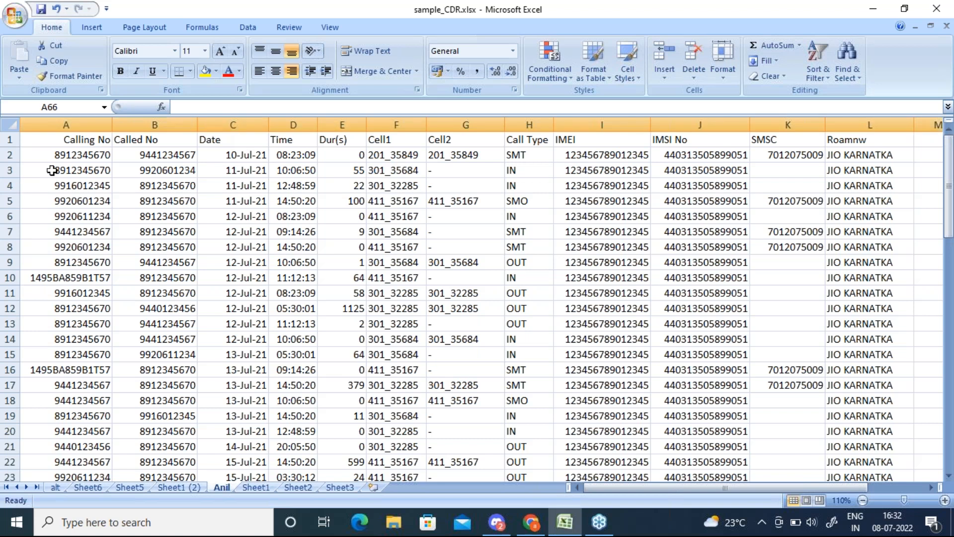
pyautogui.click(80, 157)
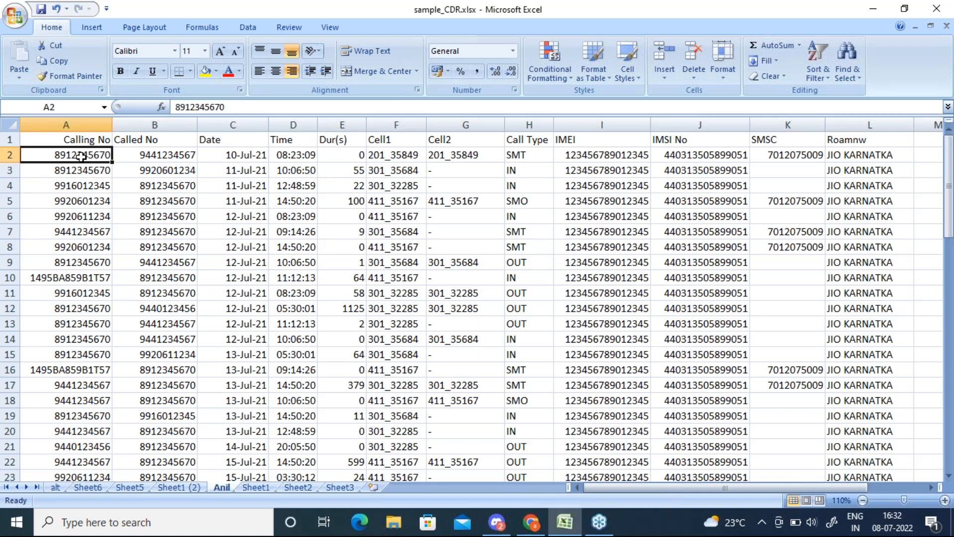
pyautogui.moveTo(231, 106); pyautogui.dragTo(172, 107)
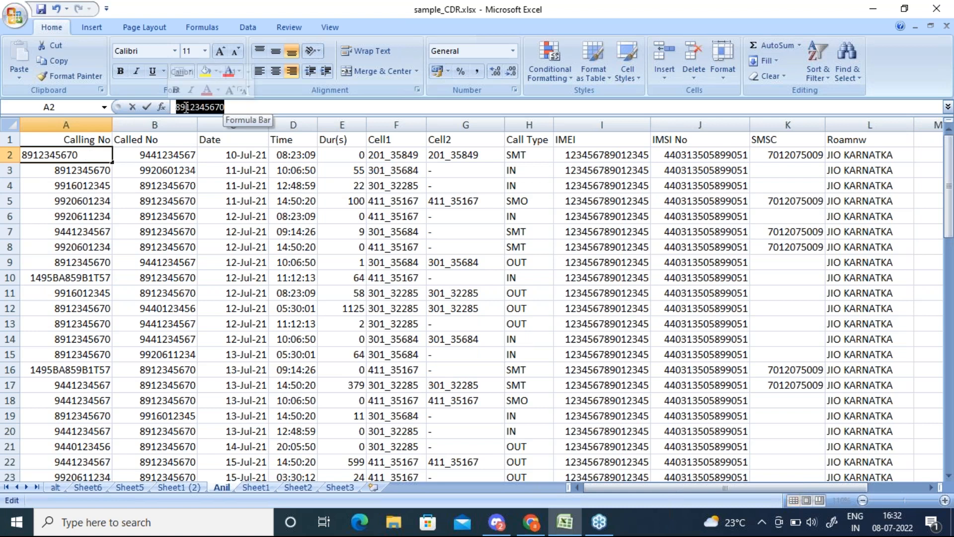
pyautogui.rightClick(186, 108)
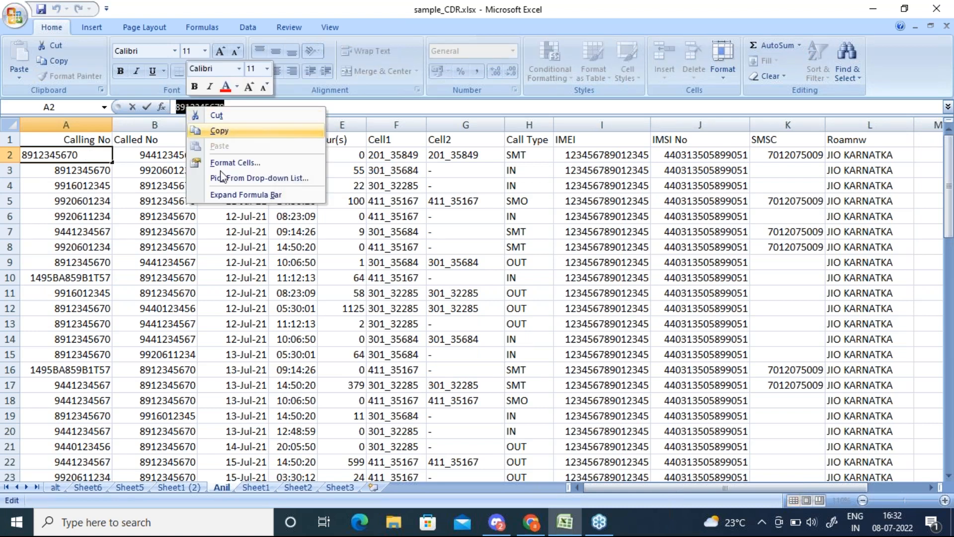
pyautogui.click(219, 131)
pyautogui.click(203, 261)
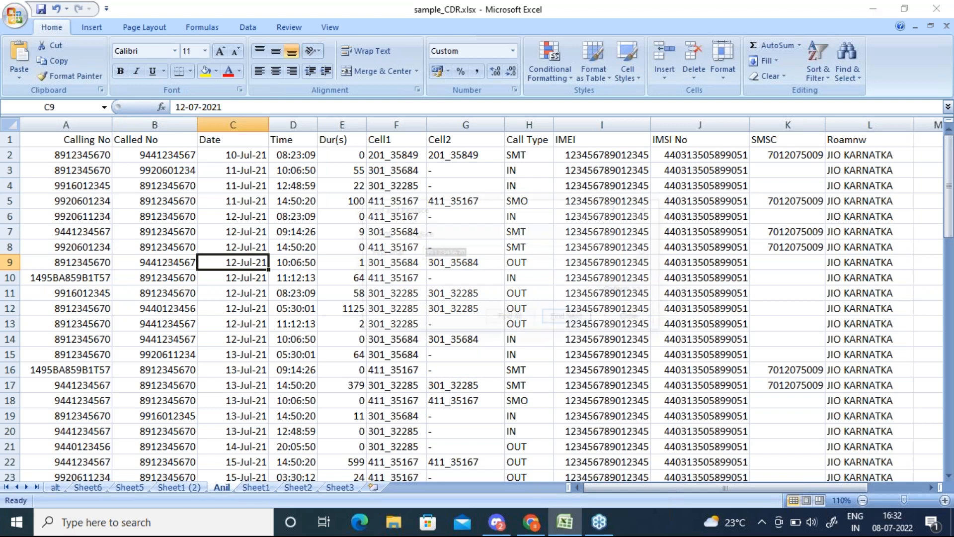
pyautogui.hotkey('ctrl', 'f')
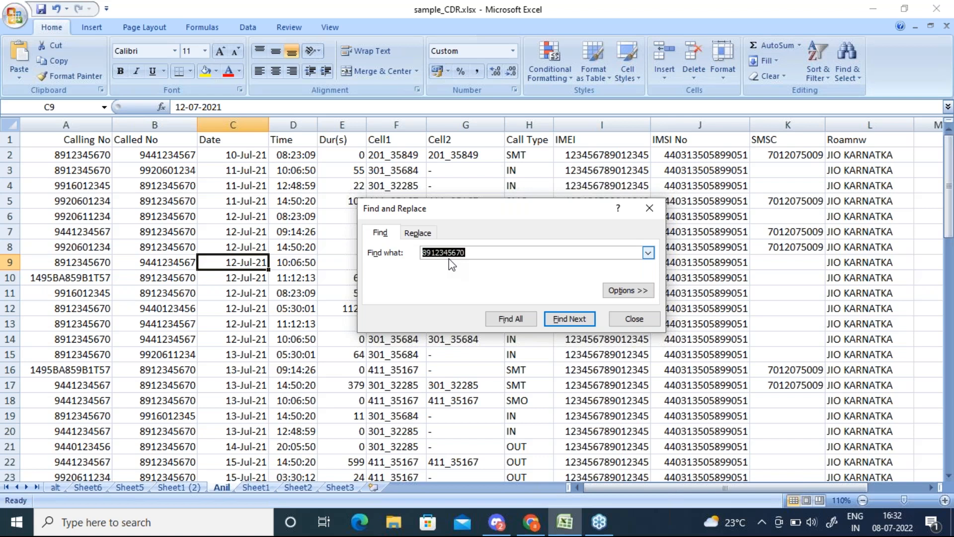
pyautogui.click(425, 235)
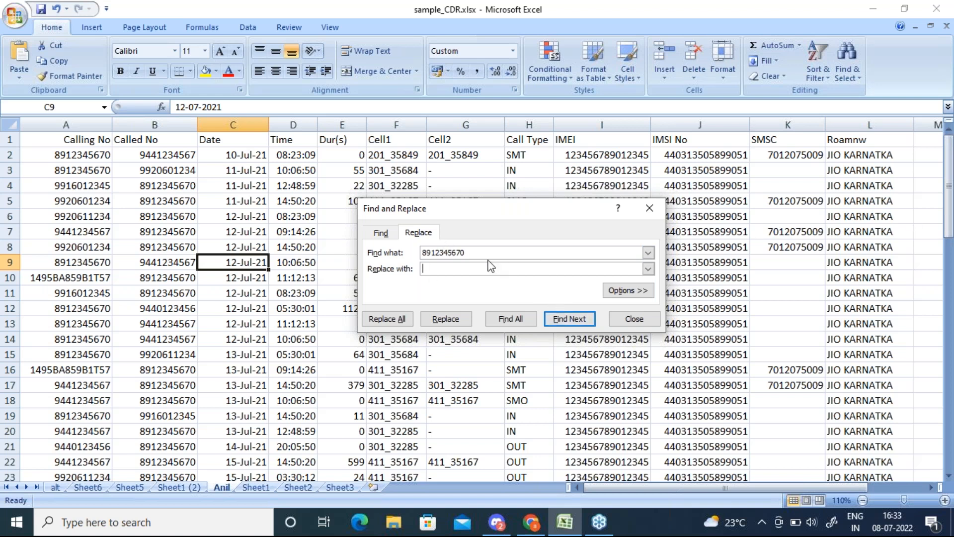
pyautogui.click(645, 317)
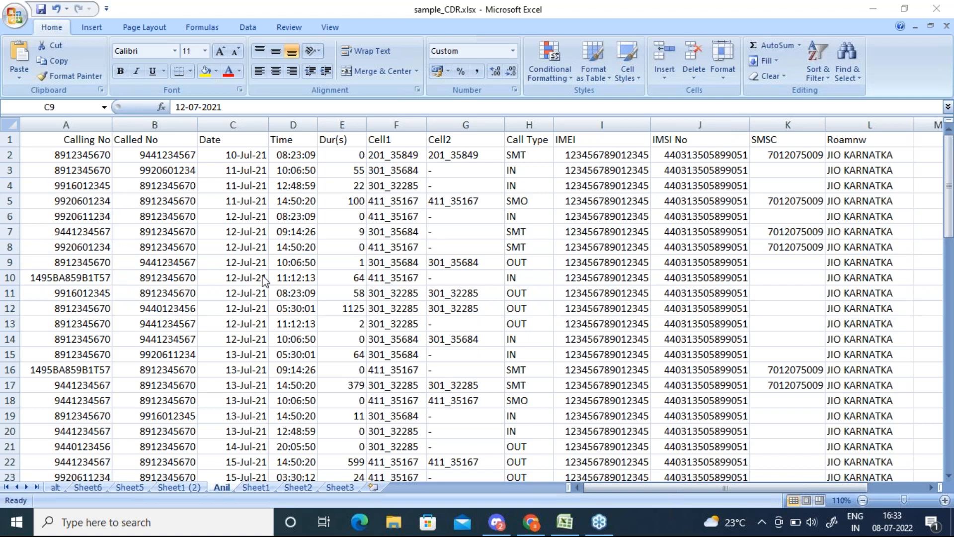
# Replace every occurrence of the copied phone number in the sheet with nothing, leaving those cells blank
pyautogui.hotkey('ctrl', 'f')
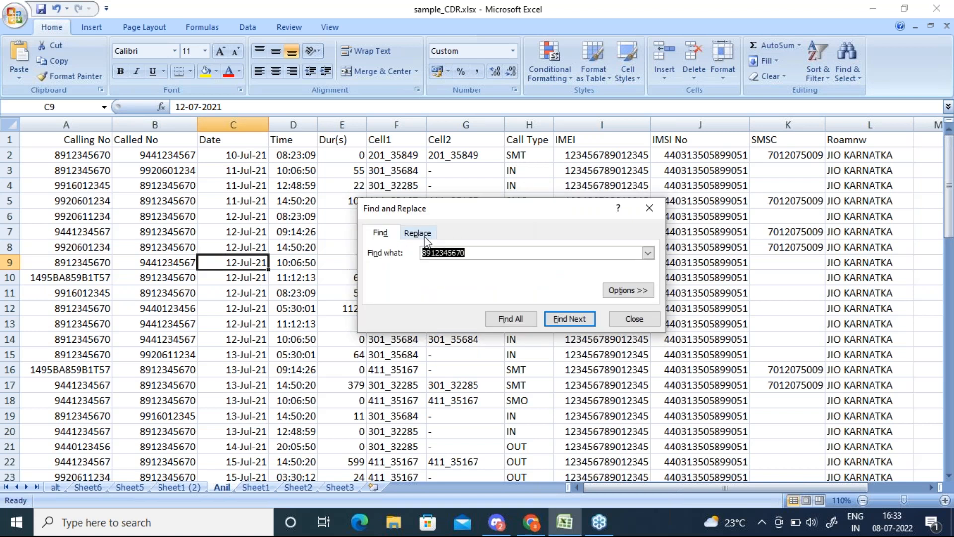
pyautogui.click(418, 233)
pyautogui.press('BackSpace')
pyautogui.press('BackSpace')
pyautogui.press('BackSpace')
pyautogui.press('BackSpace')
pyautogui.press('BackSpace')
pyautogui.press('BackSpace')
pyautogui.press('BackSpace')
pyautogui.press('BackSpace')
pyautogui.press('BackSpace')
pyautogui.press('BackSpace')
pyautogui.hotkey('ctrl', 'v')
pyautogui.click(435, 269)
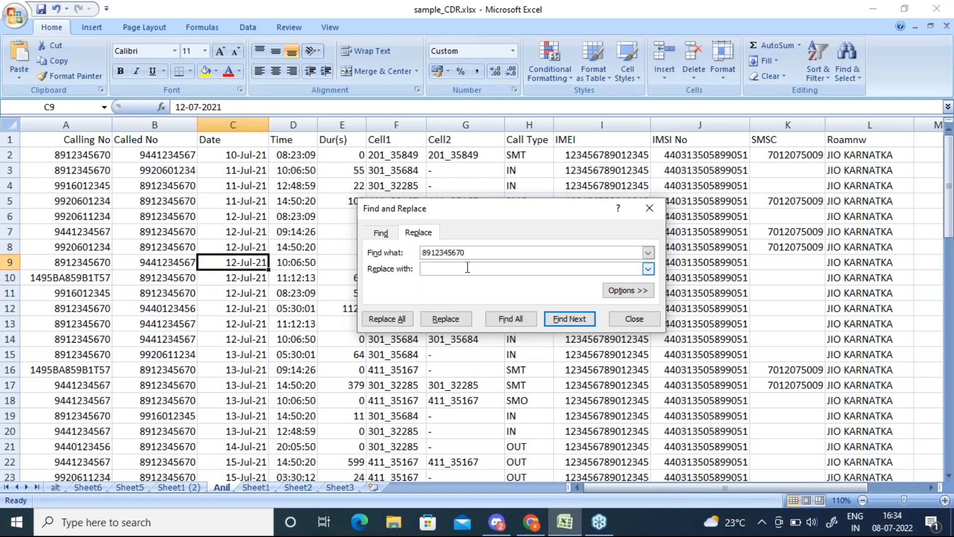
pyautogui.click(387, 319)
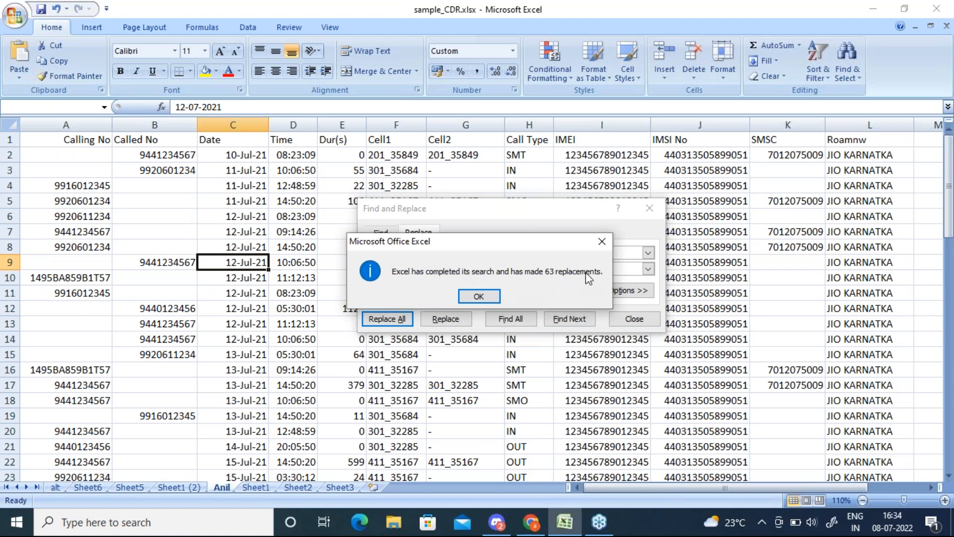
pyautogui.moveTo(543, 244); pyautogui.dragTo(307, 231)
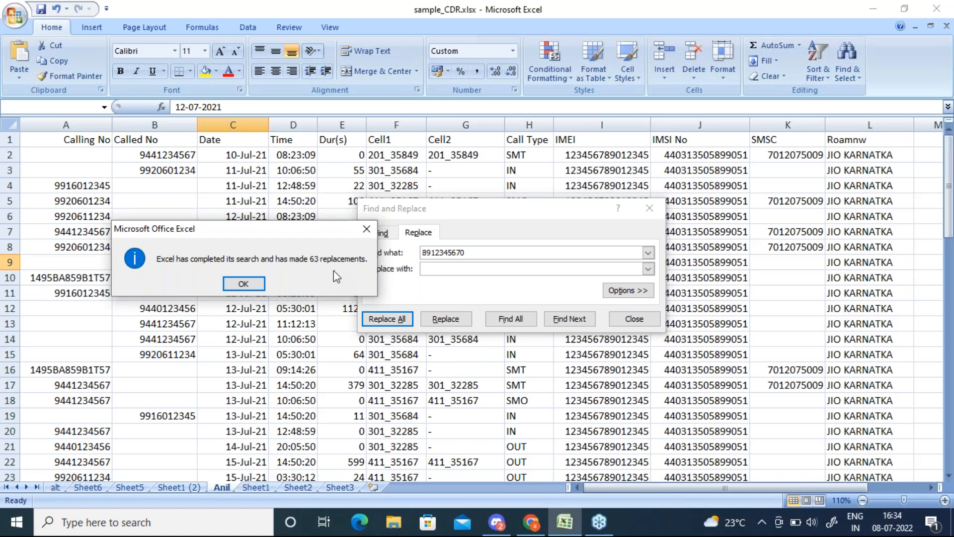
pyautogui.click(258, 282)
pyautogui.click(635, 318)
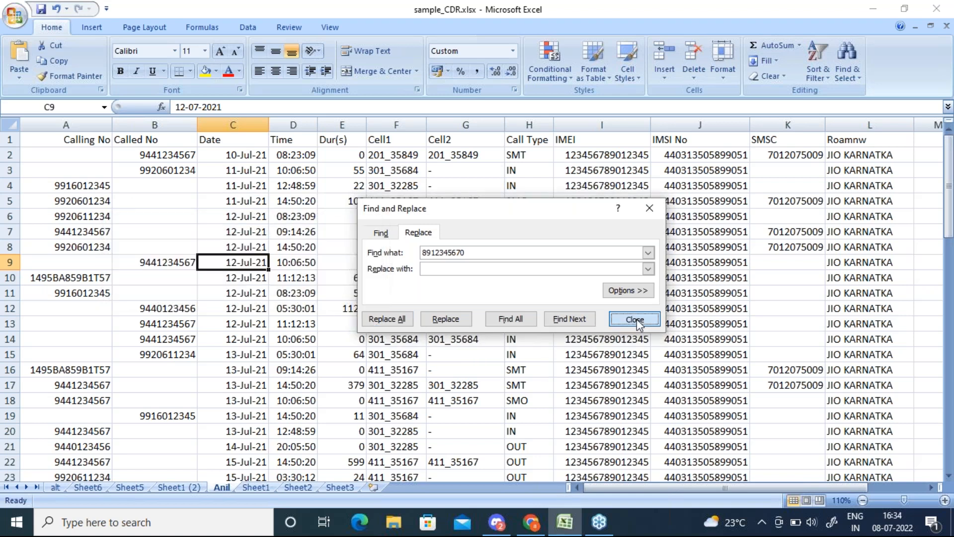
# Review the records at a smaller zoom to check the blanks in the Calling No and Called No columns
pyautogui.click(862, 500)
pyautogui.click(862, 500)
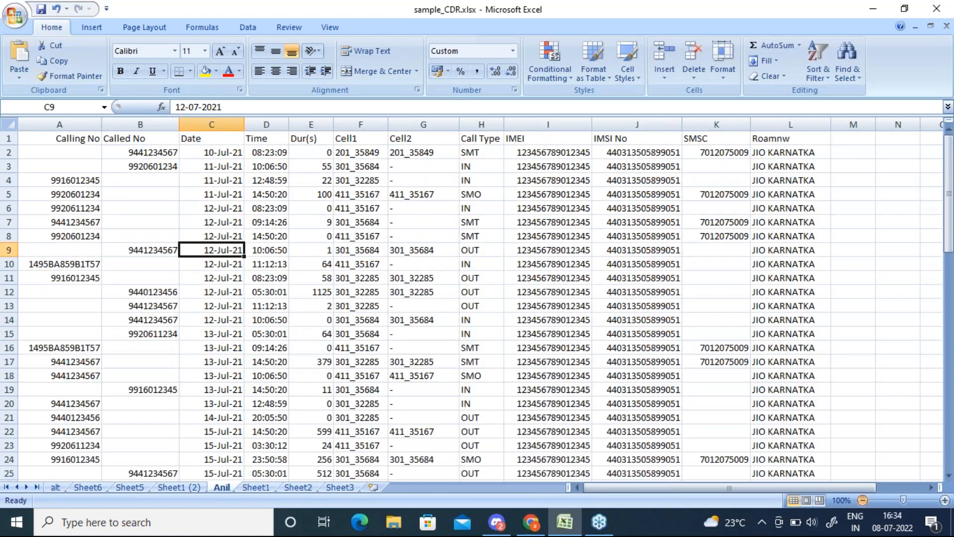
pyautogui.click(863, 499)
pyautogui.click(862, 499)
pyautogui.click(862, 499)
pyautogui.moveTo(948, 332); pyautogui.dragTo(932, 217)
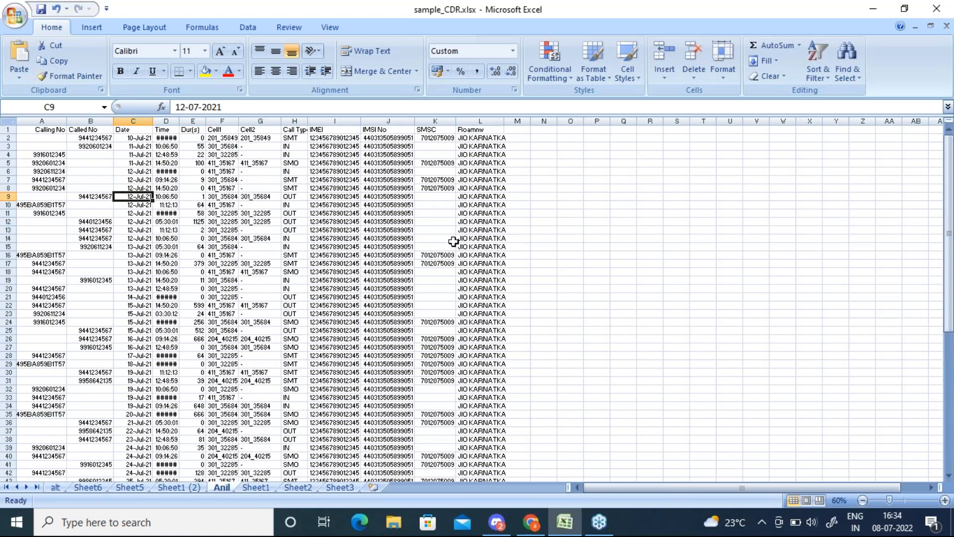
pyautogui.click(945, 501)
pyautogui.click(944, 500)
pyautogui.click(944, 500)
pyautogui.click(944, 500)
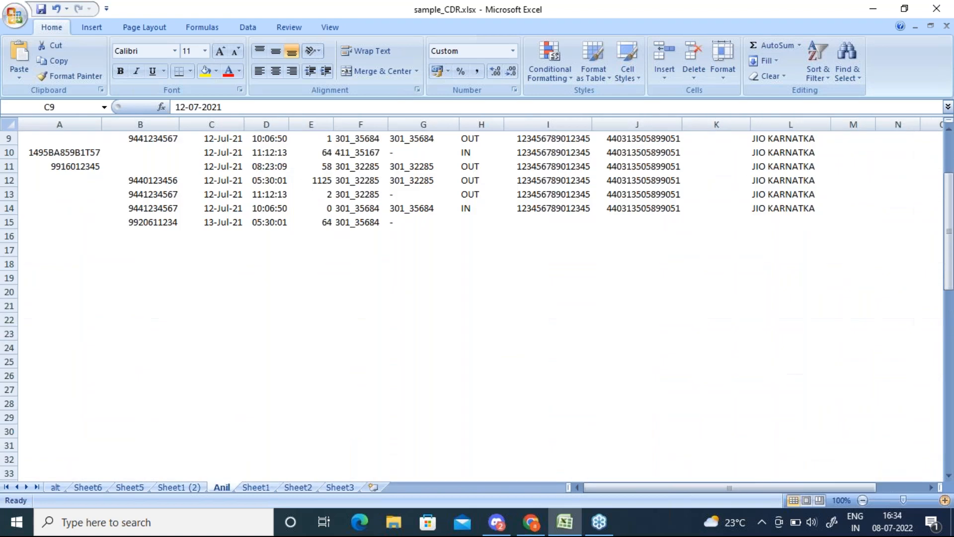
pyautogui.click(944, 500)
pyautogui.click(944, 501)
pyautogui.moveTo(948, 223); pyautogui.dragTo(937, 185)
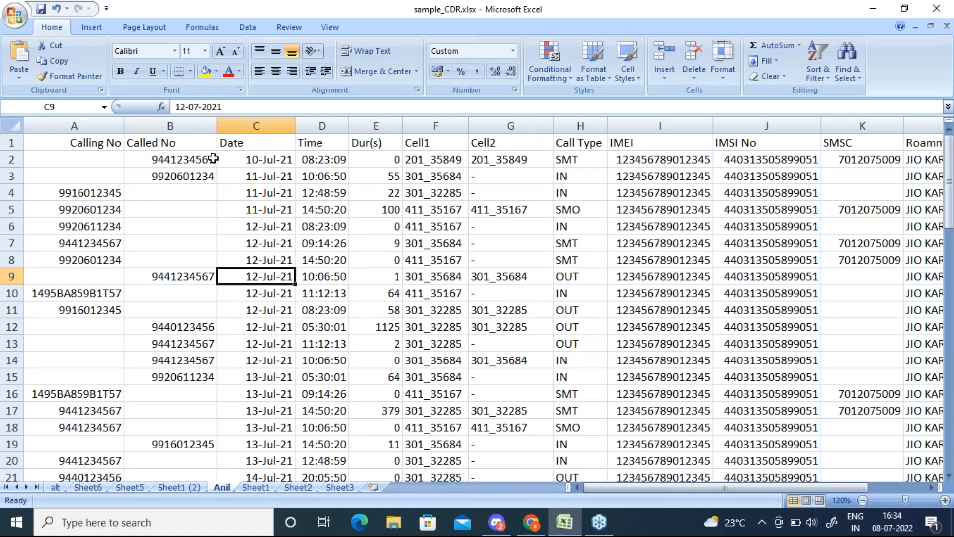
# Insert a new column before the Date column and give it the header New Number
pyautogui.click(229, 124)
pyautogui.rightClick(229, 125)
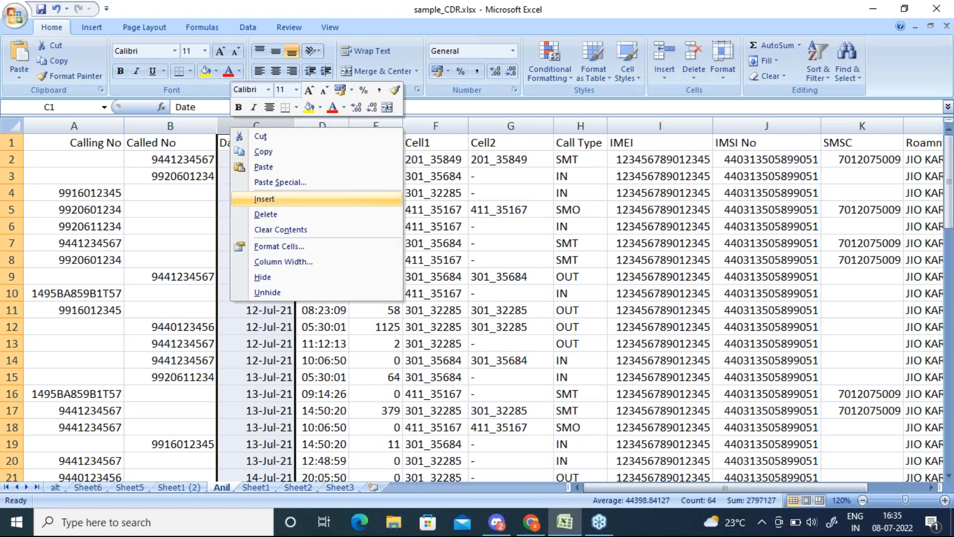
pyautogui.click(264, 199)
pyautogui.doubleClick(258, 146)
pyautogui.write('New Nume')
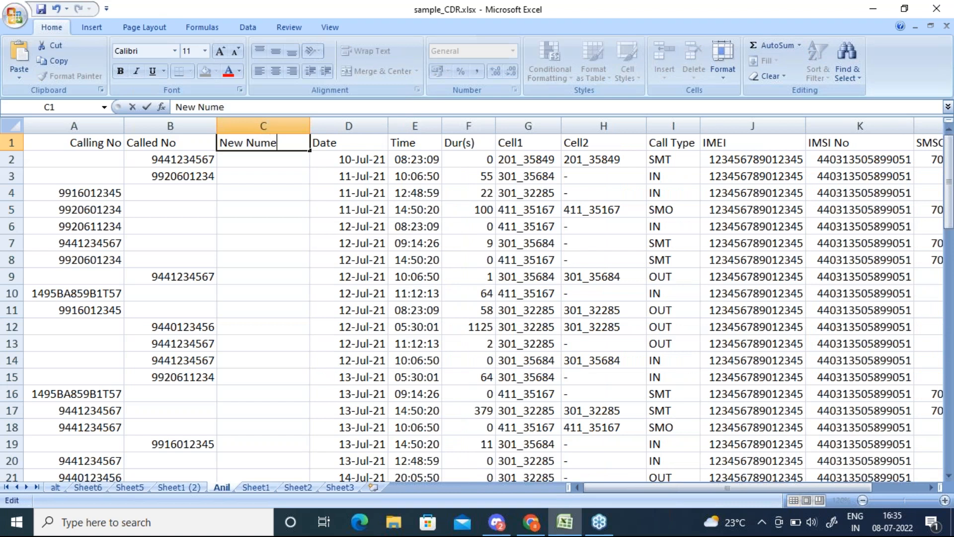
pyautogui.press('BackSpace')
pyautogui.write('ber')
pyautogui.press('Return')
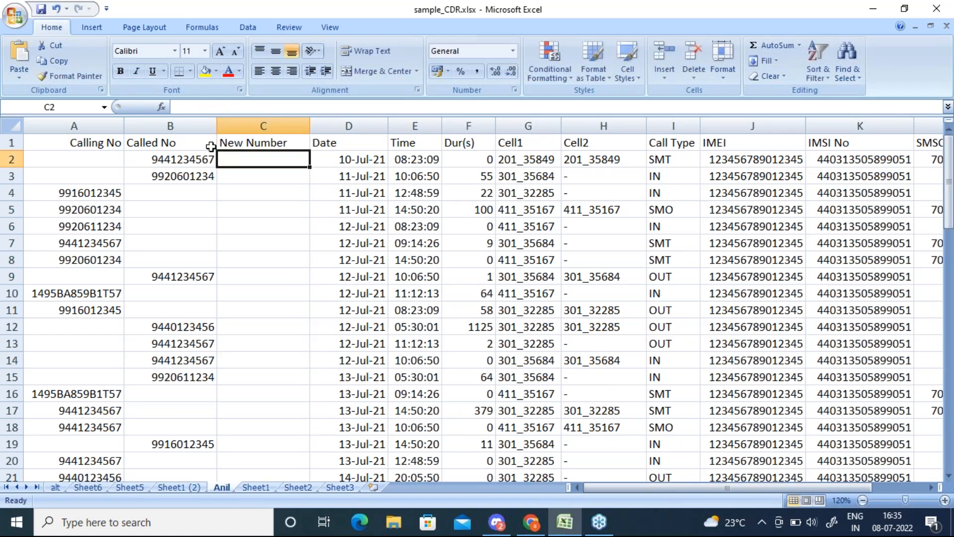
# Compare the Calling No, Called No and New Number cells in rows 2 to 4
pyautogui.click(94, 159)
pyautogui.click(282, 158)
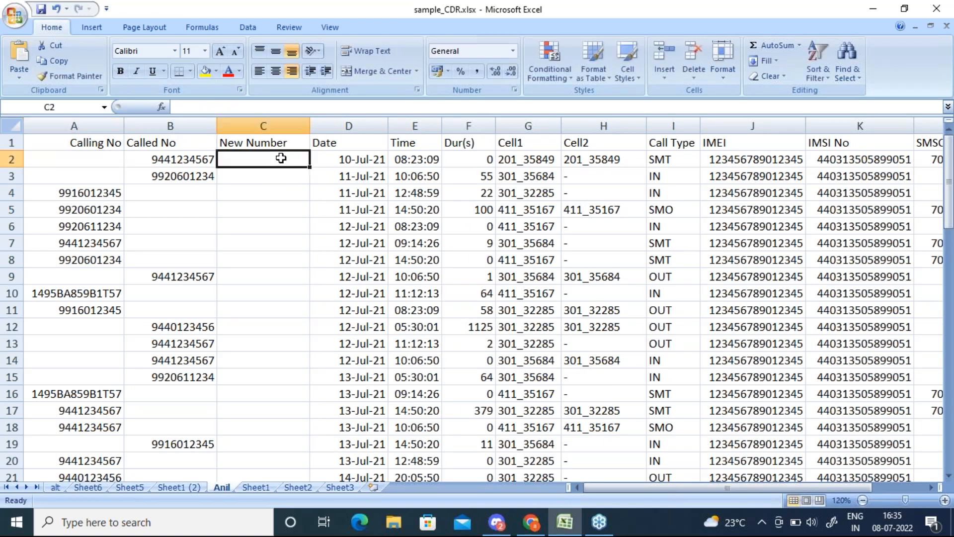
pyautogui.click(173, 189)
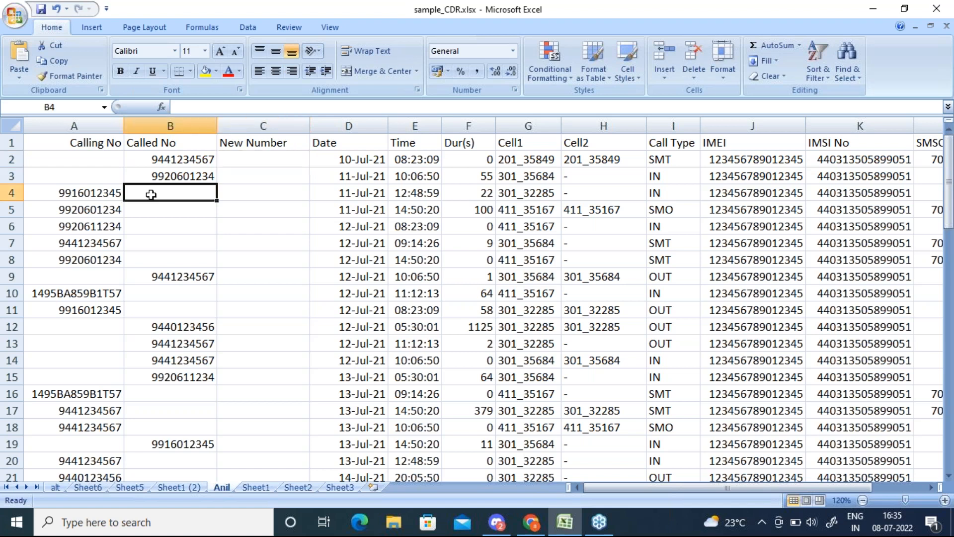
pyautogui.click(110, 194)
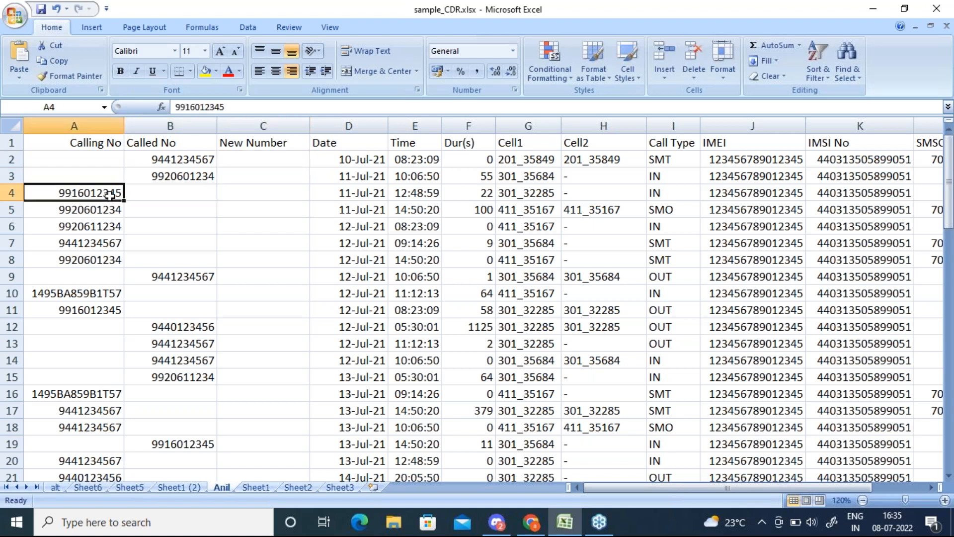
pyautogui.click(269, 158)
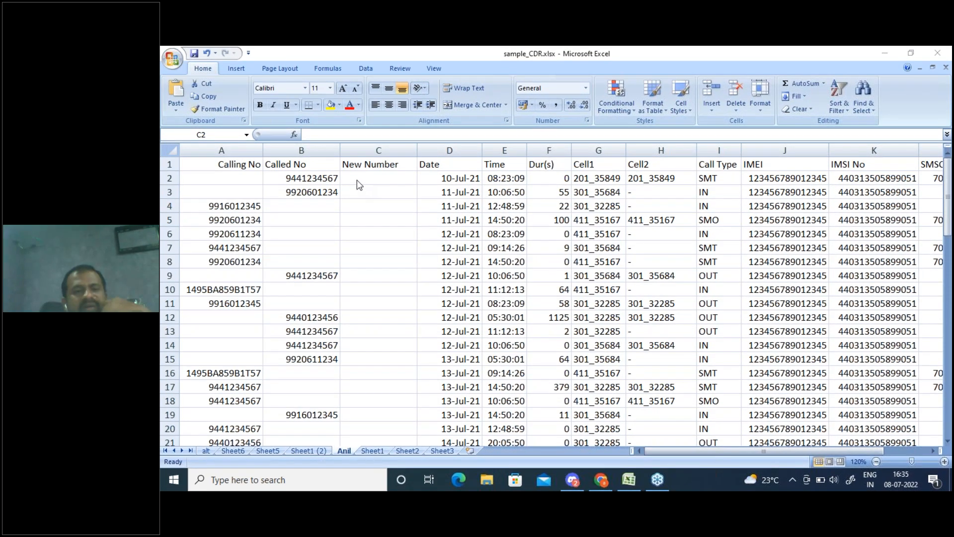
pyautogui.click(356, 180)
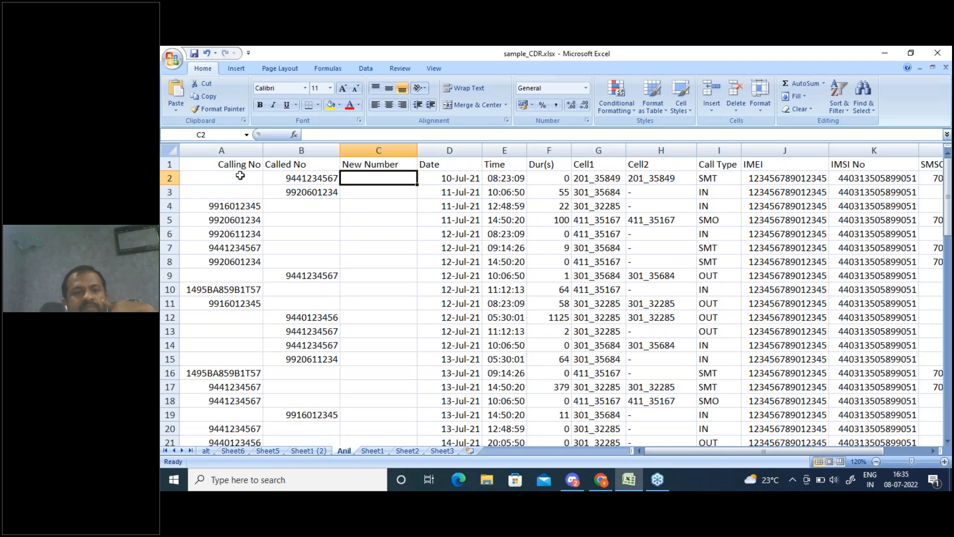
pyautogui.click(392, 196)
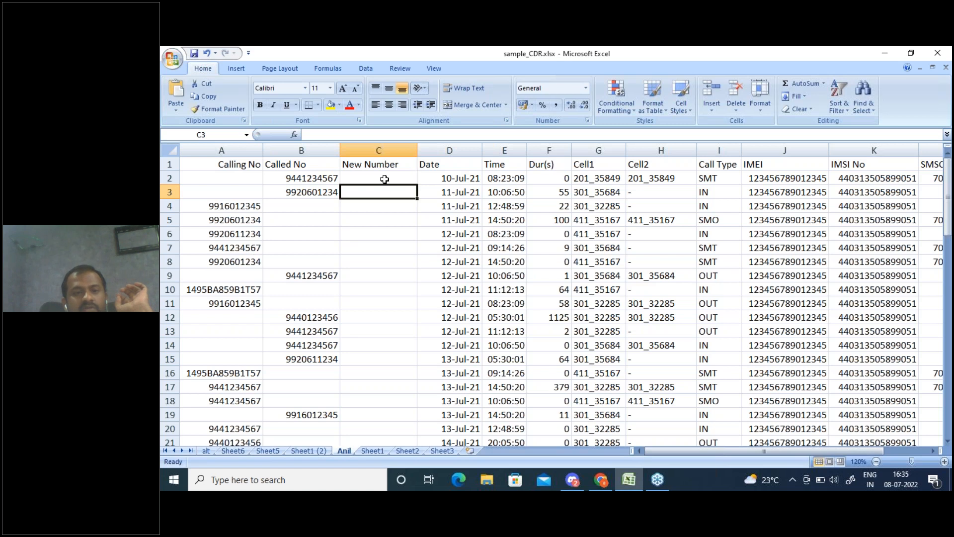
pyautogui.click(385, 180)
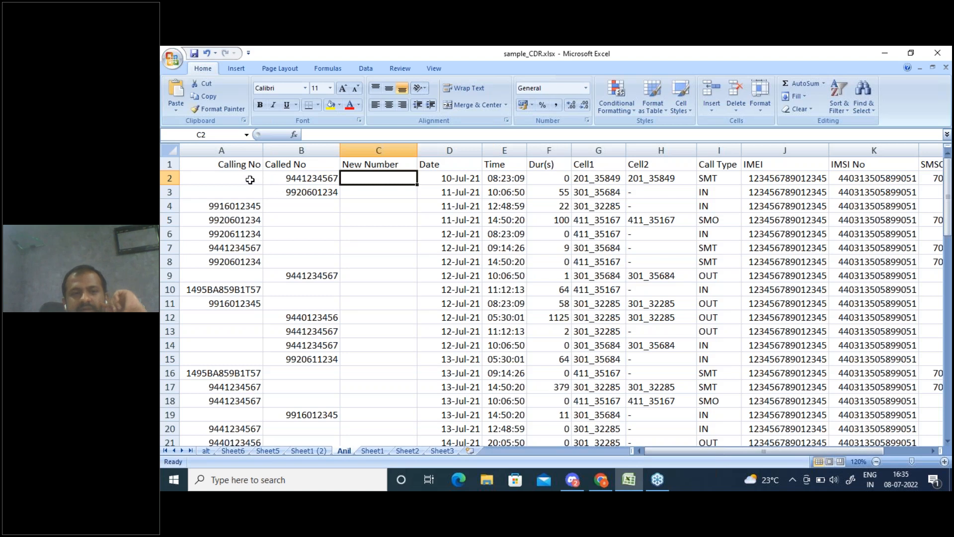
pyautogui.click(287, 206)
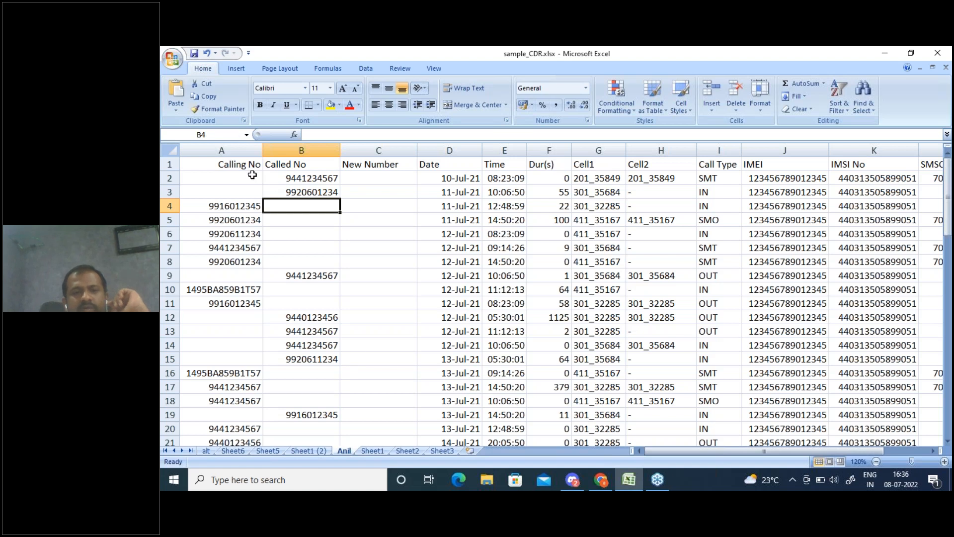
pyautogui.click(382, 180)
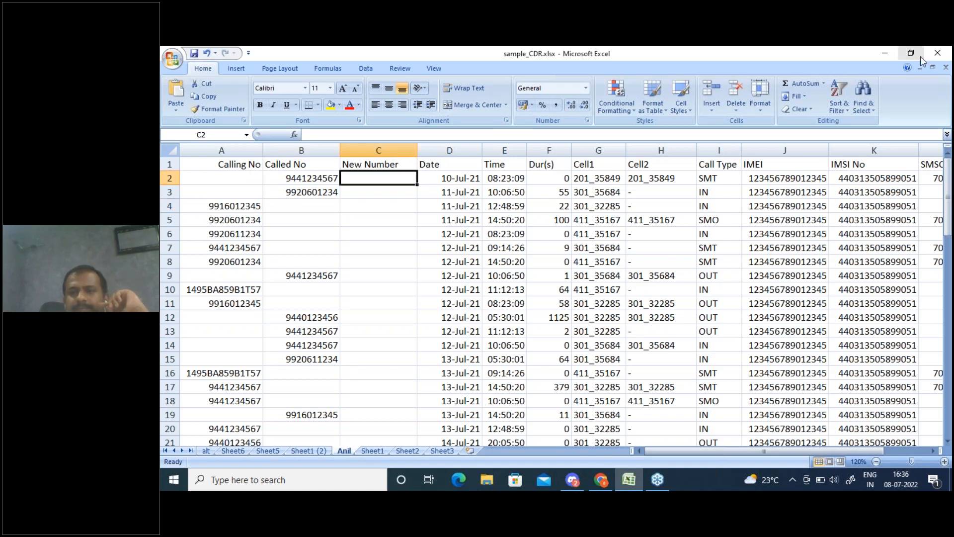
pyautogui.click(943, 56)
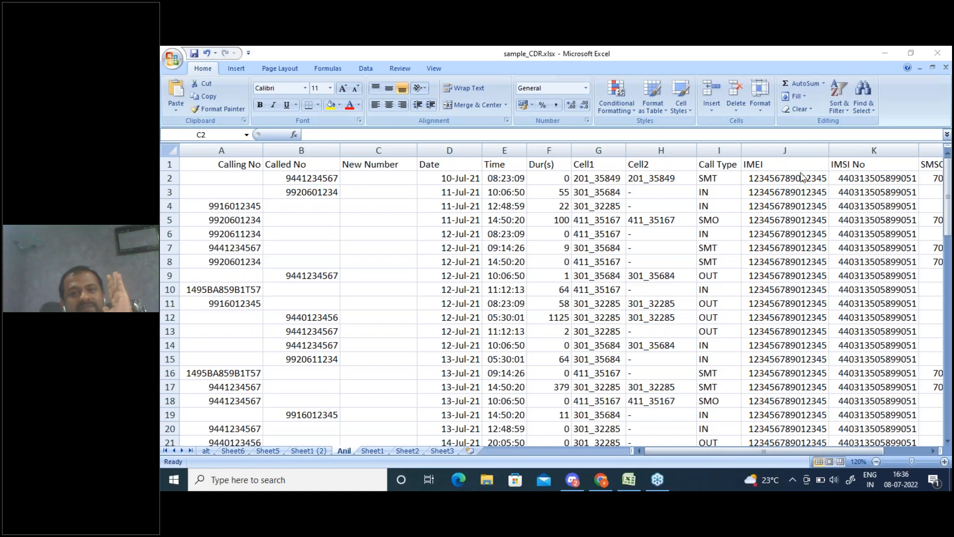
# Enter the formula =SUM(A2,B2) in the first data cell of the New Number column
pyautogui.click(352, 181)
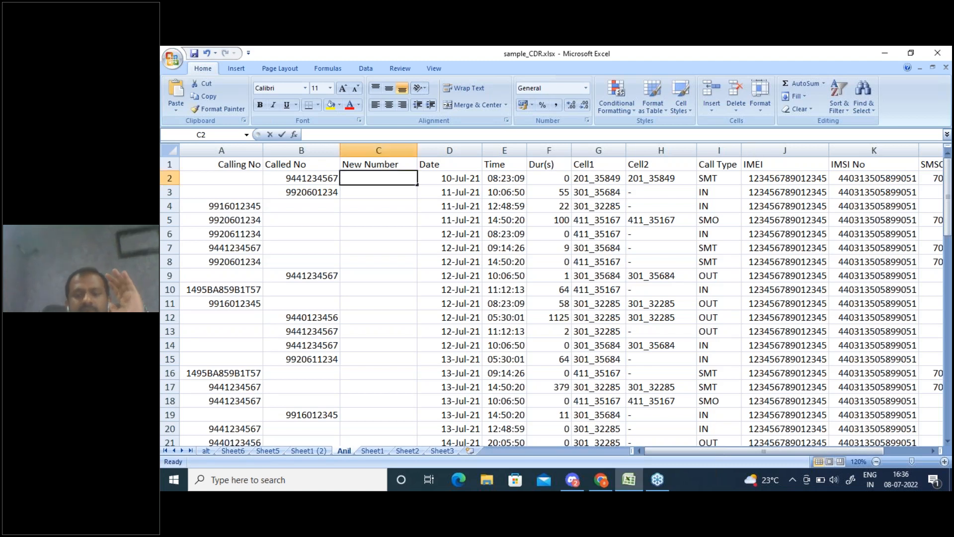
pyautogui.write('=sum')
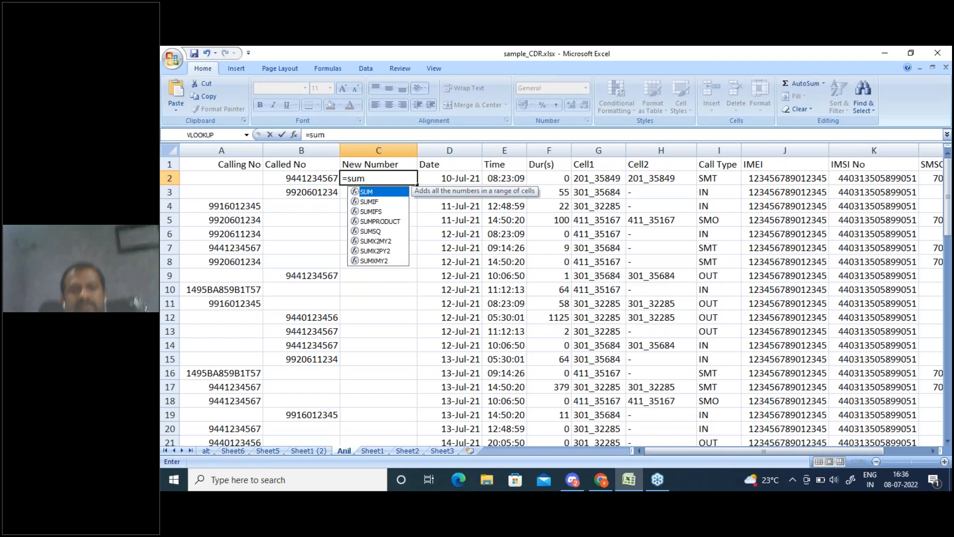
pyautogui.doubleClick(376, 193)
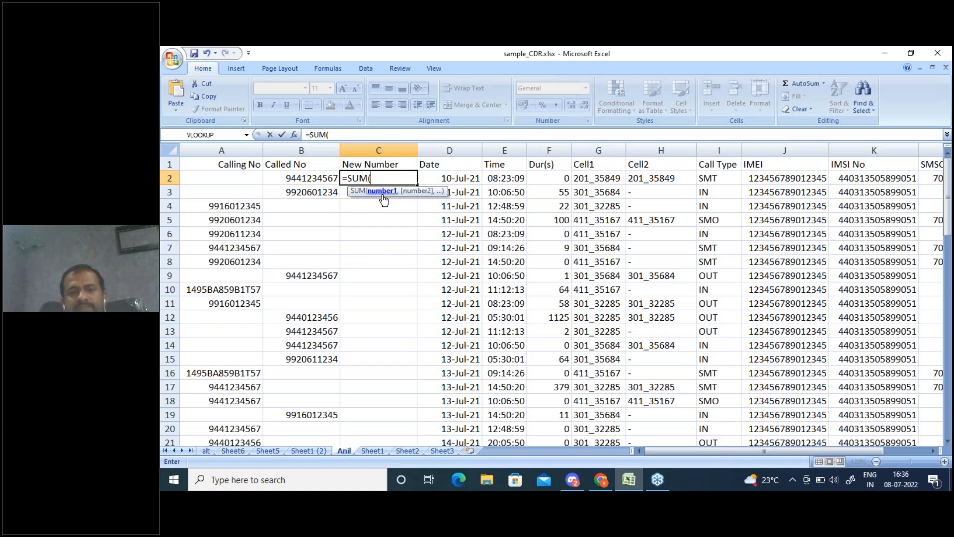
pyautogui.click(239, 180)
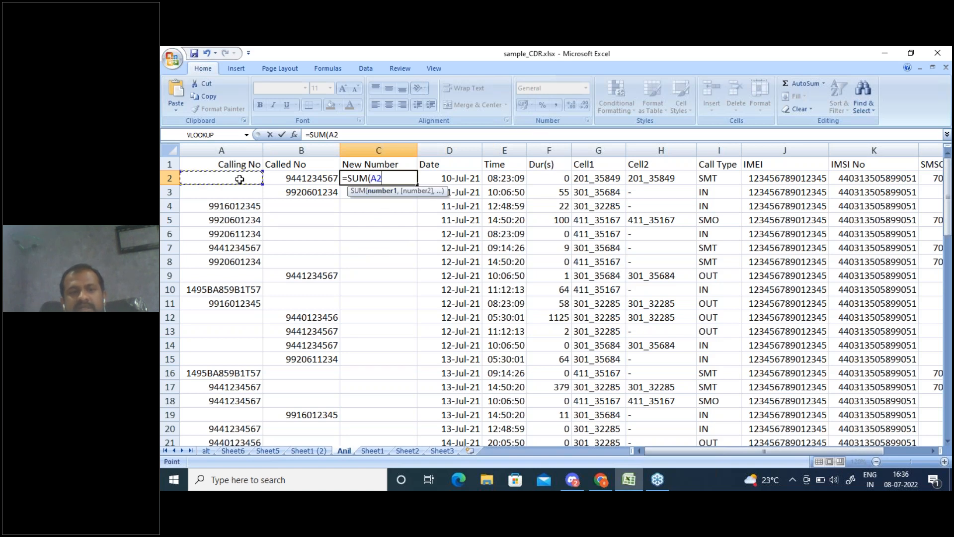
pyautogui.write(',')
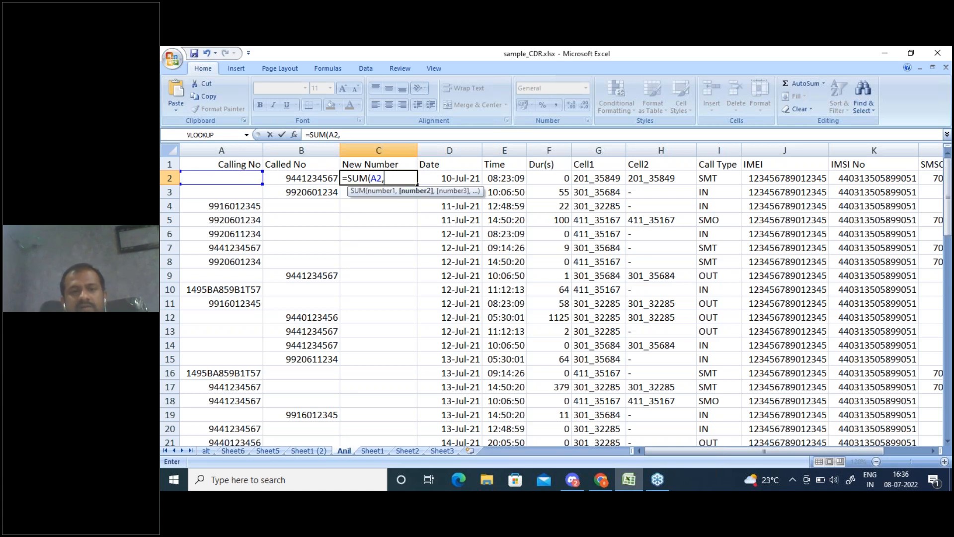
pyautogui.click(308, 178)
pyautogui.write(')')
pyautogui.press('Return')
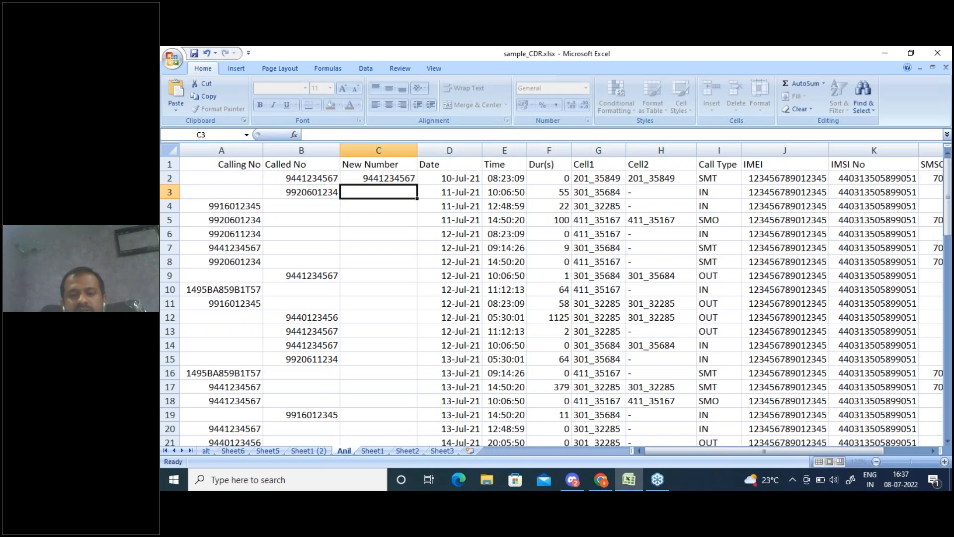
# Examine the New Number formula in row 2 against the Calling No and Called No cells it refers to
pyautogui.click(375, 180)
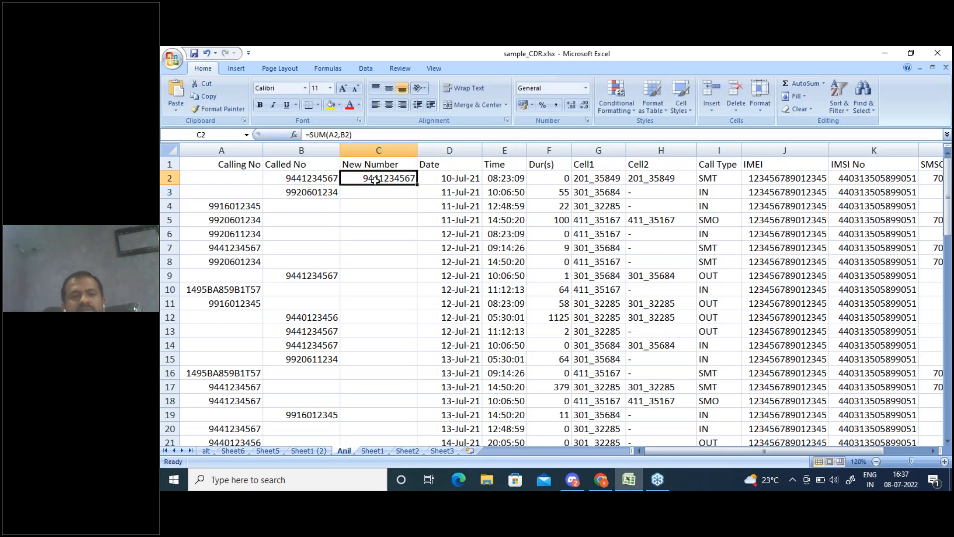
pyautogui.click(308, 179)
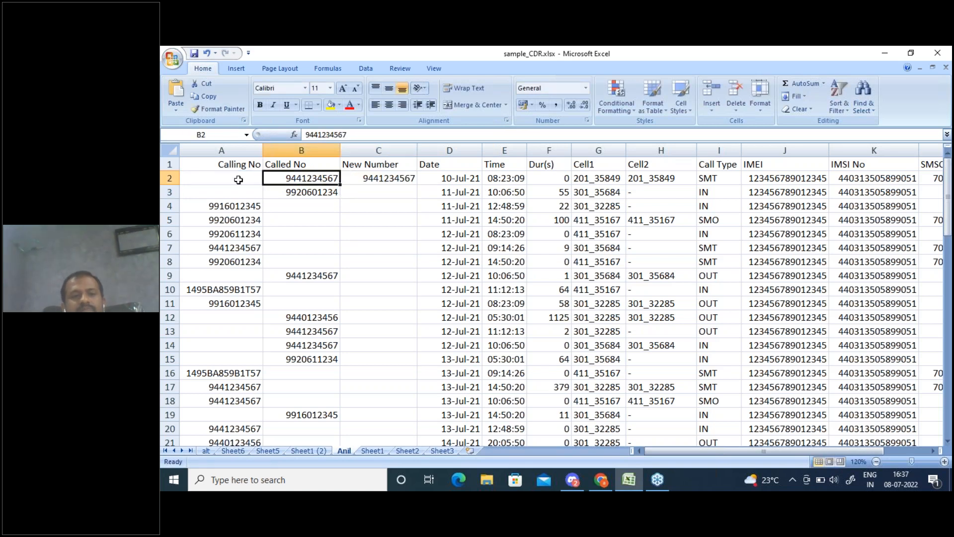
pyautogui.click(239, 180)
pyautogui.click(408, 180)
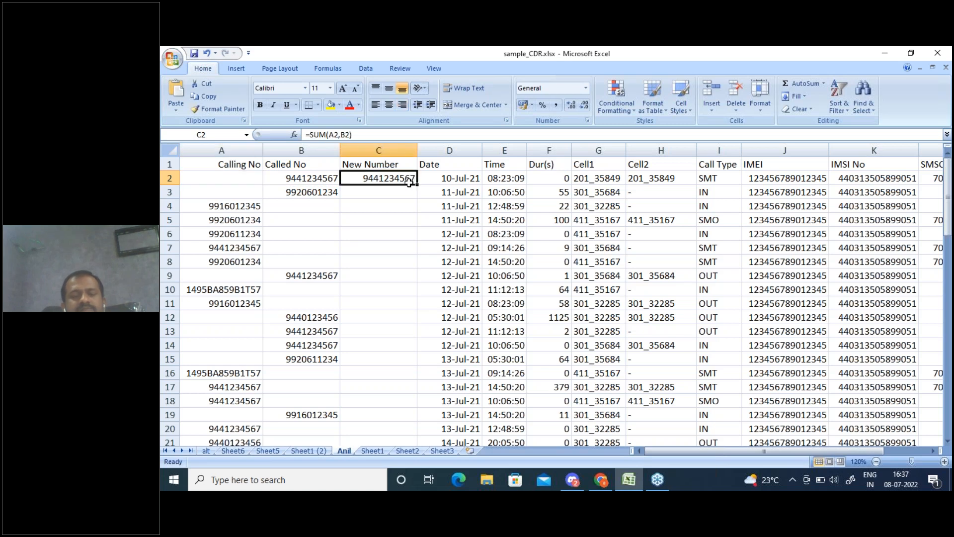
pyautogui.click(401, 192)
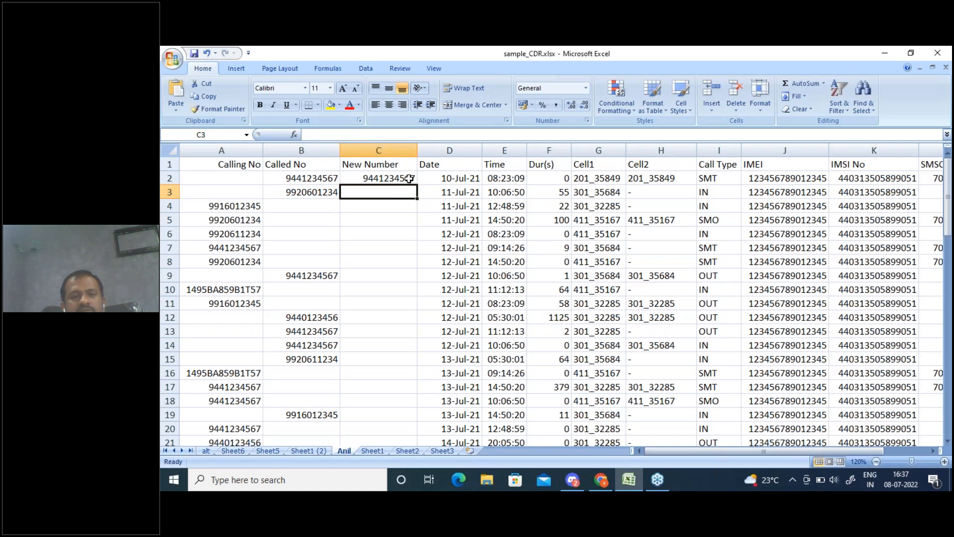
pyautogui.click(408, 178)
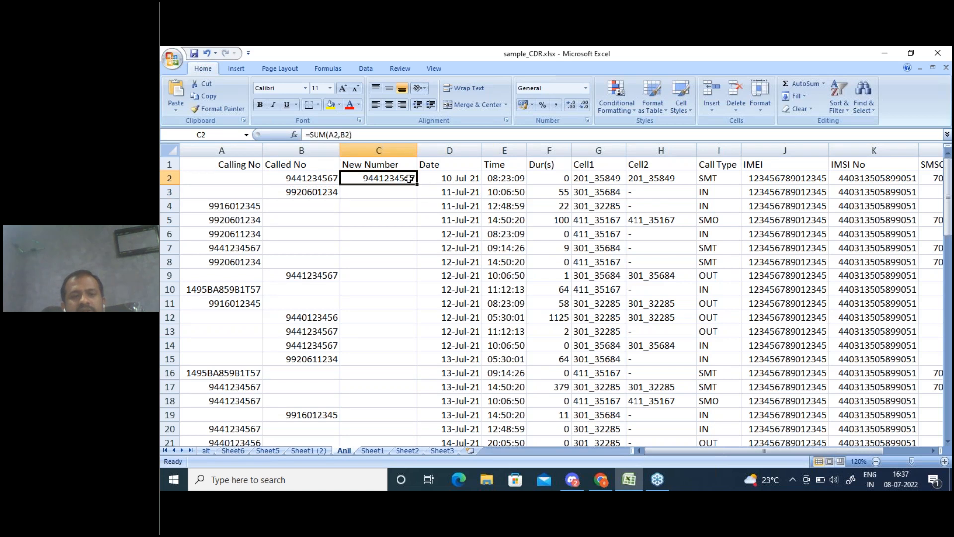
pyautogui.click(778, 238)
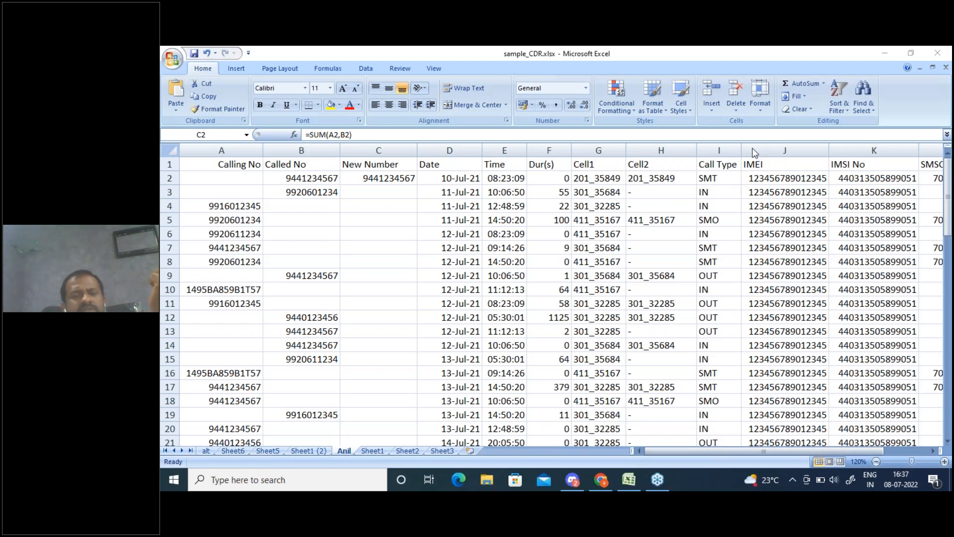
pyautogui.doubleClick(358, 179)
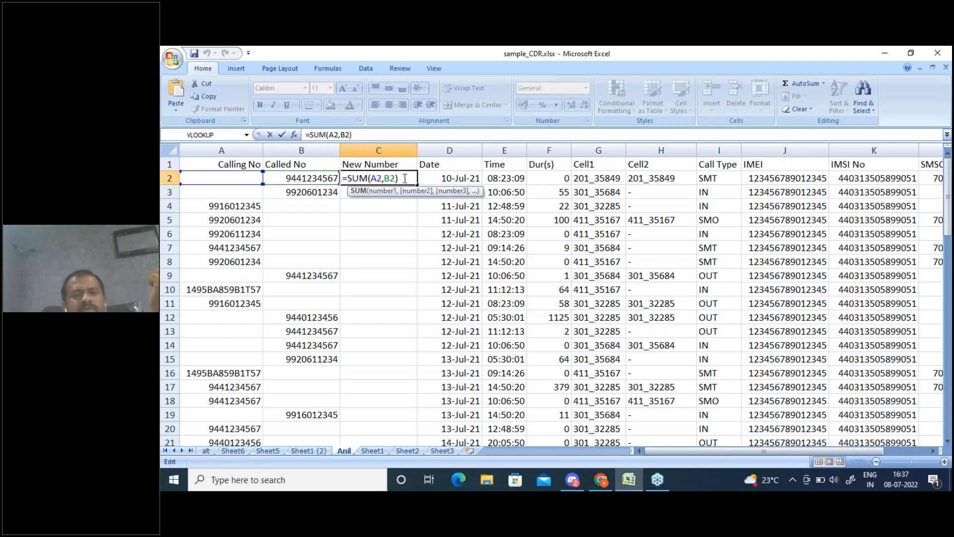
pyautogui.click(399, 179)
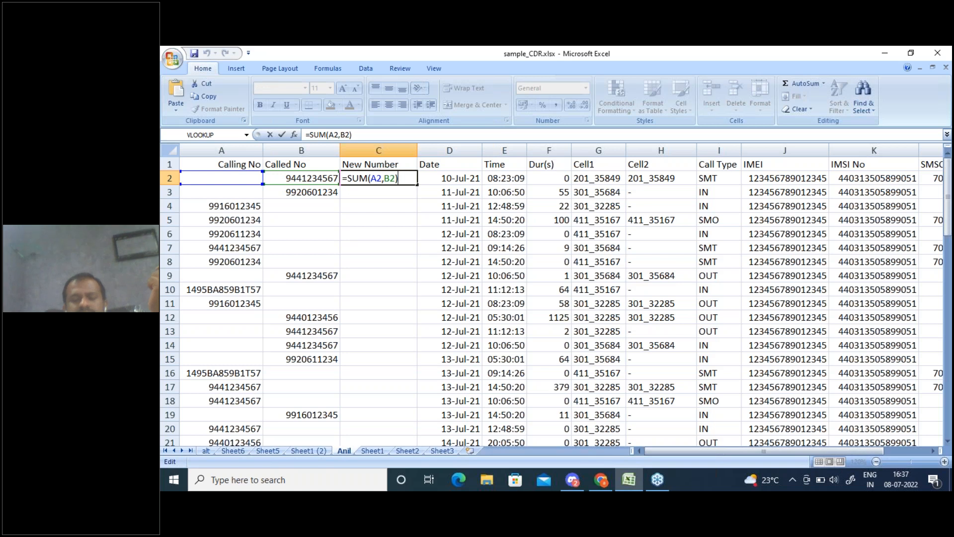
pyautogui.press('Return')
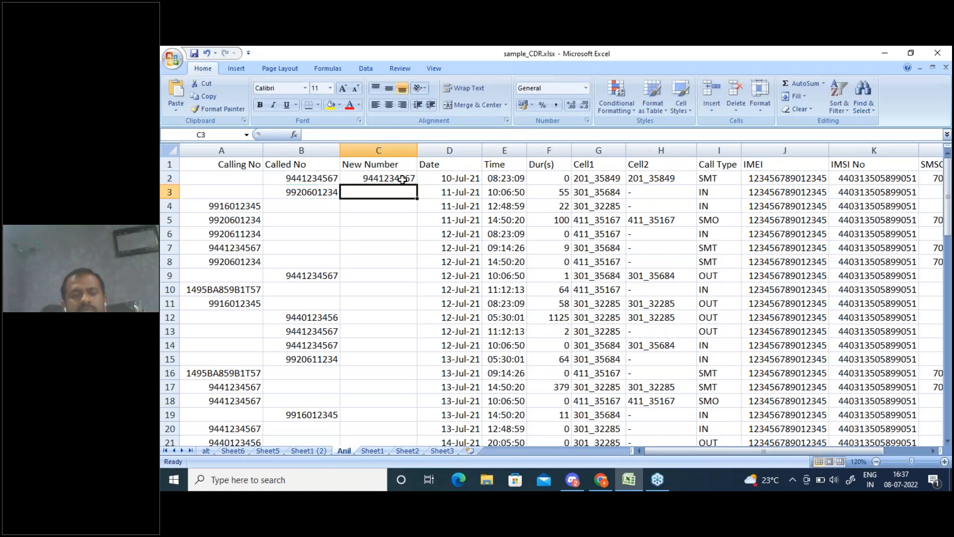
# Fill the SUM formula down the New Number column from C2 to C64, checking row 5 after filling the first rows
pyautogui.click(403, 179)
pyautogui.moveTo(414, 183); pyautogui.dragTo(418, 233)
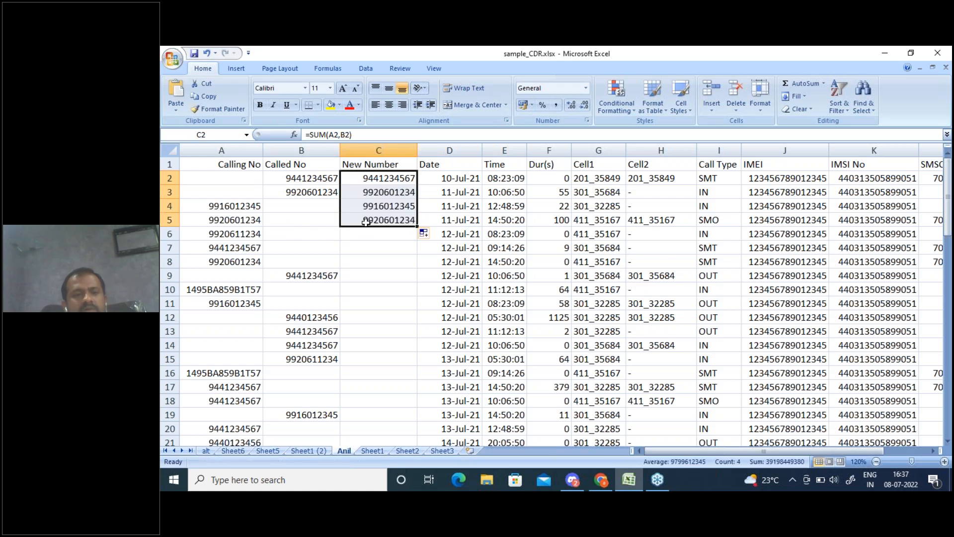
pyautogui.click(325, 225)
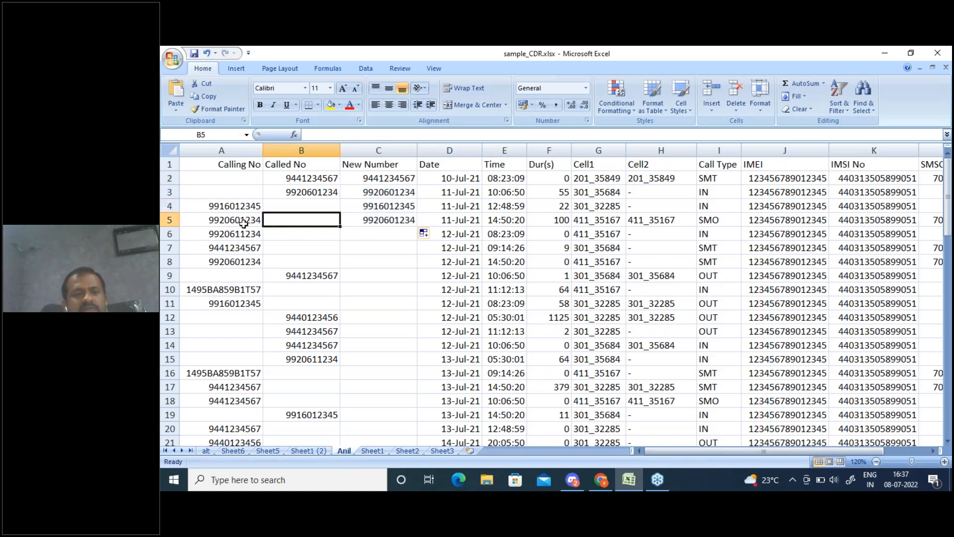
pyautogui.click(246, 222)
pyautogui.click(406, 221)
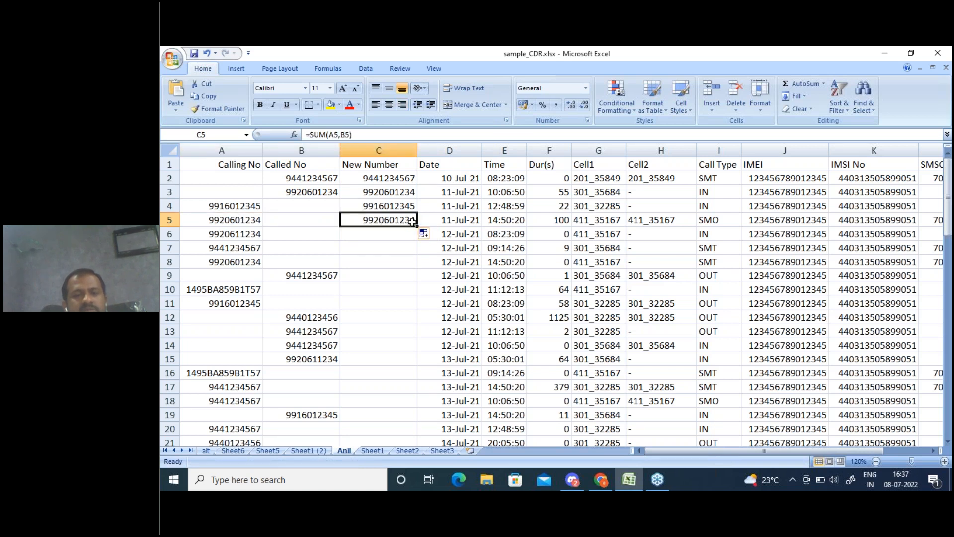
pyautogui.moveTo(416, 226); pyautogui.dragTo(419, 396)
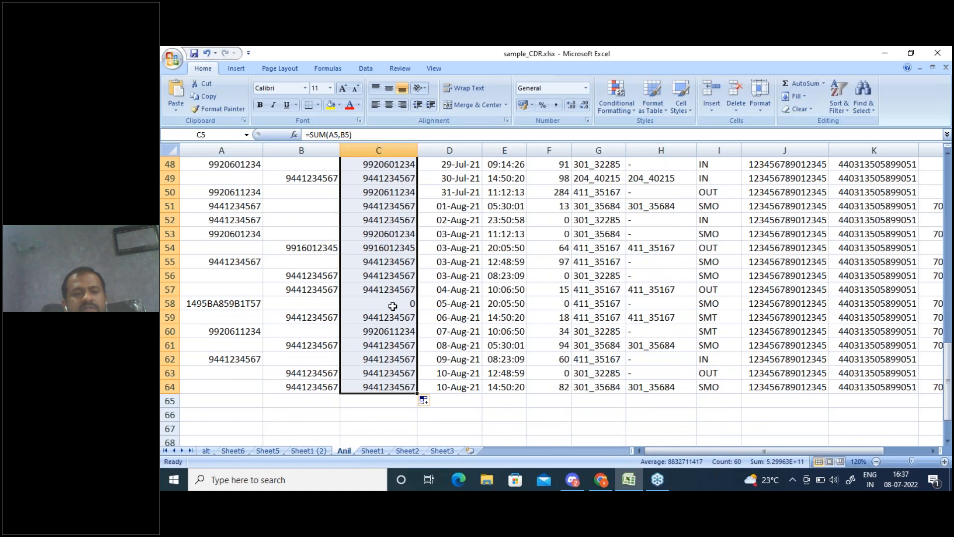
# Review the New Number results from row 58 up to the header, comparing them with the Calling No and Called No columns
pyautogui.click(393, 306)
pyautogui.press('Up')
pyautogui.press('Up')
pyautogui.press('Up')
pyautogui.press('Up')
pyautogui.press('Up')
pyautogui.press('Up')
pyautogui.press('Up')
pyautogui.press('Up')
pyautogui.press('Up')
pyautogui.press('Up')
pyautogui.press('Up')
pyautogui.press('Up')
pyautogui.press('Up')
pyautogui.press('Up')
pyautogui.press('Up')
pyautogui.press('Up')
pyautogui.press('Up')
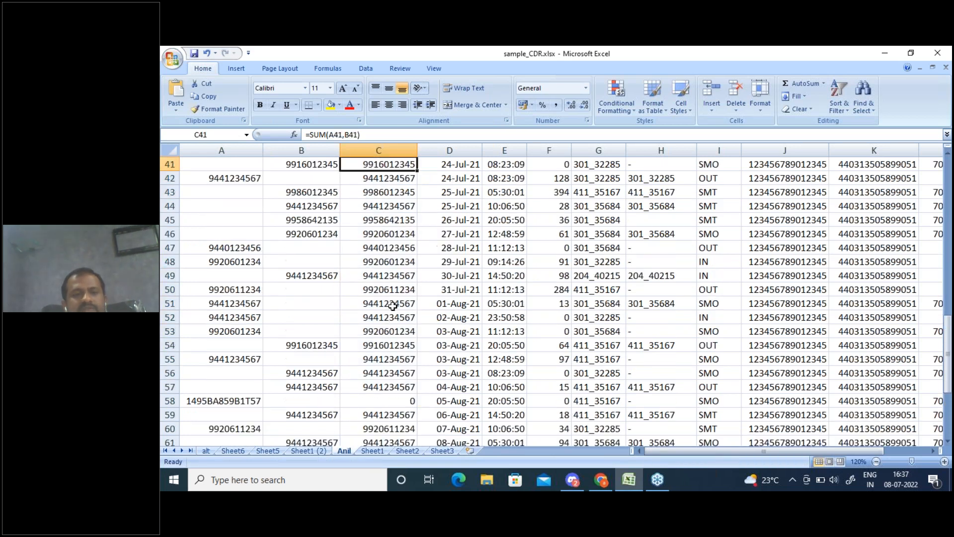
pyautogui.press('Up')
pyautogui.press('Up')
pyautogui.press('Up')
pyautogui.press('Up')
pyautogui.press('Up')
pyautogui.press('Up')
pyautogui.press('Up')
pyautogui.press('Up')
pyautogui.press('Up')
pyautogui.press('Up')
pyautogui.press('Up')
pyautogui.press('Up')
pyautogui.press('Up')
pyautogui.press('Up')
pyautogui.press('Up')
pyautogui.press('Up')
pyautogui.press('Up')
pyautogui.press('Up')
pyautogui.press('Up')
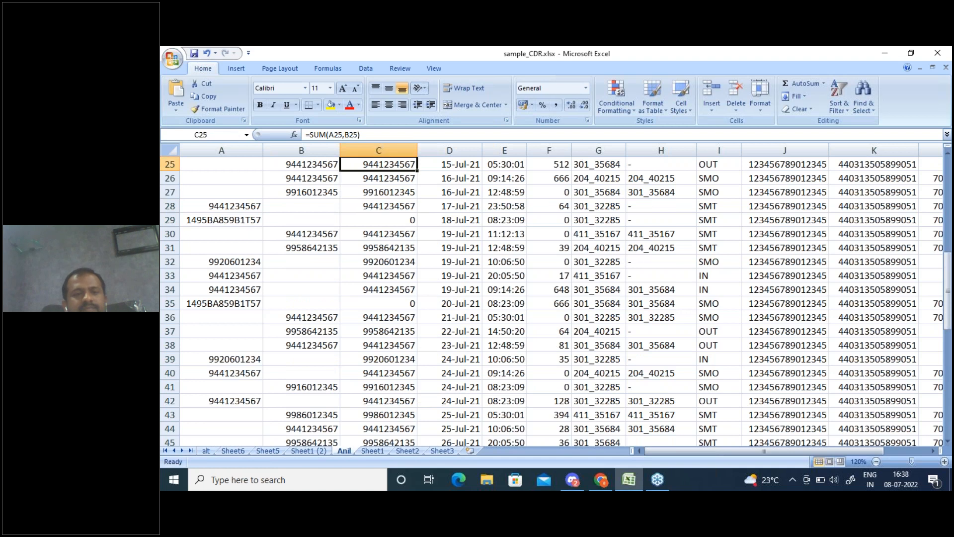
pyautogui.press('Up')
pyautogui.press('Up')
pyautogui.press('Up')
pyautogui.press('Up')
pyautogui.press('Up')
pyautogui.press('Up')
pyautogui.press('Up')
pyautogui.press('Up')
pyautogui.press('Up')
pyautogui.press('Up')
pyautogui.press('Up')
pyautogui.press('Up')
pyautogui.press('Up')
pyautogui.press('Up')
pyautogui.press('Up')
pyautogui.press('Up')
pyautogui.press('Up')
pyautogui.press('Up')
pyautogui.press('Up')
pyautogui.press('Up')
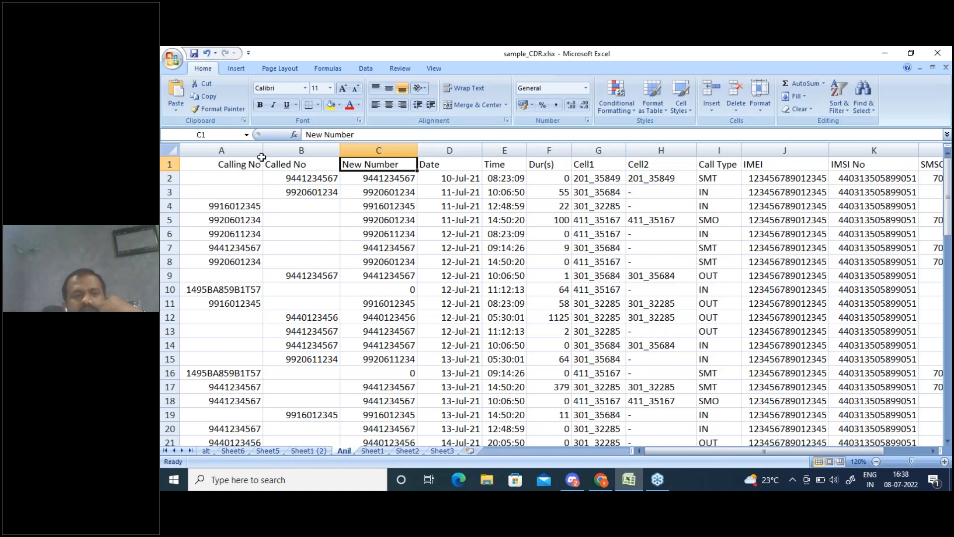
pyautogui.click(383, 182)
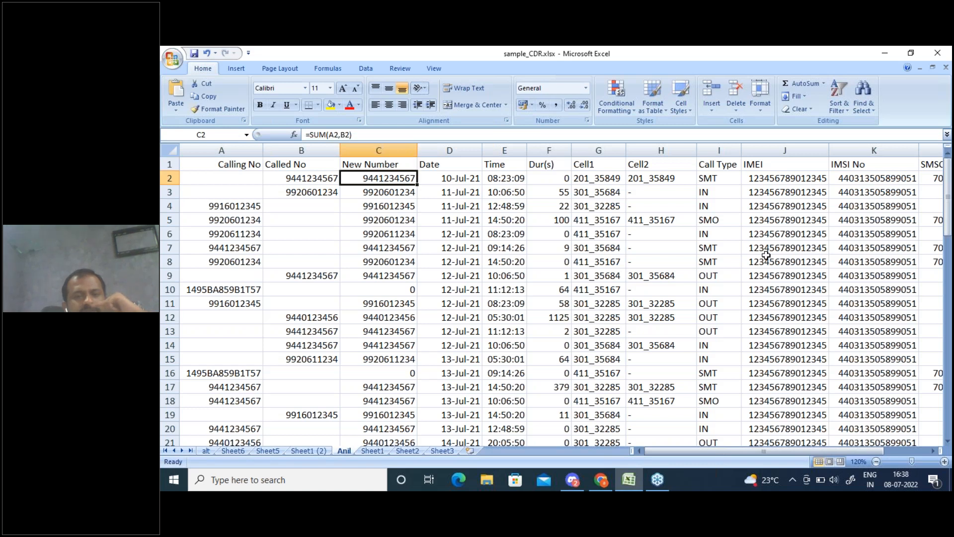
# Search Windows for Notepad and open a new blank note
pyautogui.click(782, 237)
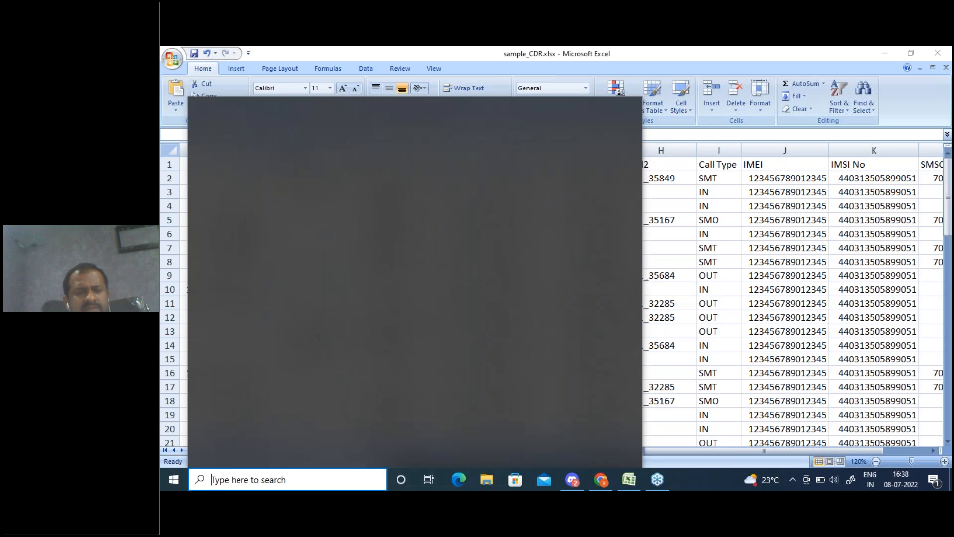
pyautogui.write('not')
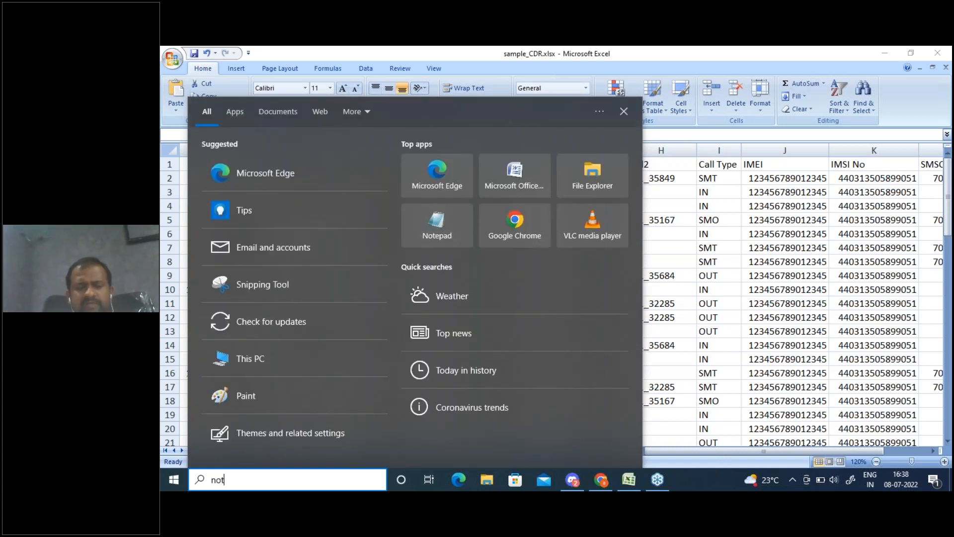
pyautogui.write('e')
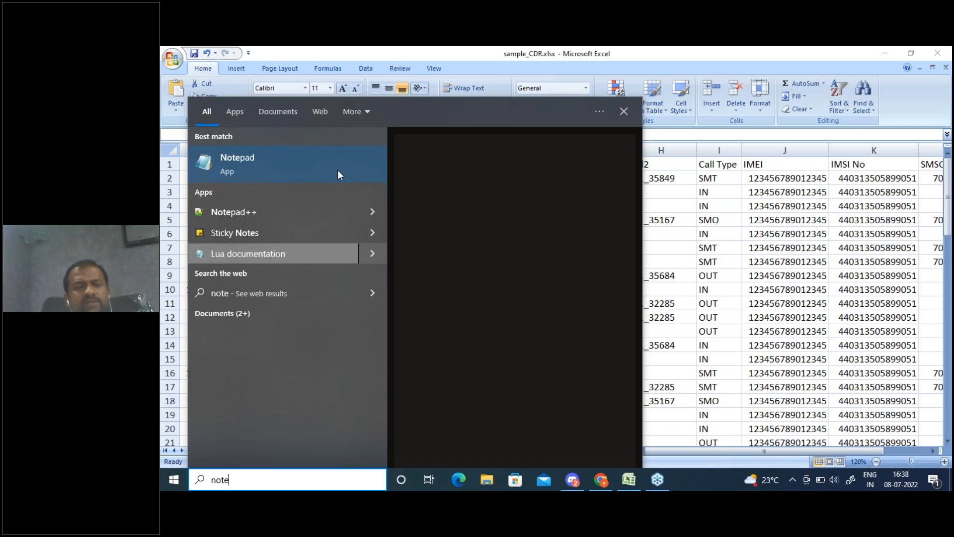
pyautogui.press('Return')
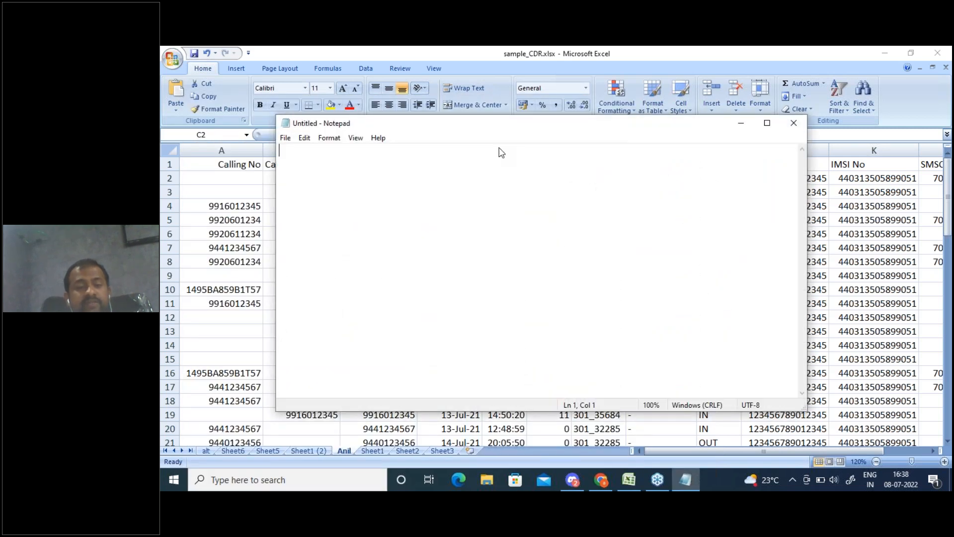
# Write the formula =SUM(A2,B2) on the first line of the blank Notepad document
pyautogui.click(393, 168)
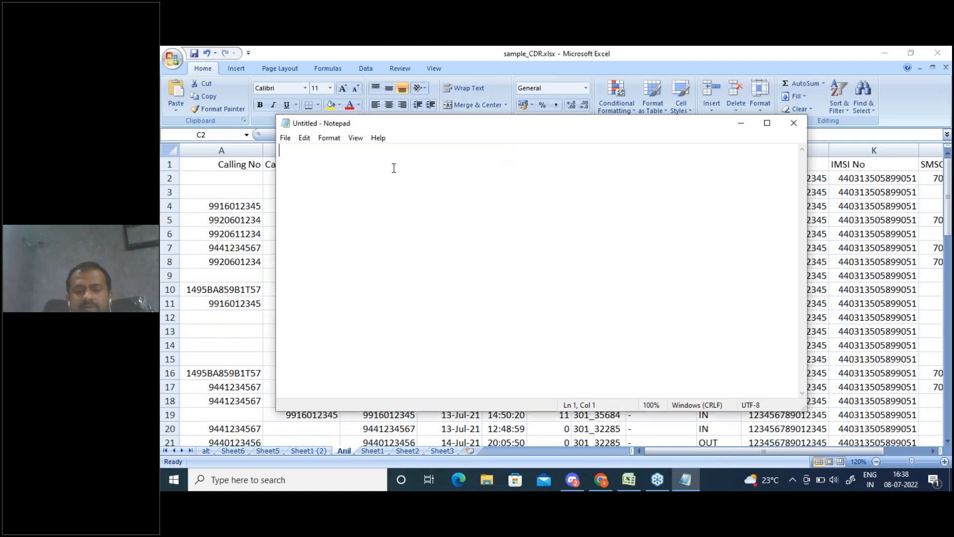
pyautogui.write('=SUM')
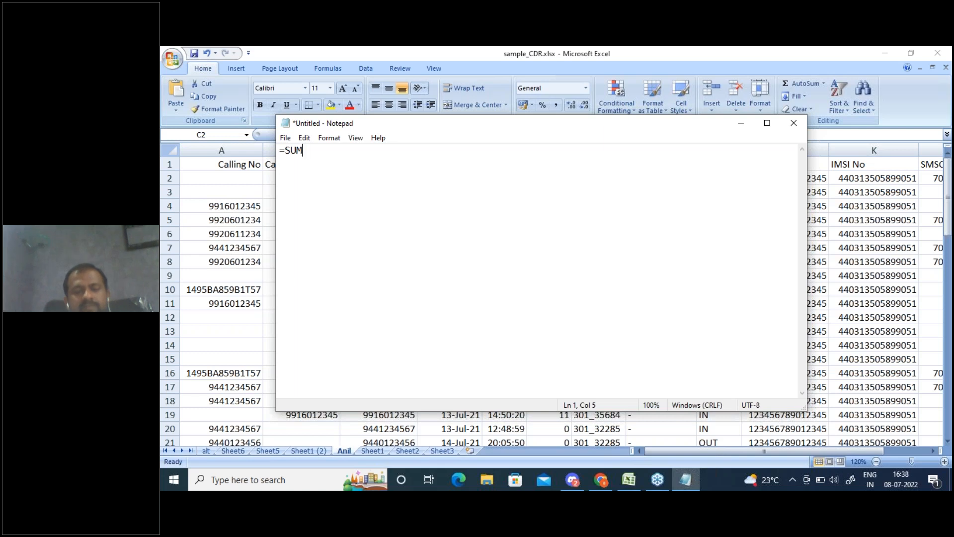
pyautogui.write('(')
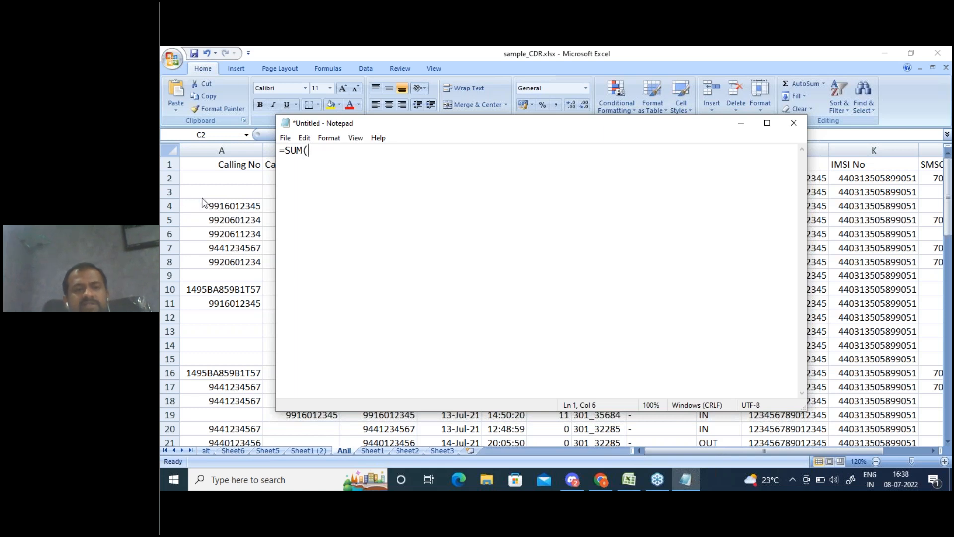
pyautogui.write('A2,')
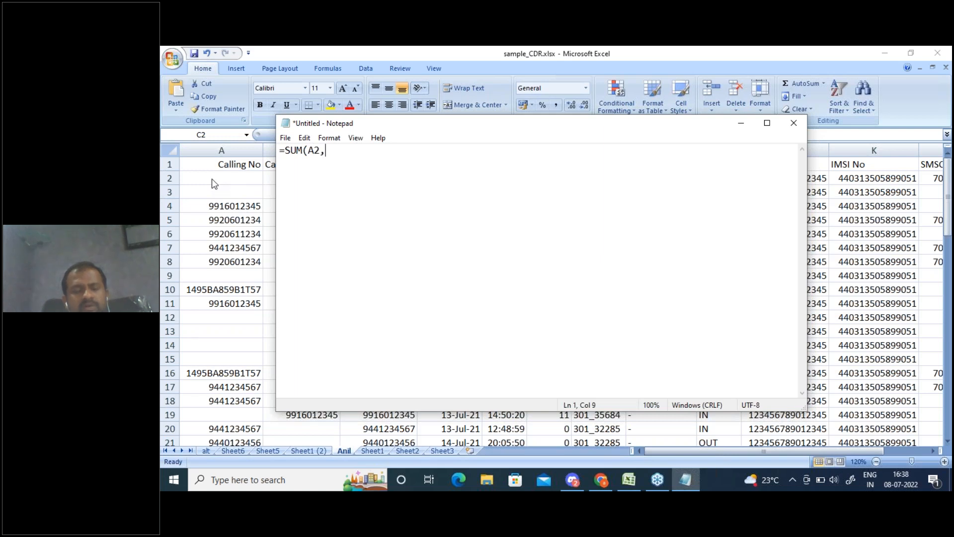
pyautogui.write('B')
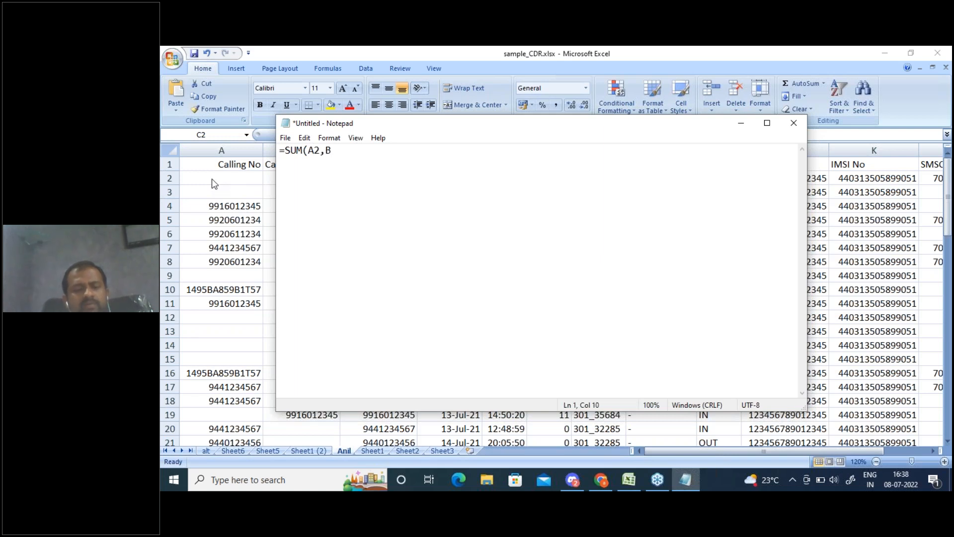
pyautogui.write('2)')
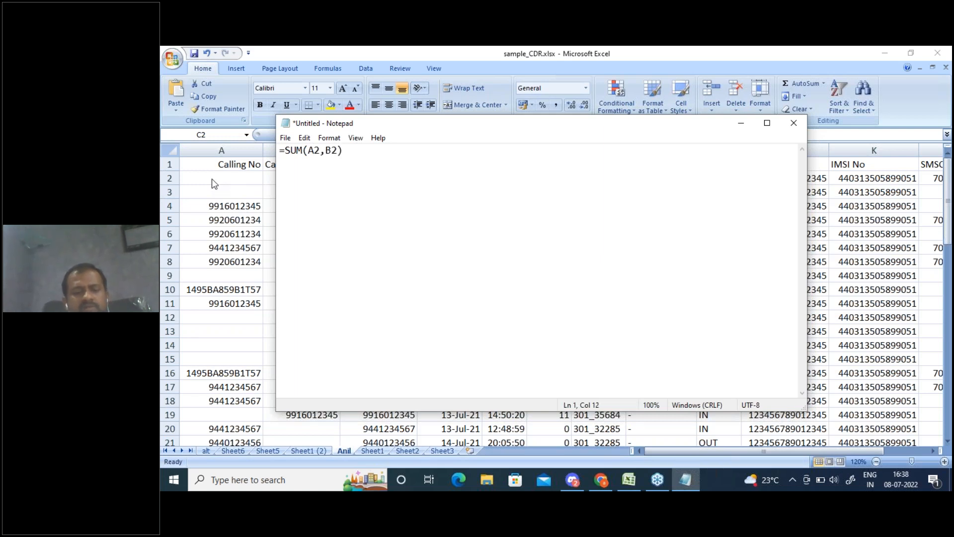
# Copy the formula to the third line of the note and replace its comma with a plus sign, giving =SUM(A2+B2)
pyautogui.hotkey('ctrl', 'a')
pyautogui.hotkey('ctrl', 'c')
pyautogui.press('End')
pyautogui.press('Return')
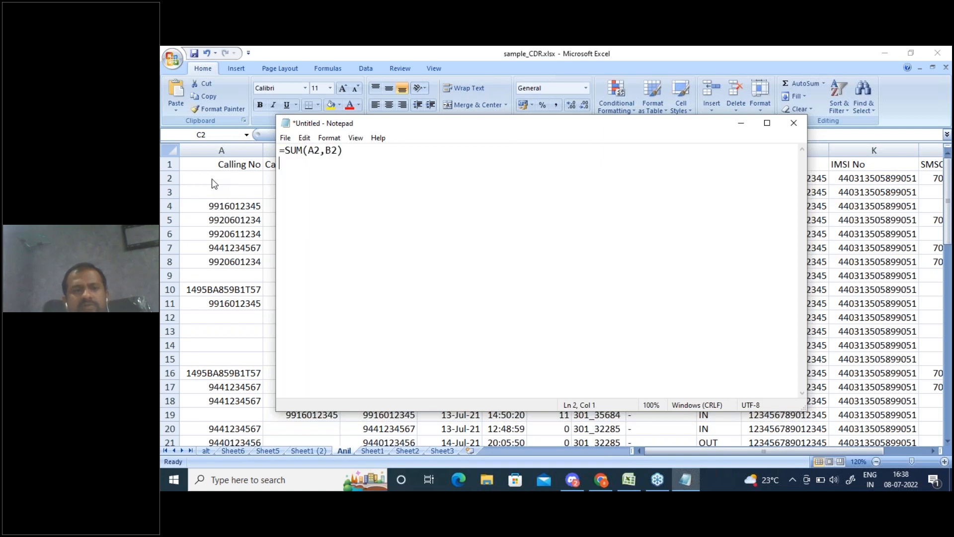
pyautogui.hotkey('ctrl', 'v')
pyautogui.press('Left')
pyautogui.press('Left')
pyautogui.press('Left')
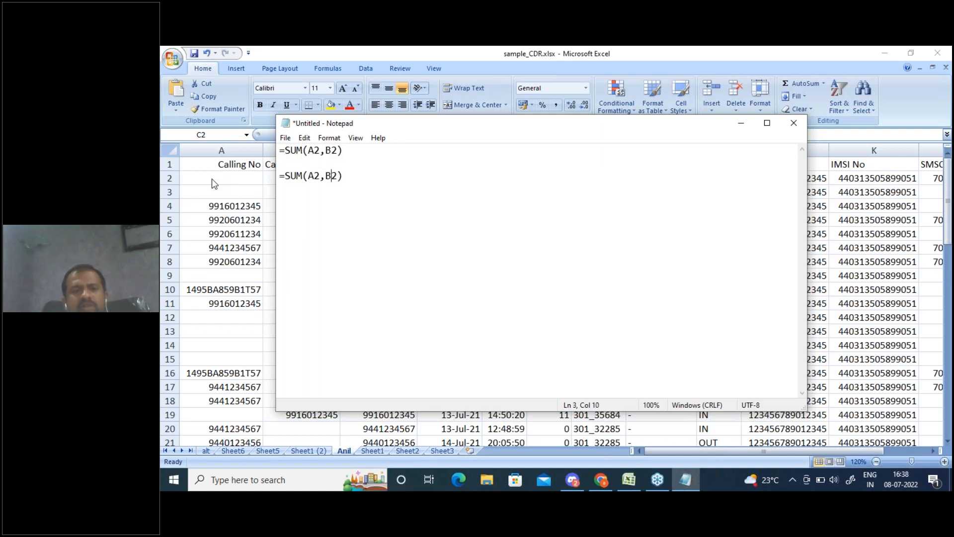
pyautogui.press('BackSpace')
pyautogui.write('+')
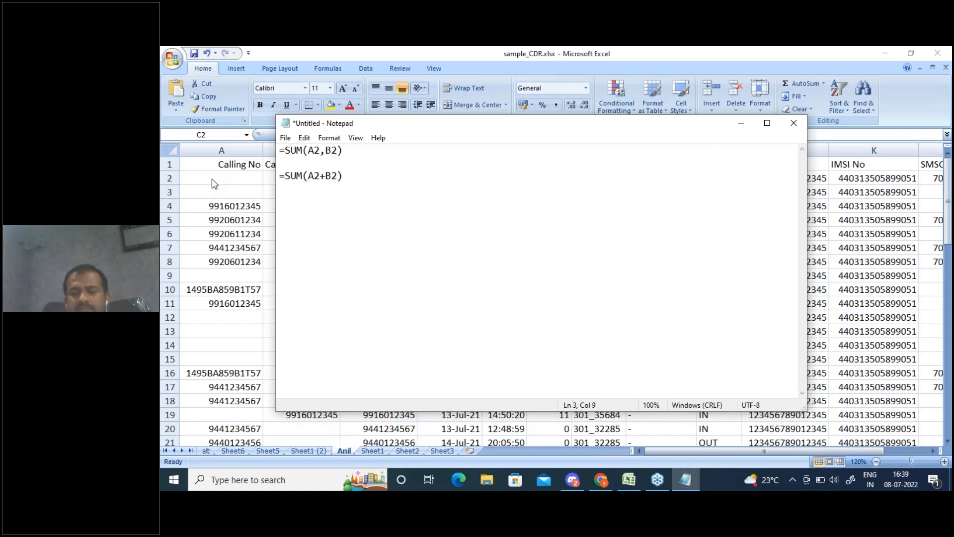
# Enlarge the note's text to 250% zoom, and return to the sample_CDR.xlsx workbook in Excel
pyautogui.hotkey('ctrl', '+')
pyautogui.hotkey('ctrl', '+')
pyautogui.hotkey('ctrl', '+')
pyautogui.hotkey('ctrl', '+')
pyautogui.hotkey('ctrl', '+')
pyautogui.hotkey('ctrl', '+')
pyautogui.hotkey('ctrl', '+')
pyautogui.hotkey('ctrl', '+')
pyautogui.hotkey('ctrl', '+')
pyautogui.hotkey('ctrl', '+')
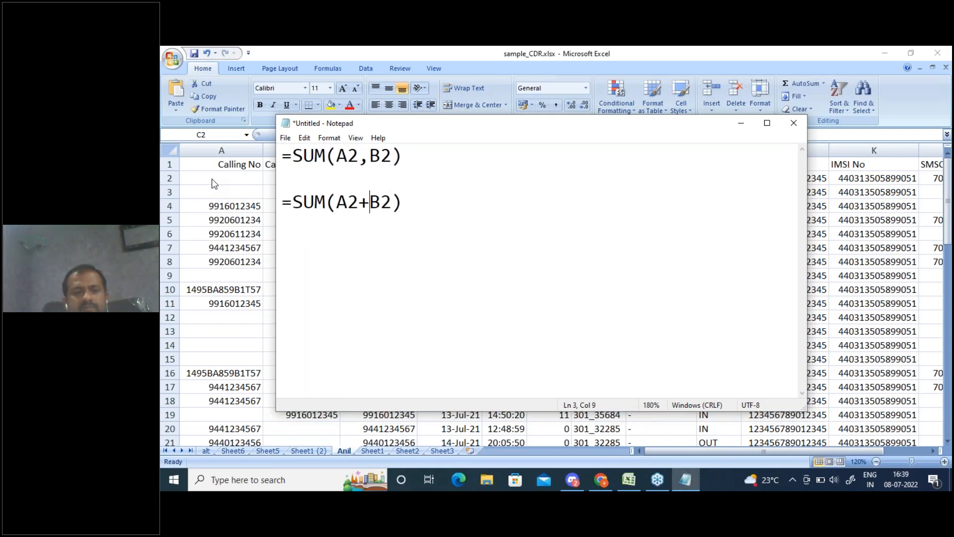
pyautogui.hotkey('ctrl', '+')
pyautogui.hotkey('ctrl', '+')
pyautogui.hotkey('ctrl', '+')
pyautogui.hotkey('ctrl', '+')
pyautogui.hotkey('ctrl', '+')
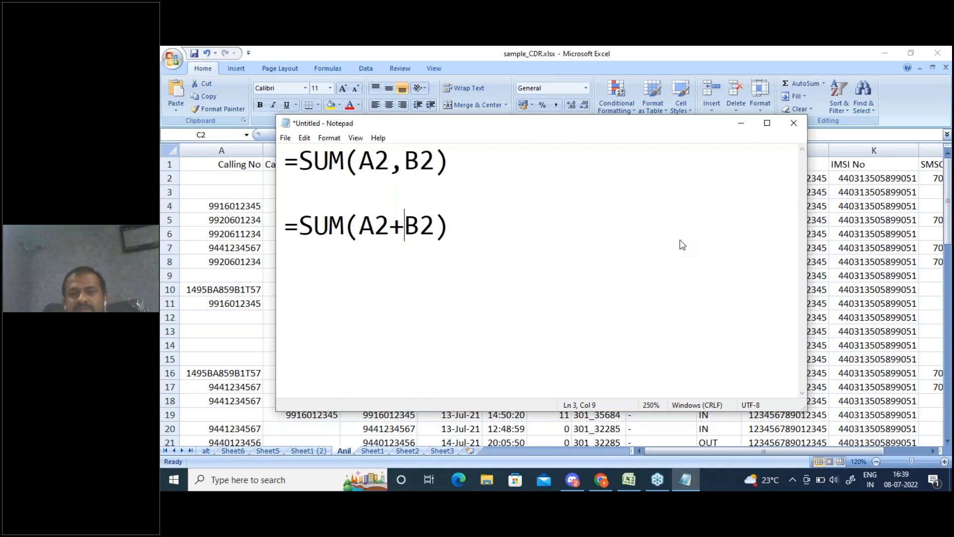
pyautogui.click(747, 124)
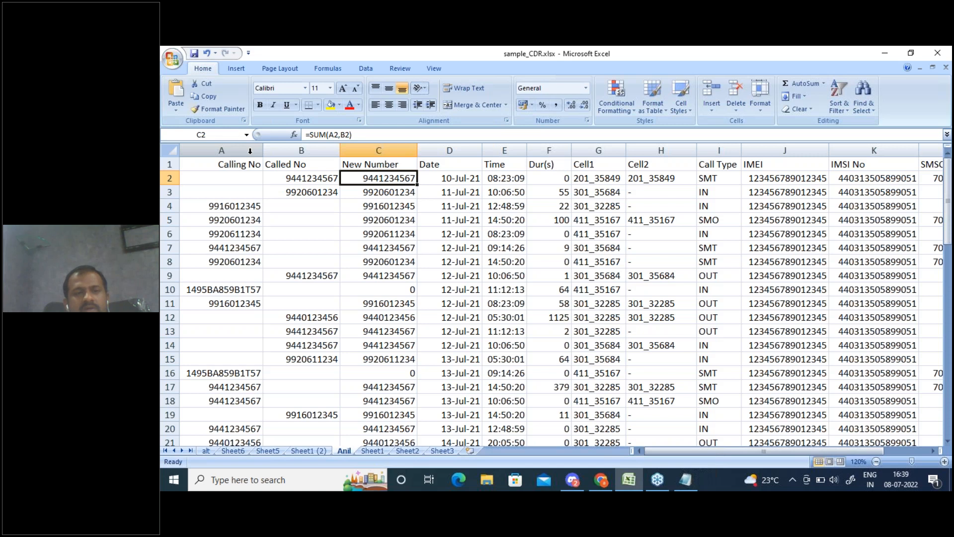
pyautogui.click(250, 150)
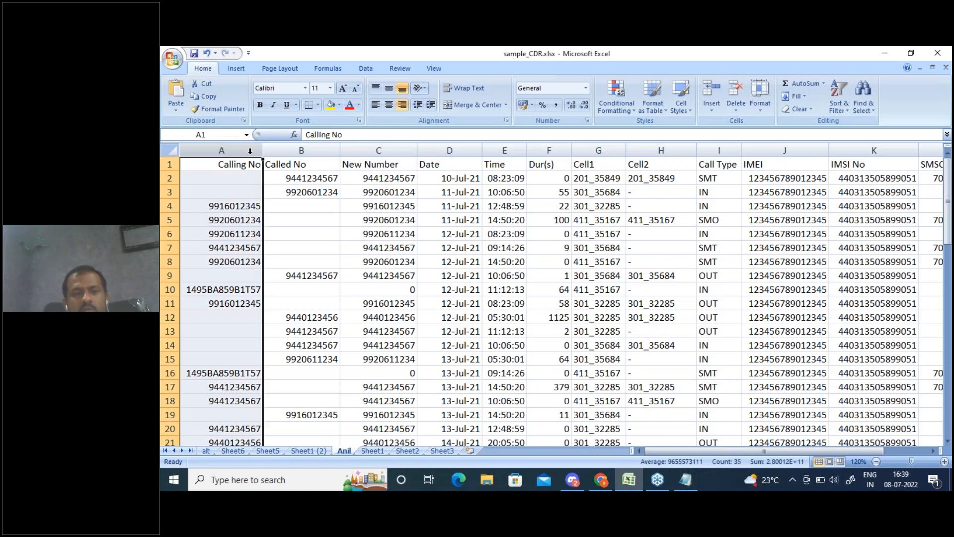
pyautogui.rightClick(250, 151)
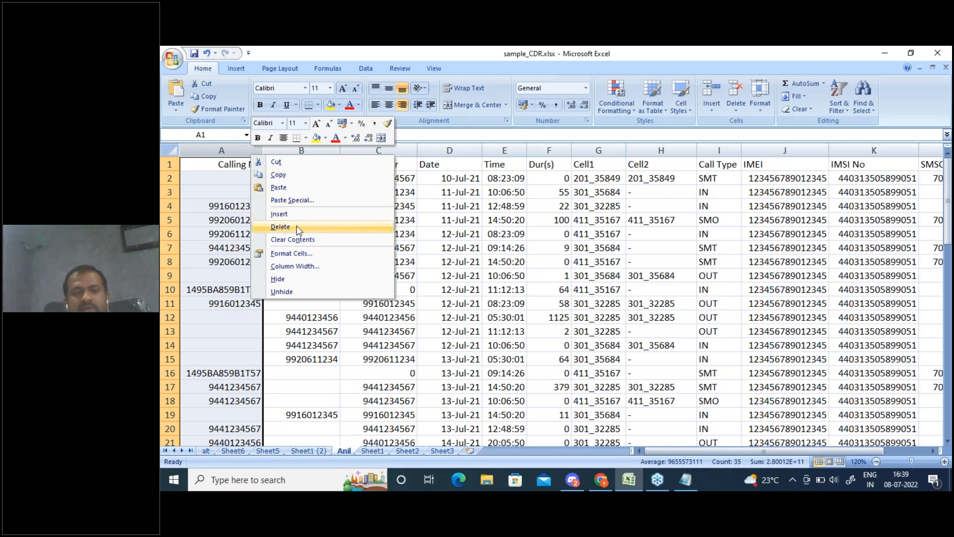
pyautogui.click(220, 149)
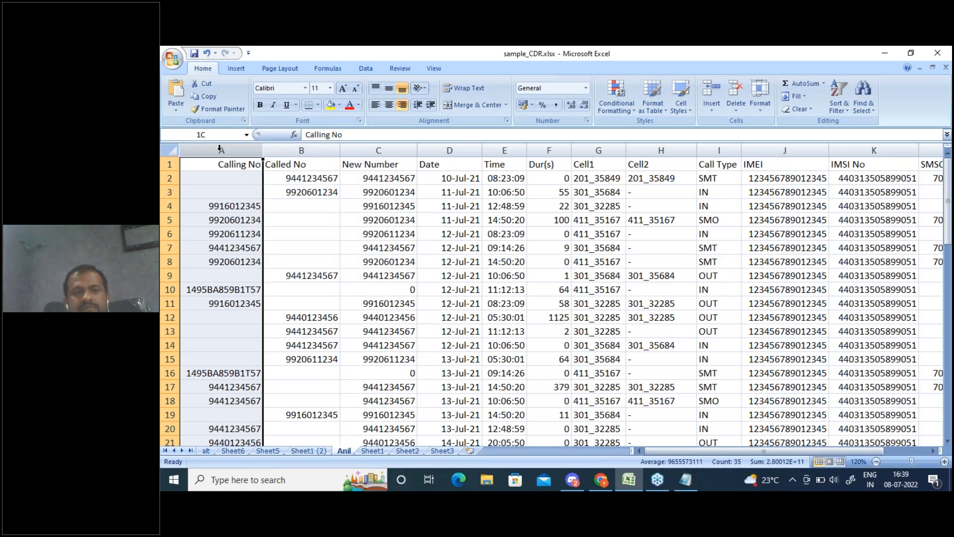
pyautogui.rightClick(220, 149)
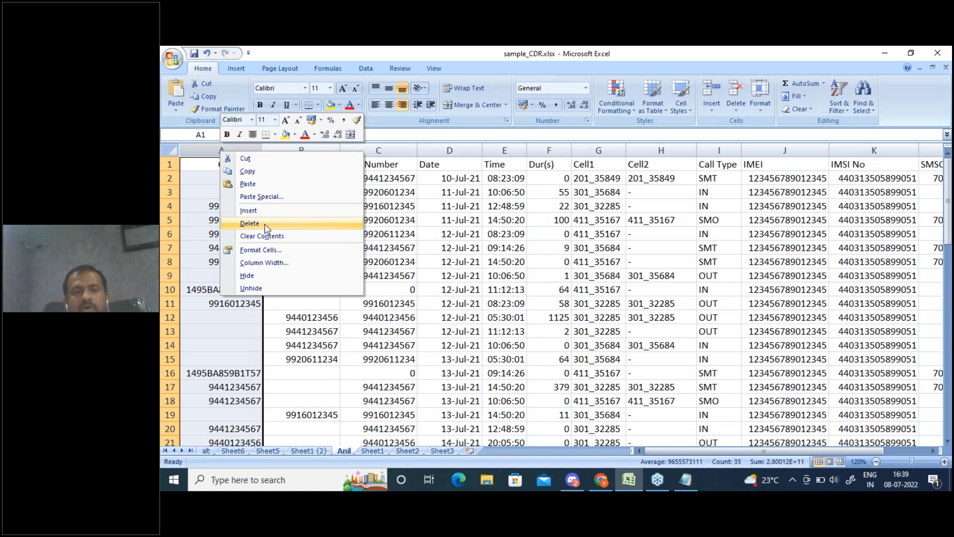
pyautogui.click(314, 321)
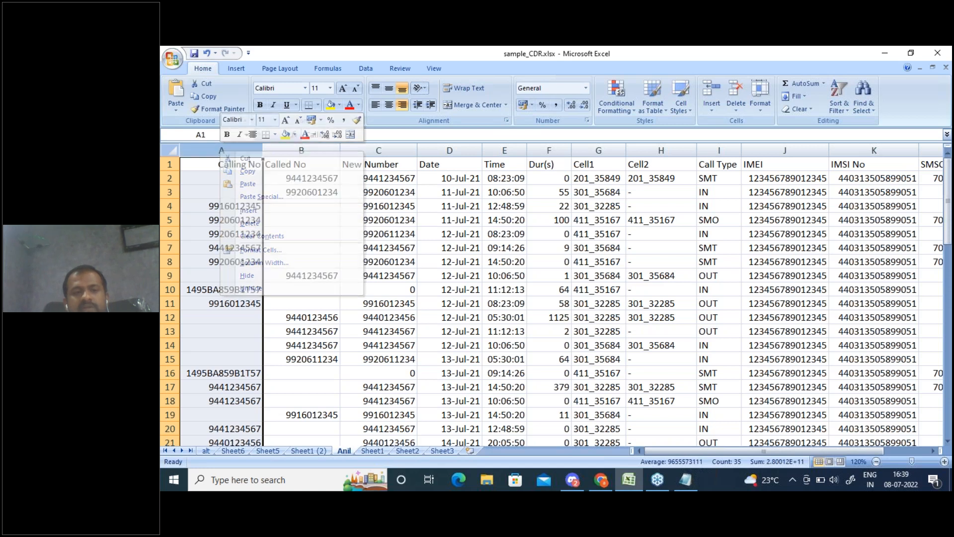
# Fill the header row cells from Calling No in A1 through Roamnw in M1 with the standard light blue color
pyautogui.click(233, 166)
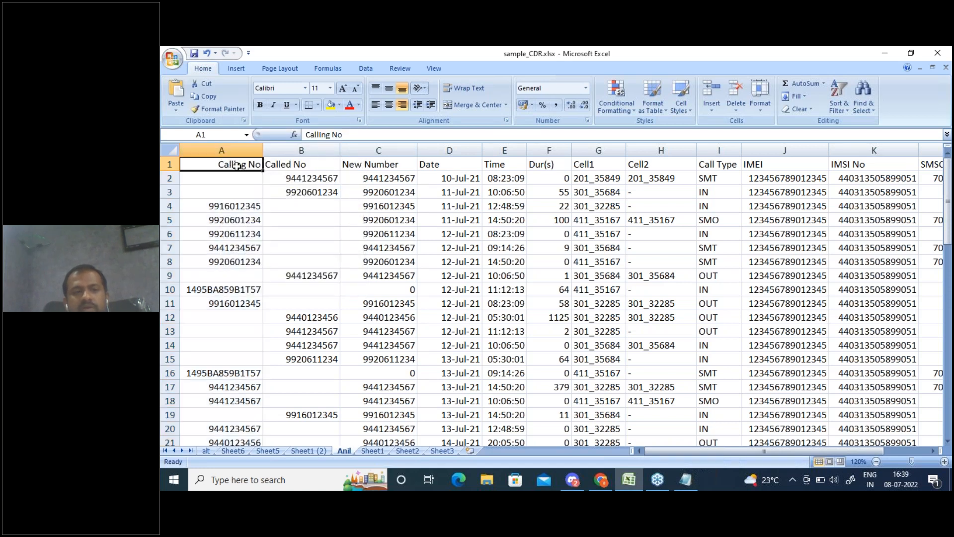
pyautogui.click(290, 166)
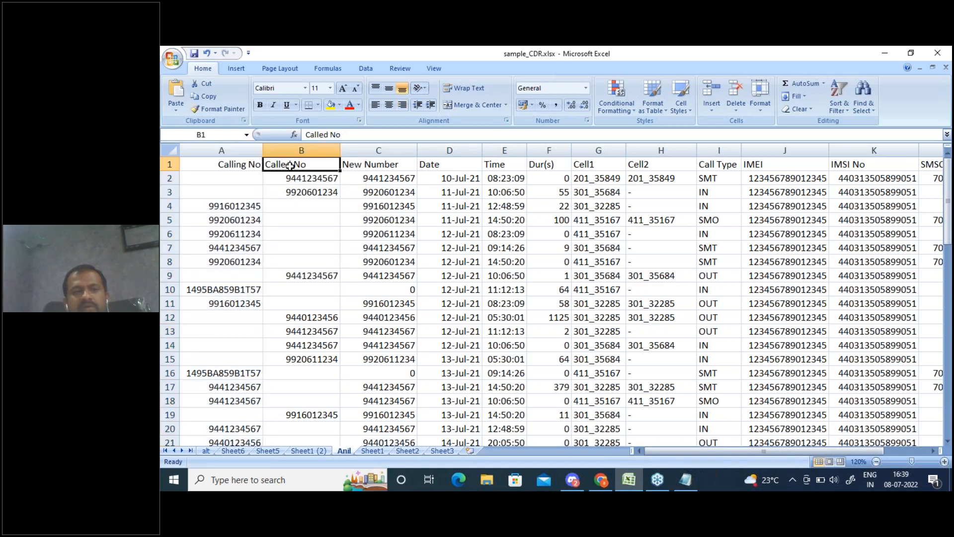
pyautogui.click(385, 163)
pyautogui.moveTo(385, 163); pyautogui.dragTo(499, 154)
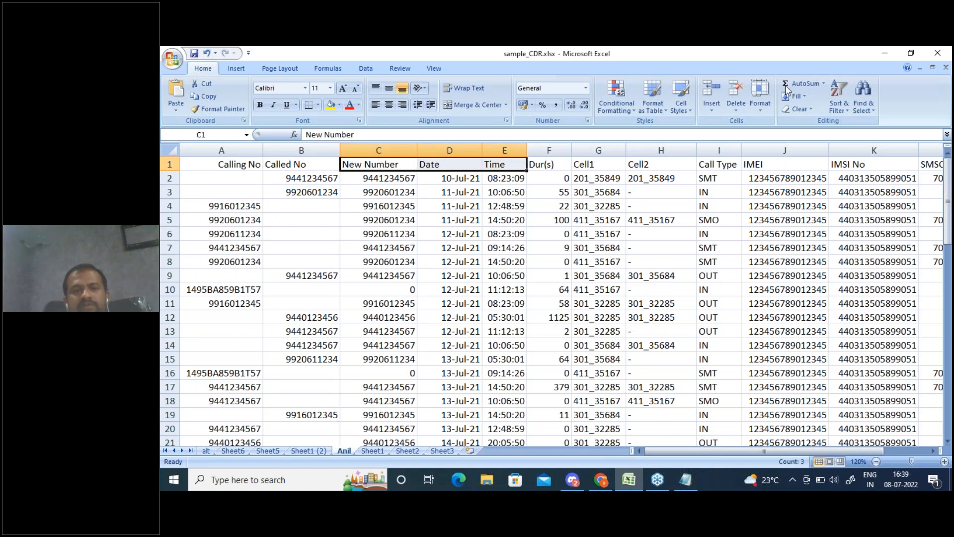
pyautogui.click(779, 74)
pyautogui.moveTo(221, 164); pyautogui.dragTo(795, 163)
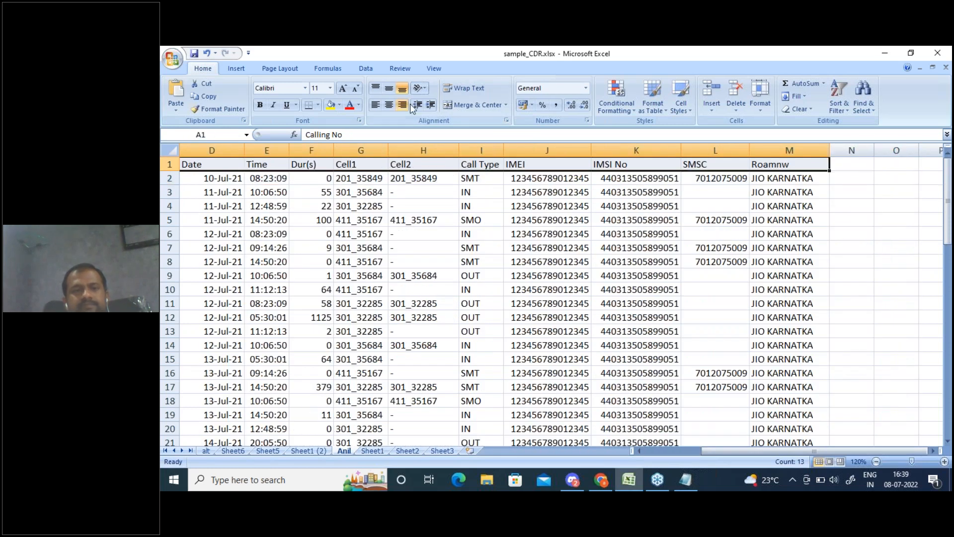
pyautogui.click(339, 105)
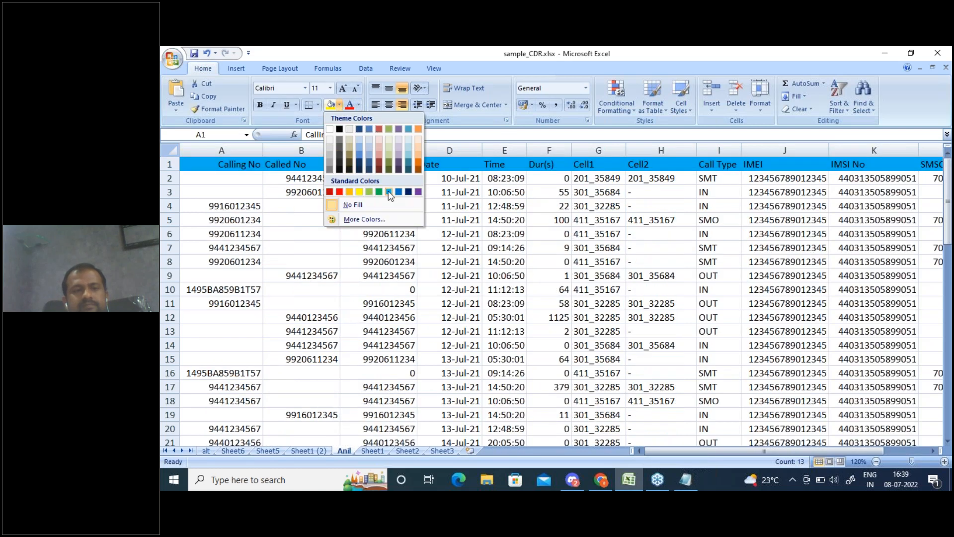
pyautogui.click(389, 192)
pyautogui.click(283, 224)
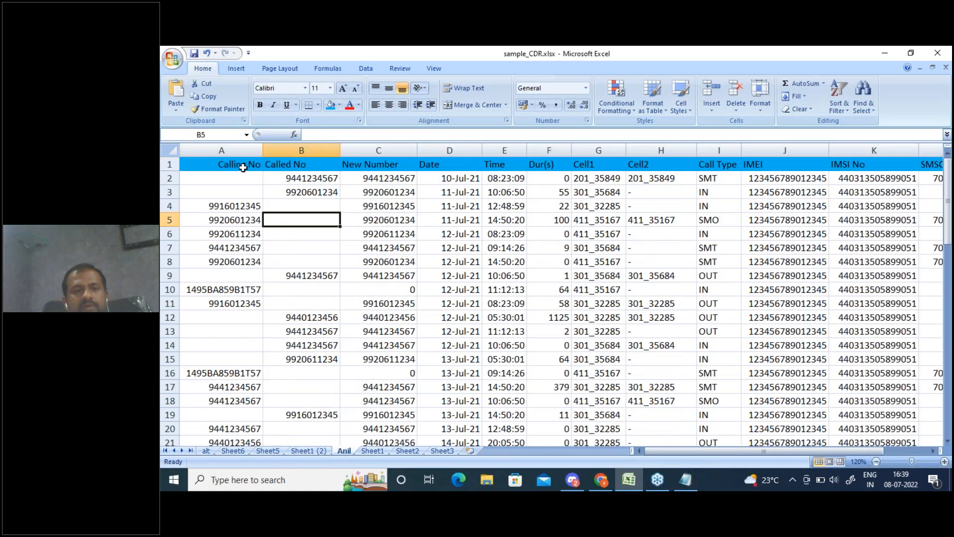
pyautogui.click(241, 147)
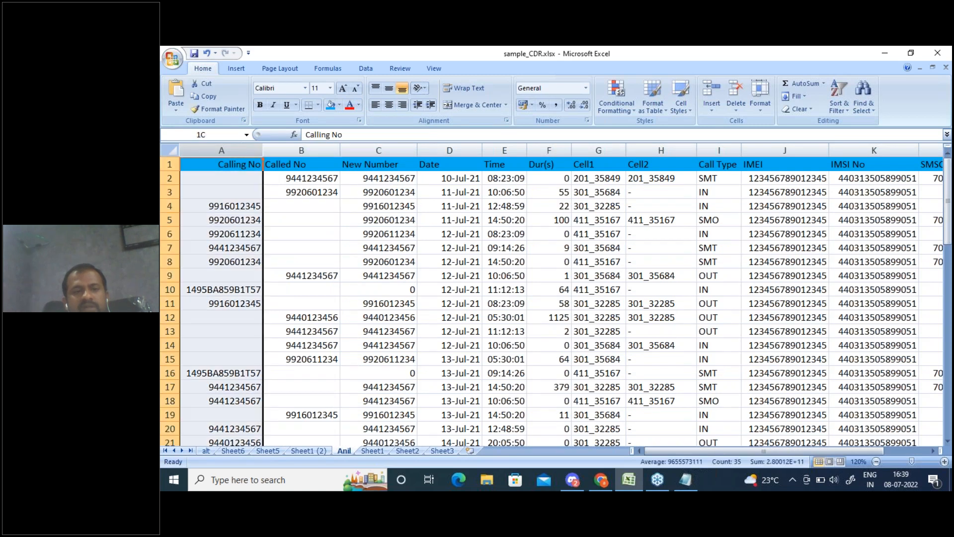
pyautogui.rightClick(242, 149)
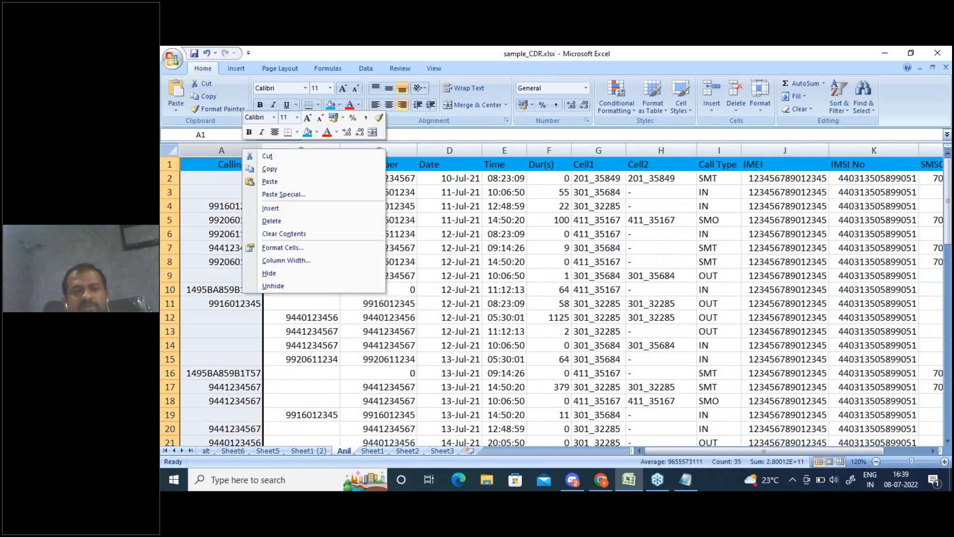
pyautogui.click(390, 163)
# Inspect the SUM formulas behind the New Number values in cells C7 and C2
pyautogui.click(390, 164)
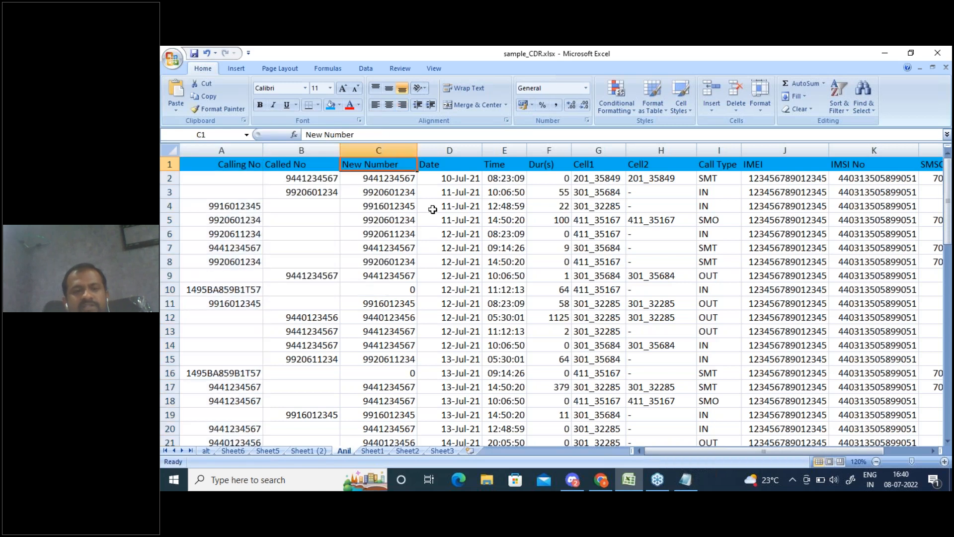
pyautogui.click(397, 242)
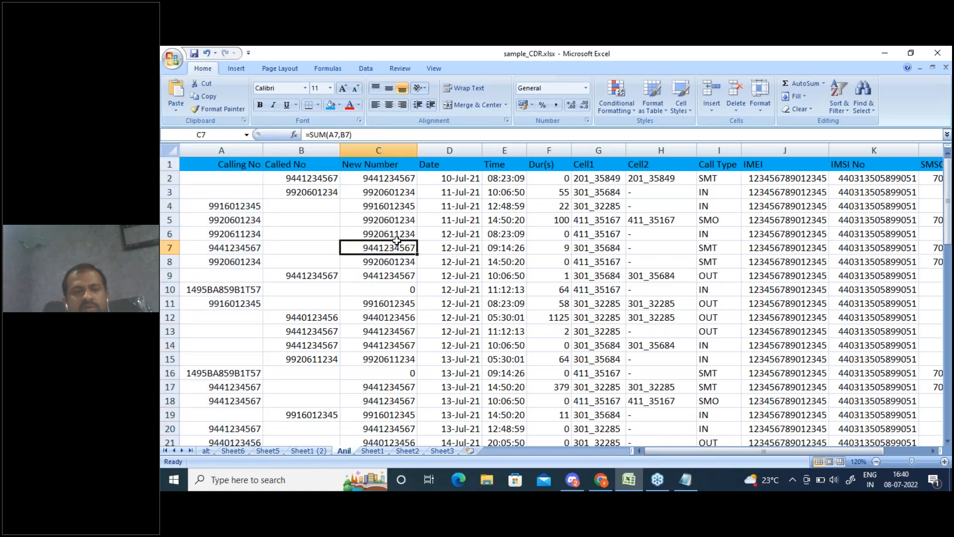
pyautogui.doubleClick(385, 180)
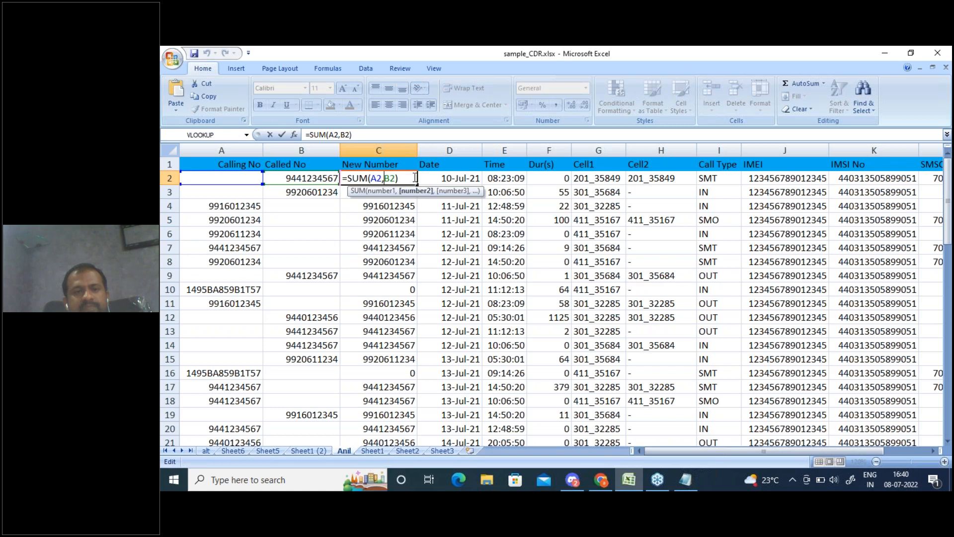
pyautogui.press('Return')
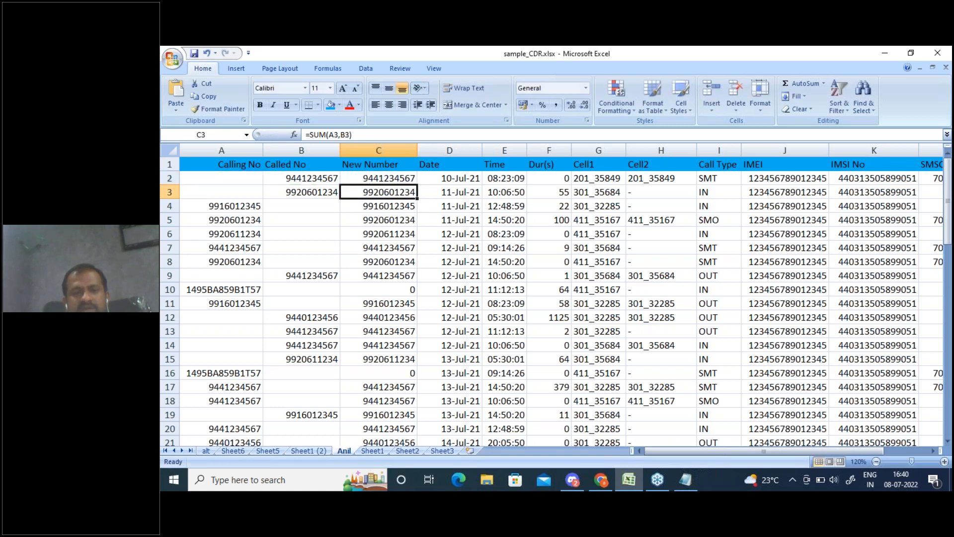
# Delete the Calling No column to show its effect on the New Number formulas, and undo the deletion
pyautogui.rightClick(228, 143)
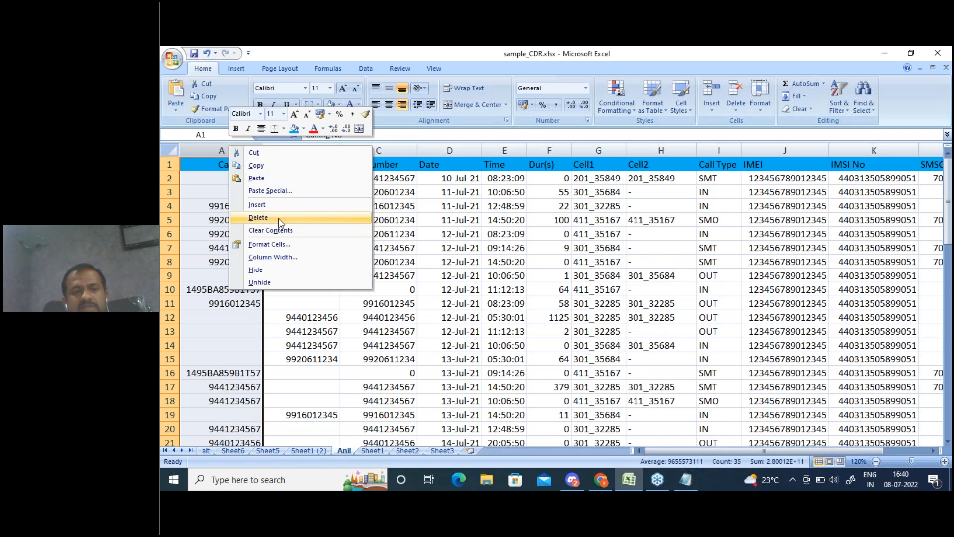
pyautogui.click(278, 217)
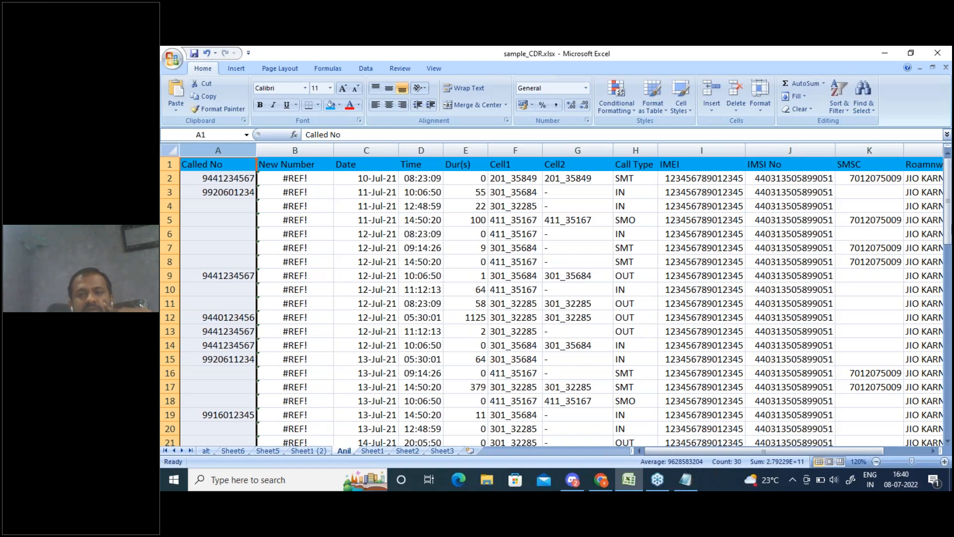
pyautogui.click(942, 238)
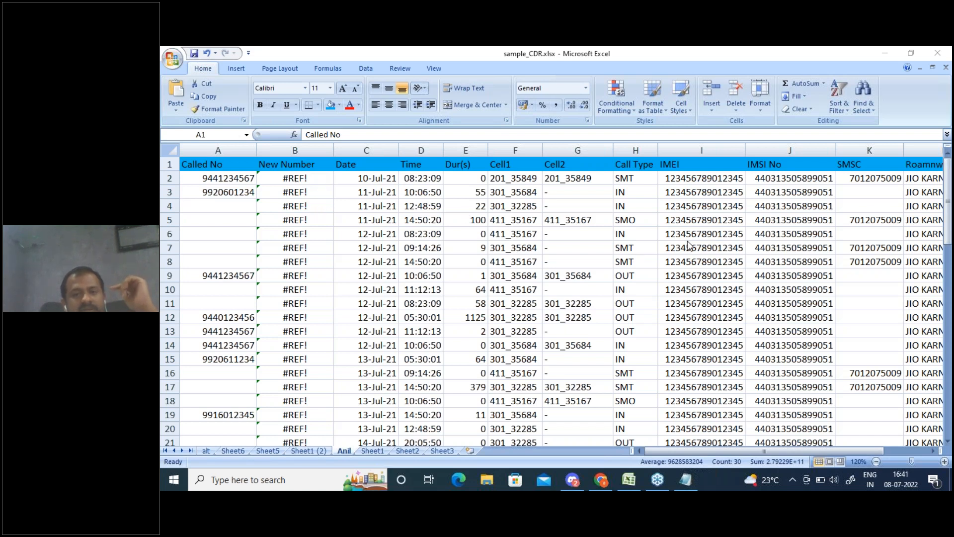
pyautogui.click(207, 54)
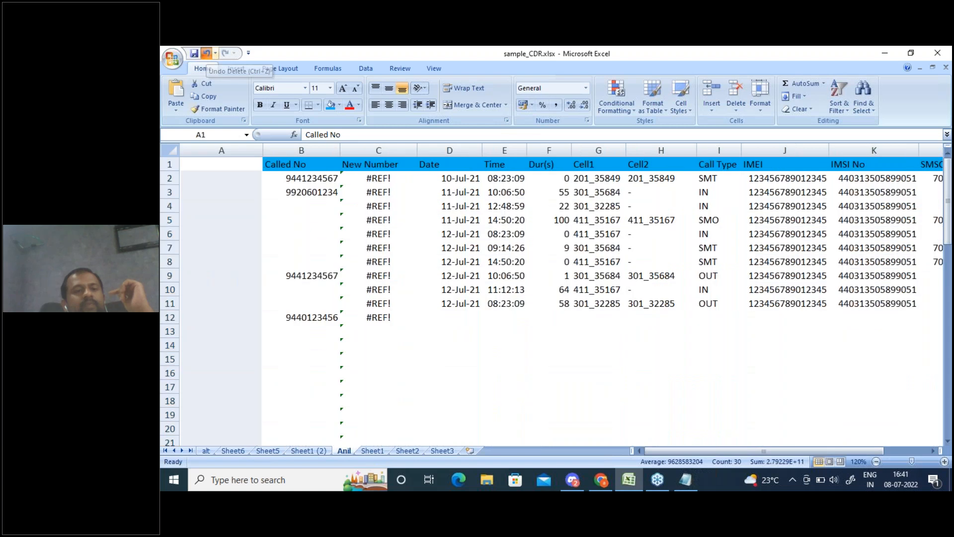
pyautogui.click(207, 53)
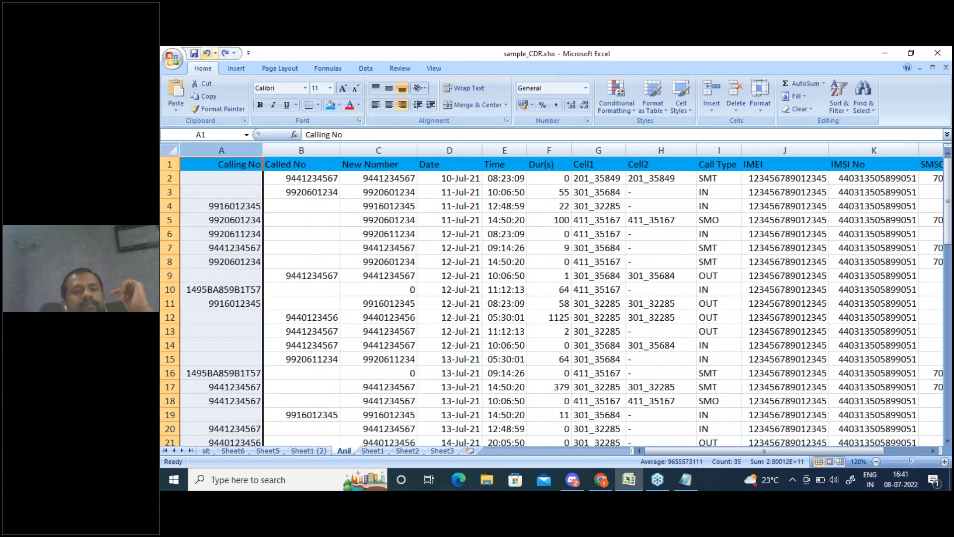
# Check the formula in cell C2 and copy the whole Calling No column
pyautogui.click(389, 179)
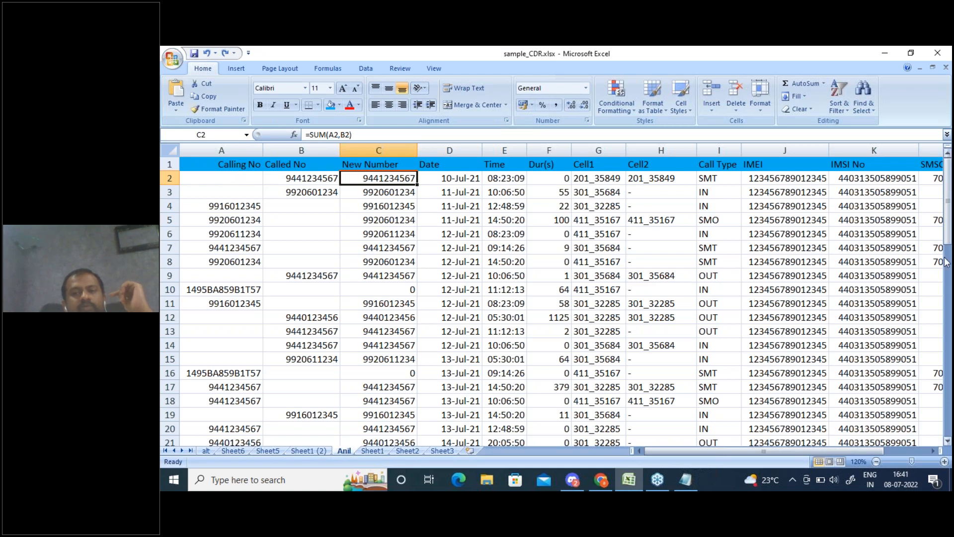
pyautogui.click(942, 236)
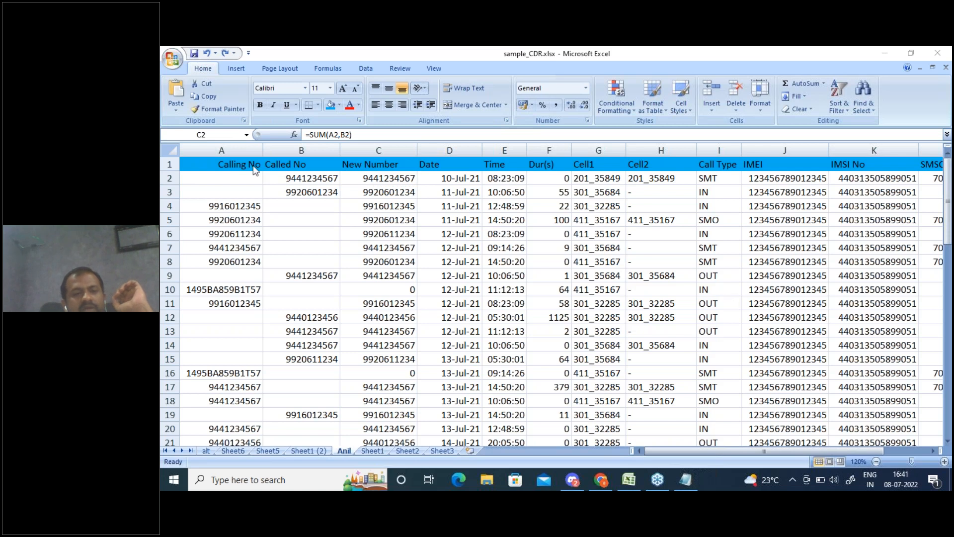
pyautogui.click(245, 151)
pyautogui.rightClick(245, 151)
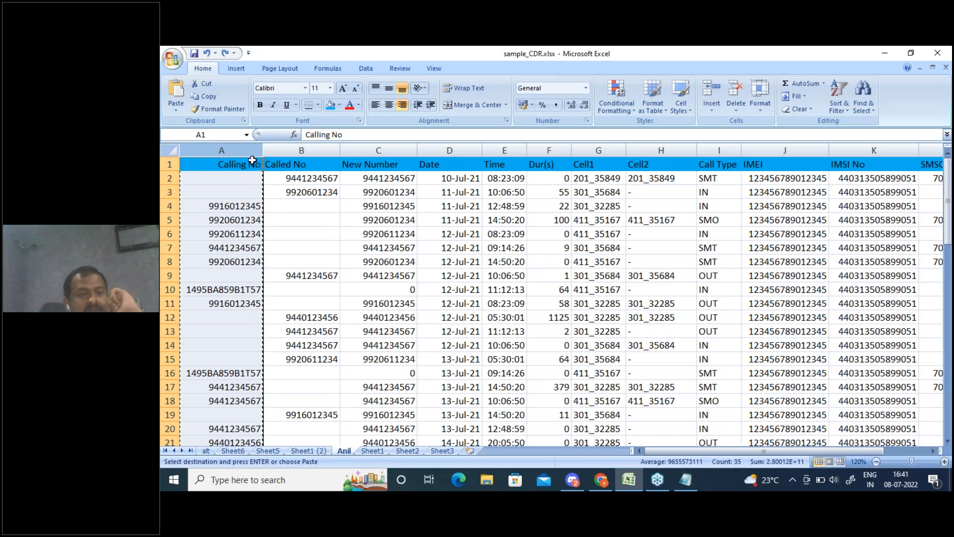
# Undo the light blue fill on the header row after restoring and maximizing the workbook window
pyautogui.doubleClick(299, 53)
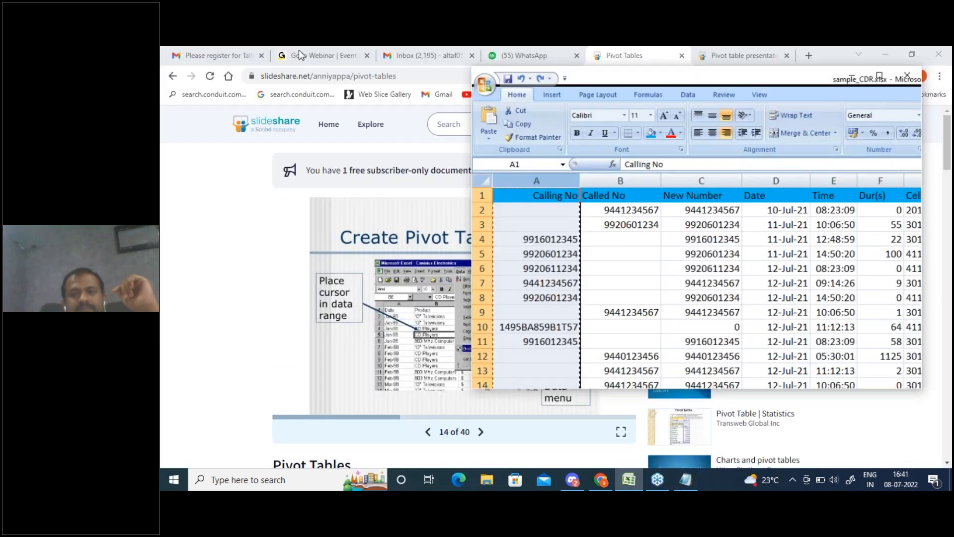
pyautogui.doubleClick(802, 92)
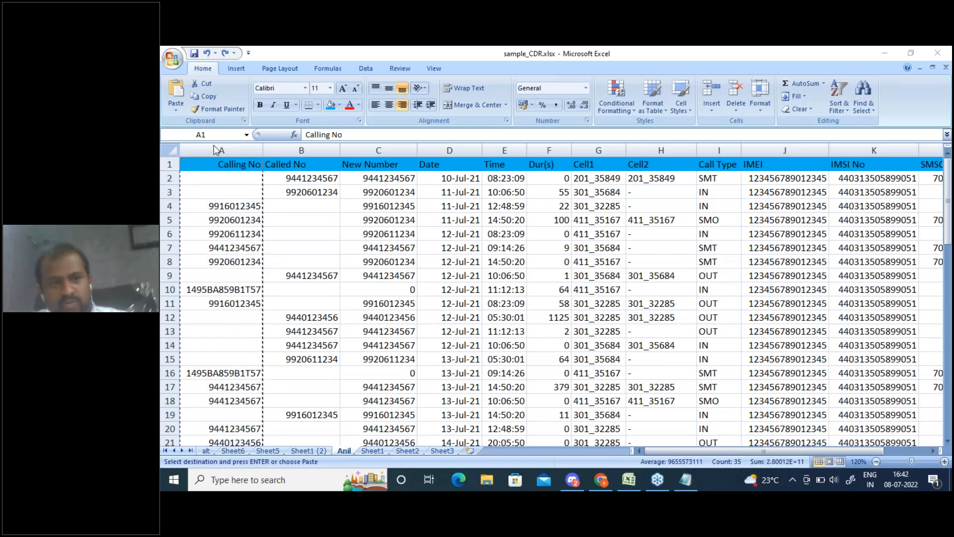
pyautogui.click(226, 52)
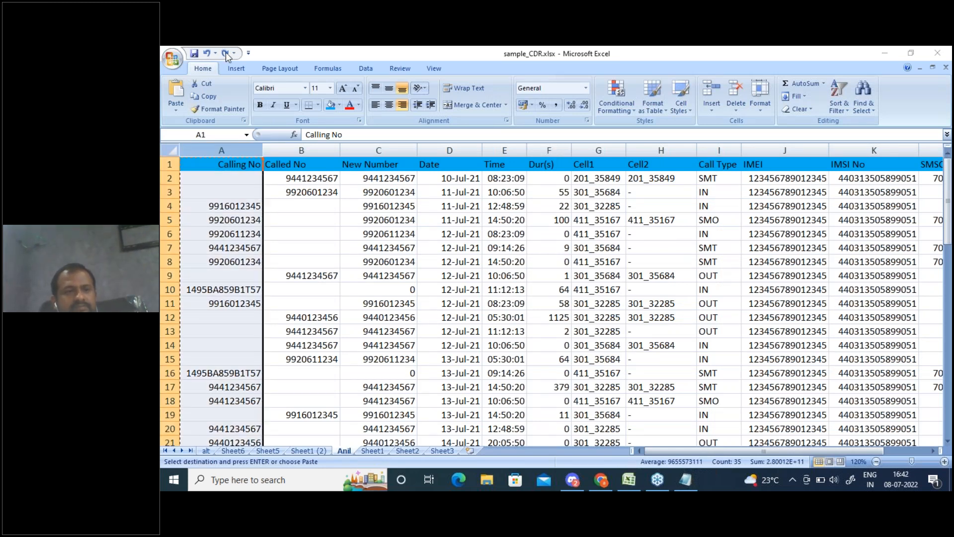
pyautogui.click(204, 52)
pyautogui.click(204, 52)
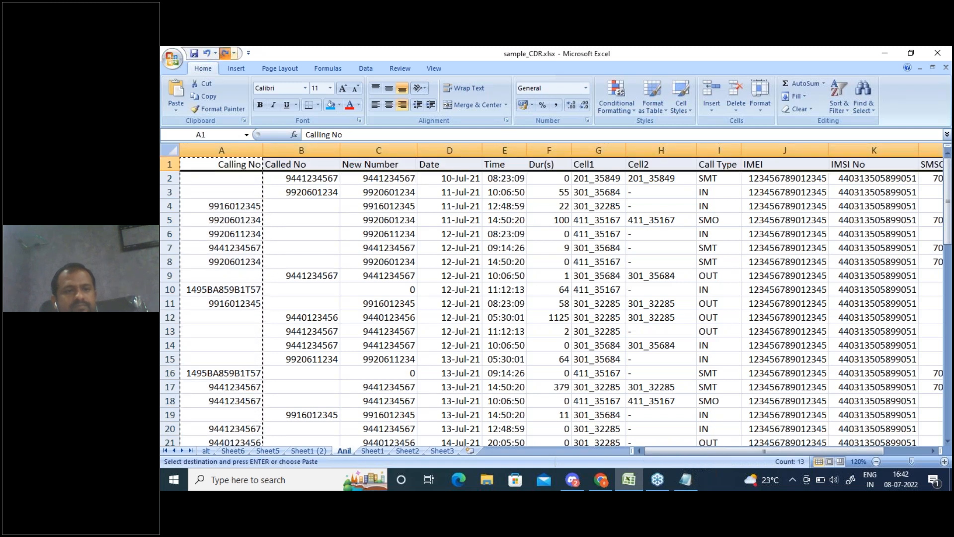
# Reapply the undone light blue fill to the header row and end the pending copy of the Calling No column
pyautogui.click(226, 52)
pyautogui.click(236, 164)
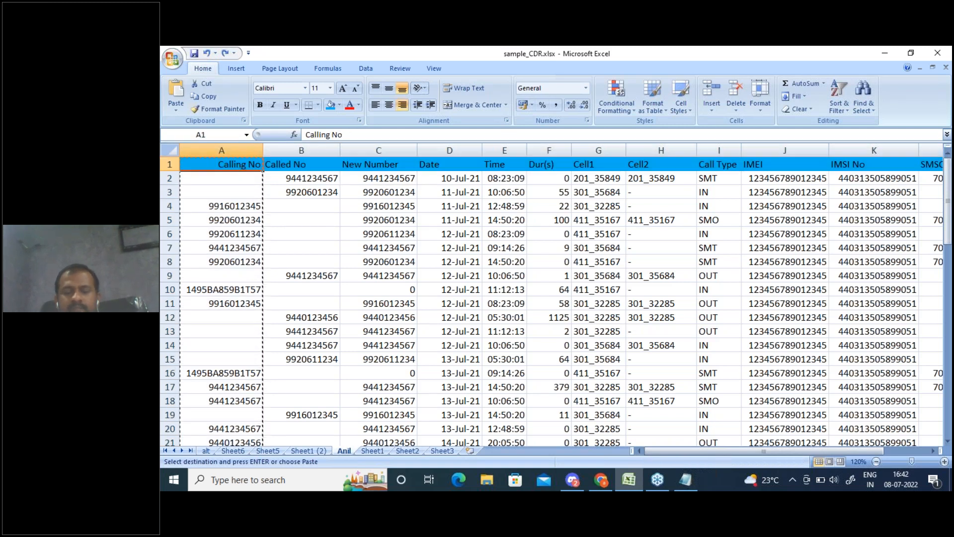
pyautogui.press('Return')
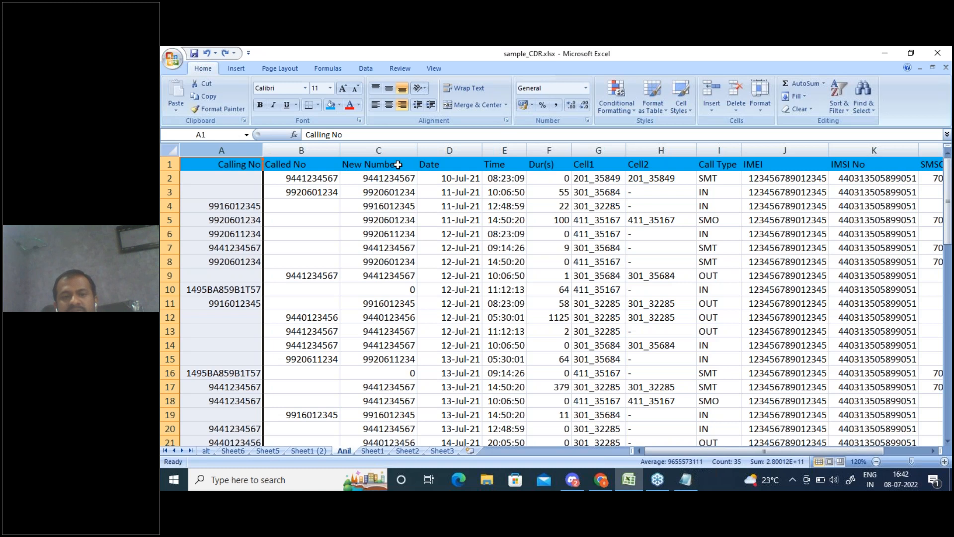
# Copy the New Number cells from C1 to C64
pyautogui.moveTo(397, 165); pyautogui.dragTo(406, 358)
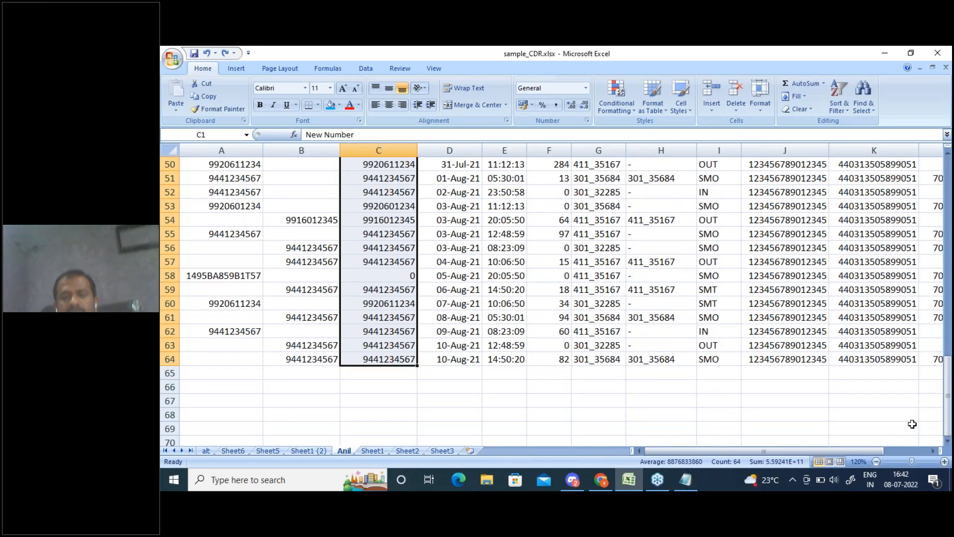
pyautogui.moveTo(949, 385); pyautogui.dragTo(949, 189)
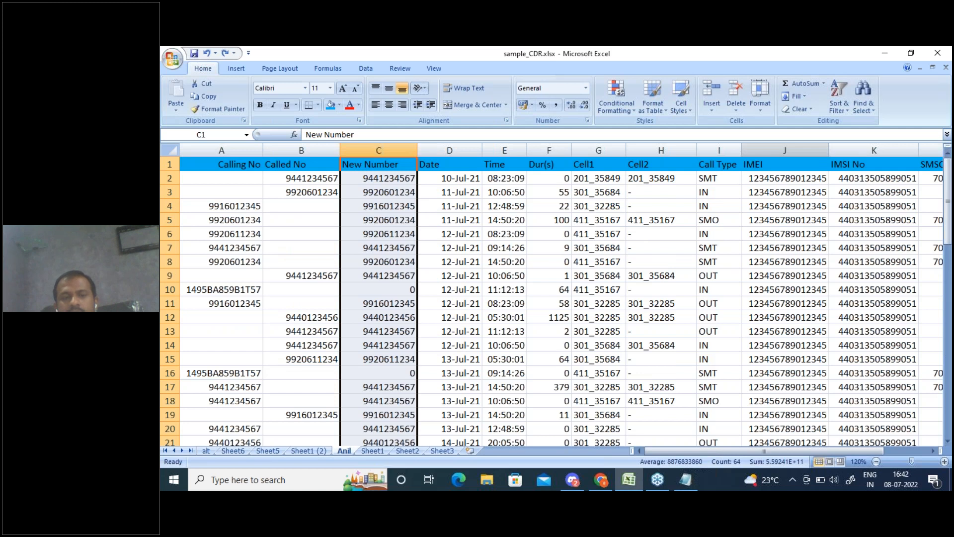
pyautogui.rightClick(382, 166)
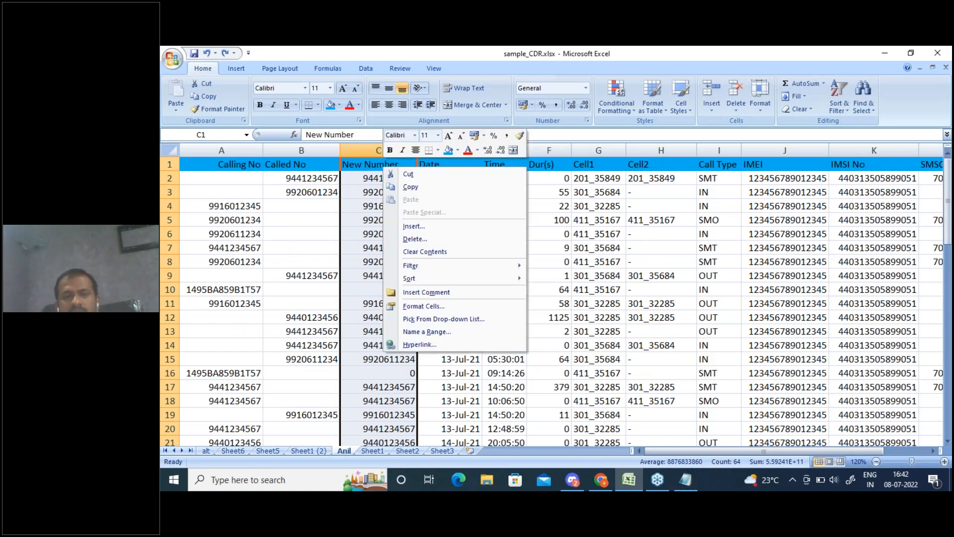
pyautogui.click(413, 186)
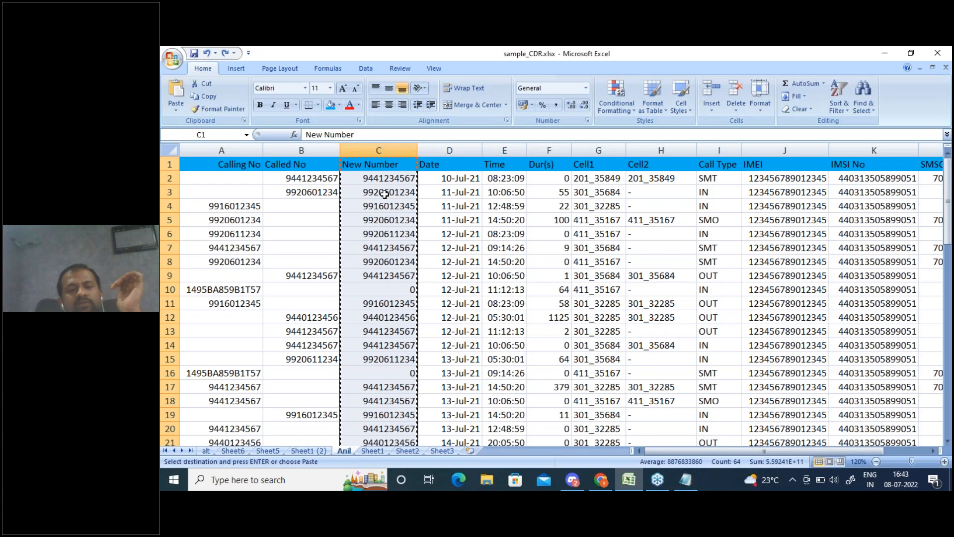
pyautogui.rightClick(386, 164)
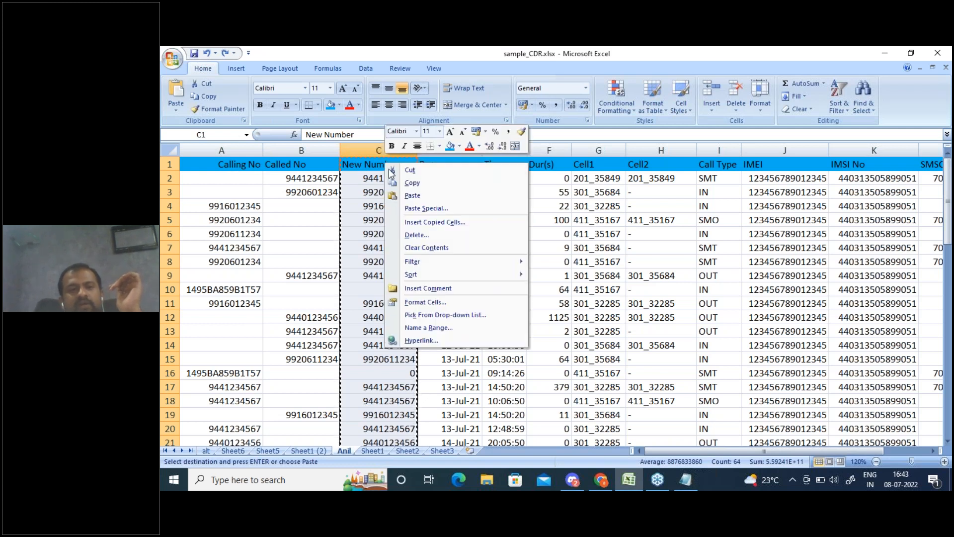
pyautogui.click(431, 187)
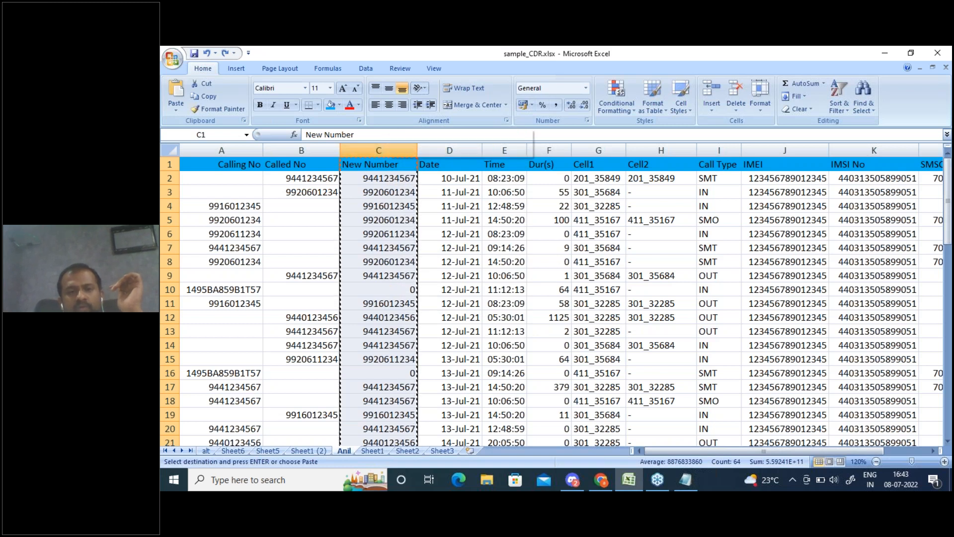
pyautogui.rightClick(390, 166)
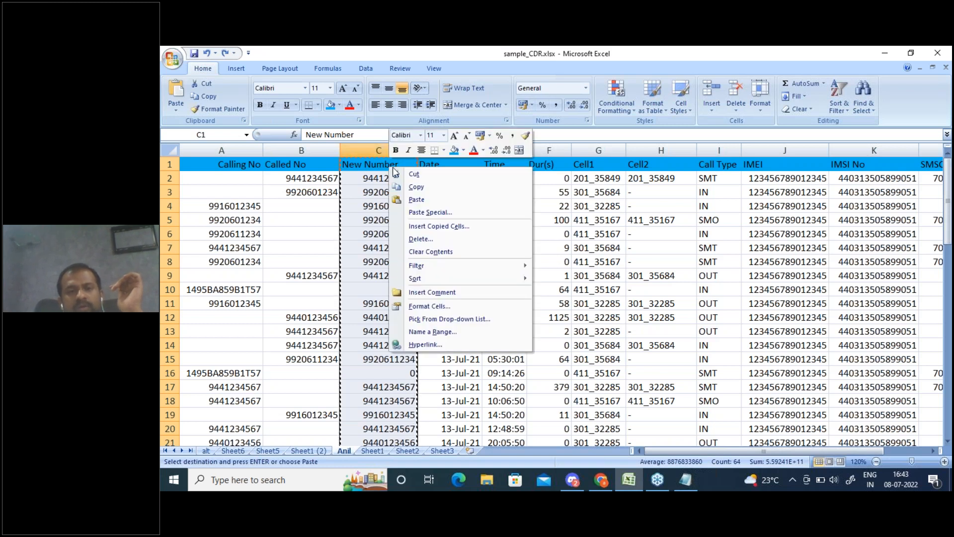
pyautogui.click(445, 212)
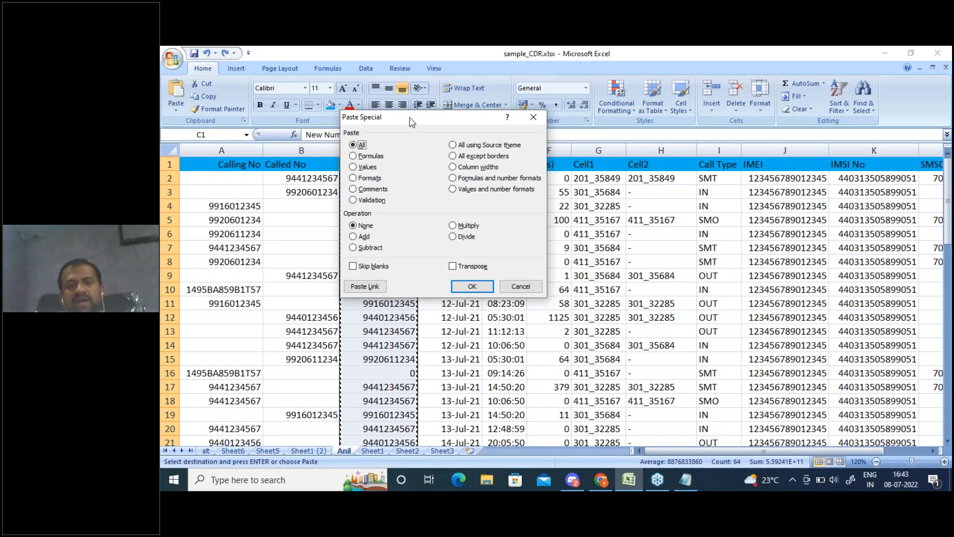
pyautogui.moveTo(487, 123); pyautogui.dragTo(626, 121)
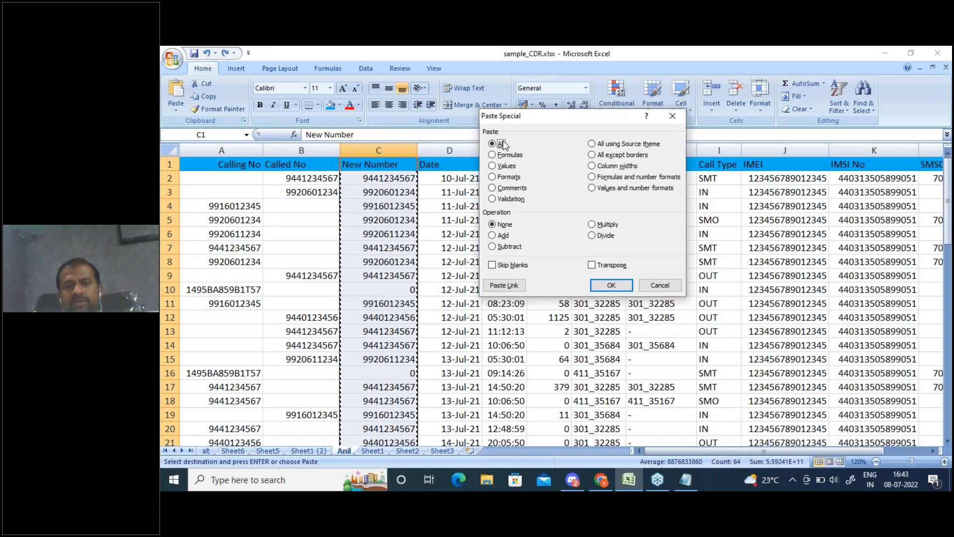
pyautogui.click(492, 166)
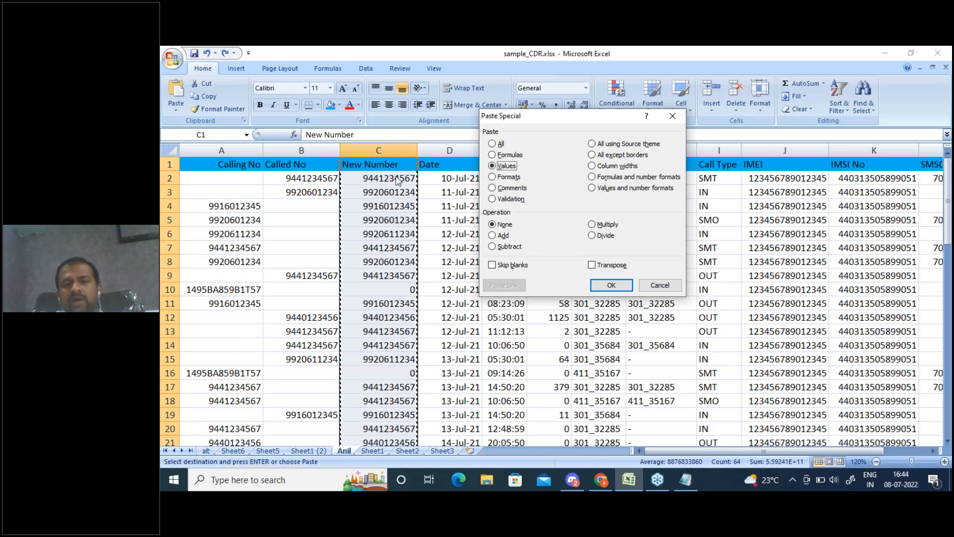
pyautogui.click(658, 287)
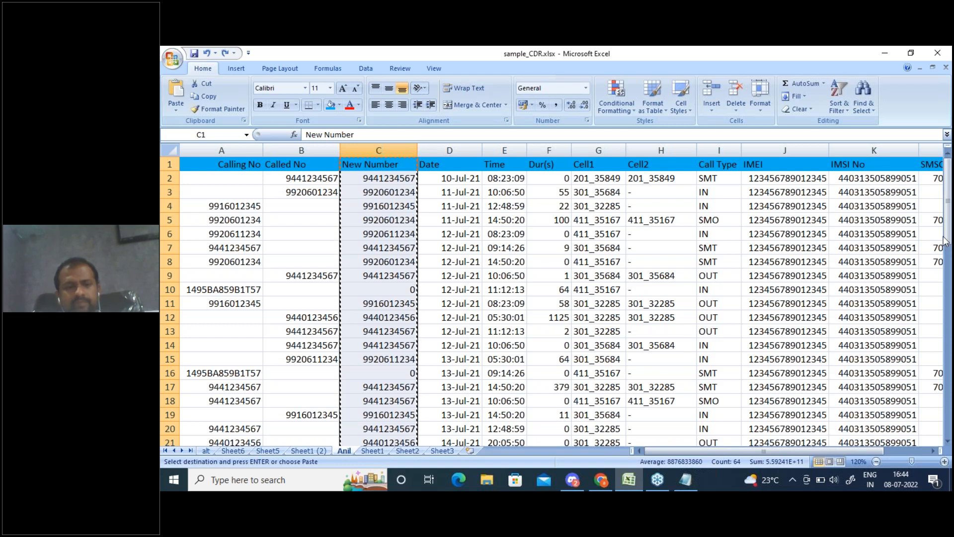
pyautogui.click(943, 236)
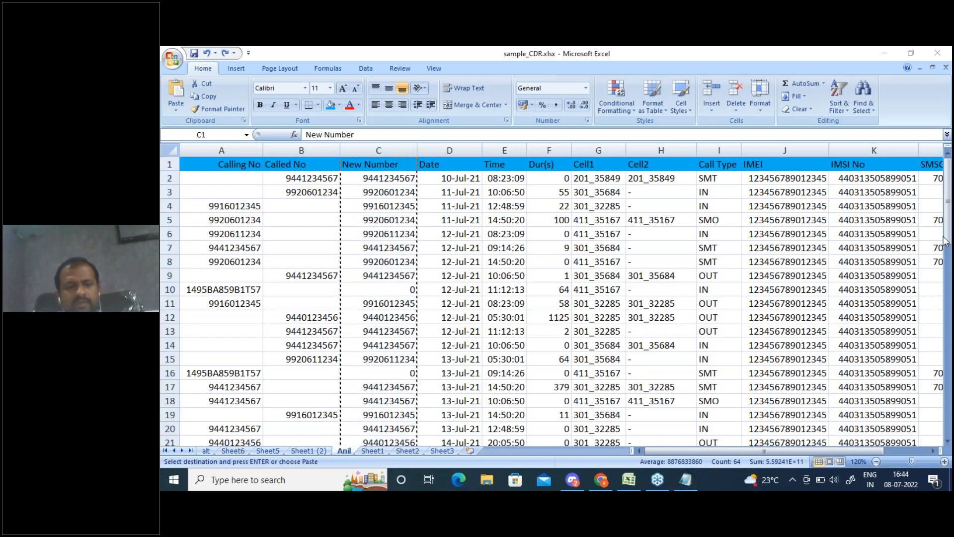
# Copy the whole New Number column and paste it back over itself with Paste Special, keeping values only
pyautogui.click(402, 149)
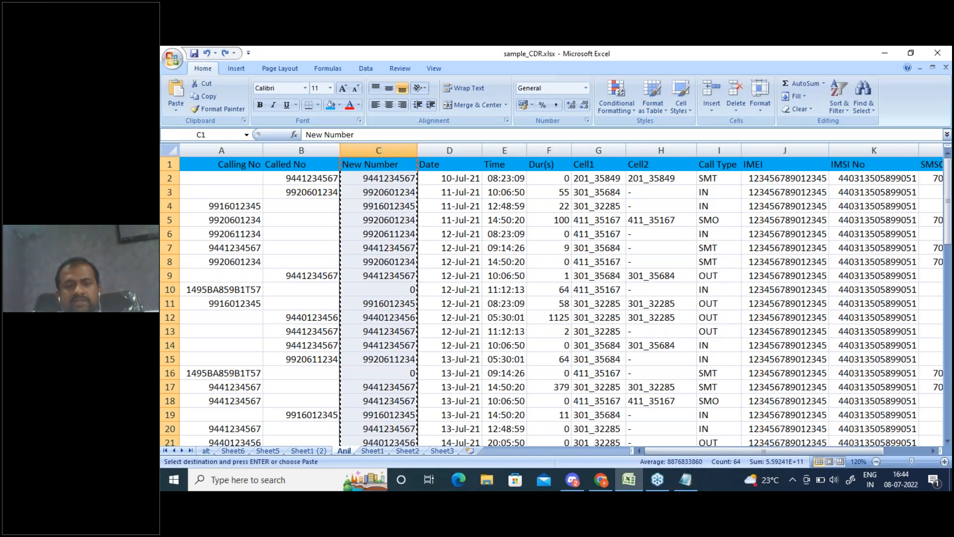
pyautogui.click(392, 152)
pyautogui.rightClick(391, 151)
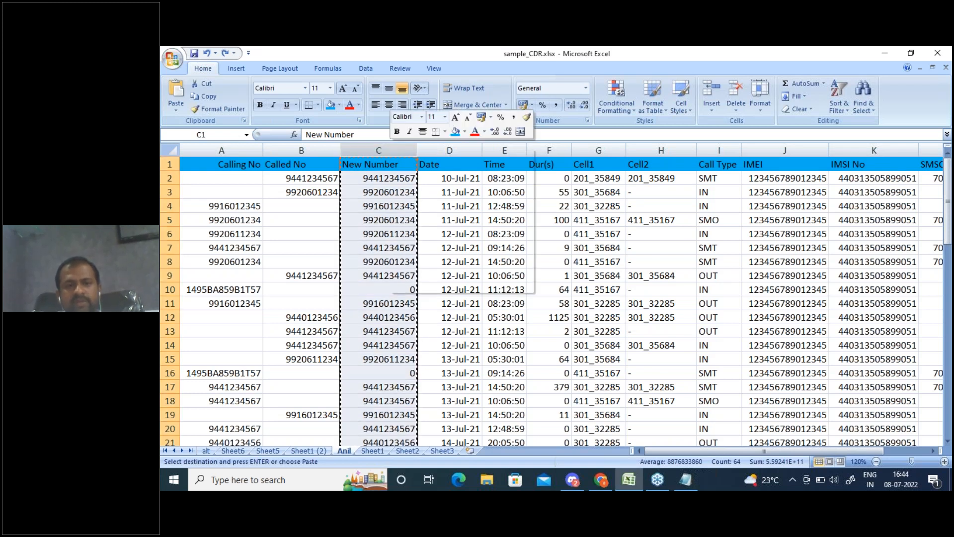
pyautogui.click(430, 171)
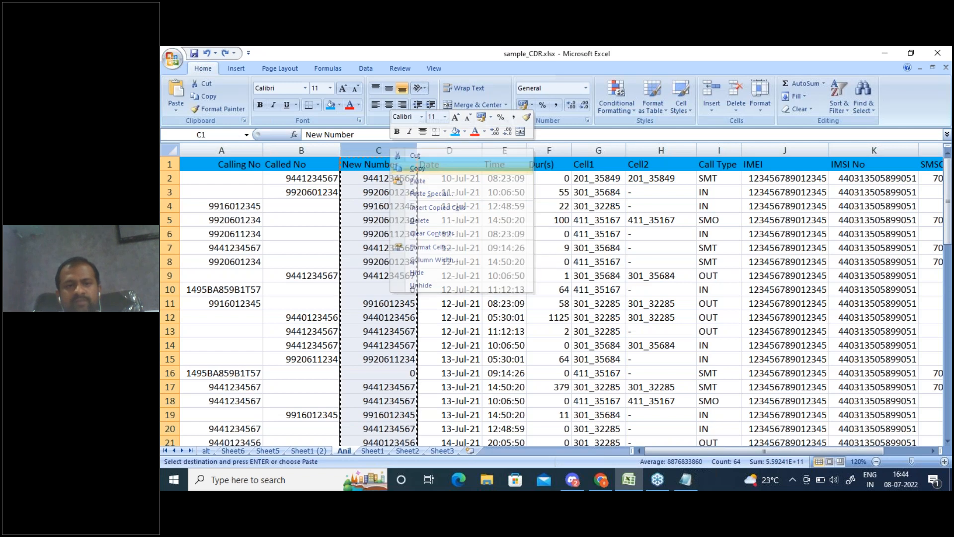
pyautogui.hotkey('ctrl', 'v')
pyautogui.rightClick(381, 163)
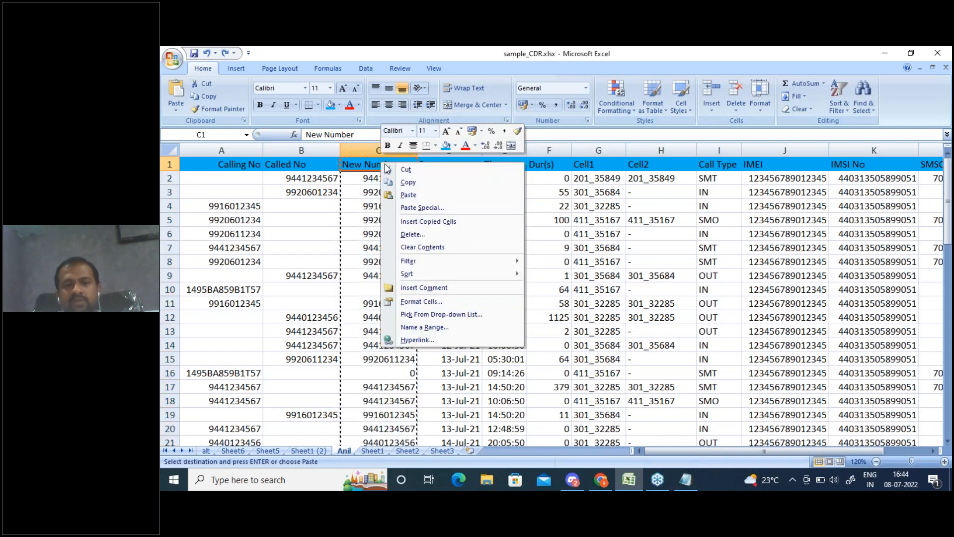
pyautogui.click(413, 208)
pyautogui.moveTo(381, 113); pyautogui.dragTo(537, 112)
pyautogui.click(479, 160)
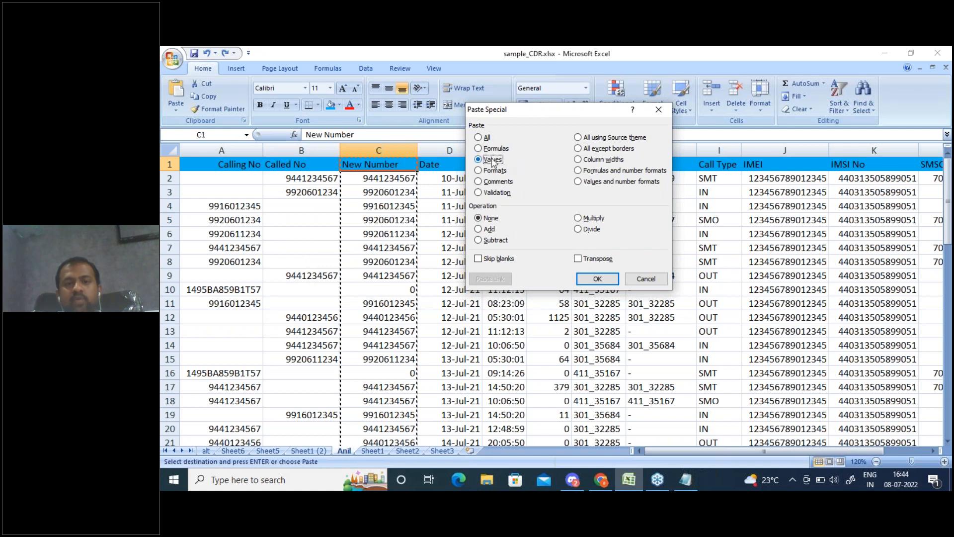
pyautogui.click(607, 283)
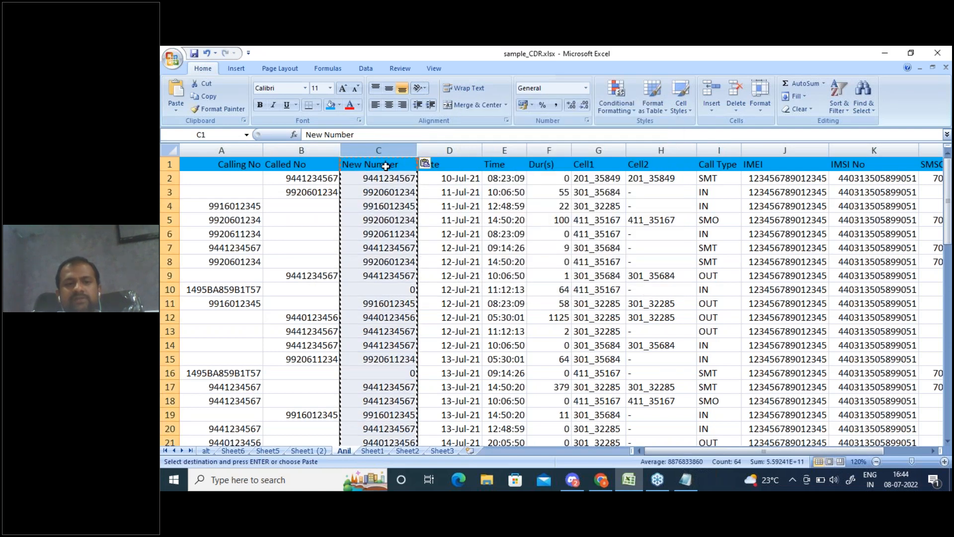
pyautogui.press('Escape')
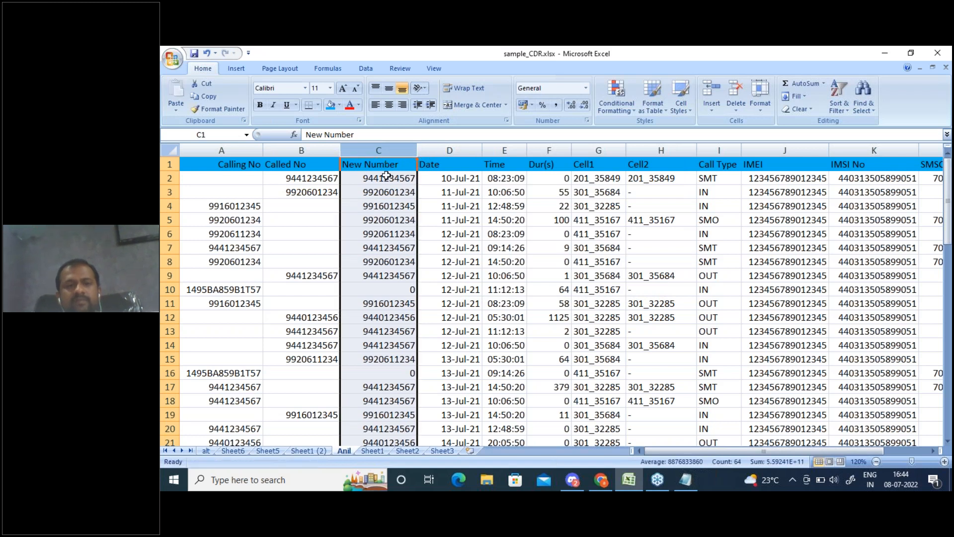
# Check the contents of New Number cells C2 to C6 for remaining formulas
pyautogui.click(385, 178)
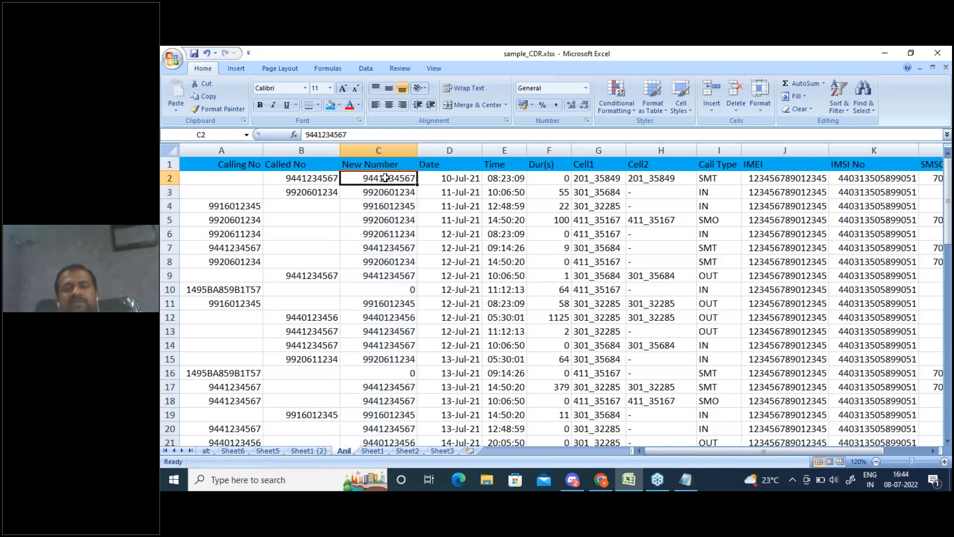
pyautogui.click(377, 191)
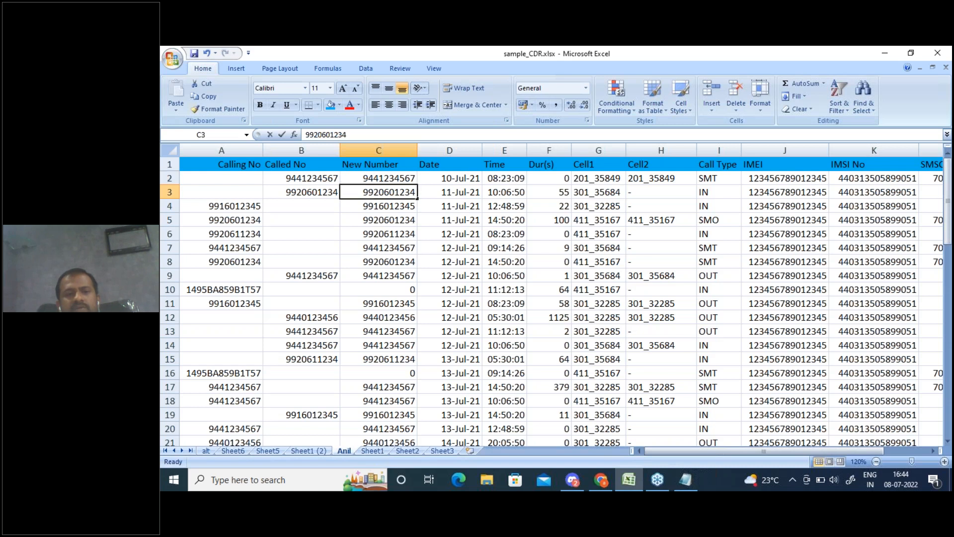
pyautogui.click(392, 205)
pyautogui.click(390, 220)
pyautogui.click(390, 234)
# Delete the Calling No and Called No columns from the call record sheet
pyautogui.click(243, 150)
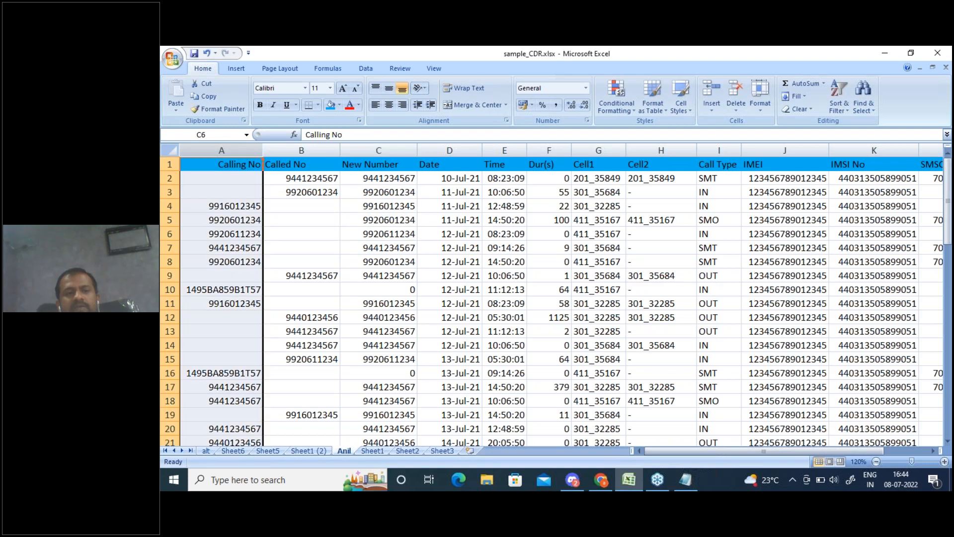
pyautogui.rightClick(245, 152)
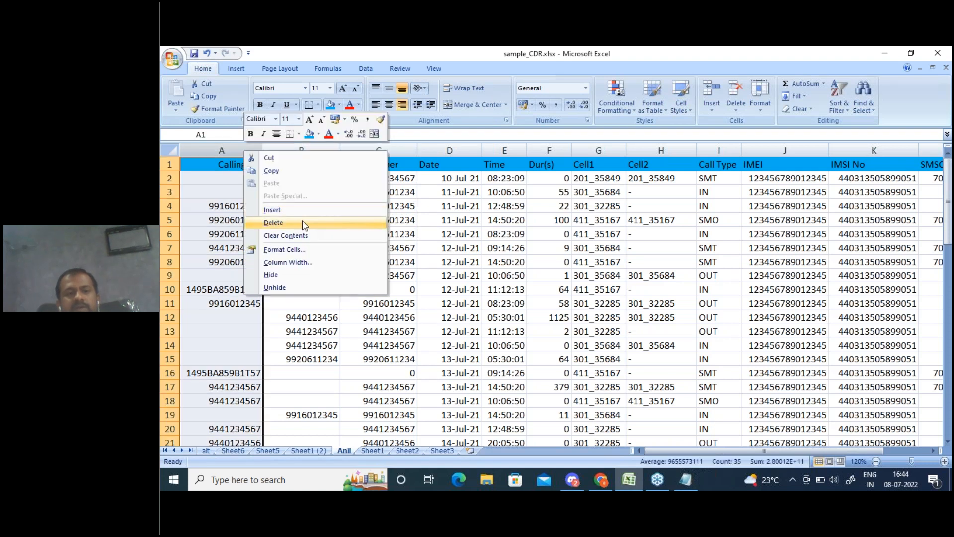
pyautogui.click(302, 222)
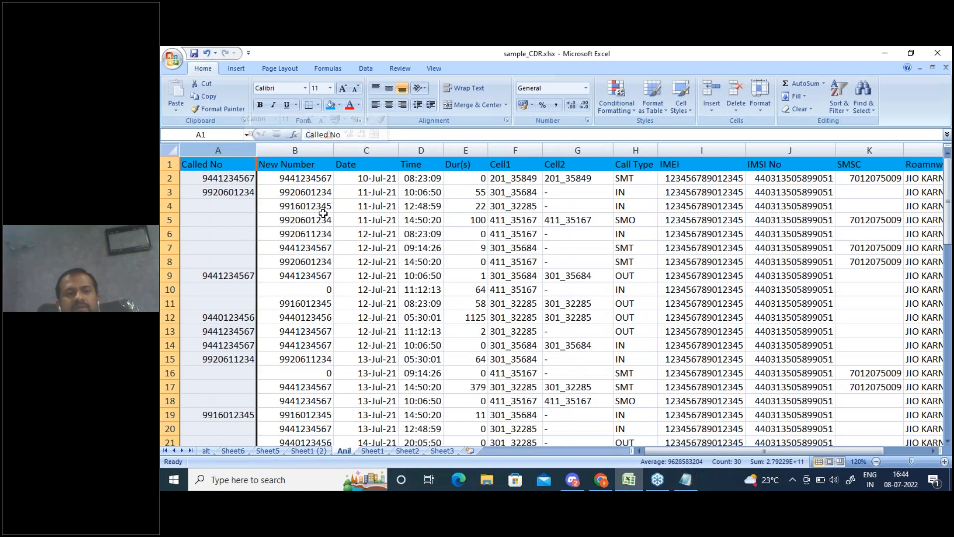
pyautogui.rightClick(228, 150)
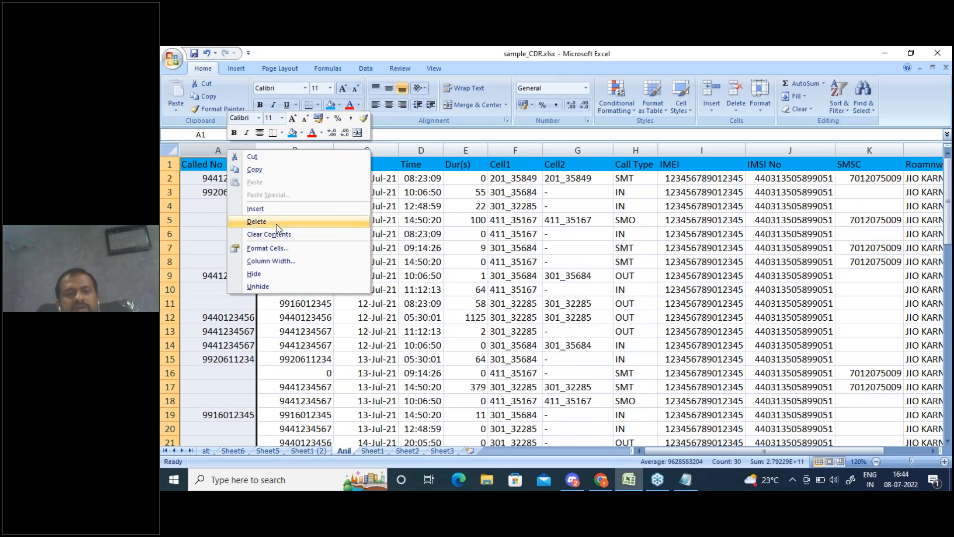
pyautogui.click(276, 226)
pyautogui.click(224, 206)
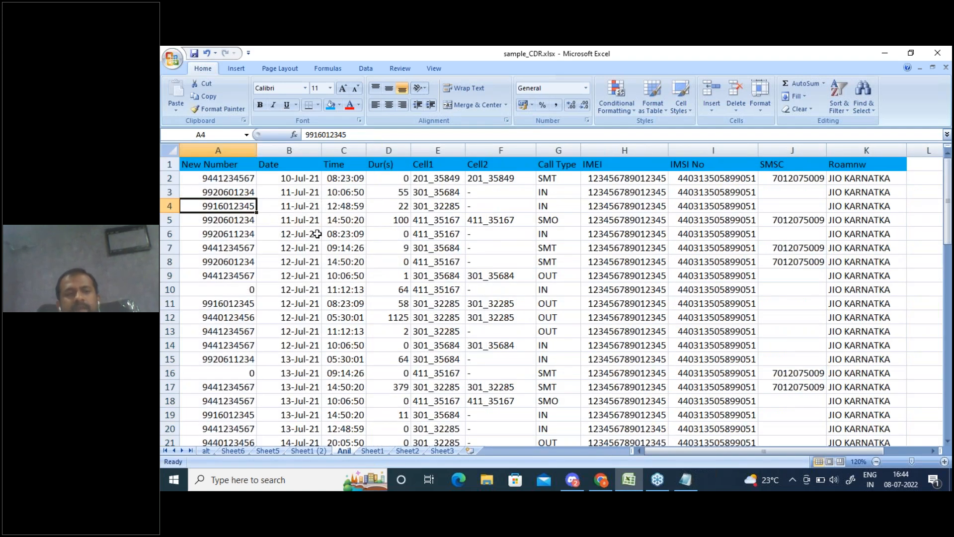
# Examine the whole remaining call table from New Number to Roamnw at different zoom levels up to 140%
pyautogui.click(876, 461)
pyautogui.click(876, 461)
pyautogui.click(876, 462)
pyautogui.click(876, 461)
pyautogui.click(876, 461)
pyautogui.click(875, 461)
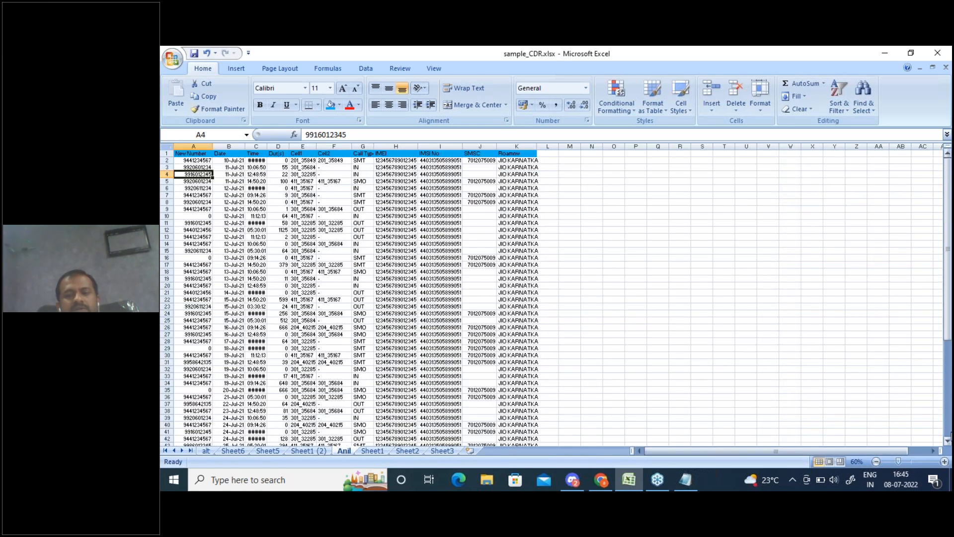
pyautogui.click(944, 462)
pyautogui.click(944, 461)
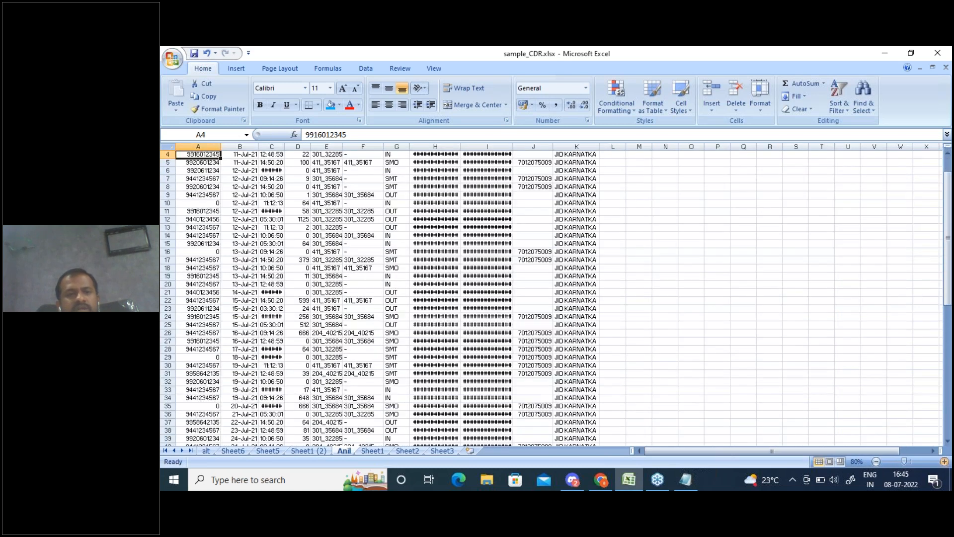
pyautogui.click(944, 461)
pyautogui.keyDown('ctrl'); pyautogui.scroll(1, 344, 455); pyautogui.keyUp('ctrl')
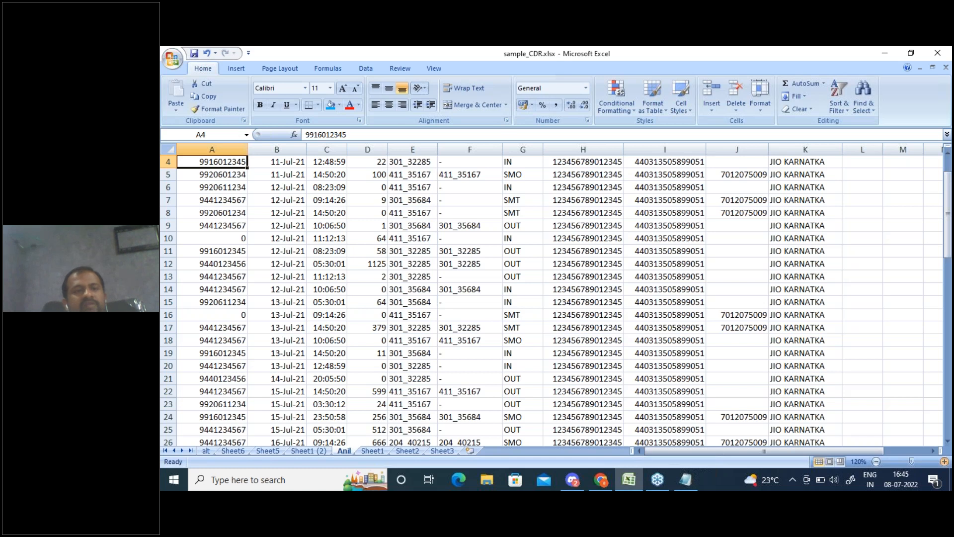
pyautogui.click(944, 461)
pyautogui.click(943, 461)
pyautogui.click(944, 461)
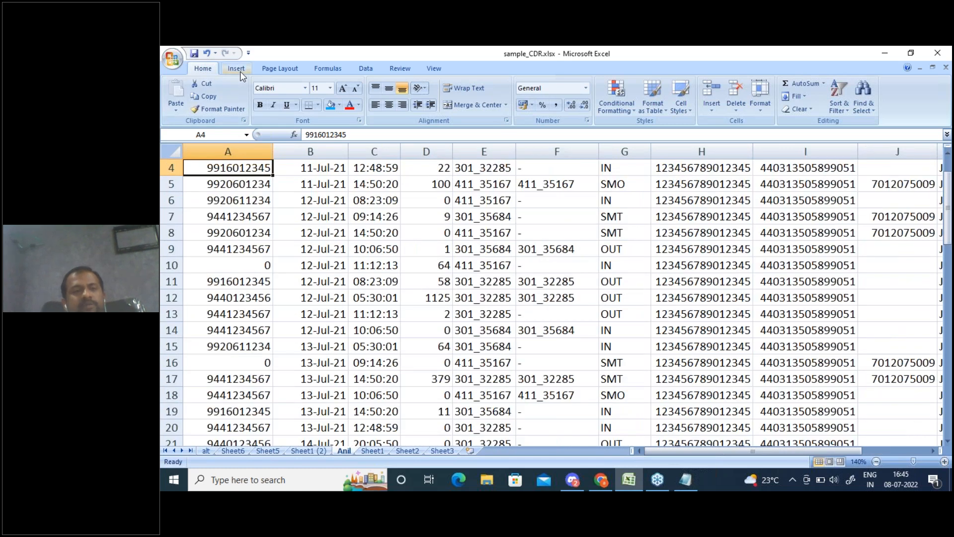
# Create a PivotTable from range A1:K64 on a new worksheet and return to the source data sheet
pyautogui.click(239, 69)
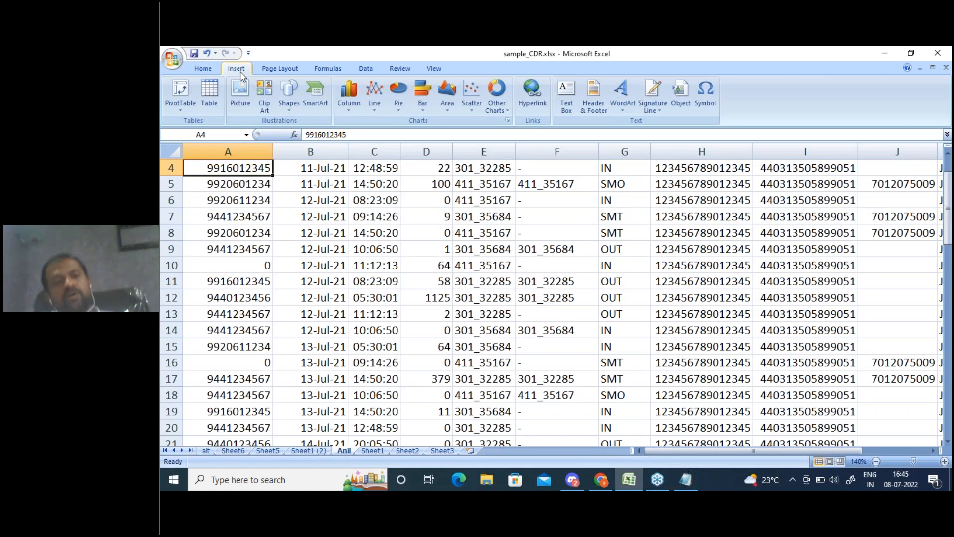
pyautogui.click(189, 105)
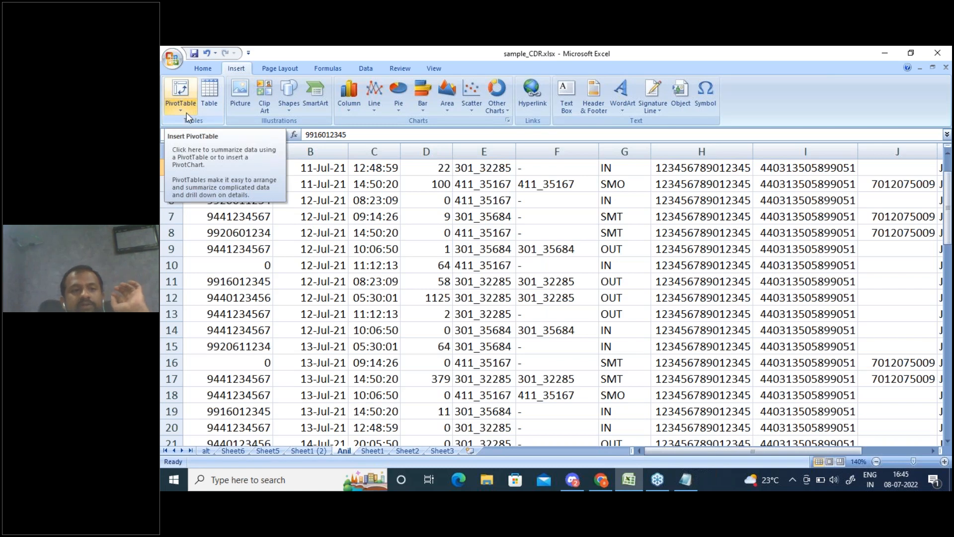
pyautogui.click(187, 112)
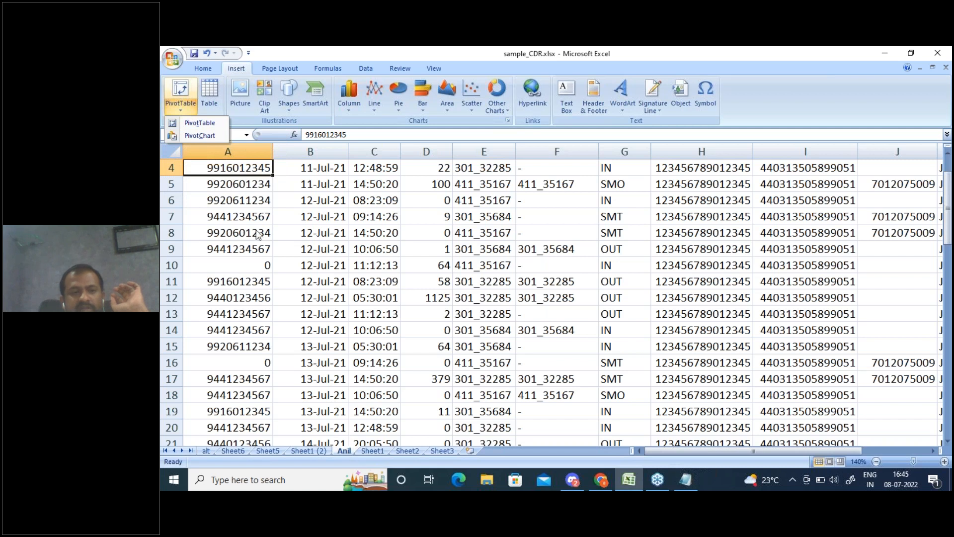
pyautogui.click(201, 123)
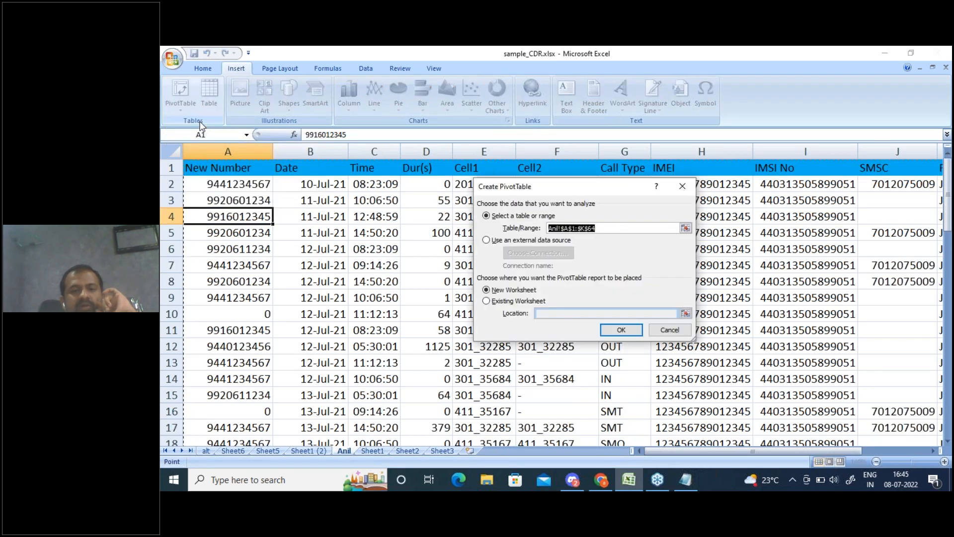
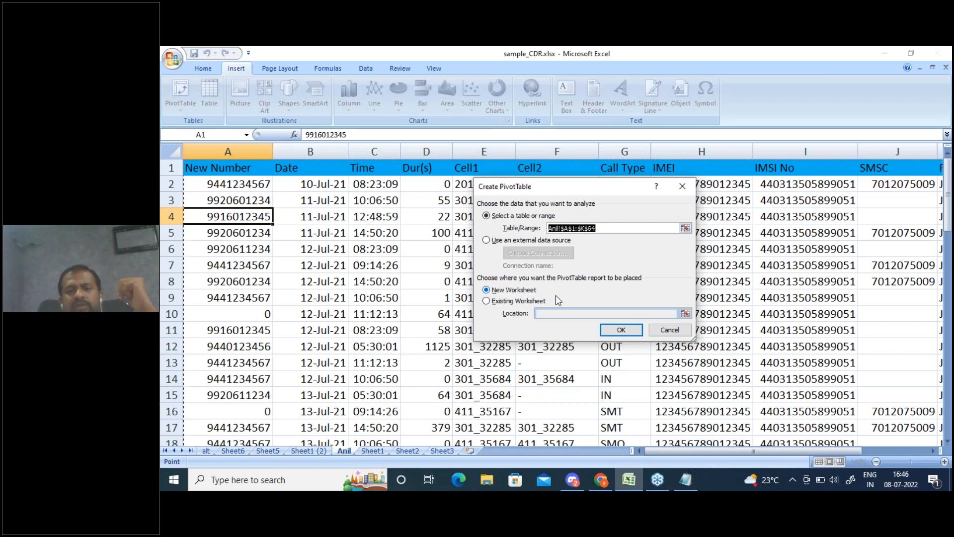
pyautogui.click(620, 330)
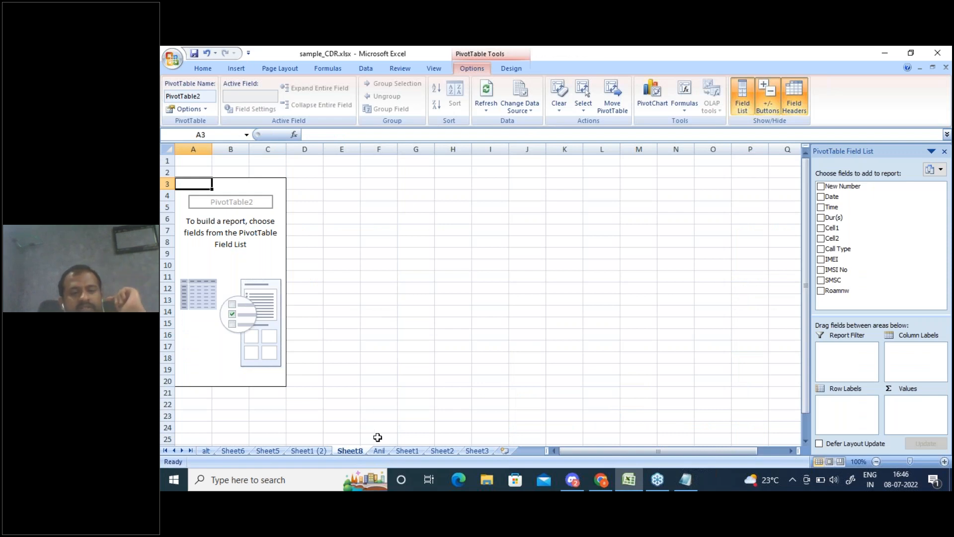
pyautogui.click(380, 451)
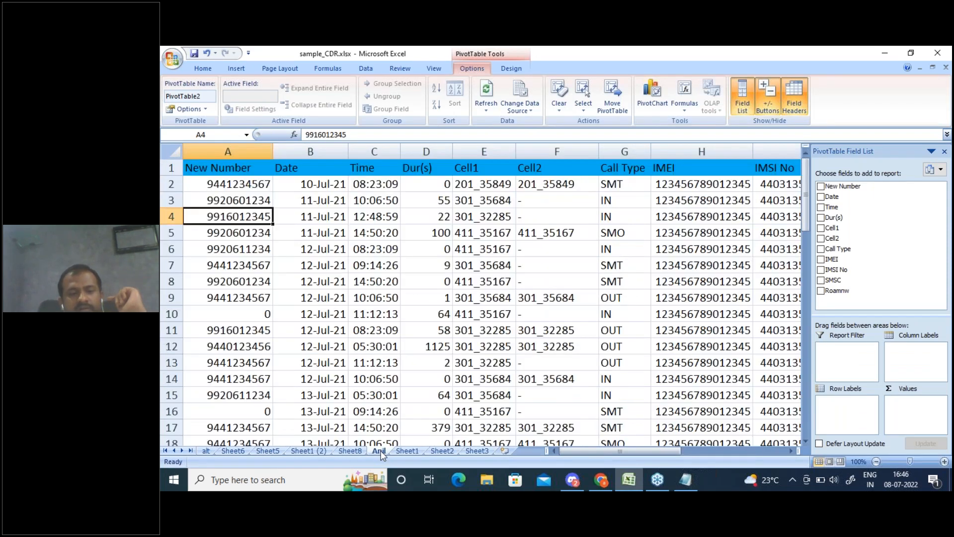
# Compare the empty pivot table on Sheet8 with its source call records on the Anil sheet
pyautogui.click(350, 452)
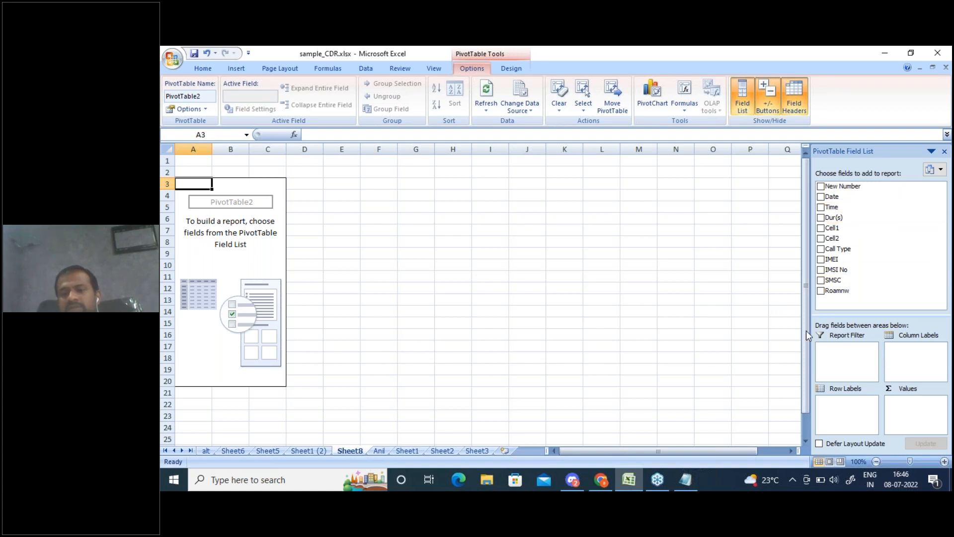
pyautogui.click(379, 451)
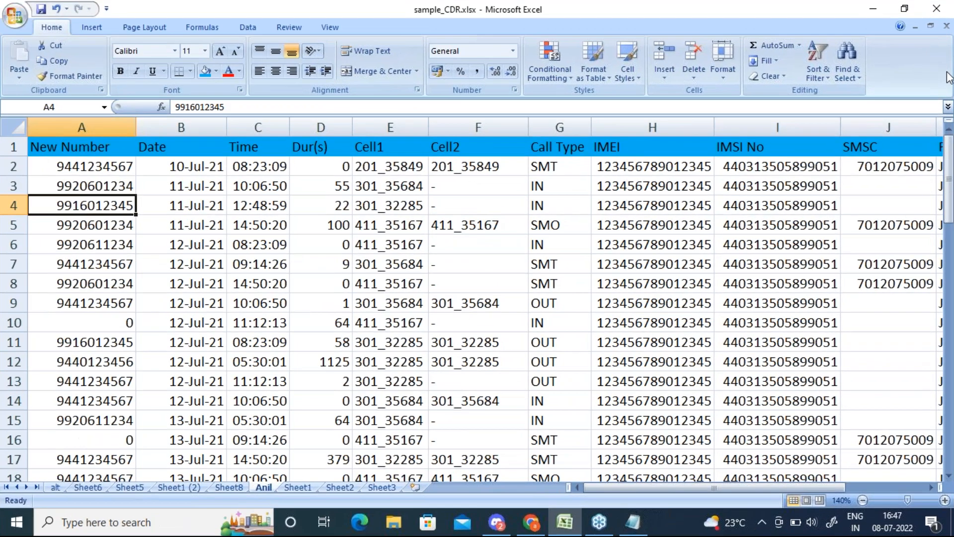
pyautogui.click(946, 75)
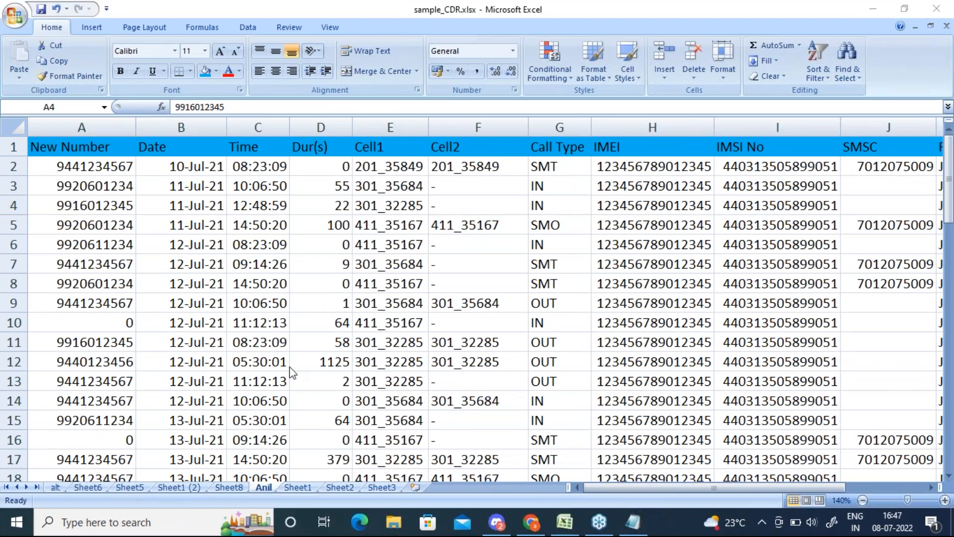
pyautogui.click(226, 491)
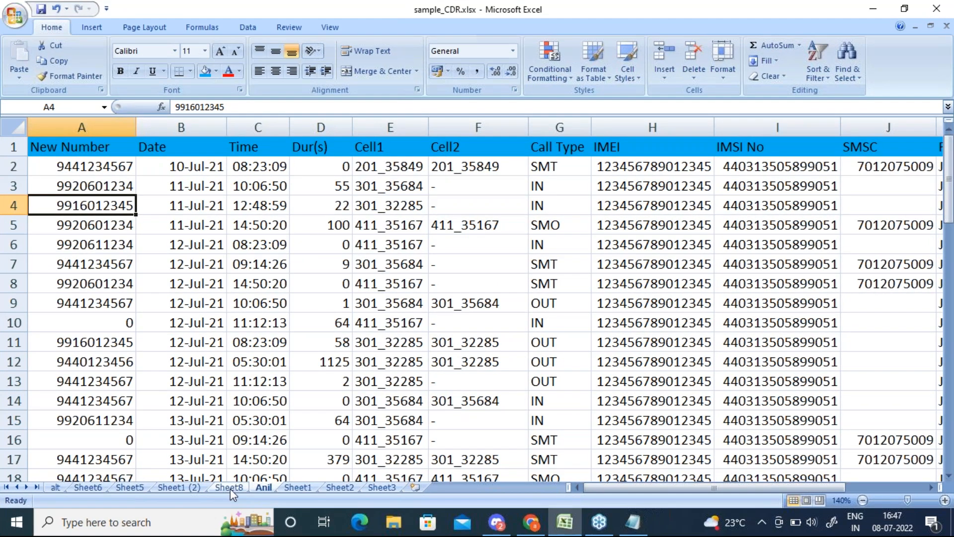
pyautogui.click(230, 488)
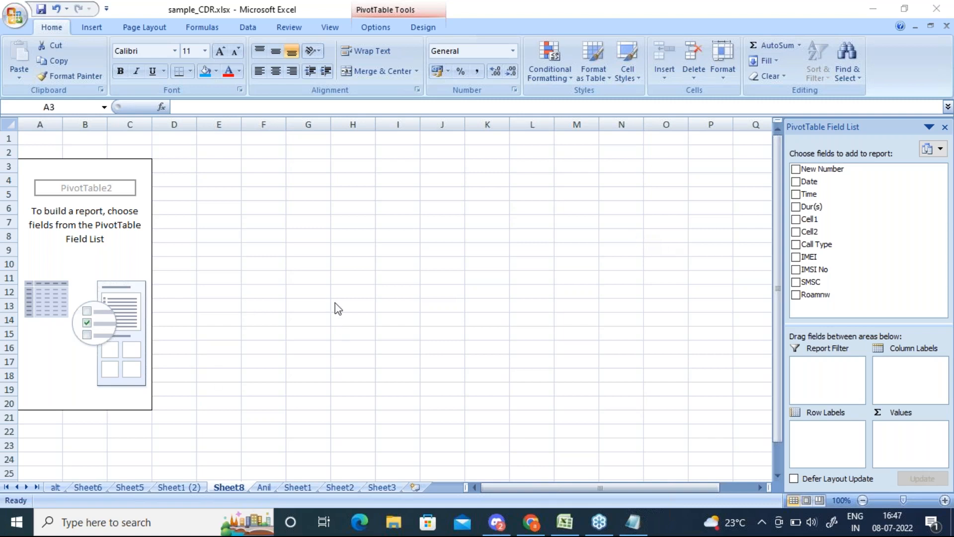
# Switch to Chrome and go back to the "Pivot Tables and Charts" slide of the Pivot Tables presentation, and return to Excel
pyautogui.click(531, 522)
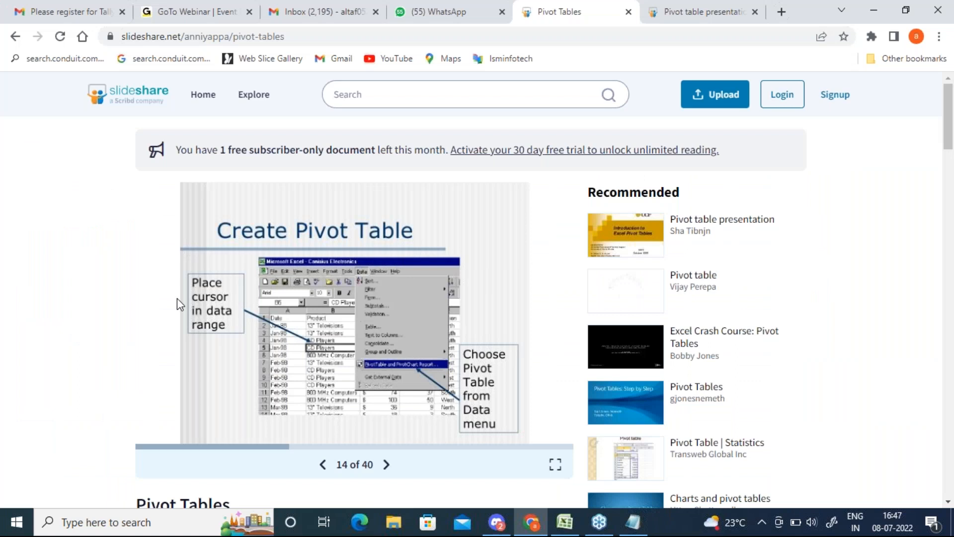
pyautogui.press('Left')
pyautogui.press('Left')
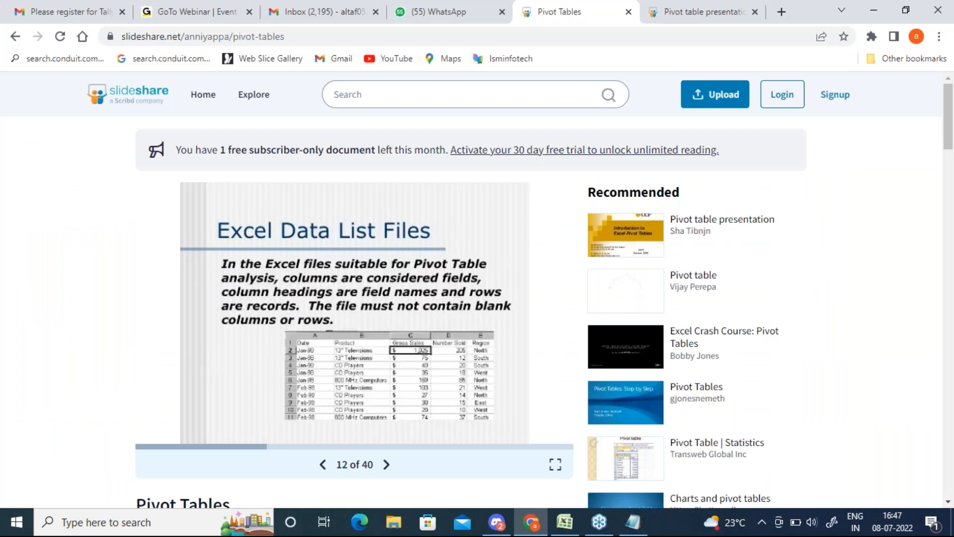
pyautogui.press('Left')
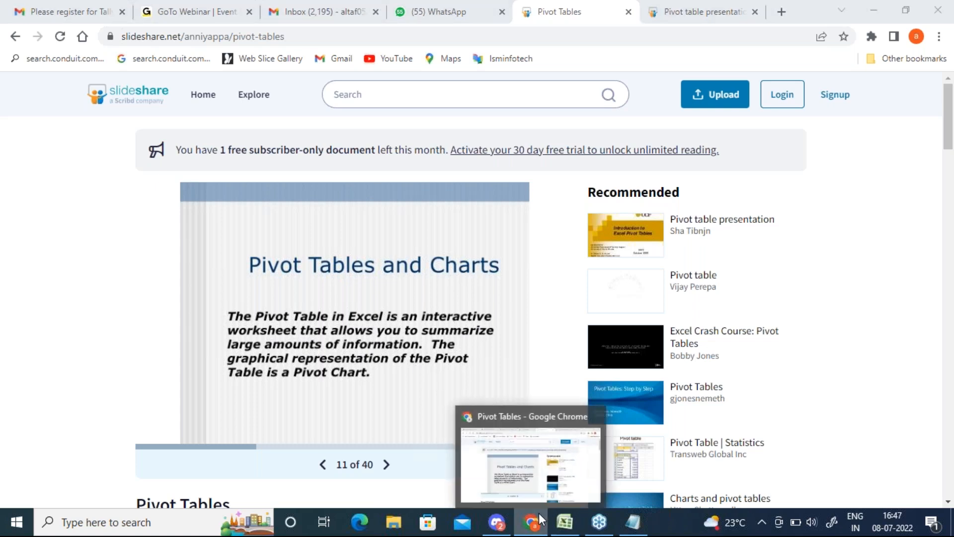
pyautogui.click(565, 521)
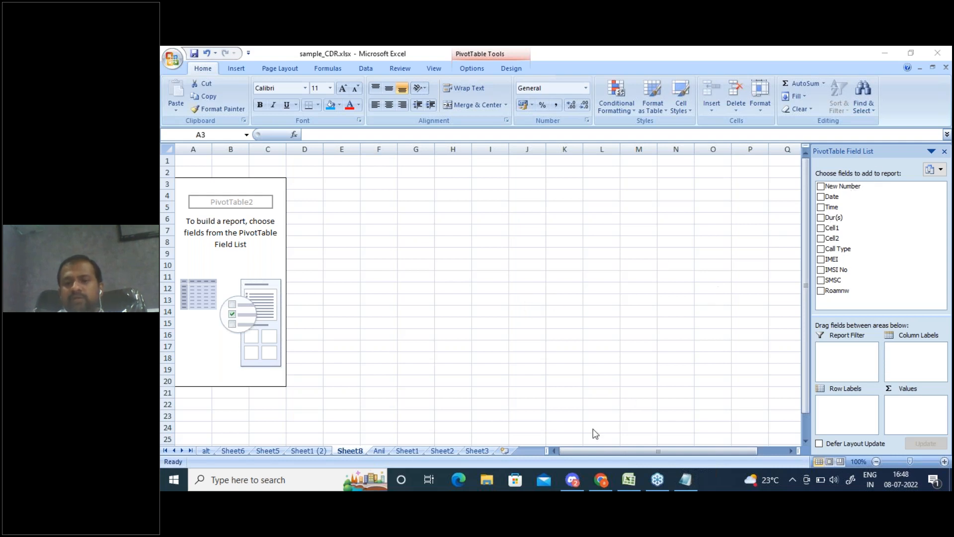
# Check the New Number column on the Anil sheet and add New Number as row labels in the Sheet8 pivot table
pyautogui.click(383, 450)
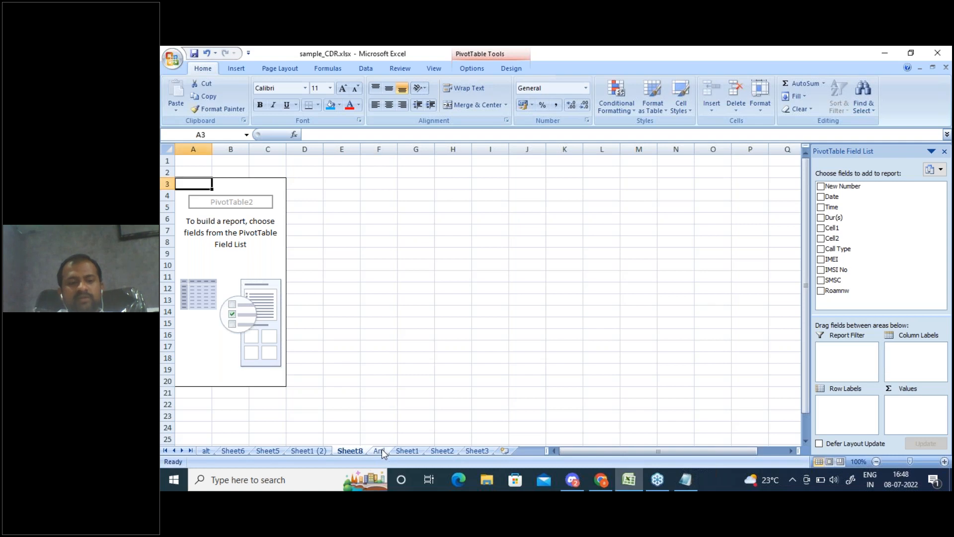
pyautogui.click(382, 451)
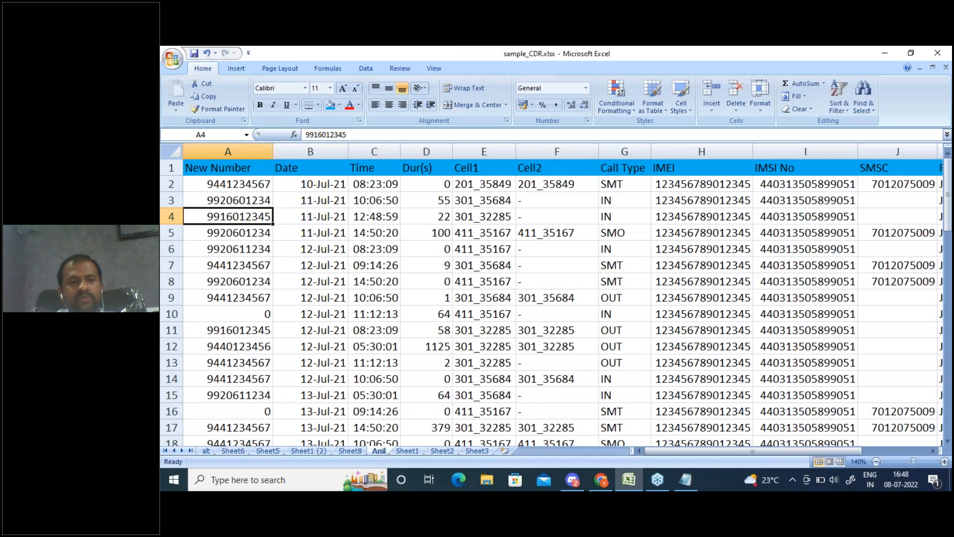
pyautogui.click(238, 187)
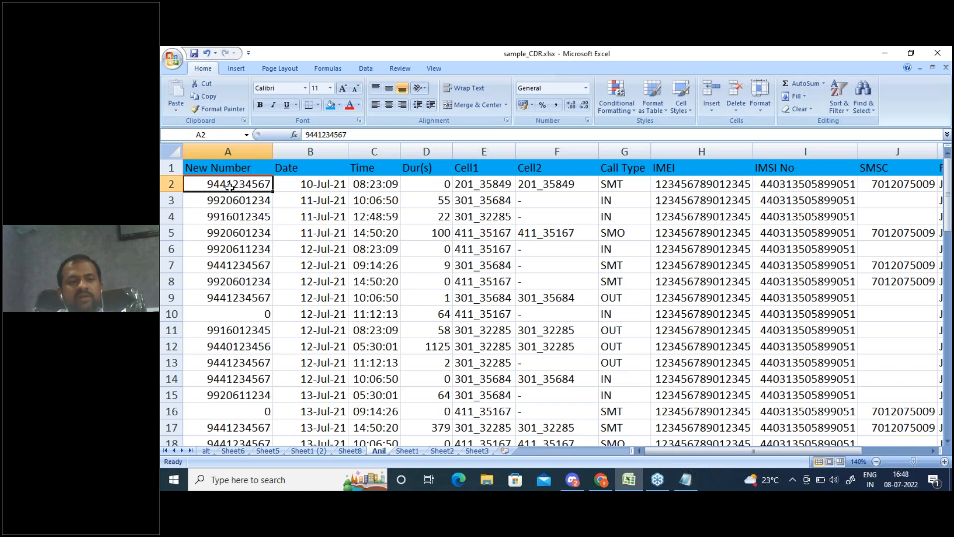
pyautogui.click(246, 268)
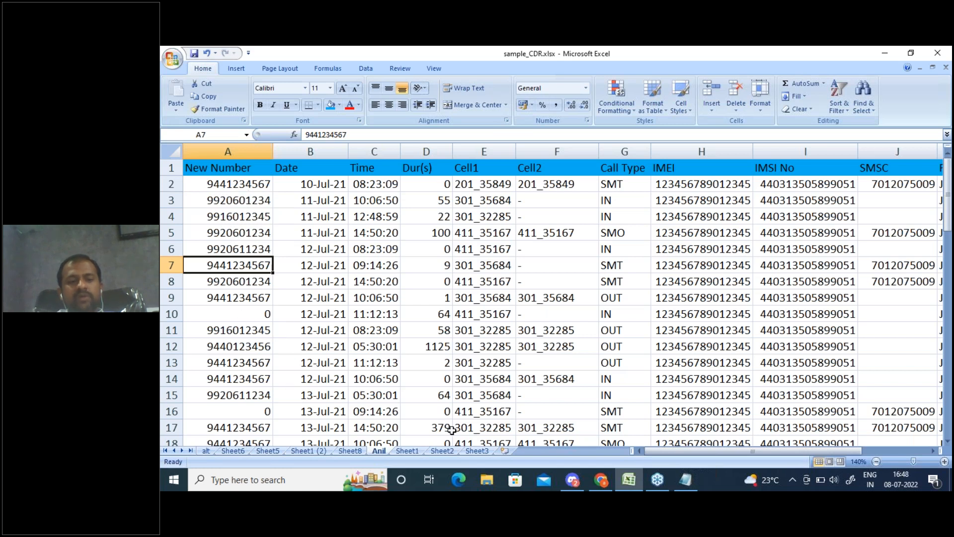
pyautogui.click(358, 449)
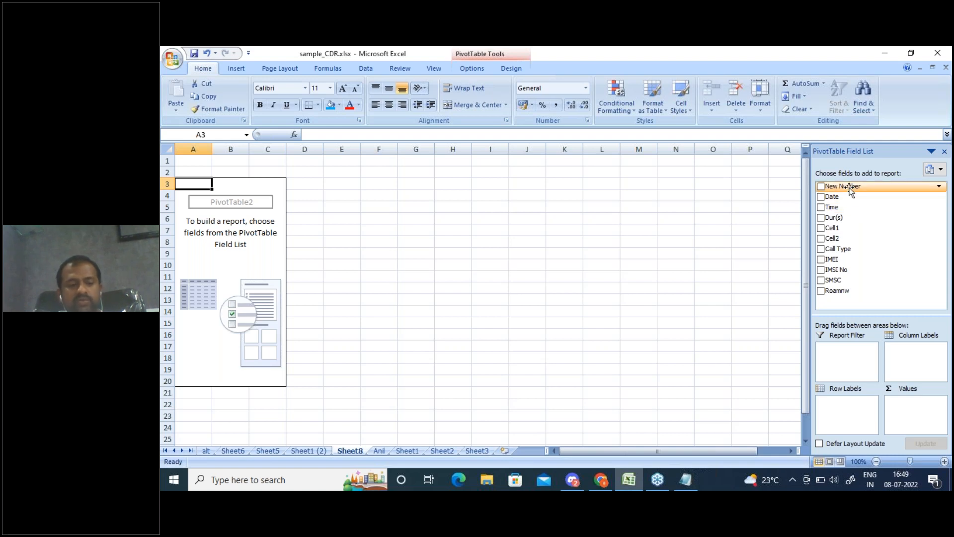
pyautogui.moveTo(851, 191); pyautogui.dragTo(851, 417)
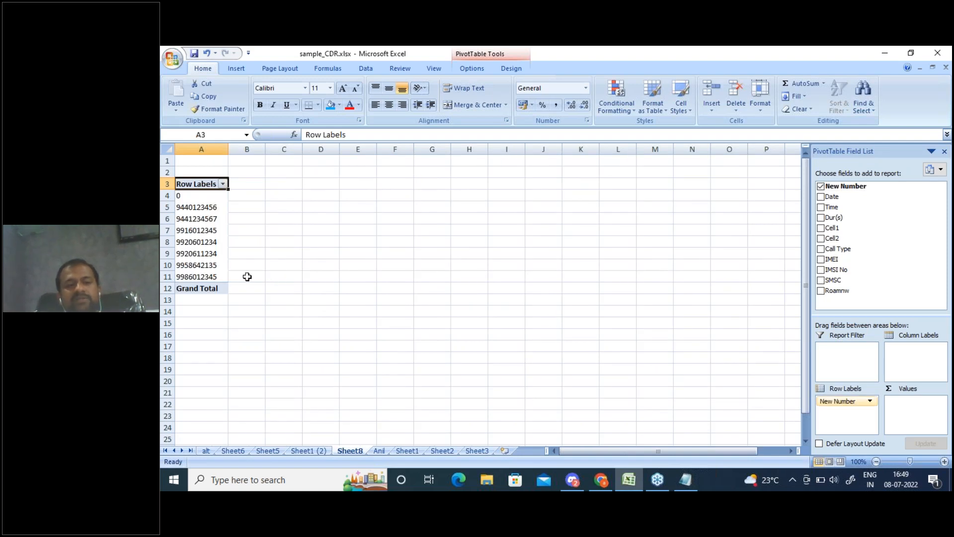
# Look through the New Number column on the Anil sheet at 100% zoom for repeated numbers
pyautogui.click(383, 449)
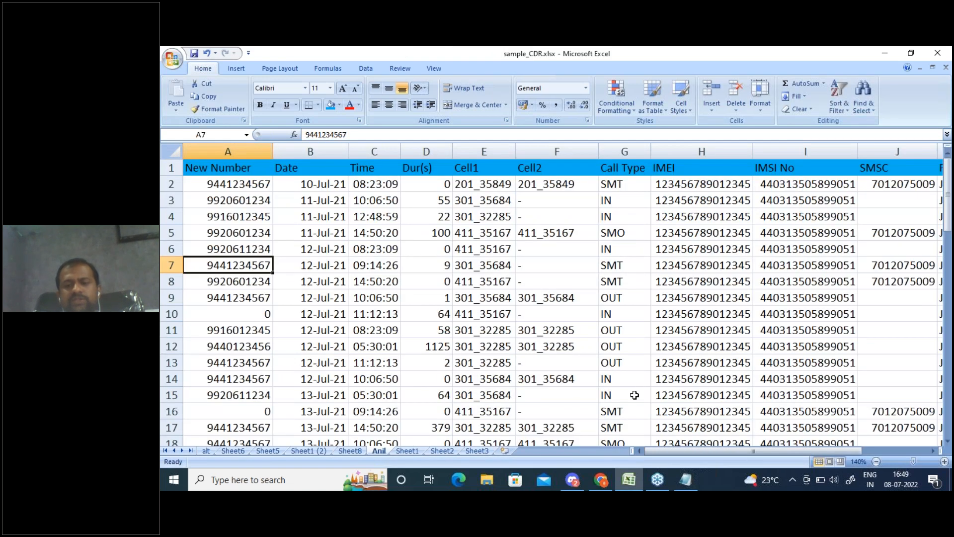
pyautogui.click(876, 461)
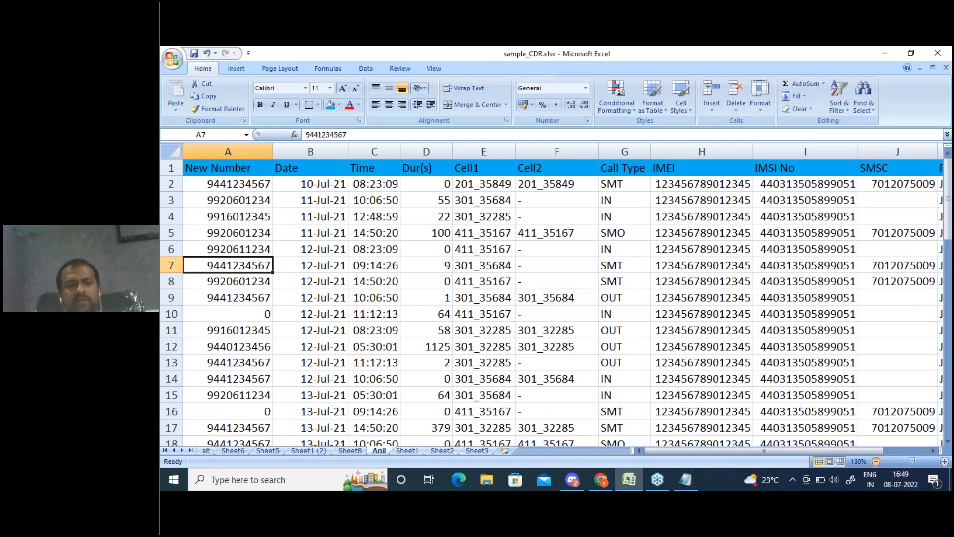
pyautogui.click(876, 461)
pyautogui.click(876, 461)
pyautogui.click(876, 461)
pyautogui.click(209, 290)
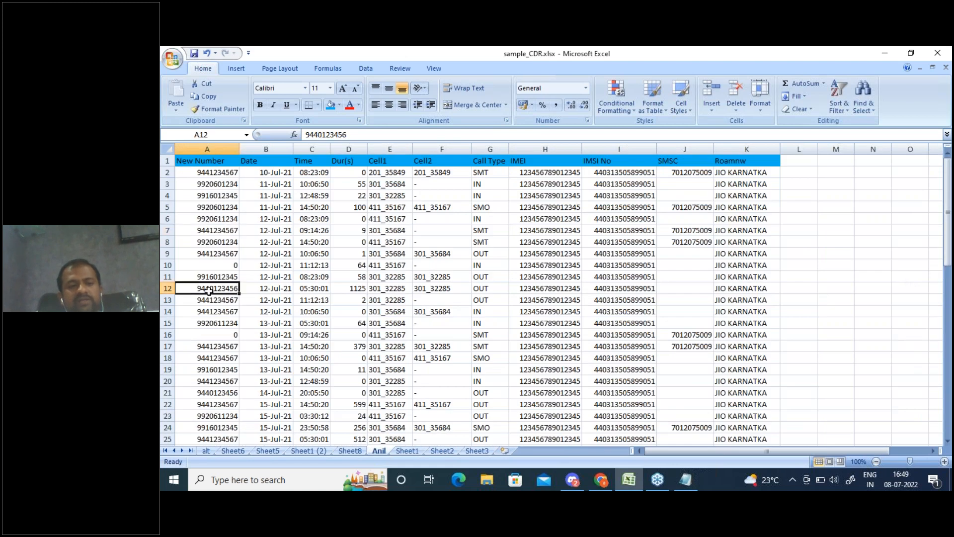
pyautogui.press('Down')
pyautogui.press('Down')
pyautogui.press('Down')
pyautogui.press('Down')
pyautogui.press('Down')
pyautogui.press('Down')
pyautogui.press('Down')
pyautogui.press('Down')
pyautogui.press('Down')
pyautogui.press('Down')
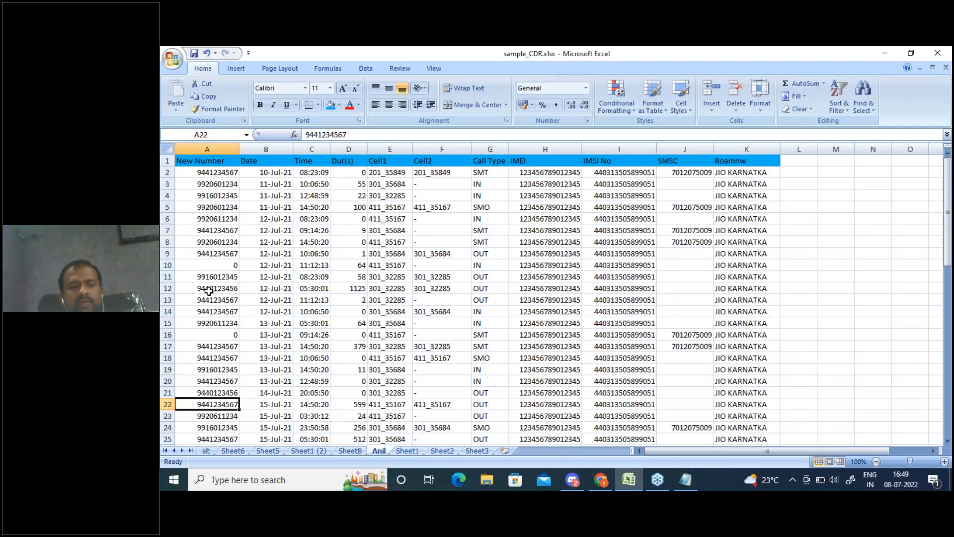
pyautogui.press('Down')
pyautogui.press('Down')
pyautogui.press('Down')
pyautogui.press('Down')
pyautogui.press('Down')
pyautogui.press('Down')
pyautogui.press('Down')
pyautogui.press('Down')
pyautogui.press('Down')
pyautogui.press('Down')
pyautogui.press('Down')
pyautogui.press('Down')
pyautogui.press('Down')
pyautogui.press('Down')
pyautogui.press('Down')
pyautogui.press('Down')
pyautogui.press('Down')
pyautogui.press('Down')
pyautogui.press('Down')
pyautogui.press('Down')
pyautogui.press('Up')
pyautogui.press('Up')
pyautogui.press('Up')
pyautogui.press('Up')
pyautogui.press('Up')
pyautogui.press('Up')
pyautogui.press('Up')
pyautogui.press('Up')
pyautogui.press('Up')
pyautogui.press('Up')
pyautogui.press('Up')
pyautogui.press('Up')
pyautogui.press('Up')
pyautogui.press('Up')
pyautogui.press('Up')
pyautogui.press('Up')
pyautogui.press('Up')
pyautogui.press('Up')
pyautogui.press('Up')
pyautogui.press('Up')
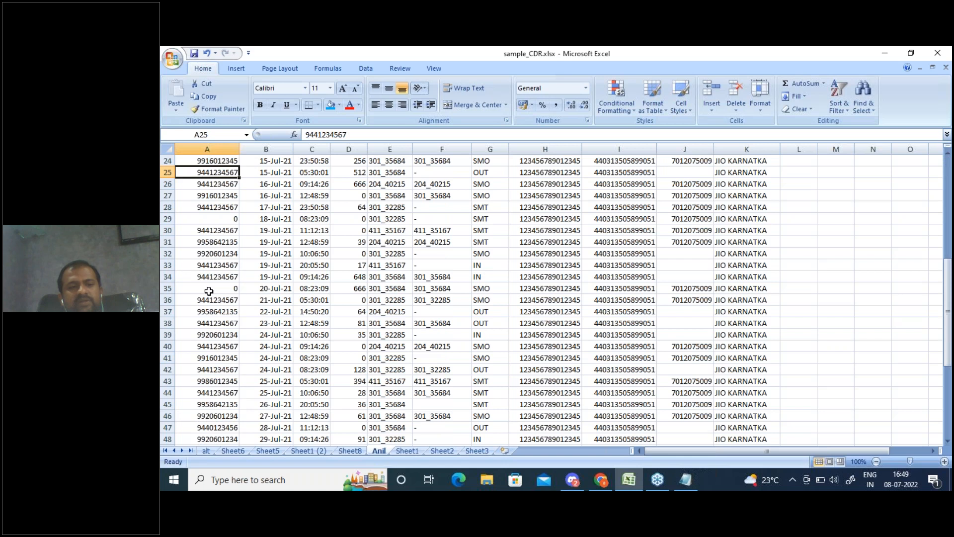
pyautogui.press('Up')
pyautogui.press('Up')
pyautogui.press('Up')
pyautogui.press('Up')
pyautogui.press('Up')
pyautogui.press('Up')
pyautogui.press('Up')
pyautogui.press('Up')
pyautogui.press('Up')
pyautogui.press('Up')
pyautogui.press('Up')
pyautogui.press('Up')
pyautogui.press('Up')
pyautogui.press('Up')
pyautogui.press('Up')
pyautogui.press('Up')
pyautogui.press('Up')
pyautogui.press('Up')
pyautogui.press('Up')
pyautogui.press('Up')
pyautogui.press('Down')
pyautogui.press('Down')
pyautogui.press('Down')
pyautogui.press('Down')
pyautogui.press('Down')
pyautogui.press('Down')
pyautogui.press('Down')
pyautogui.press('Down')
pyautogui.press('Down')
pyautogui.press('Down')
pyautogui.press('Down')
pyautogui.press('Down')
pyautogui.press('Down')
pyautogui.press('Down')
pyautogui.press('Down')
pyautogui.press('Down')
pyautogui.press('Down')
pyautogui.press('Down')
pyautogui.press('Down')
pyautogui.press('Down')
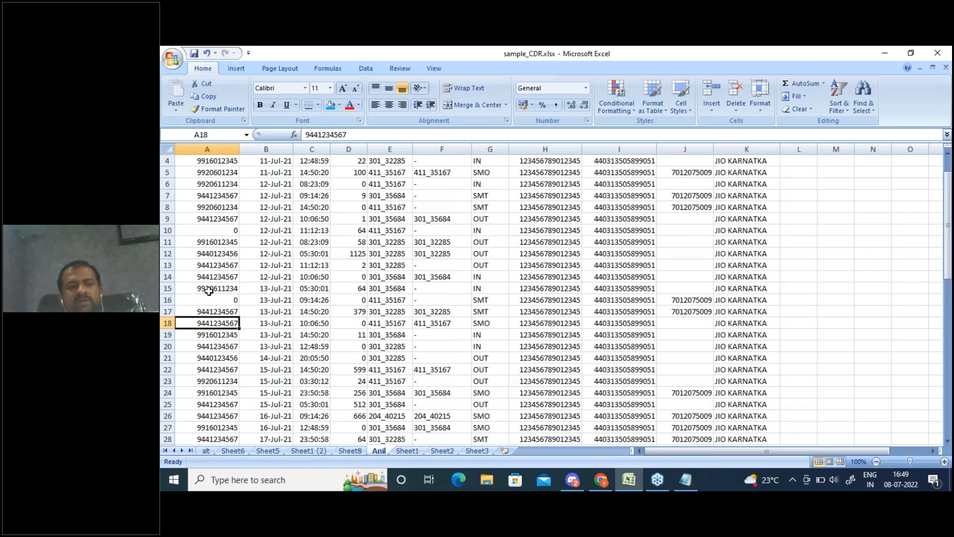
pyautogui.click(629, 482)
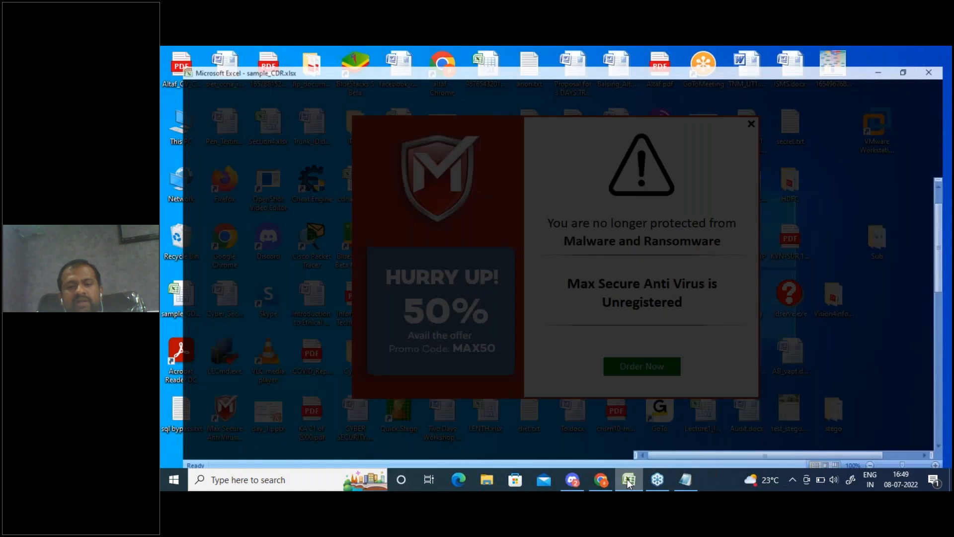
pyautogui.click(629, 482)
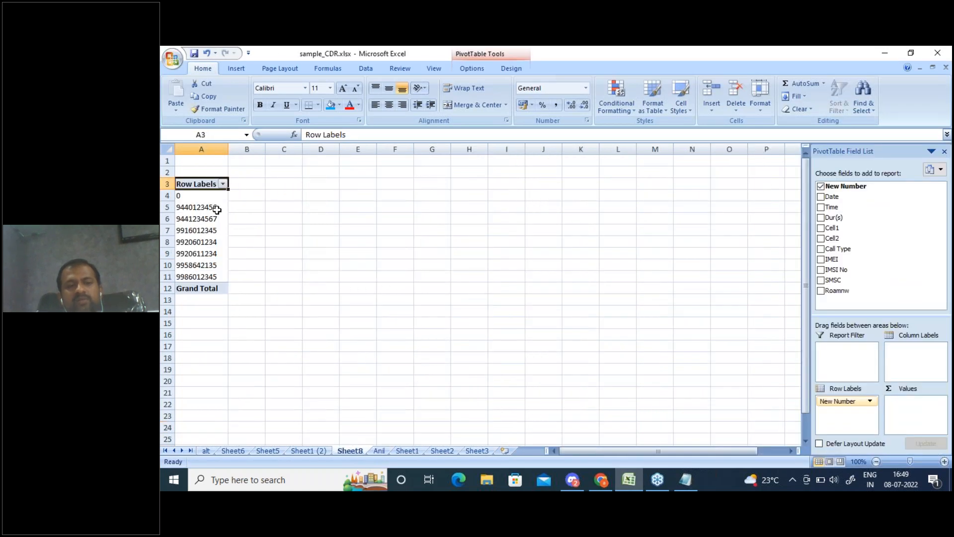
# Add Call Type as a count in the values of the Sheet8 pivot table
pyautogui.click(217, 209)
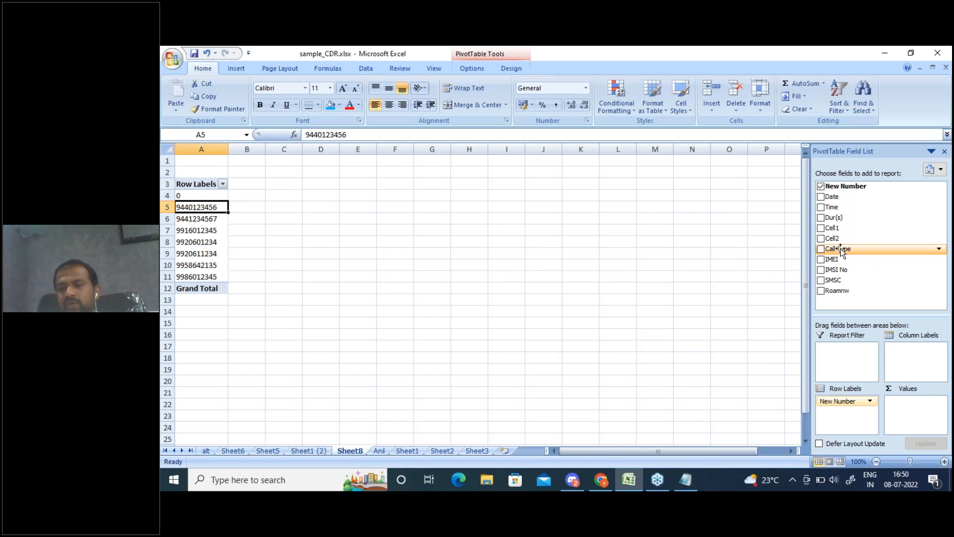
pyautogui.moveTo(840, 248); pyautogui.dragTo(917, 417)
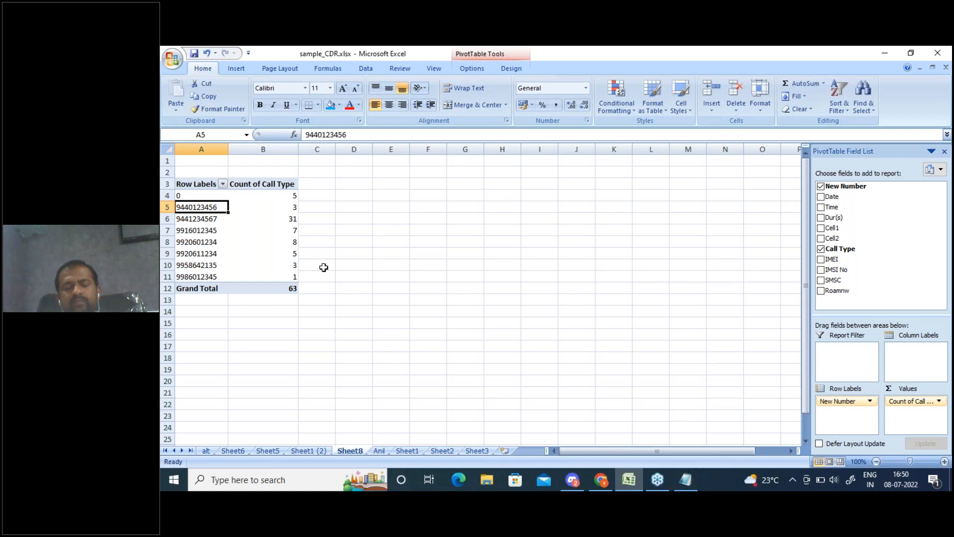
# Examine the call type count for each number in the Sheet8 pivot table
pyautogui.click(209, 195)
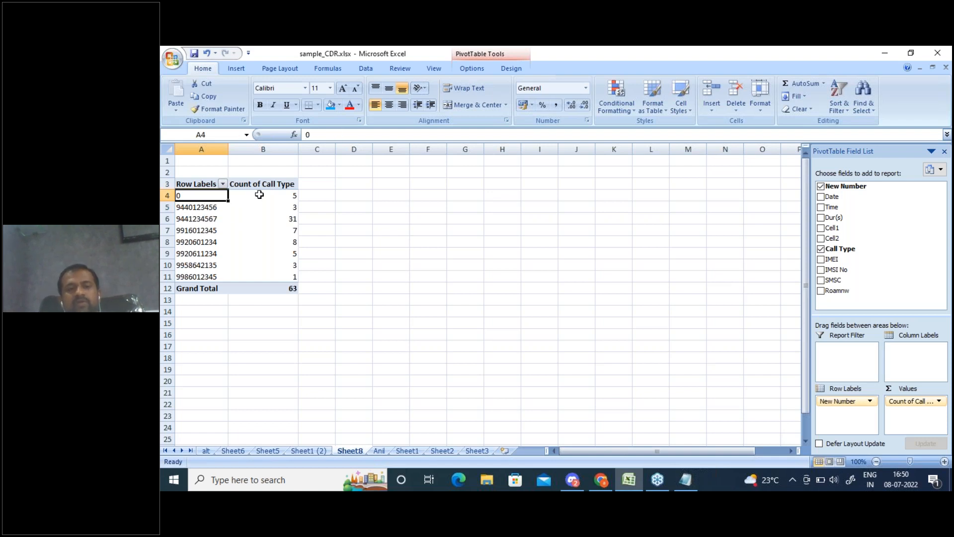
pyautogui.click(259, 194)
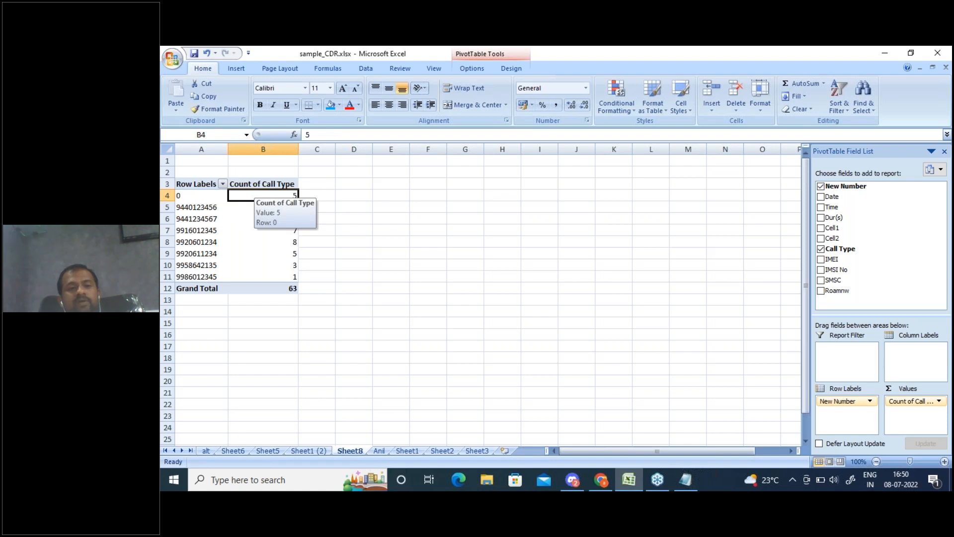
pyautogui.click(196, 218)
pyautogui.click(257, 218)
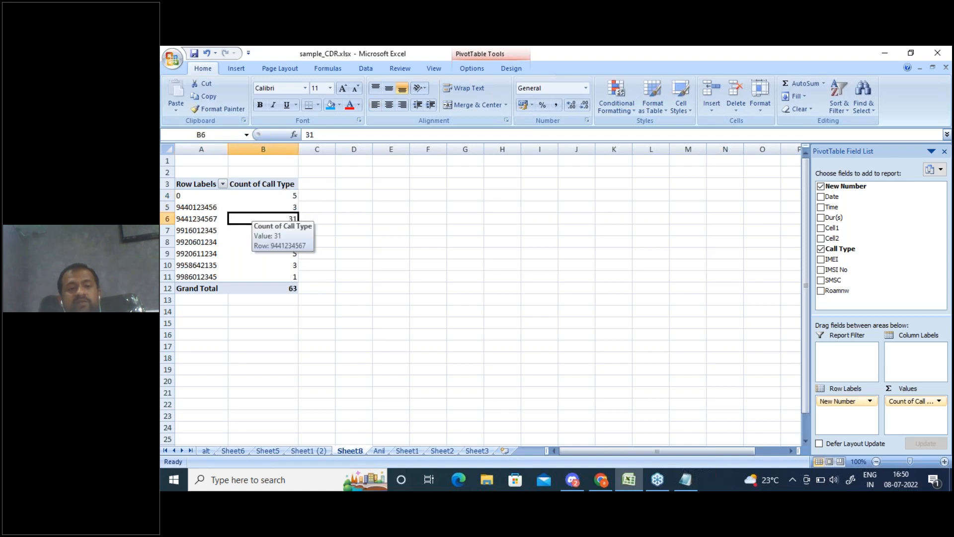
pyautogui.click(208, 233)
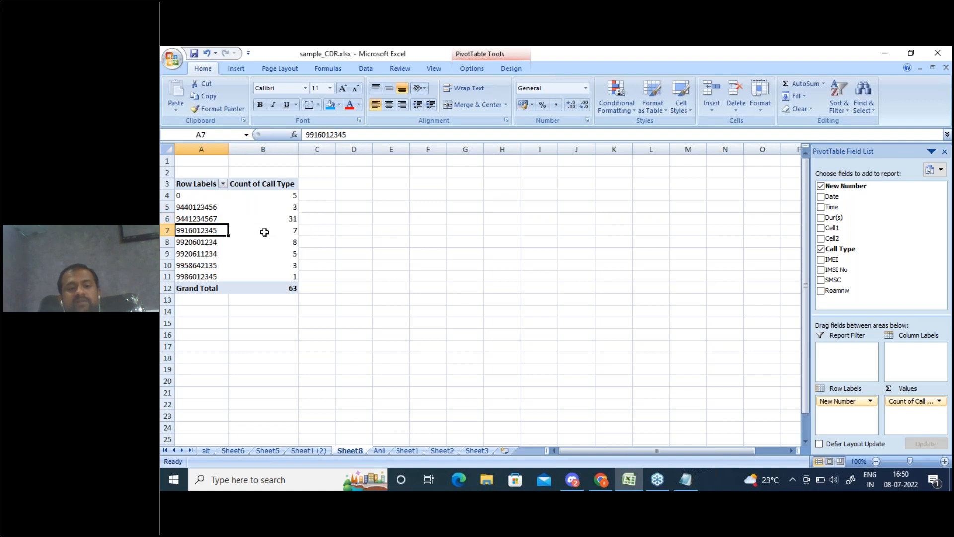
pyautogui.click(200, 279)
pyautogui.click(264, 278)
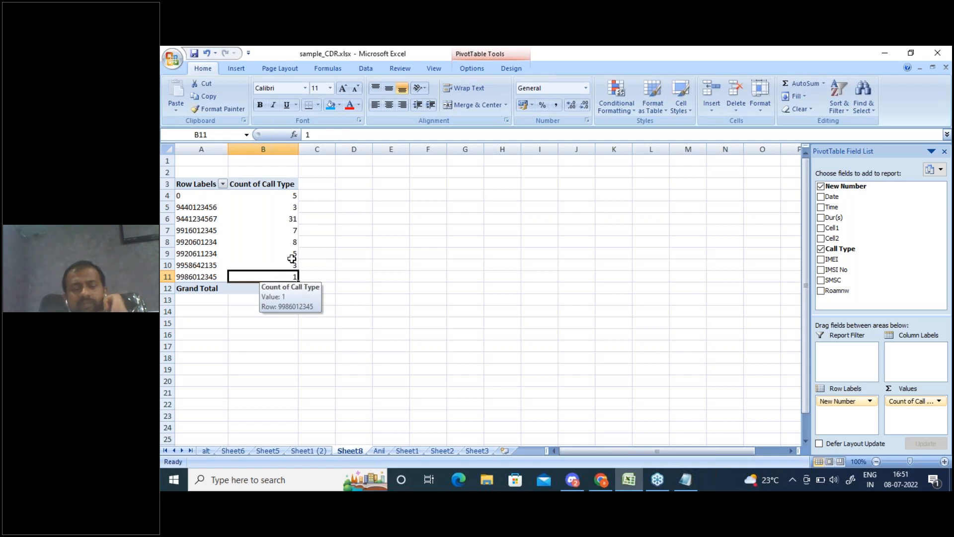
pyautogui.click(324, 220)
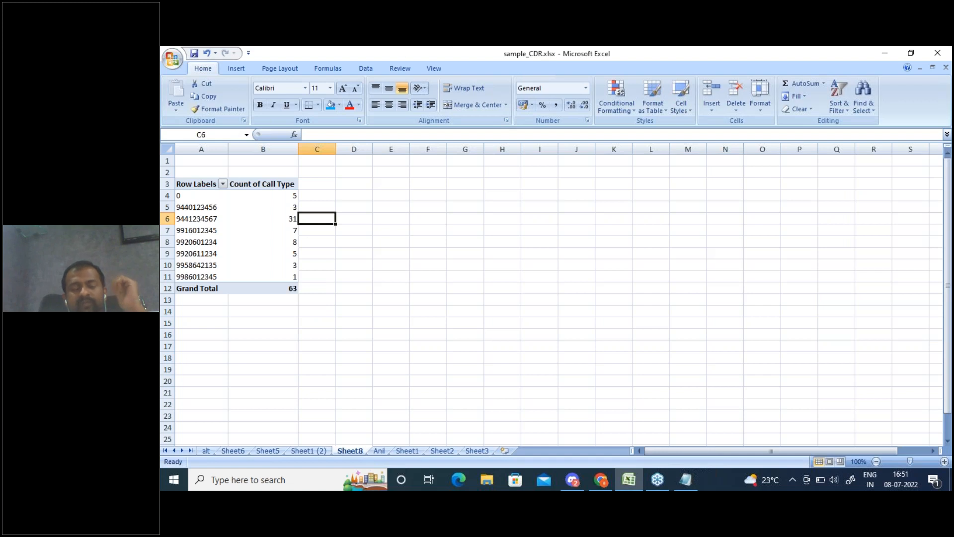
pyautogui.click(321, 184)
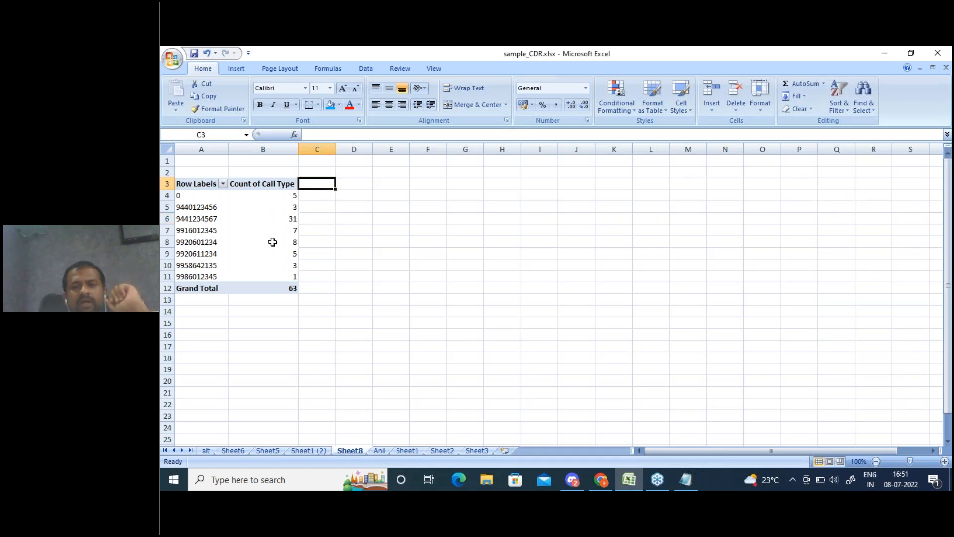
pyautogui.moveTo(252, 243)
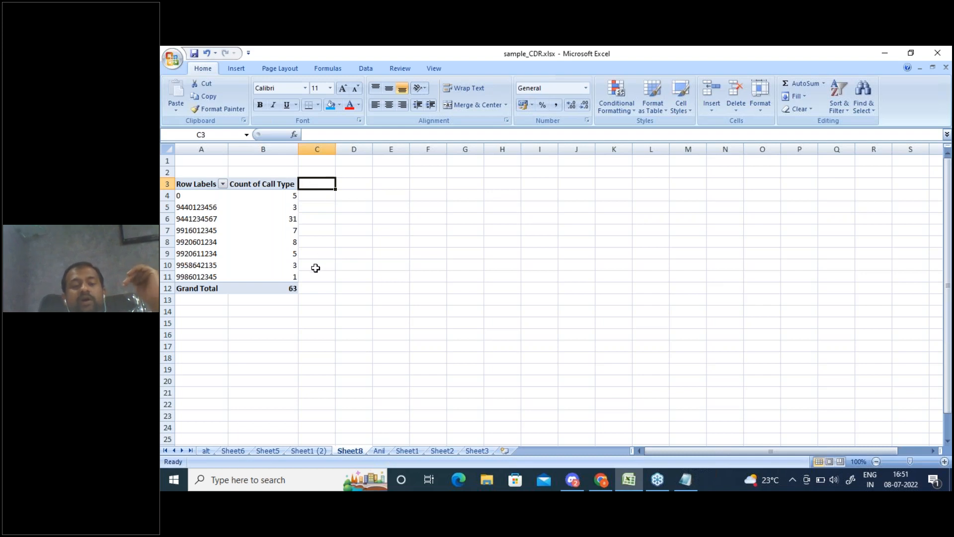
pyautogui.click(206, 277)
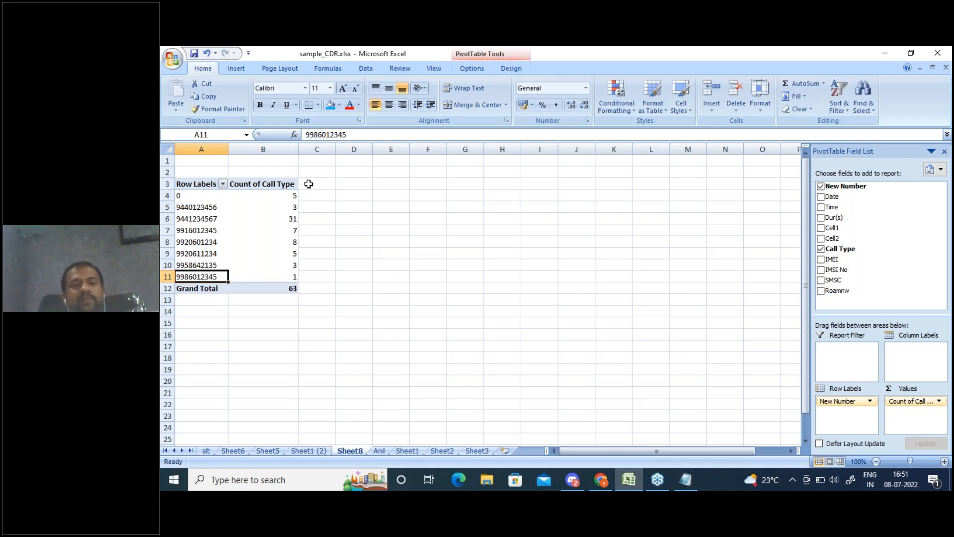
pyautogui.click(308, 183)
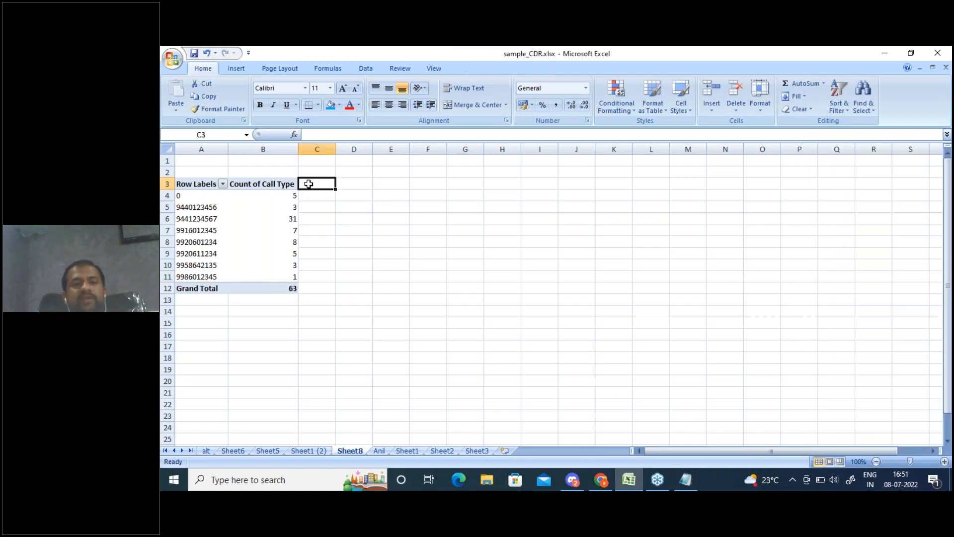
# Turn on filtering for the Sheet8 pivot table and sort Count of Call Type from largest to smallest
pyautogui.click(365, 71)
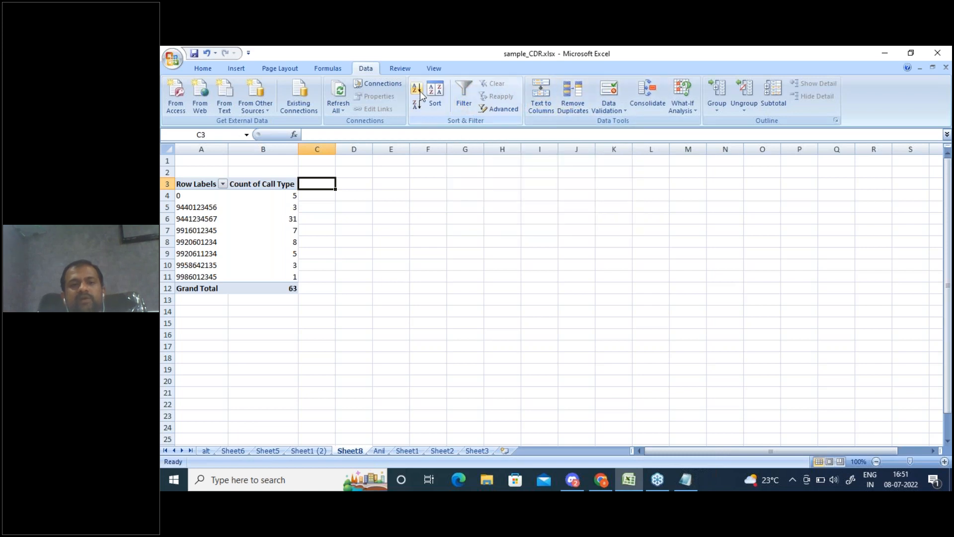
pyautogui.click(467, 105)
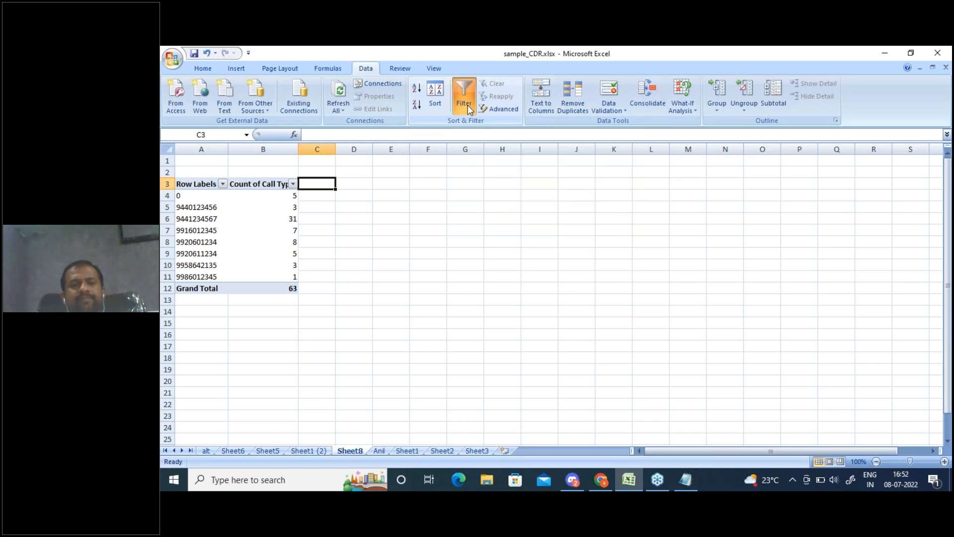
pyautogui.click(293, 183)
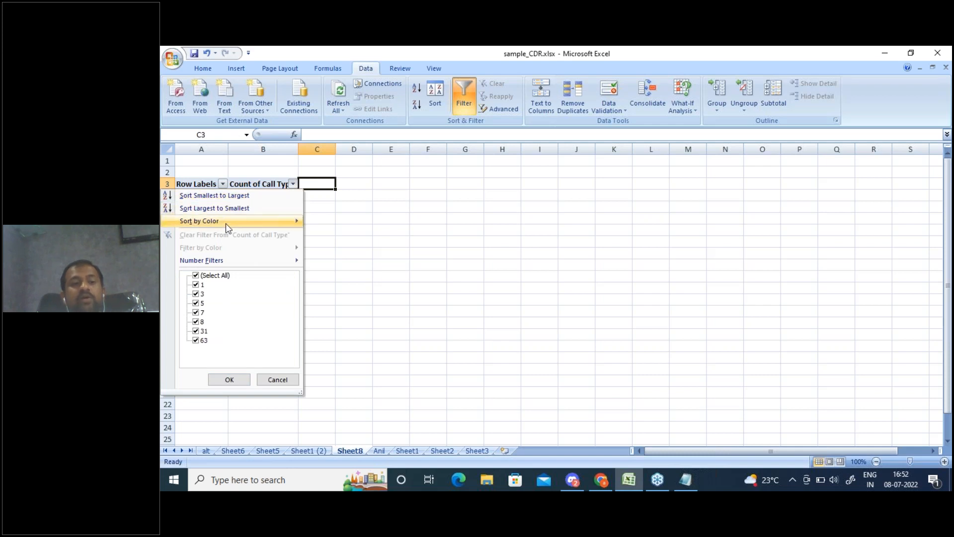
pyautogui.moveTo(225, 223)
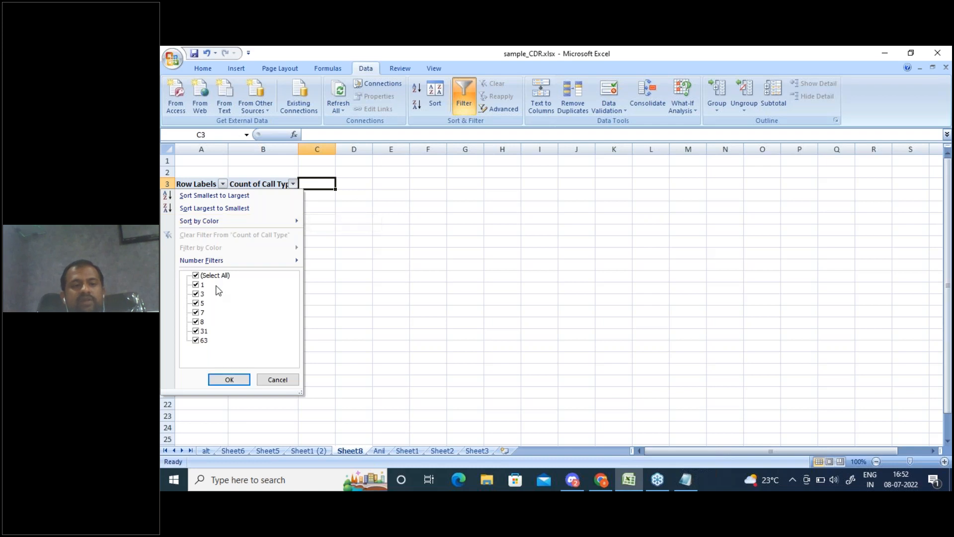
pyautogui.click(226, 208)
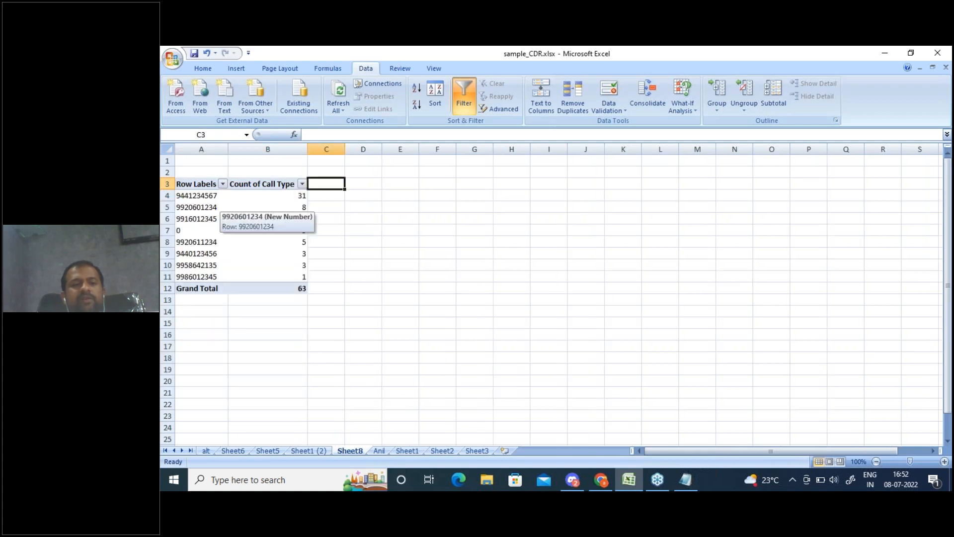
pyautogui.click(210, 197)
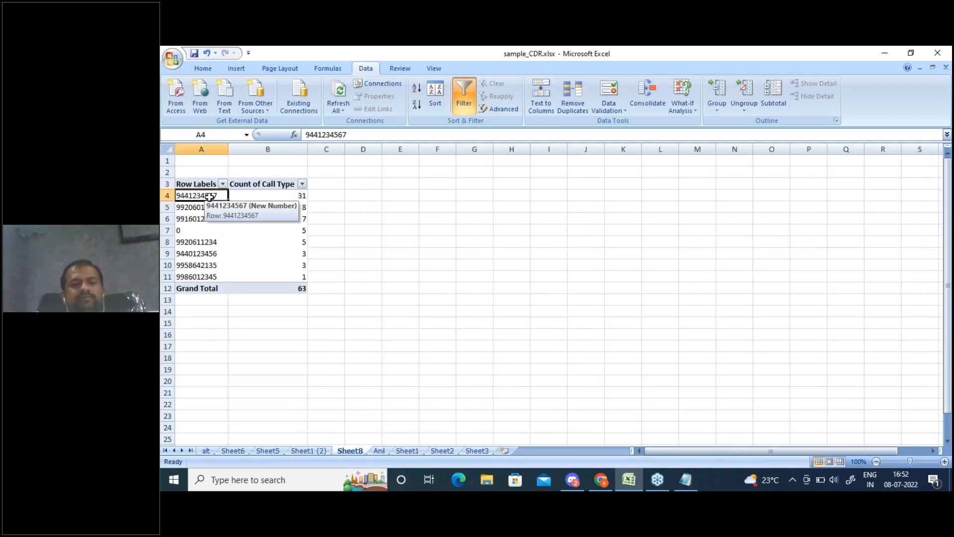
# Examine the first-row number and its call type count in the Sheet8 pivot table at 160% zoom
pyautogui.click(944, 461)
pyautogui.click(944, 461)
pyautogui.click(944, 461)
pyautogui.click(944, 462)
pyautogui.click(944, 461)
pyautogui.click(944, 461)
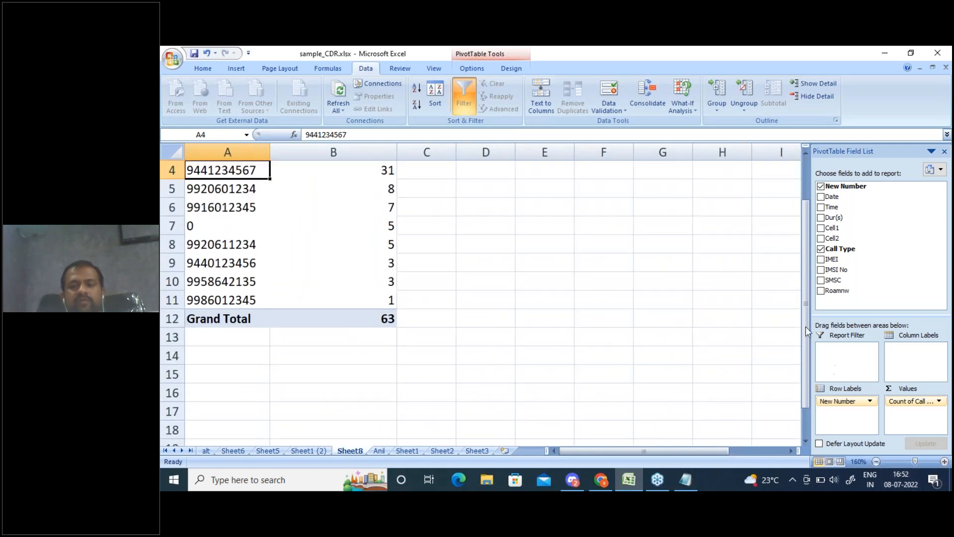
pyautogui.moveTo(807, 325); pyautogui.dragTo(804, 284)
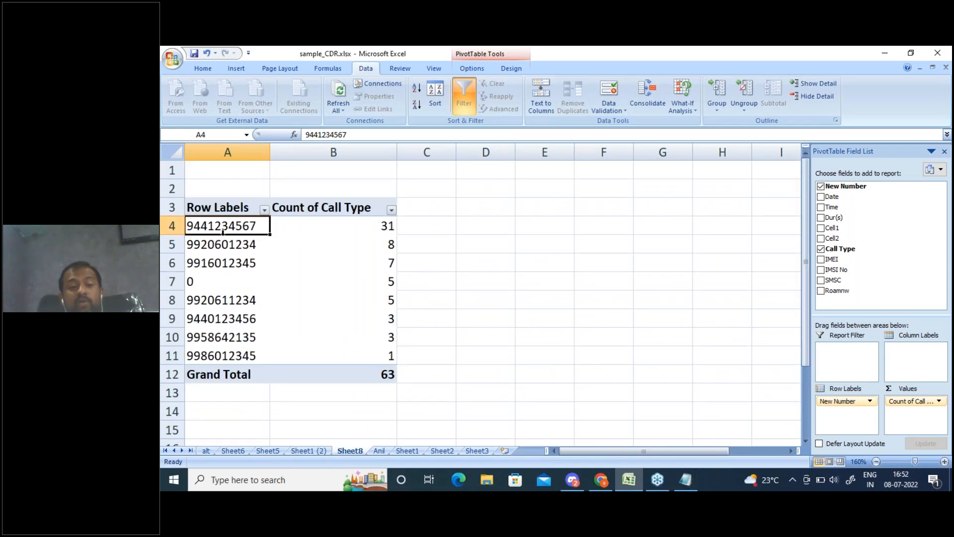
pyautogui.click(323, 223)
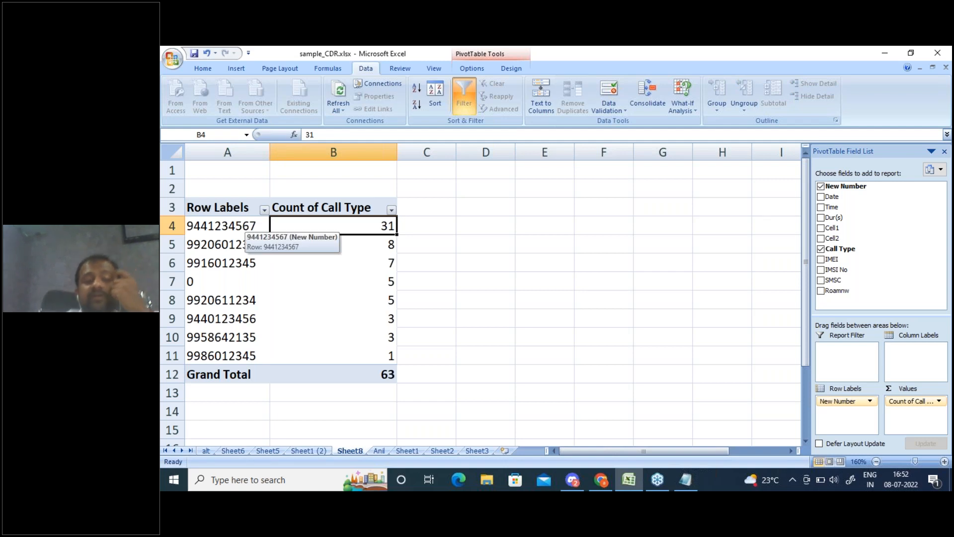
pyautogui.click(249, 227)
pyautogui.click(290, 228)
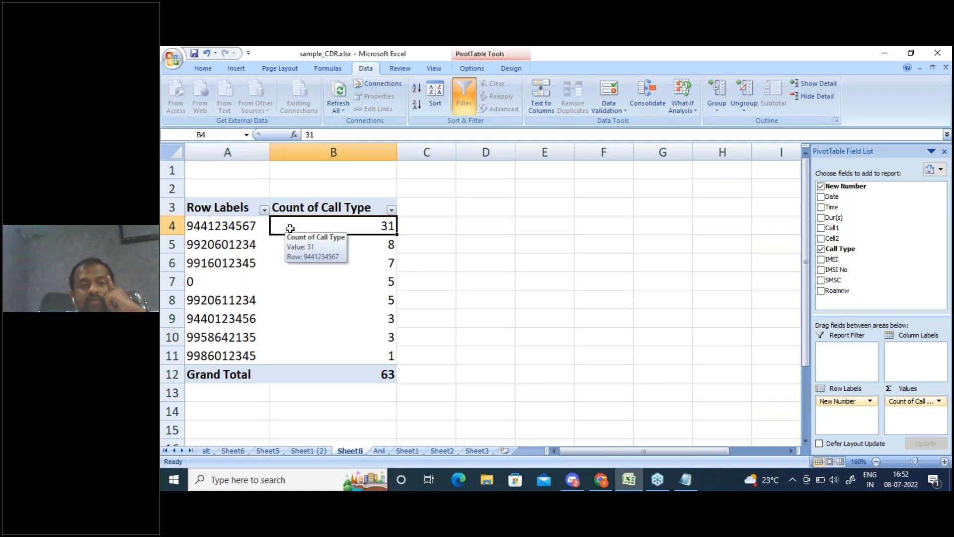
pyautogui.click(239, 229)
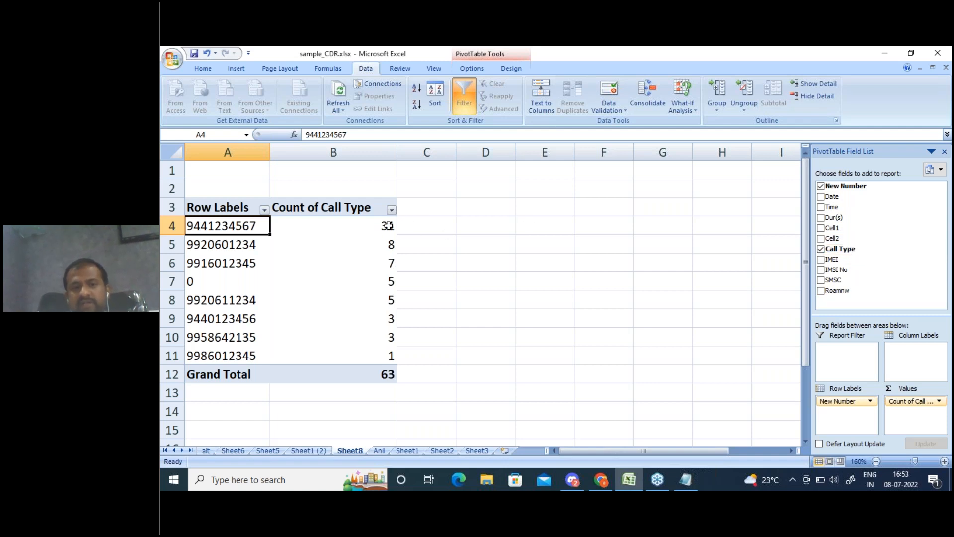
pyautogui.click(380, 226)
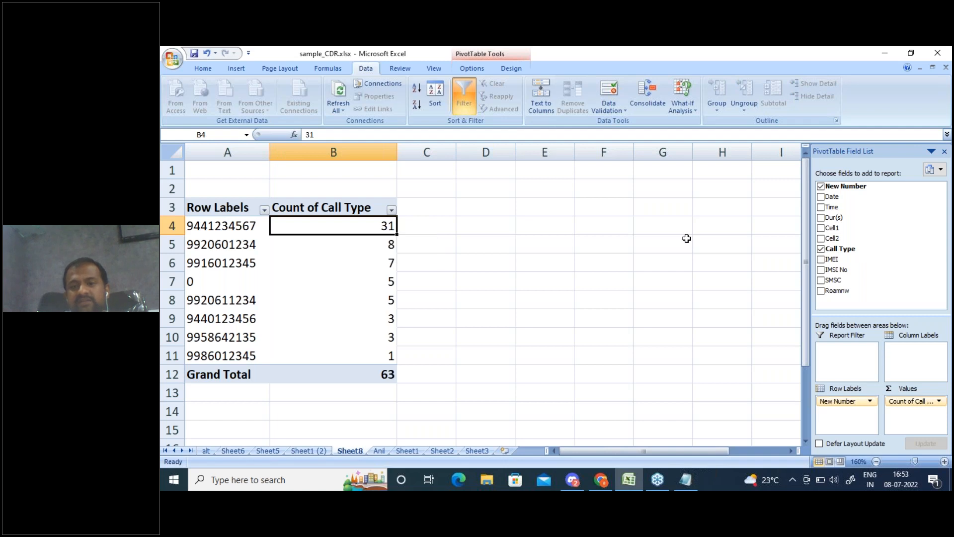
# Add Call Type to the pivot table's column labels and check the first number's IN, OUT, SMO, SMT and total counts
pyautogui.moveTo(862, 248); pyautogui.dragTo(922, 360)
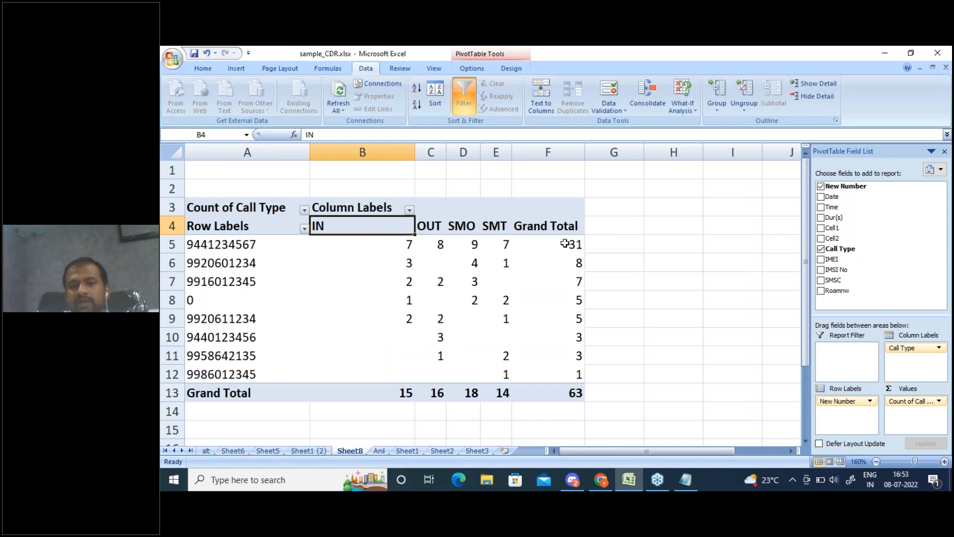
pyautogui.click(565, 243)
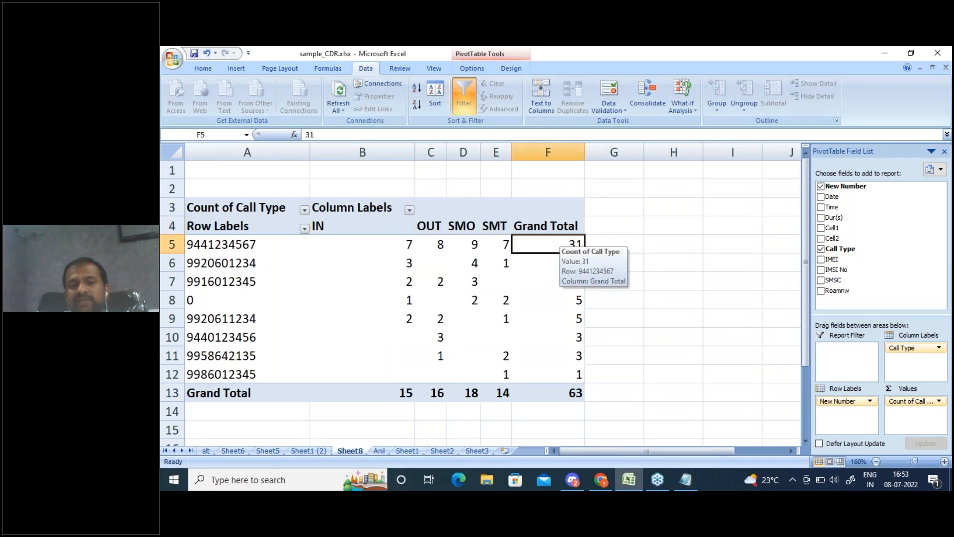
pyautogui.moveTo(378, 247)
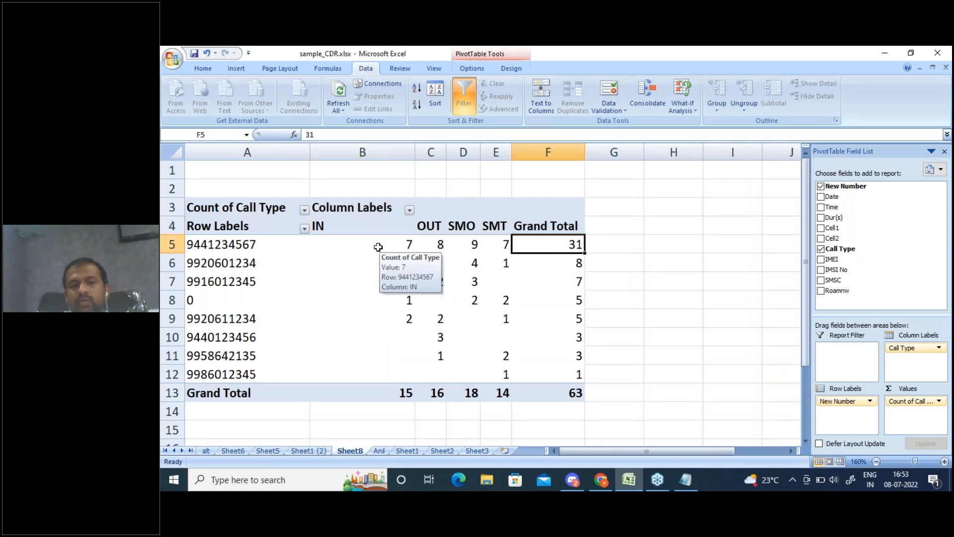
pyautogui.click(378, 247)
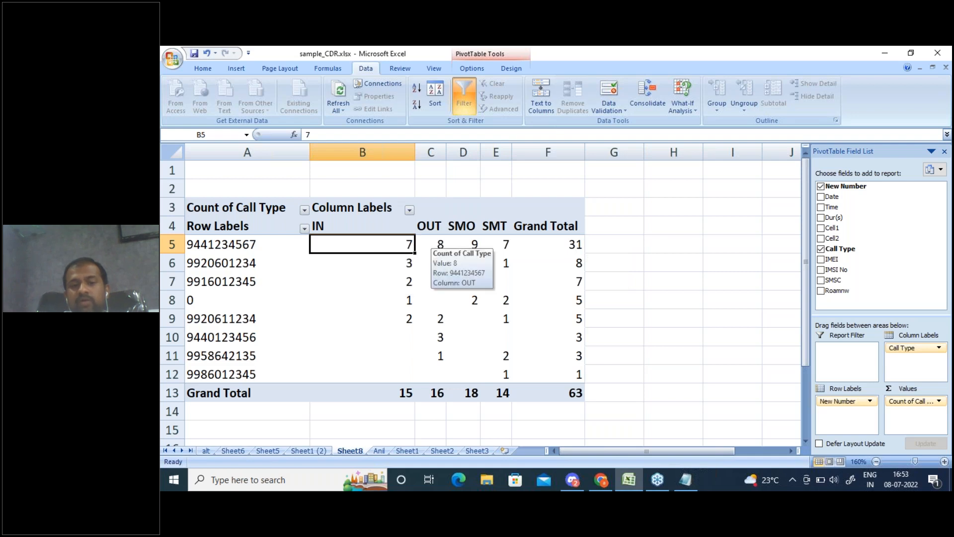
pyautogui.click(437, 244)
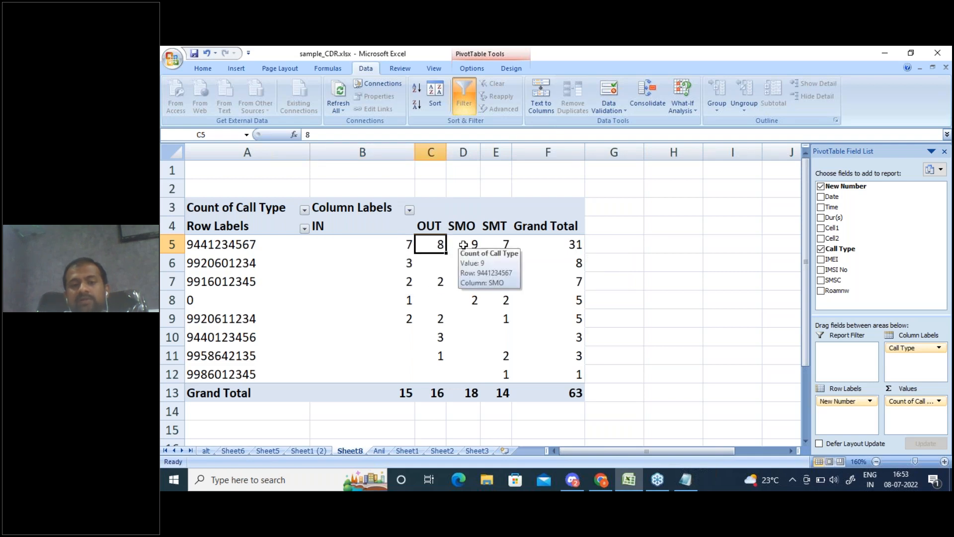
pyautogui.click(463, 245)
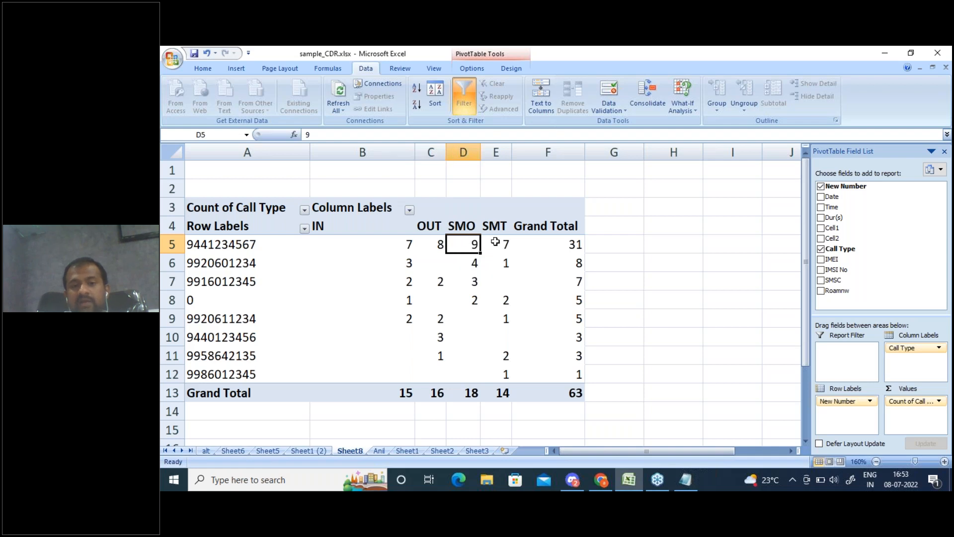
pyautogui.click(495, 241)
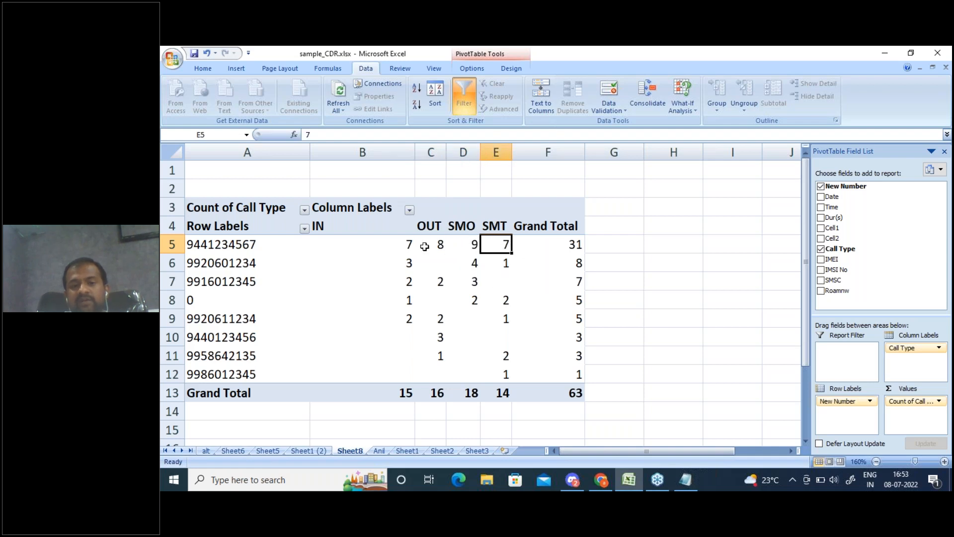
pyautogui.click(575, 244)
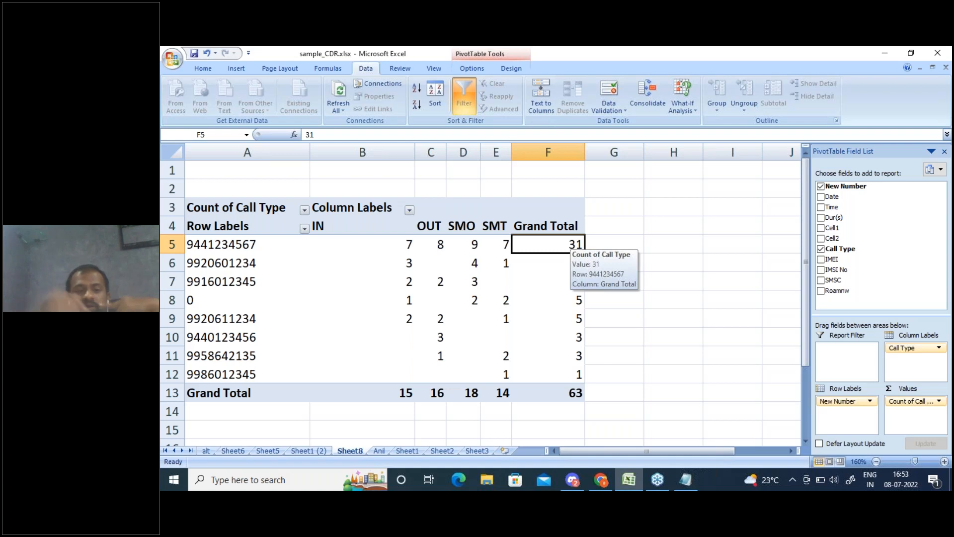
# Examine the last number's SMT count and the Grand Total row for each call type in the pivot table
pyautogui.click(495, 377)
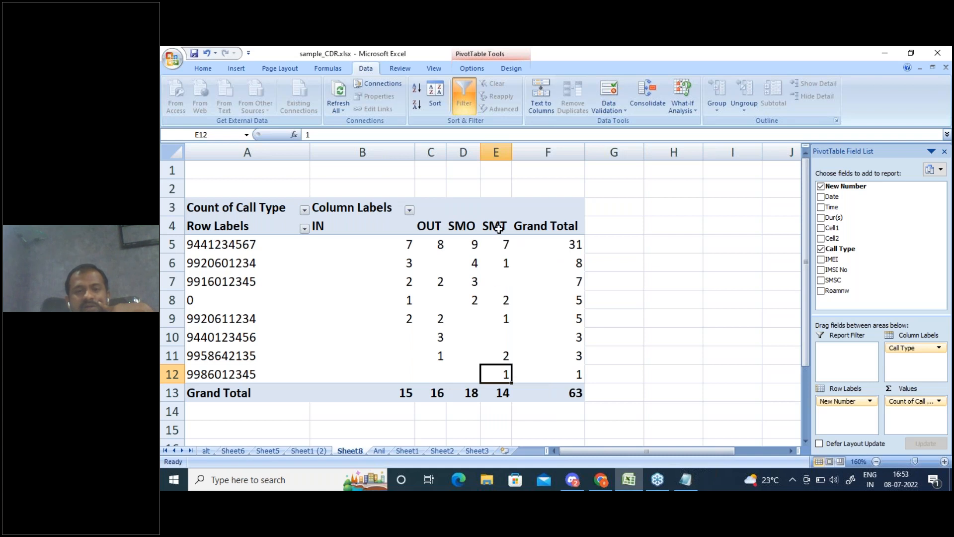
pyautogui.click(235, 374)
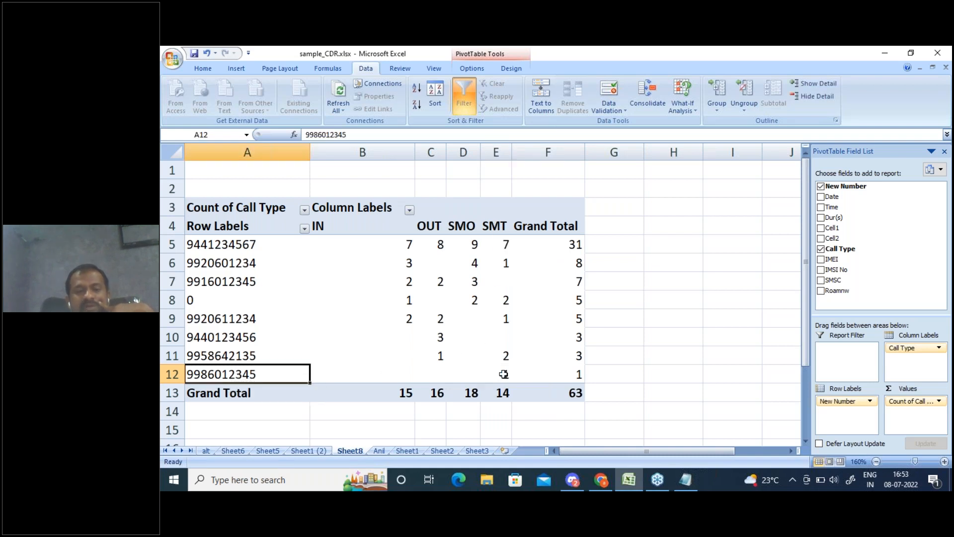
pyautogui.click(503, 374)
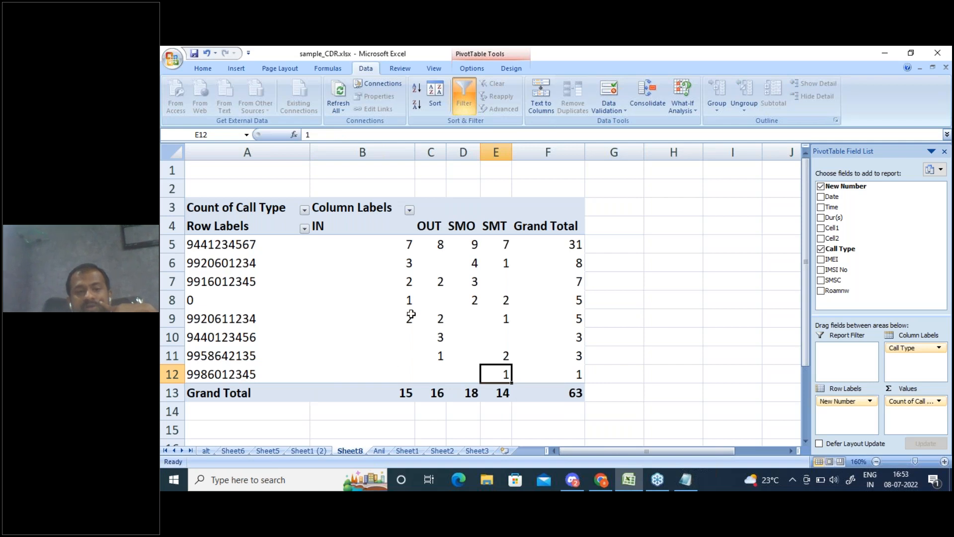
pyautogui.click(382, 392)
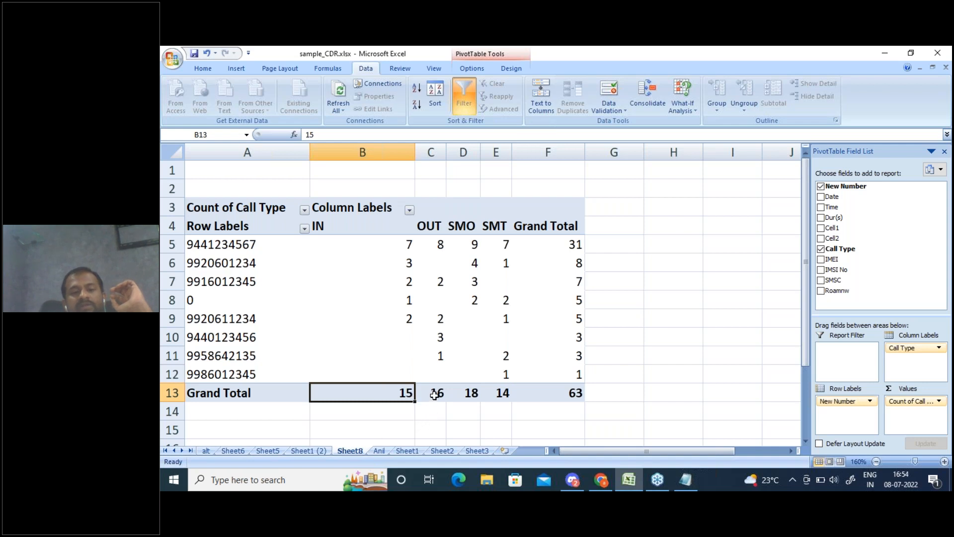
pyautogui.click(436, 393)
pyautogui.click(468, 393)
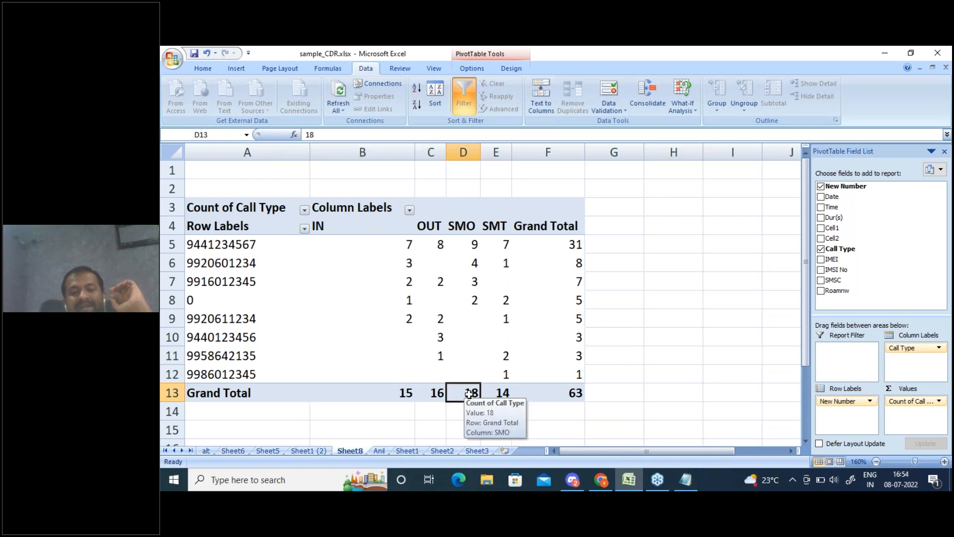
pyautogui.click(500, 393)
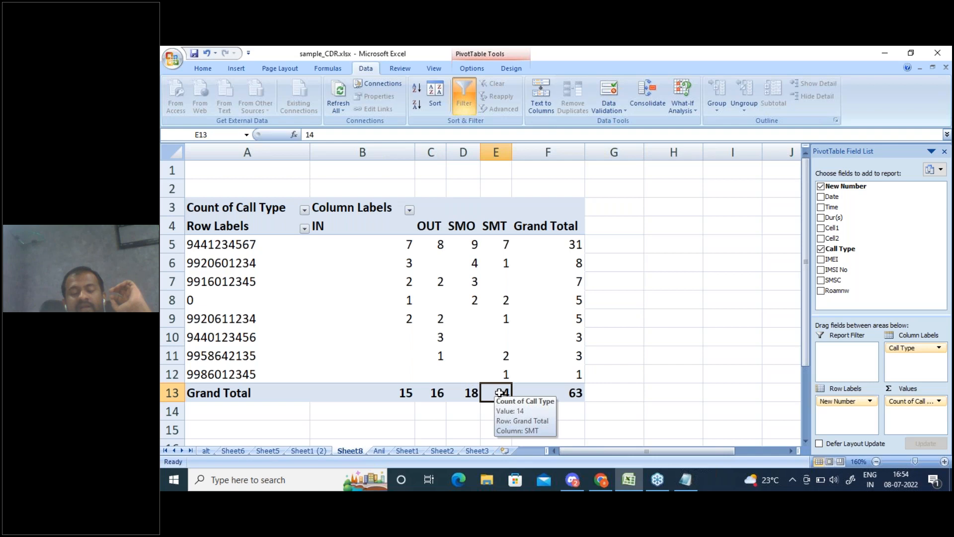
pyautogui.click(552, 393)
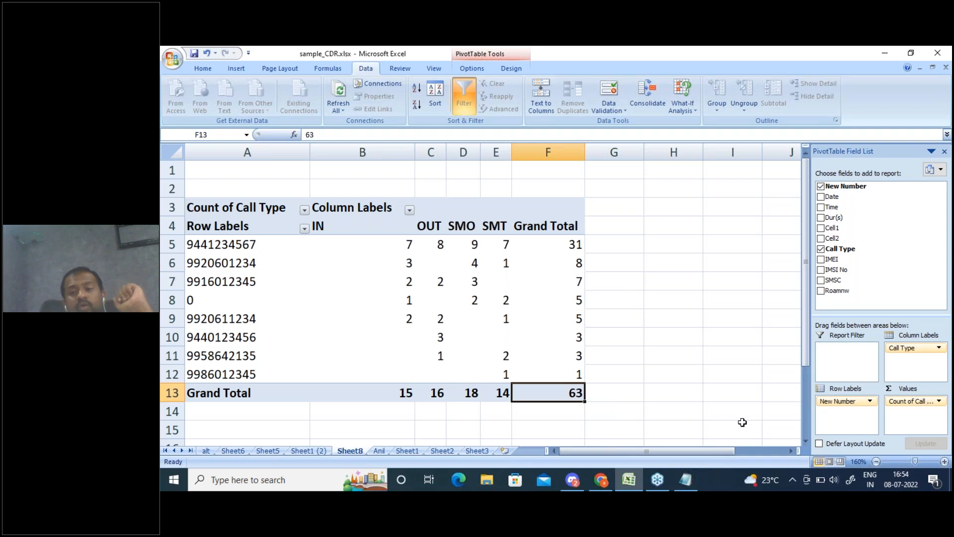
# Add Time to the pivot table's column labels and remove Call Type from them, viewing the sheet at 100% zoom
pyautogui.click(876, 461)
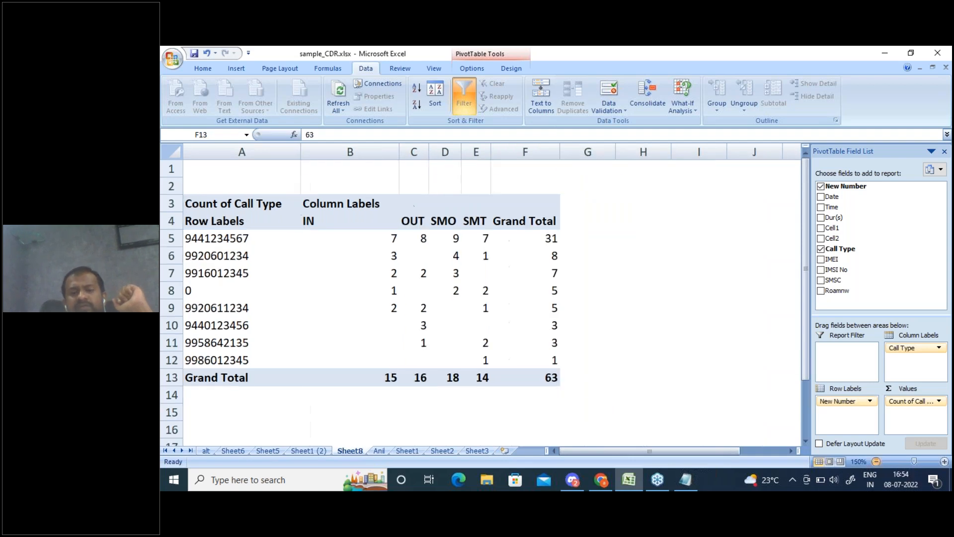
pyautogui.click(876, 461)
pyautogui.click(876, 461)
pyautogui.click(876, 461)
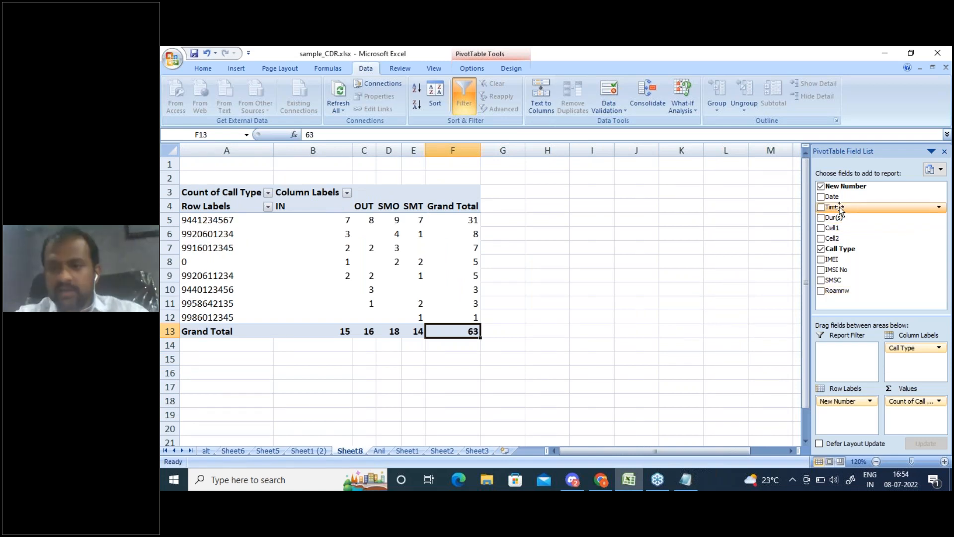
pyautogui.moveTo(840, 208); pyautogui.dragTo(913, 374)
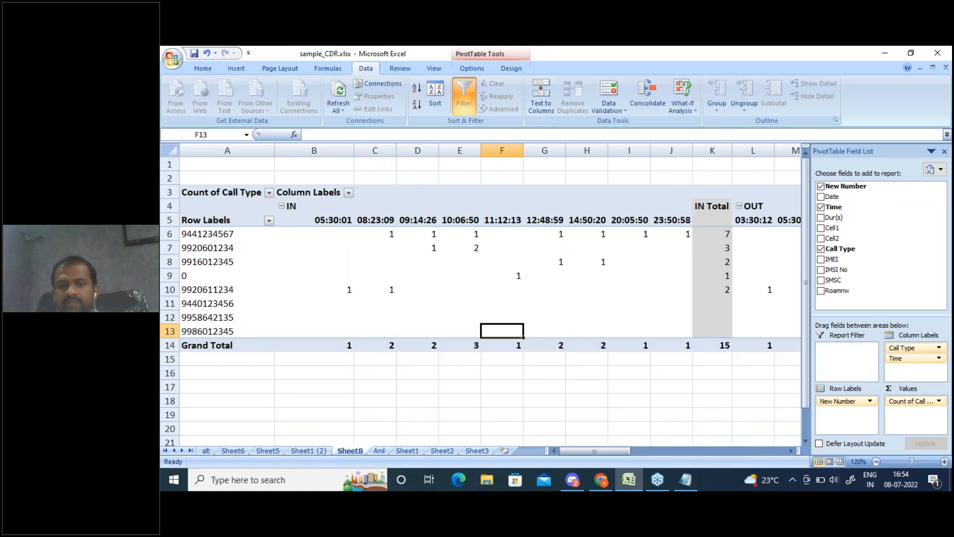
pyautogui.click(876, 462)
pyautogui.click(876, 462)
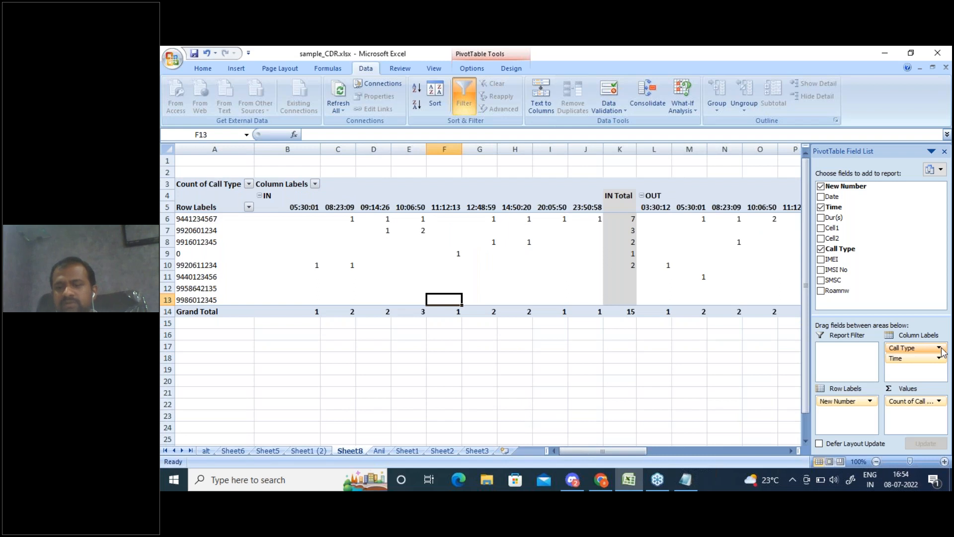
pyautogui.click(939, 348)
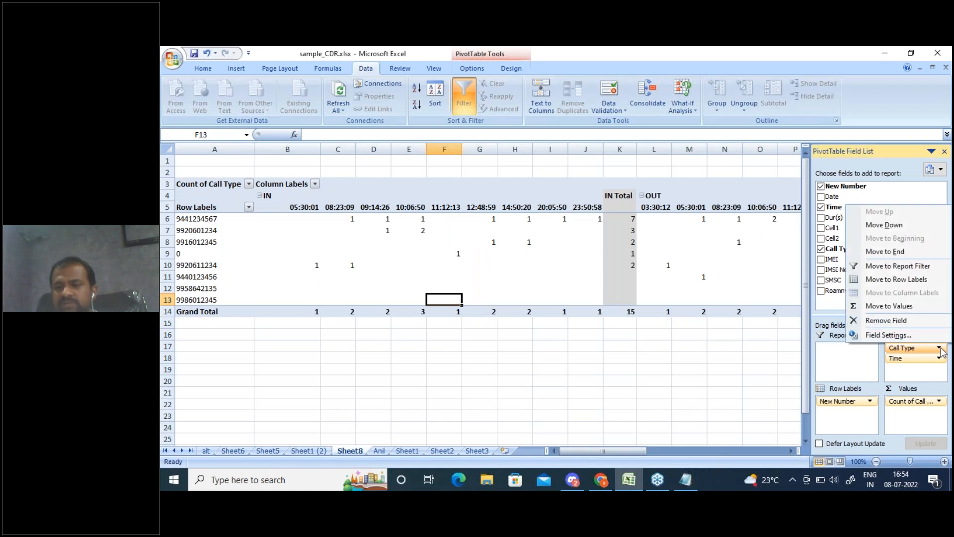
pyautogui.click(903, 321)
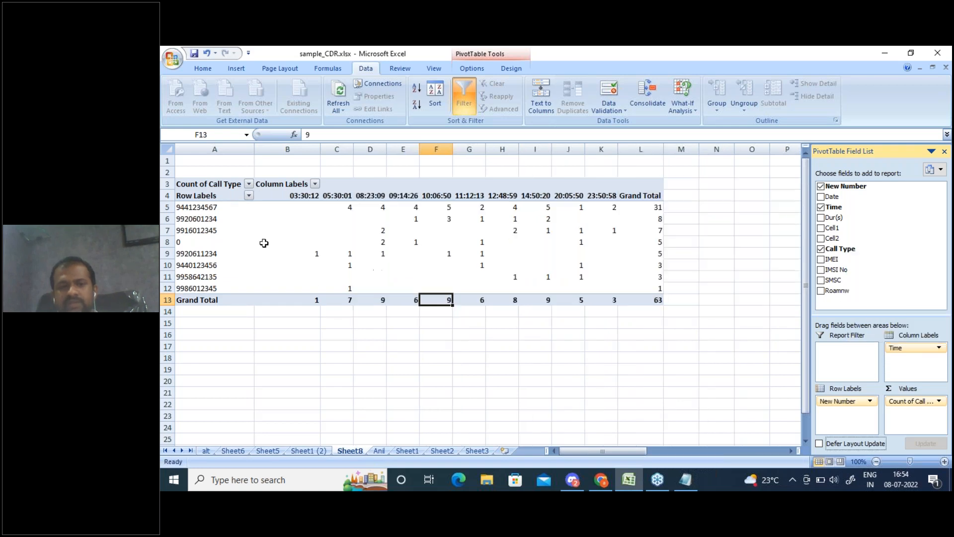
# Examine the first number's Grand Total and its call counts at each time from 05:30:01 to 23:50:58
pyautogui.click(652, 209)
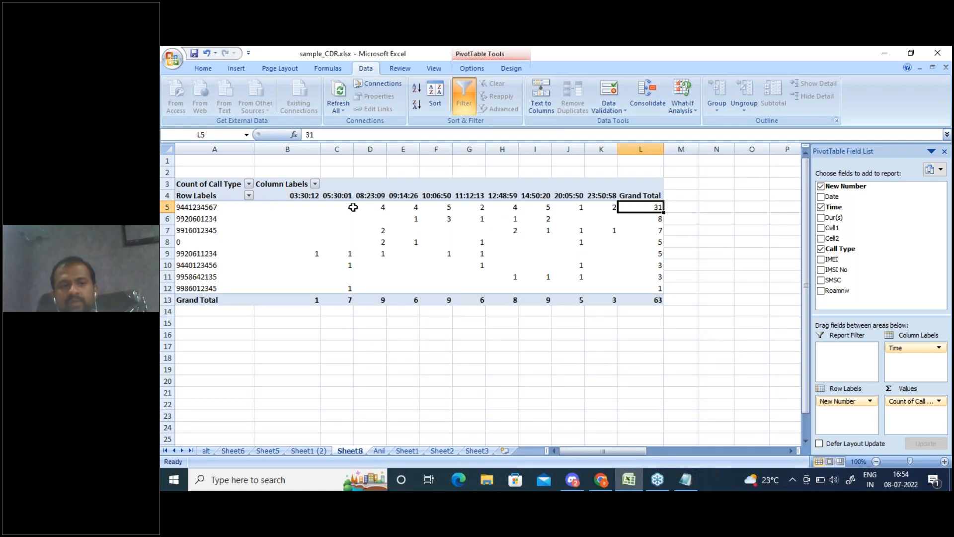
pyautogui.click(338, 206)
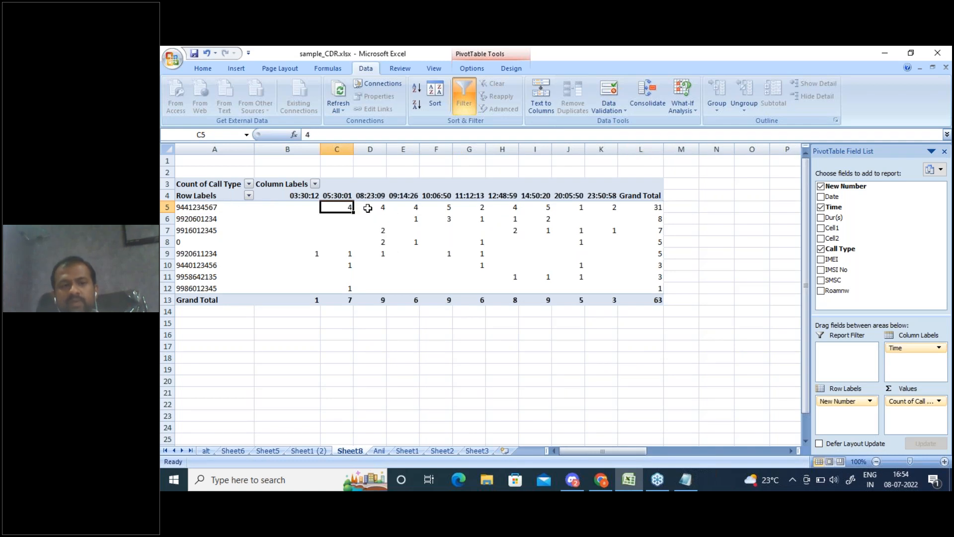
pyautogui.click(368, 208)
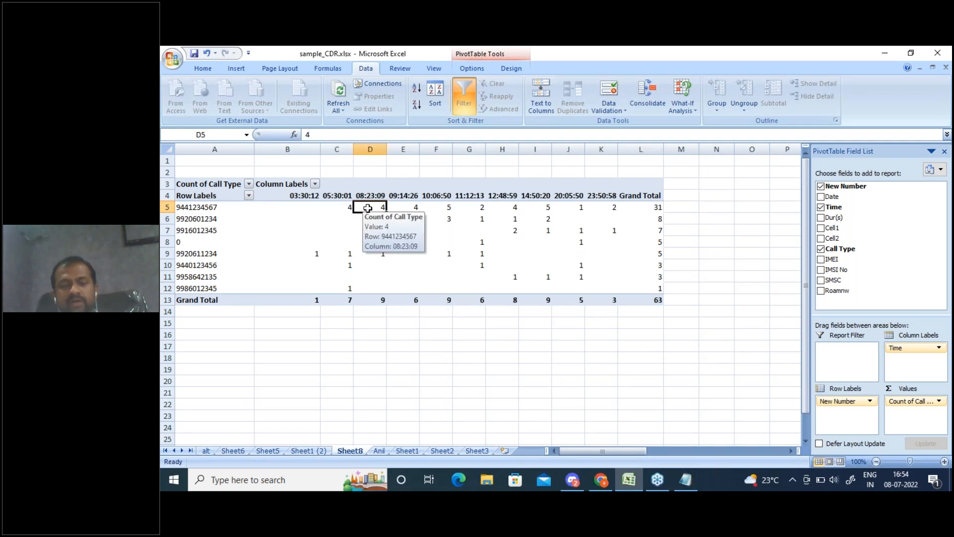
pyautogui.click(404, 208)
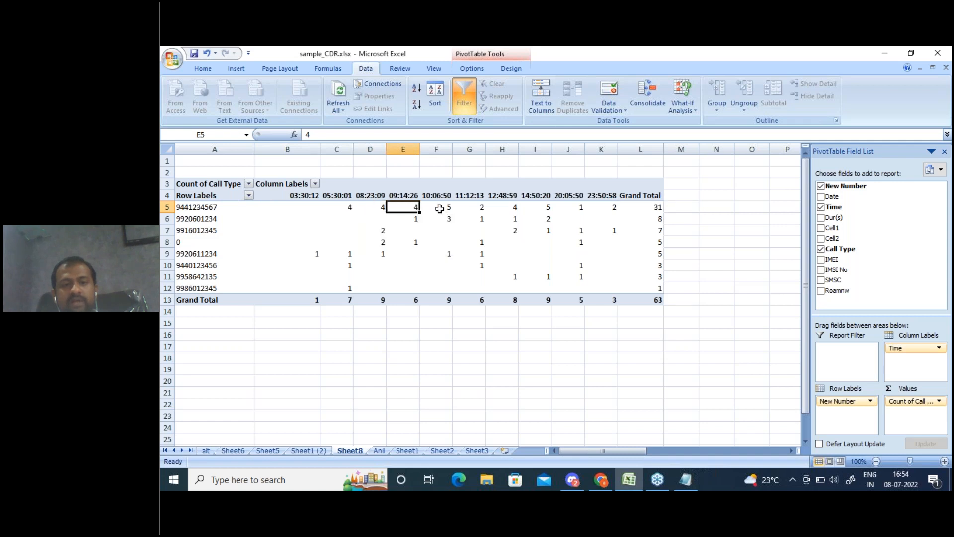
pyautogui.click(439, 208)
pyautogui.click(474, 207)
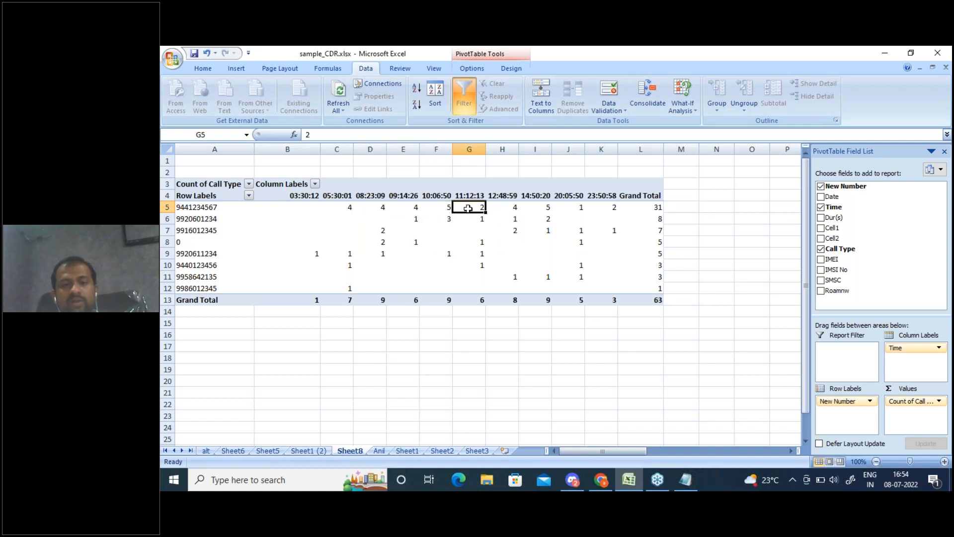
pyautogui.click(513, 206)
pyautogui.click(541, 207)
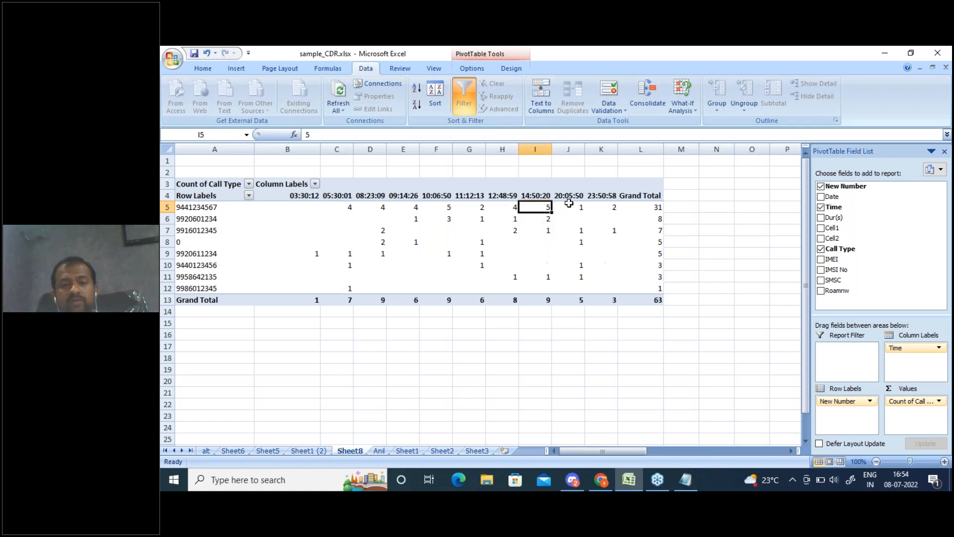
pyautogui.click(570, 207)
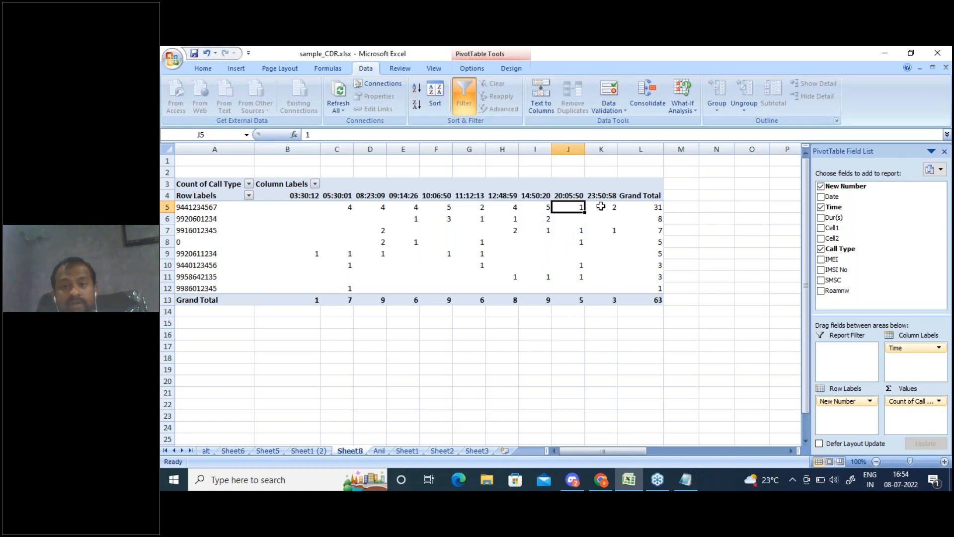
pyautogui.click(600, 206)
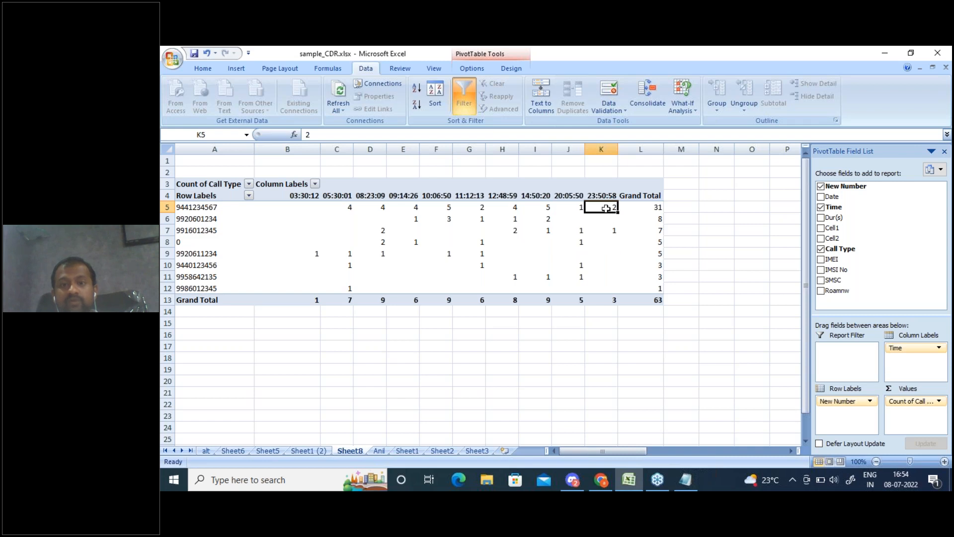
pyautogui.moveTo(605, 208)
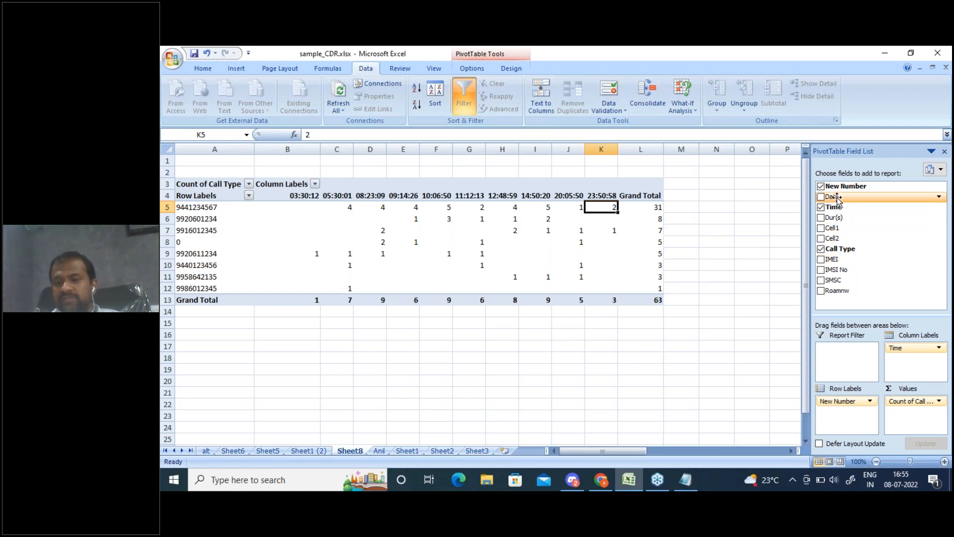
# Add Date below Time in the pivot table's column labels and check the first number's dated calls and total at 05:30:01
pyautogui.moveTo(838, 199); pyautogui.dragTo(913, 379)
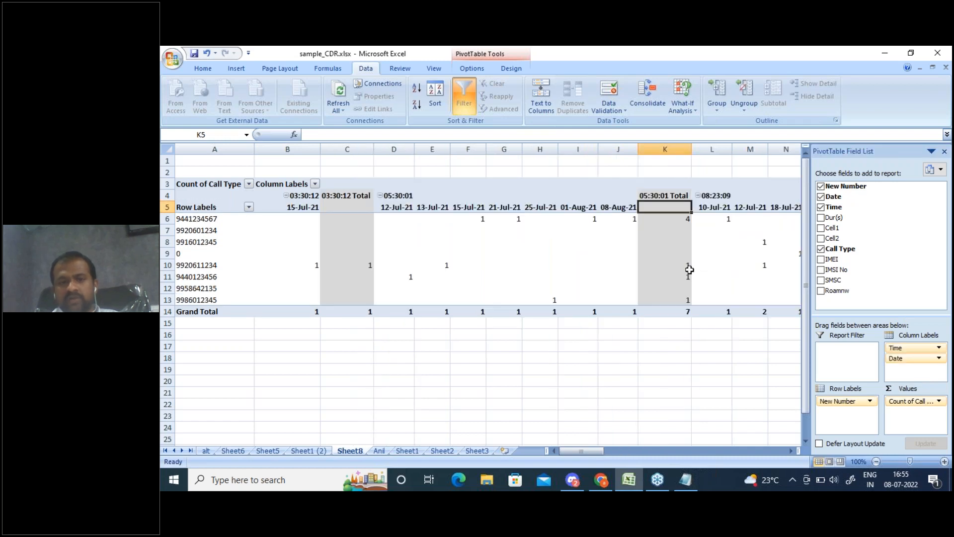
pyautogui.click(475, 220)
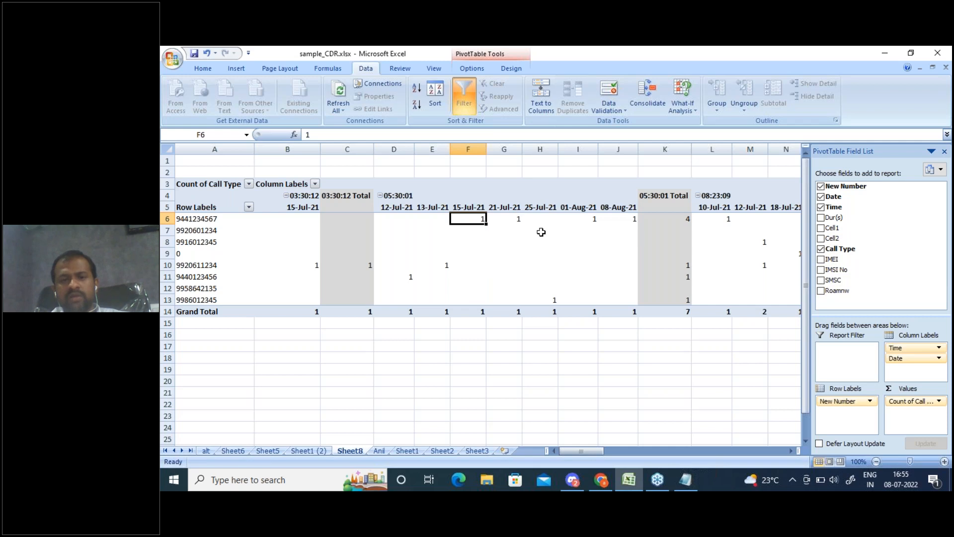
pyautogui.click(511, 208)
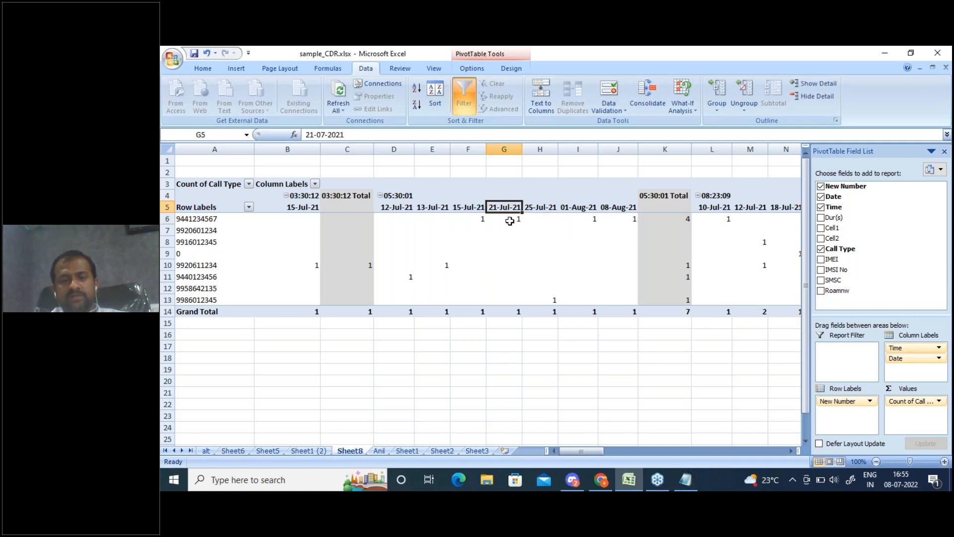
pyautogui.click(510, 221)
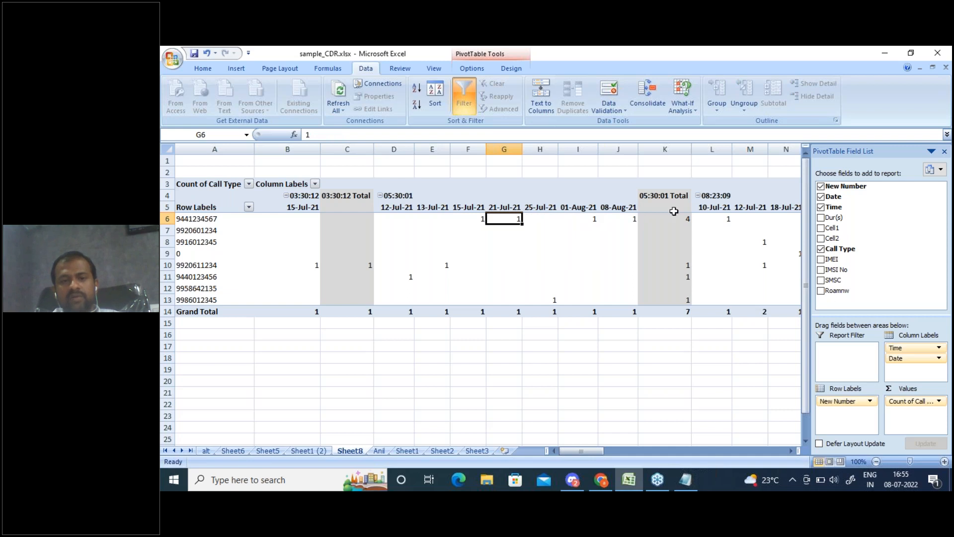
pyautogui.click(624, 219)
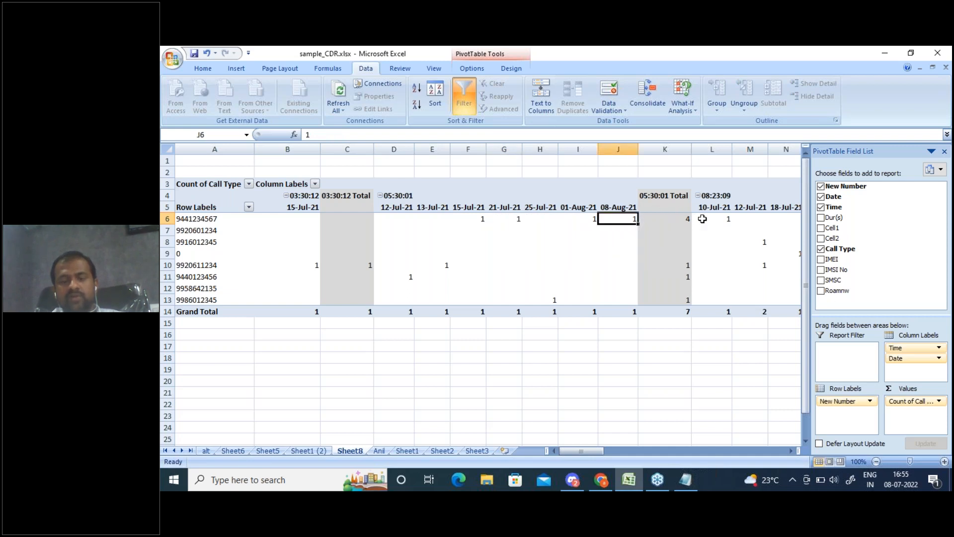
pyautogui.click(667, 215)
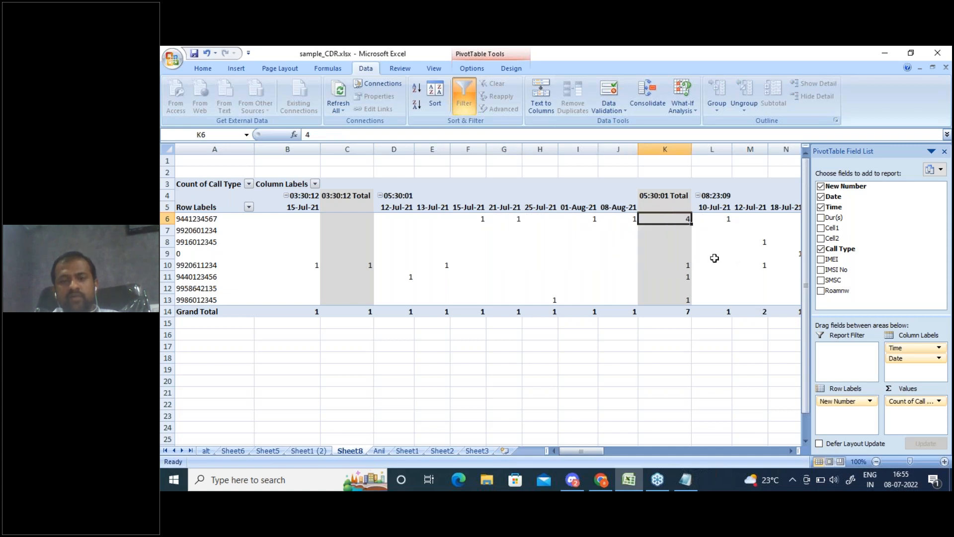
pyautogui.moveTo(575, 450); pyautogui.dragTo(621, 467)
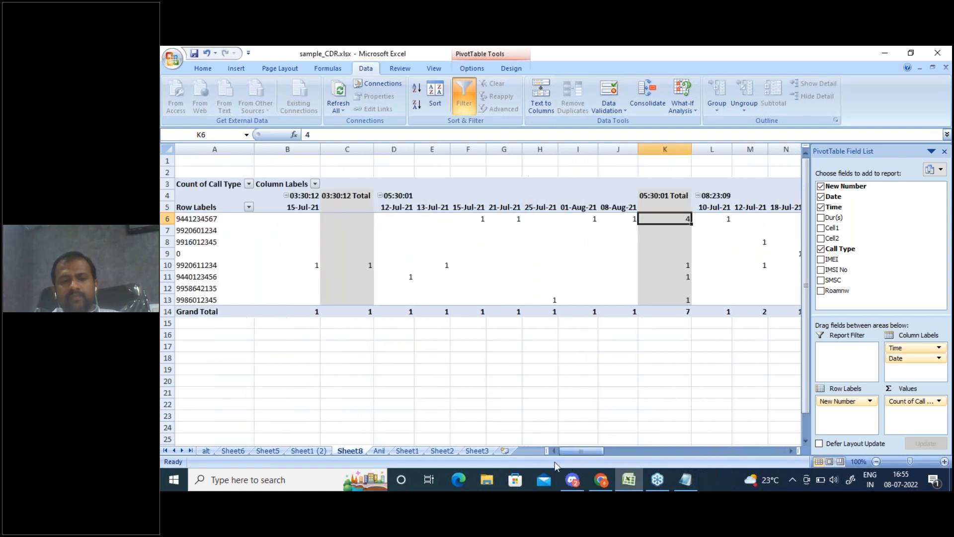
# Remove Time and Date from the pivot table's column labels and set the sheet zoom to 150%
pyautogui.click(938, 348)
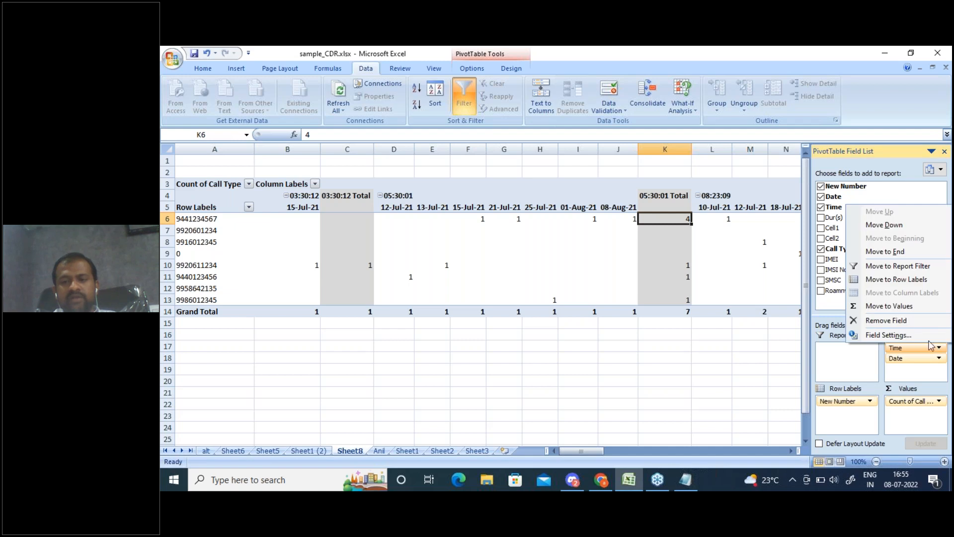
pyautogui.click(889, 321)
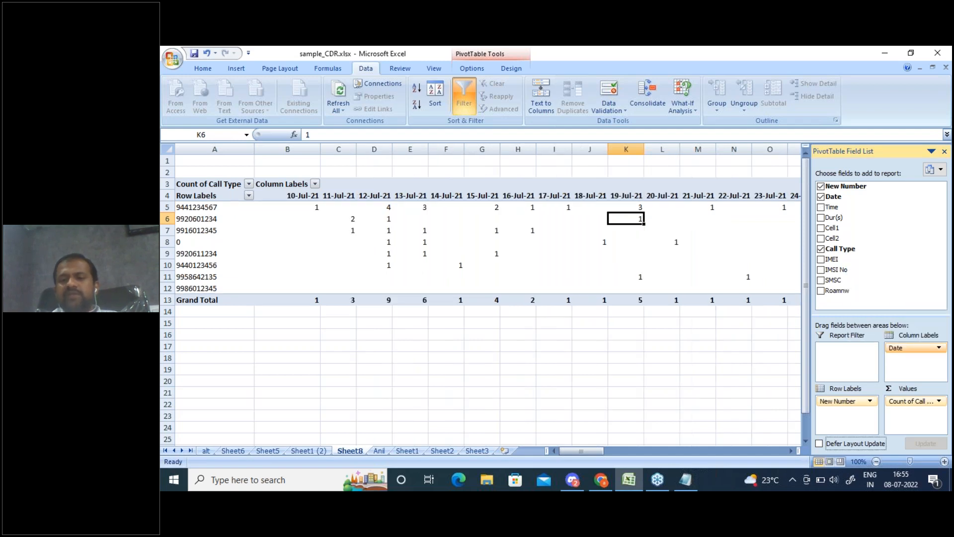
pyautogui.click(939, 348)
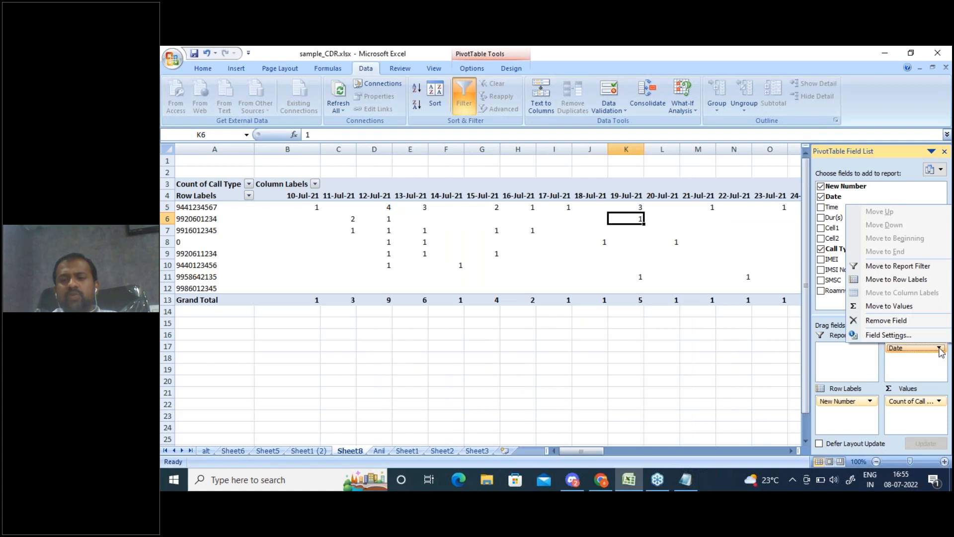
pyautogui.click(895, 322)
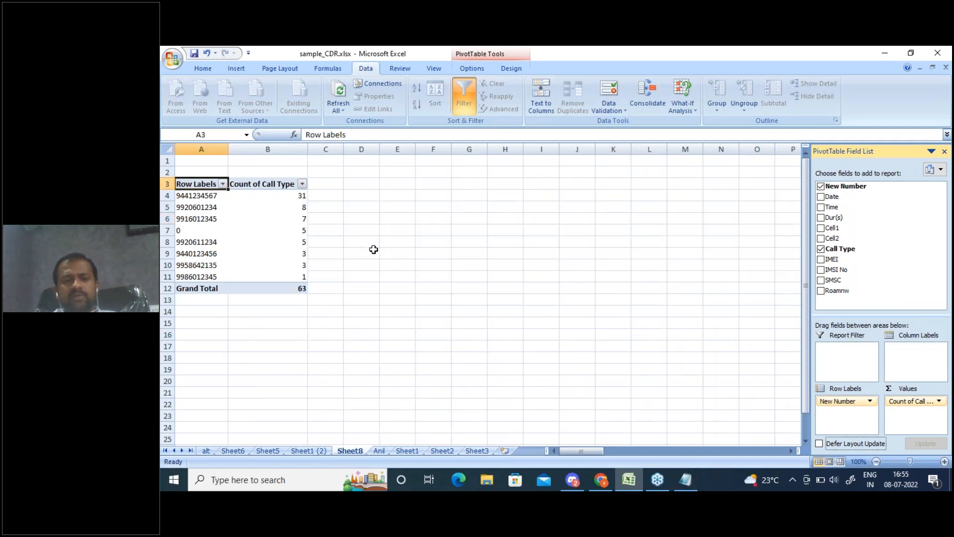
pyautogui.click(944, 462)
pyautogui.click(944, 461)
pyautogui.click(945, 461)
pyautogui.click(945, 461)
pyautogui.click(945, 461)
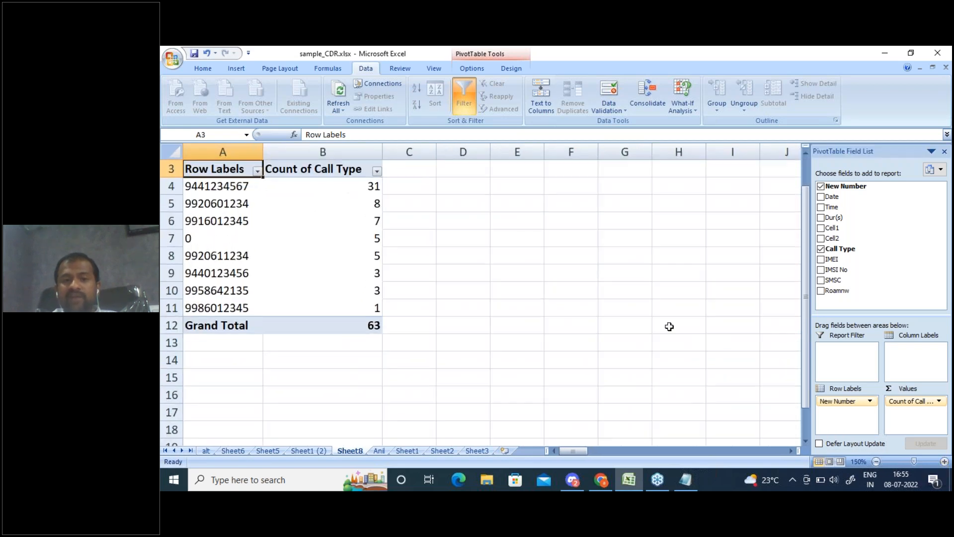
# Insert a 3-D pie chart of the call type counts per number, shrunk and placed beside the pivot table
pyautogui.click(274, 70)
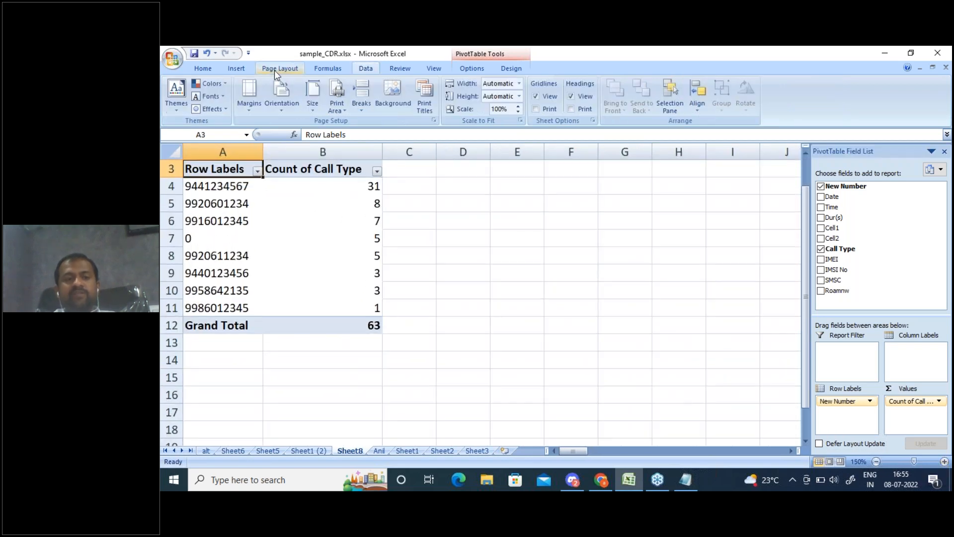
pyautogui.click(239, 70)
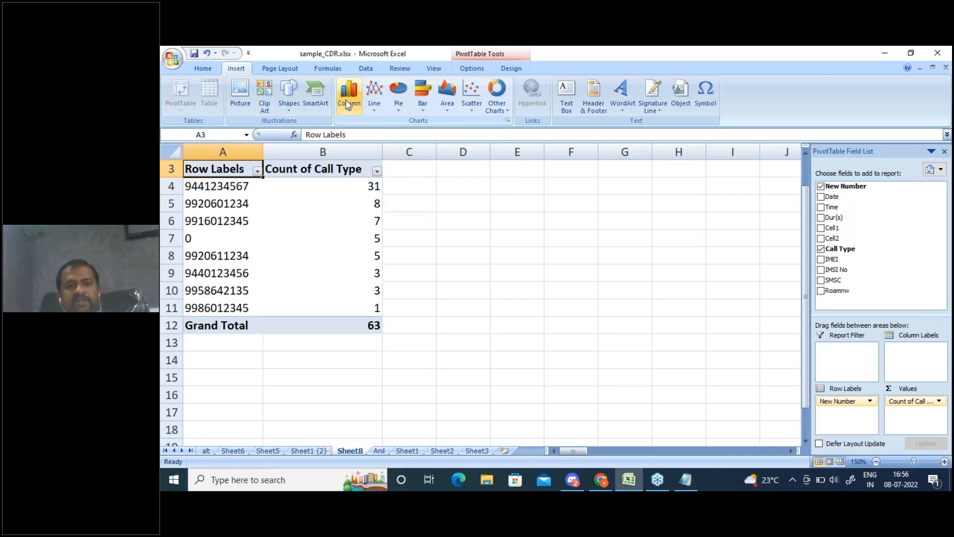
pyautogui.click(400, 109)
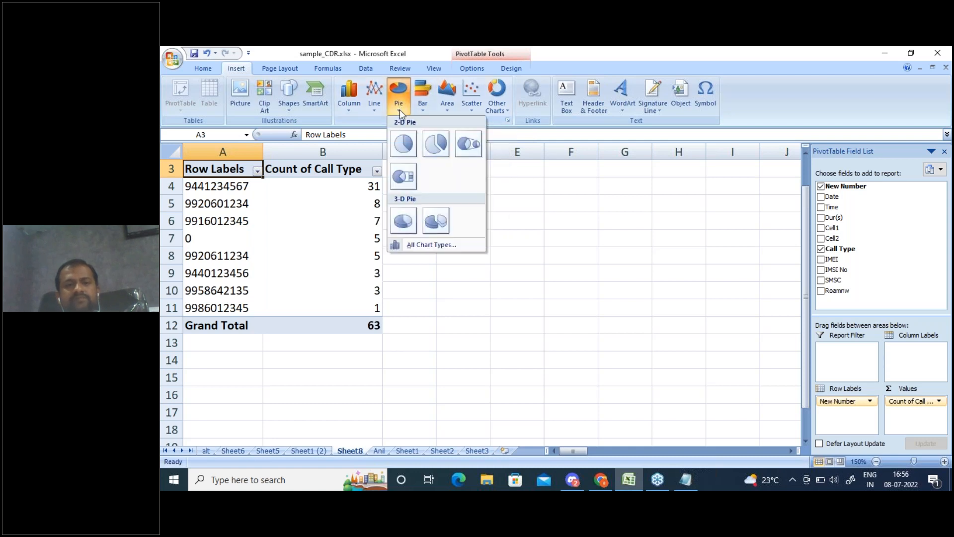
pyautogui.click(406, 218)
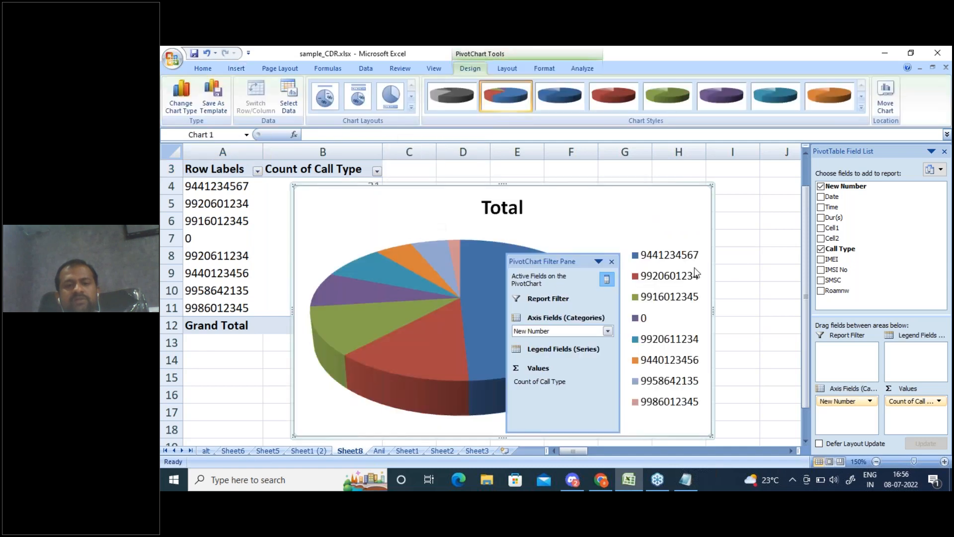
pyautogui.click(612, 261)
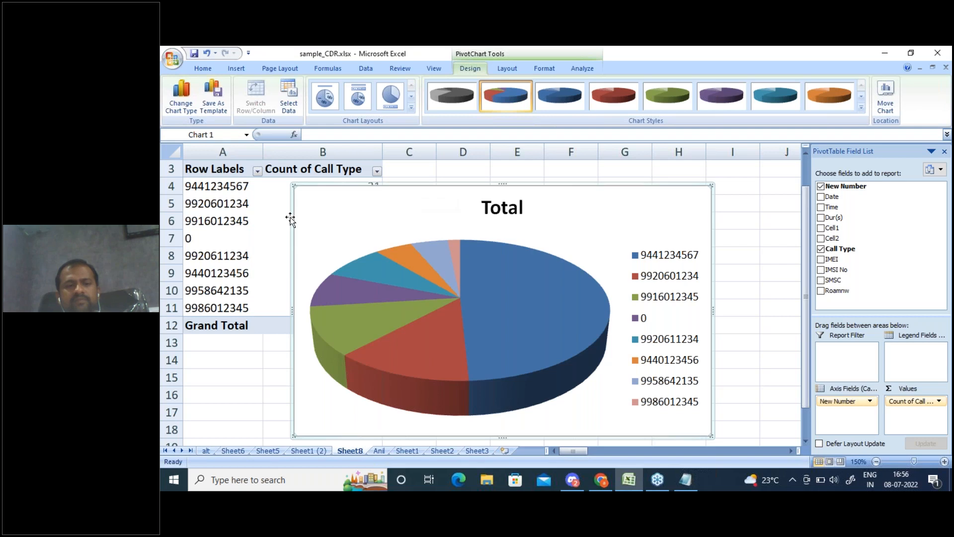
pyautogui.moveTo(293, 185); pyautogui.dragTo(404, 212)
pyautogui.moveTo(532, 219); pyautogui.dragTo(564, 164)
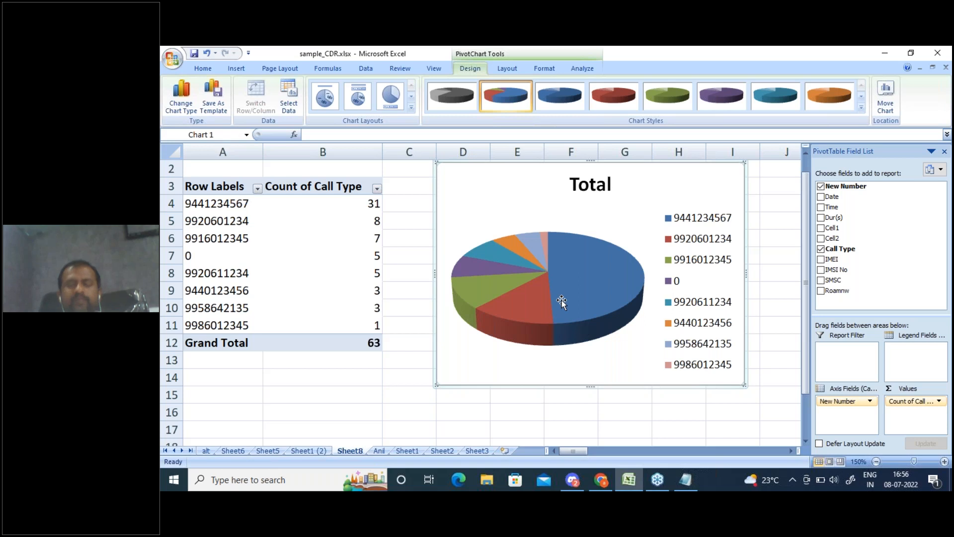
# Examine the pie chart's slices and legend, comparing the numbers' shares with their counts in the pivot table
pyautogui.moveTo(561, 303)
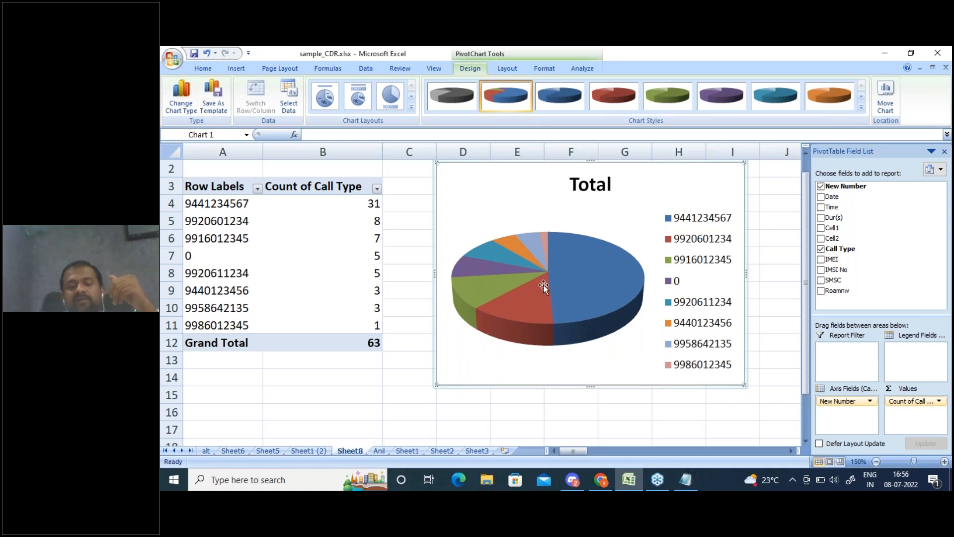
pyautogui.moveTo(544, 286)
pyautogui.moveTo(552, 267)
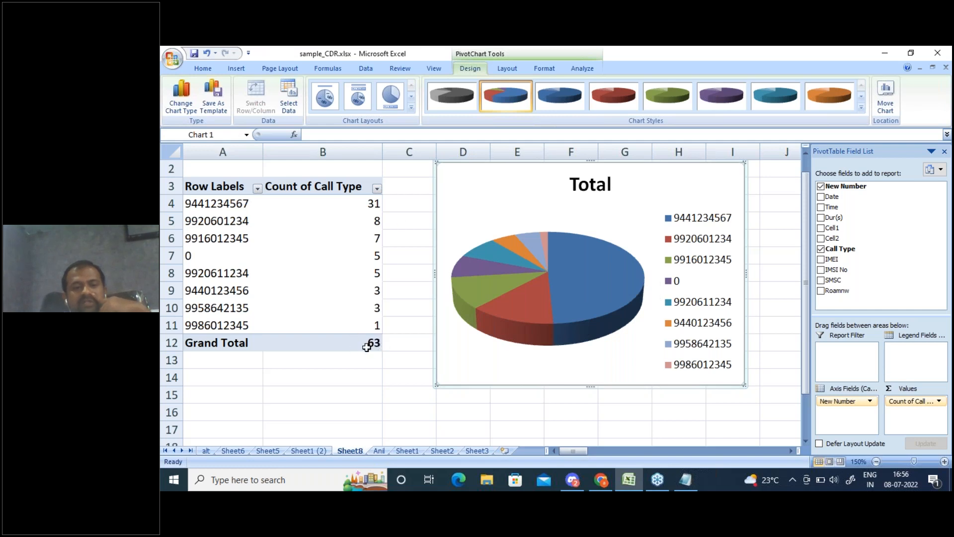
pyautogui.moveTo(372, 204)
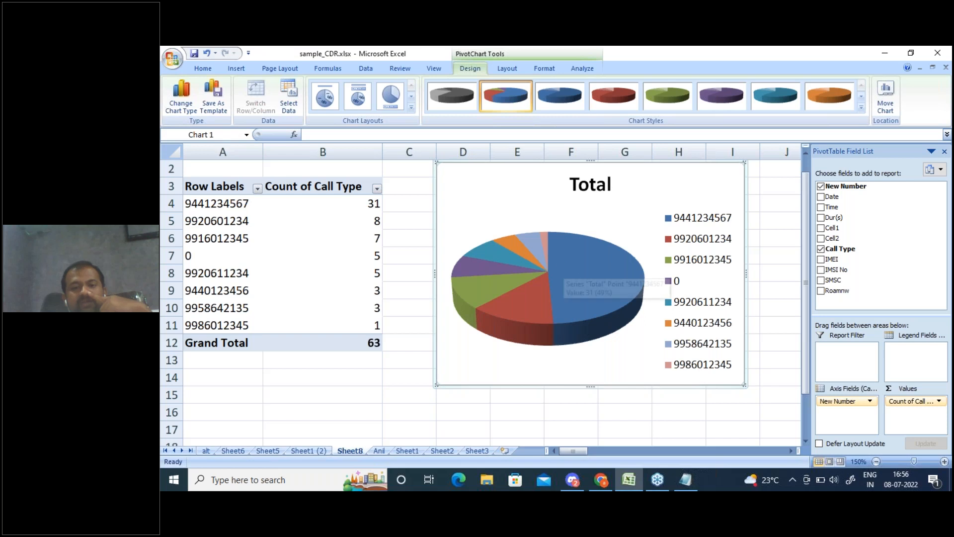
pyautogui.moveTo(708, 219)
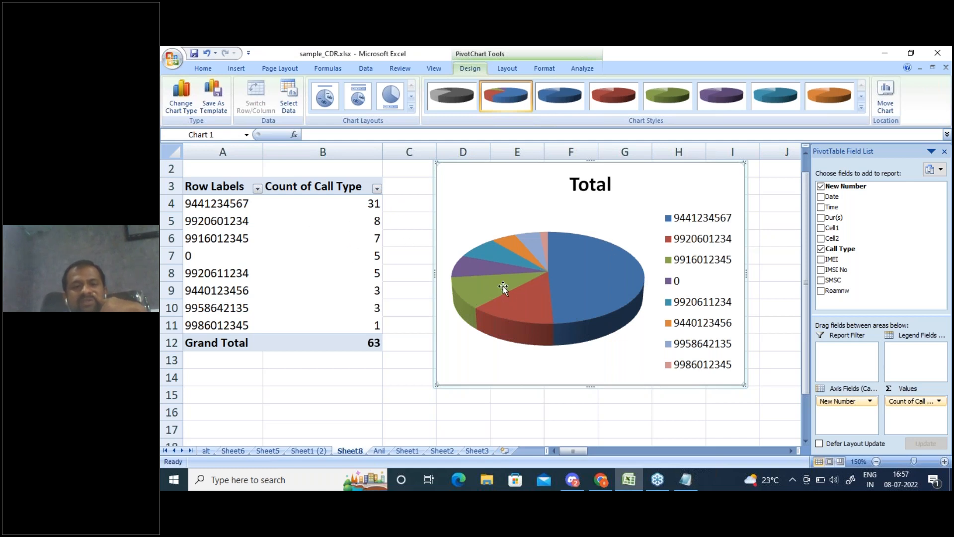
pyautogui.moveTo(493, 291)
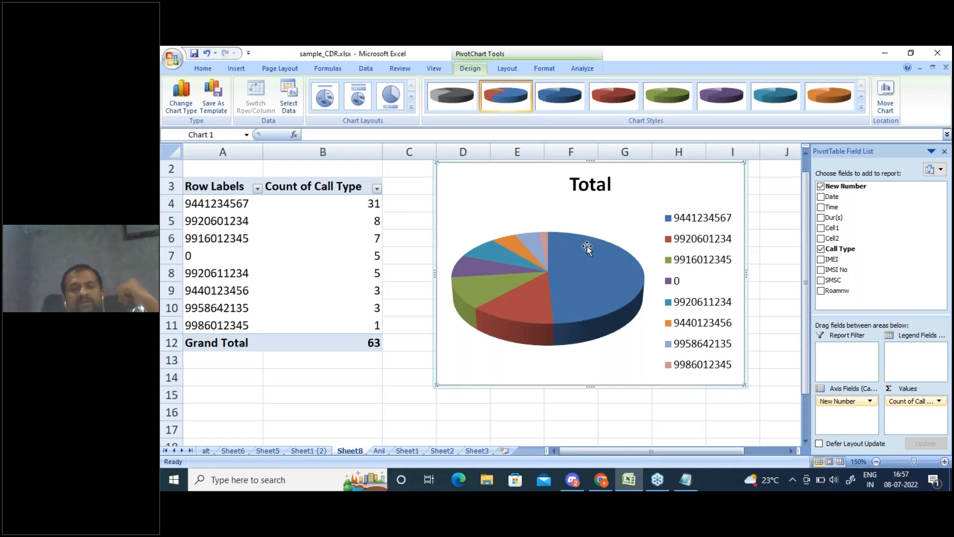
pyautogui.moveTo(544, 249)
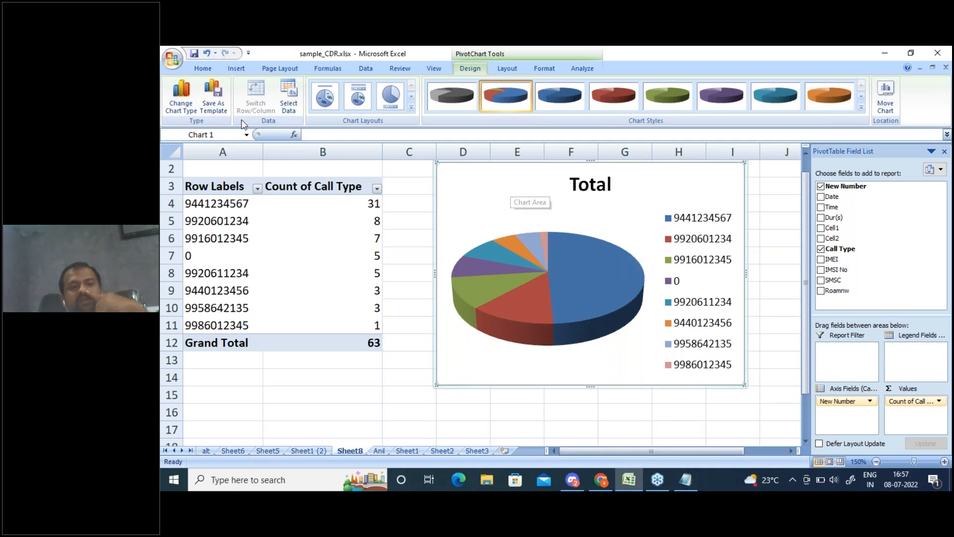
# Cut the 3-D pie chart from Sheet8, leaving only the pivot table
pyautogui.rightClick(473, 170)
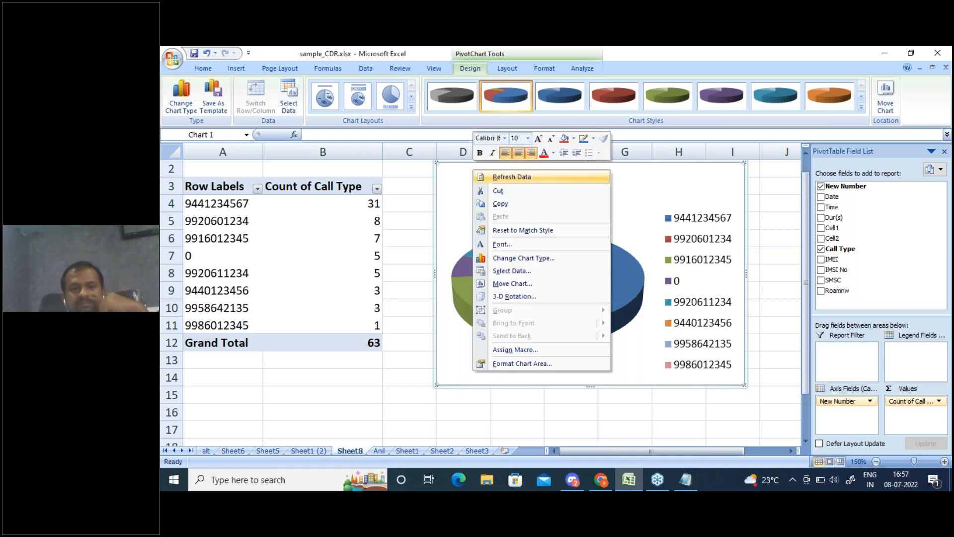
pyautogui.click(509, 193)
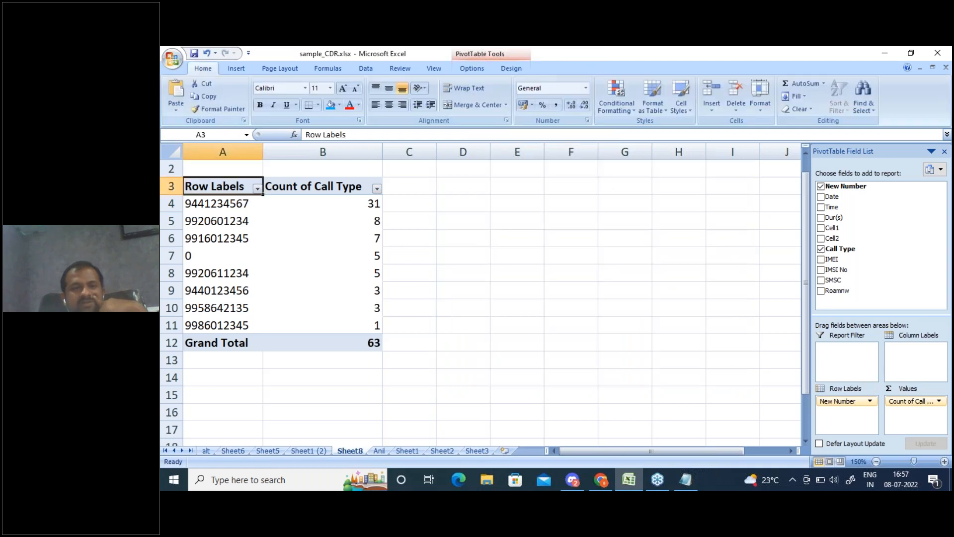
# Insert a 3-D column chart of the call type counts per number, hide its filter pane, and resize it beside the pivot table
pyautogui.click(244, 71)
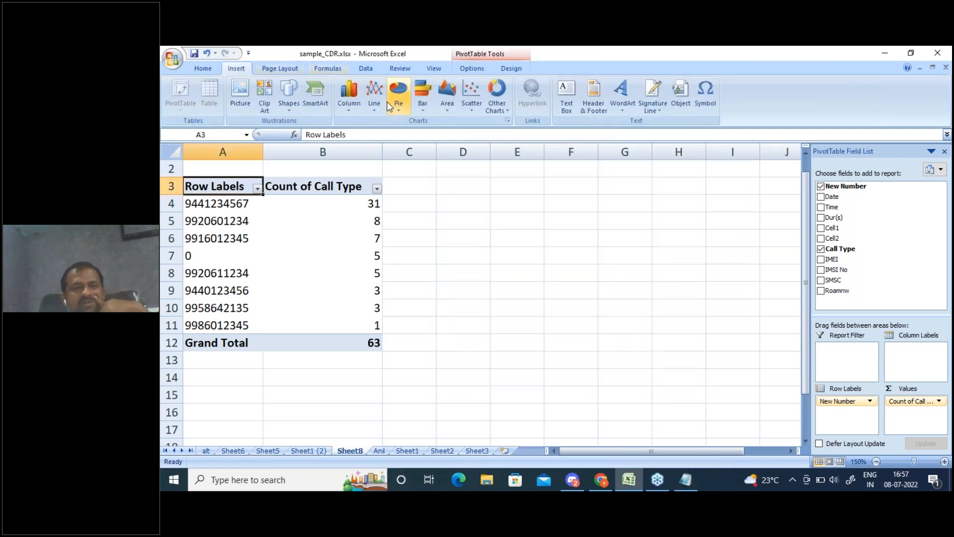
pyautogui.click(354, 113)
pyautogui.click(362, 193)
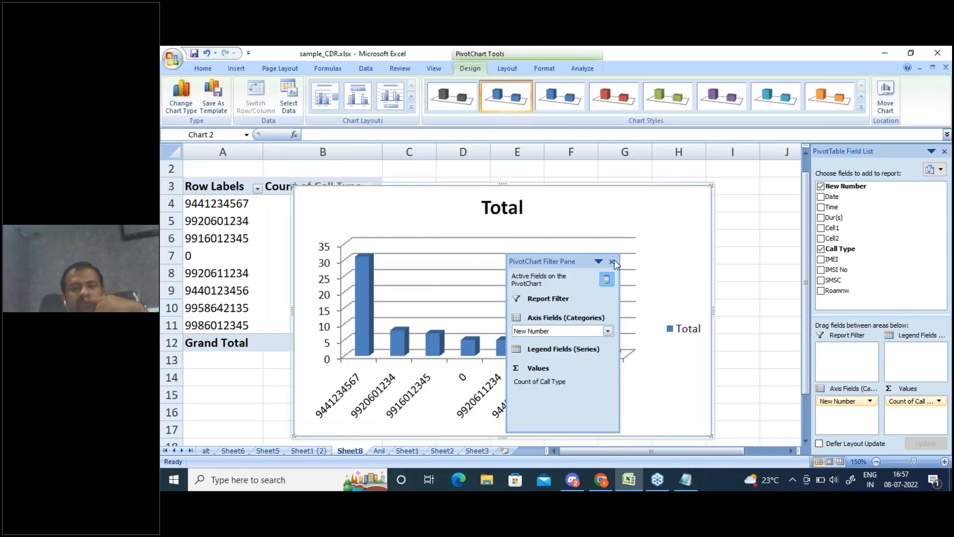
pyautogui.click(611, 262)
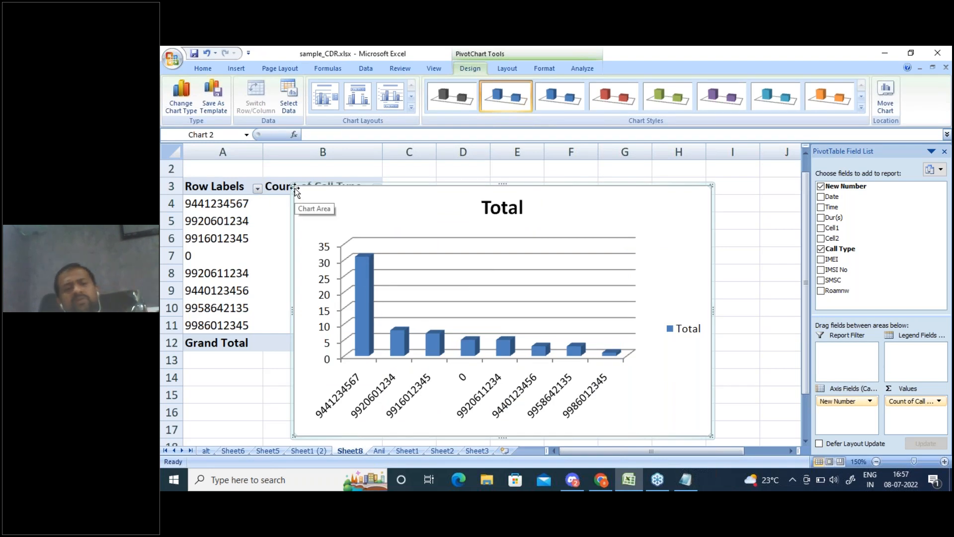
pyautogui.moveTo(294, 188); pyautogui.dragTo(485, 178)
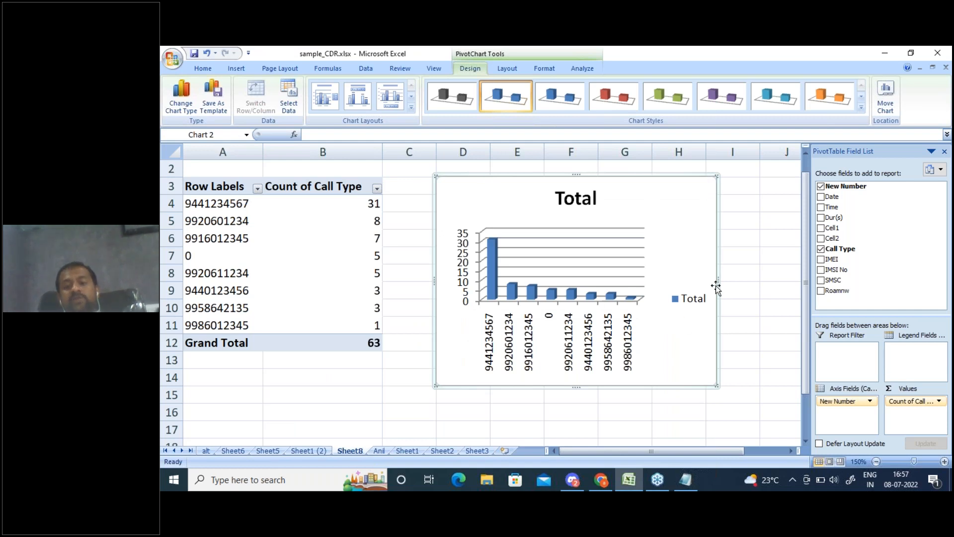
pyautogui.moveTo(716, 284); pyautogui.dragTo(766, 264)
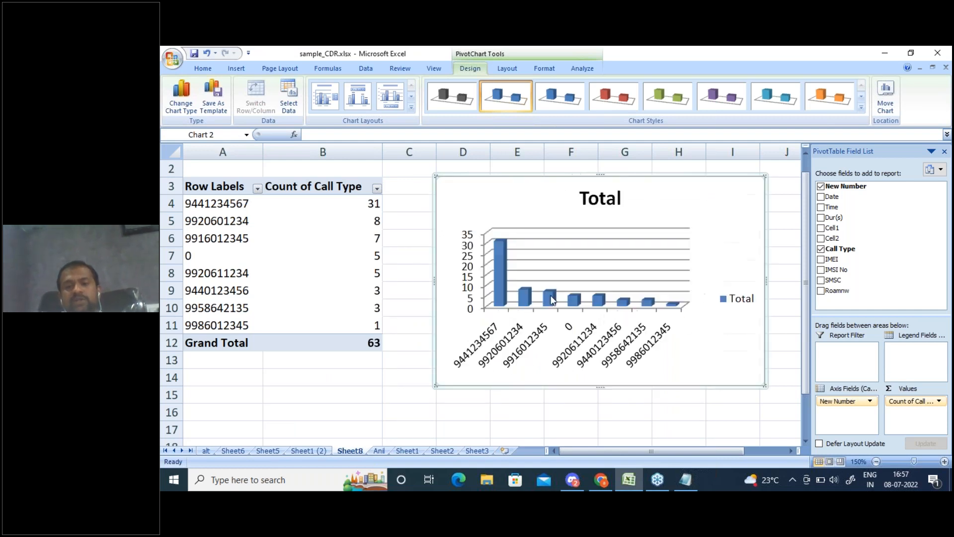
pyautogui.moveTo(503, 243)
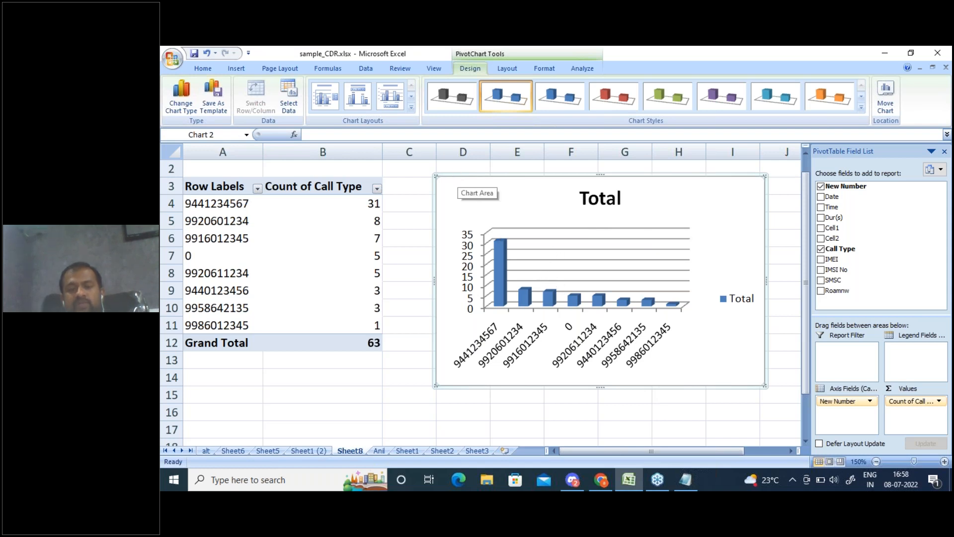
# Copy the 3-D column chart, and cut it from Sheet8
pyautogui.rightClick(457, 178)
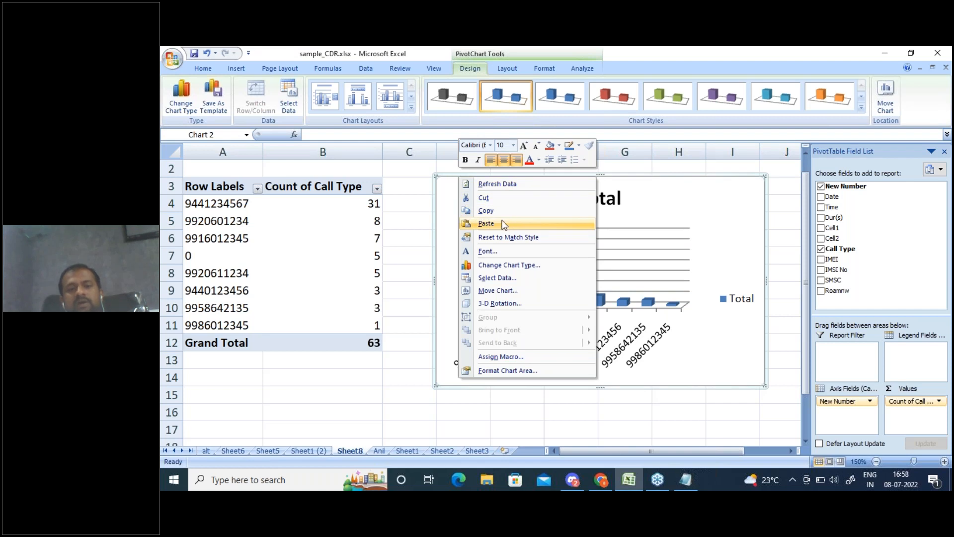
pyautogui.click(486, 211)
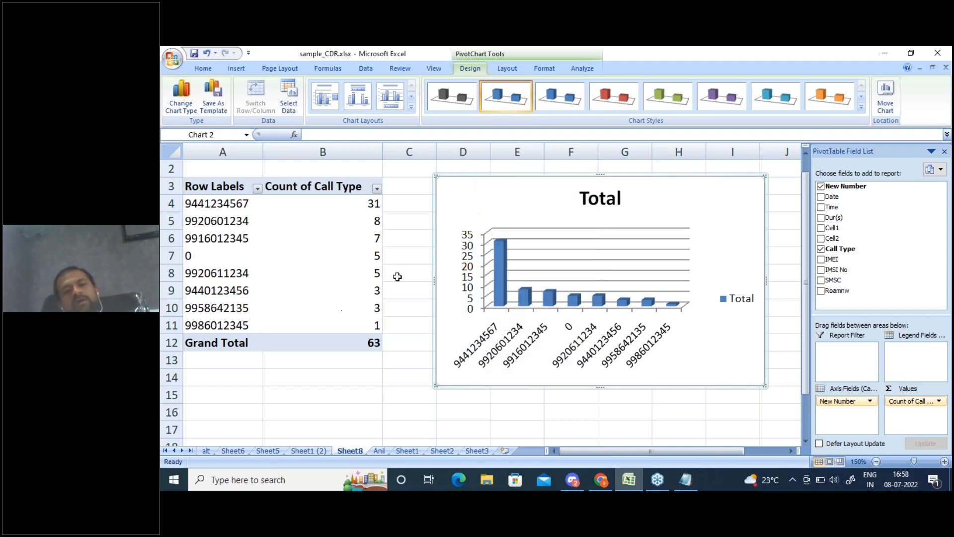
pyautogui.rightClick(470, 175)
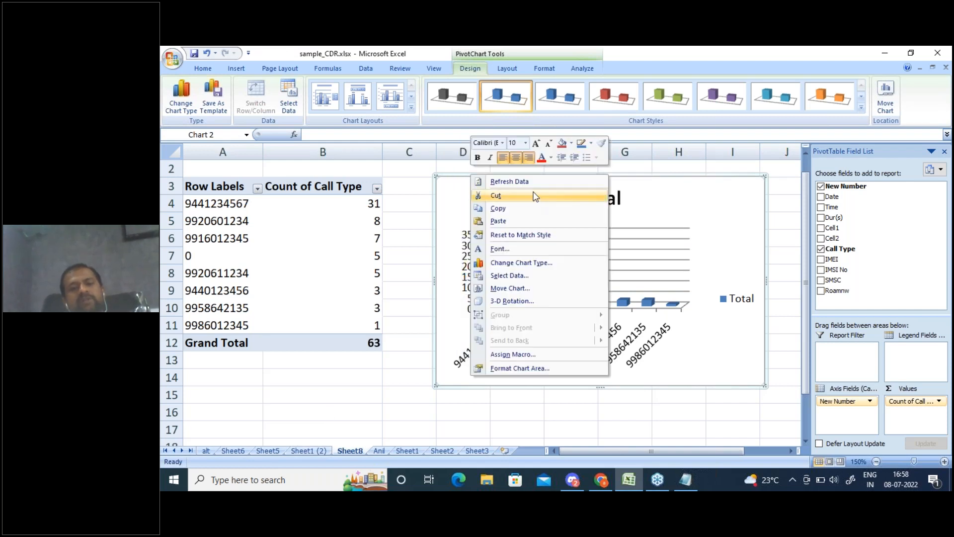
pyautogui.click(534, 195)
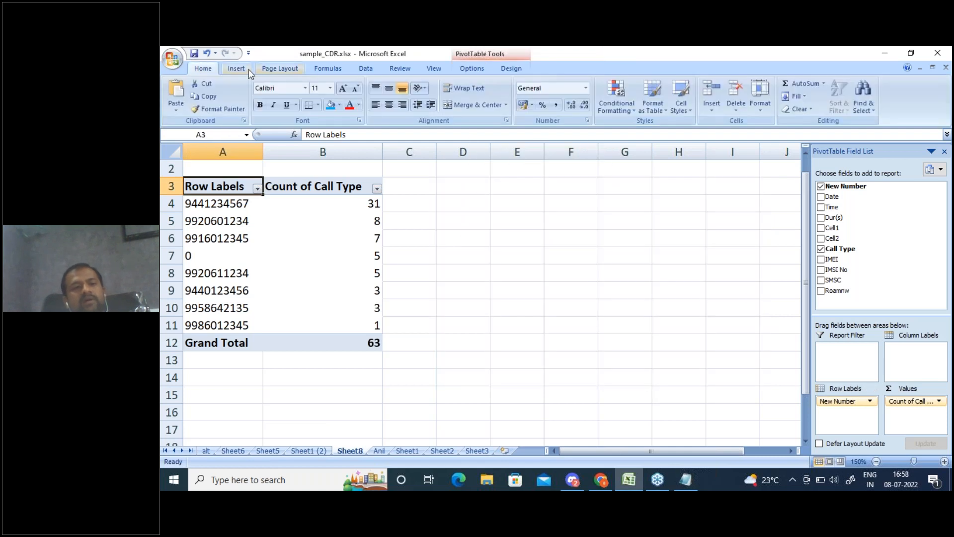
# Insert an exploded 3-D pie chart of the call type counts per number and close its filter pane
pyautogui.click(240, 72)
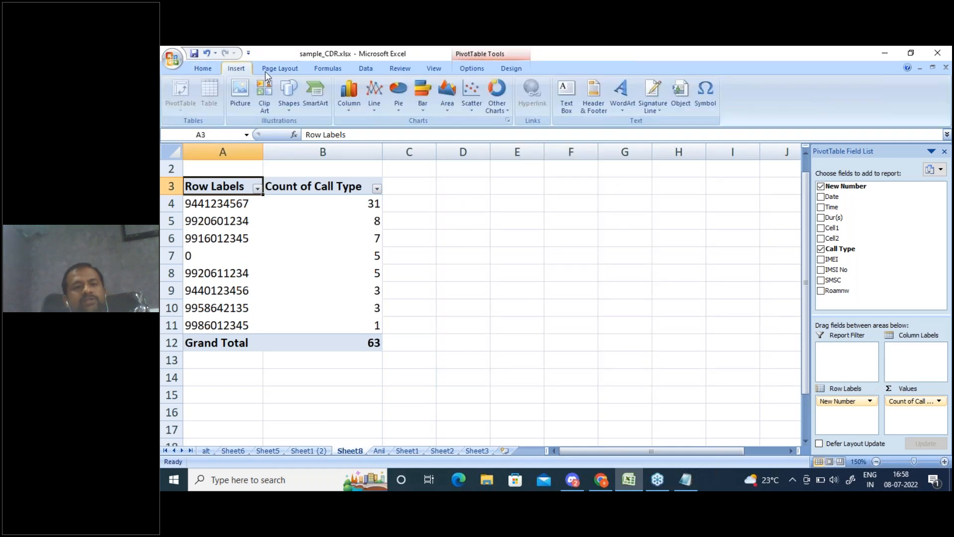
pyautogui.click(399, 111)
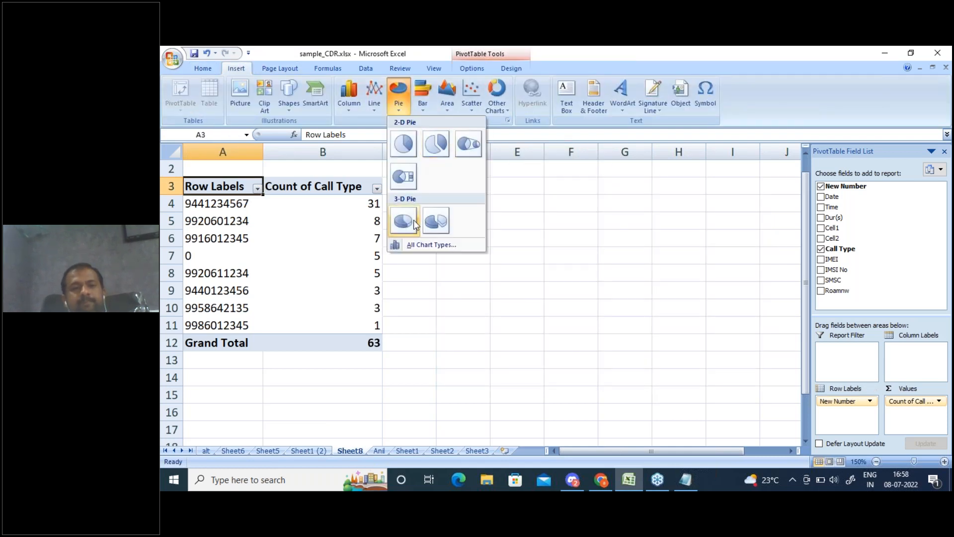
pyautogui.click(435, 222)
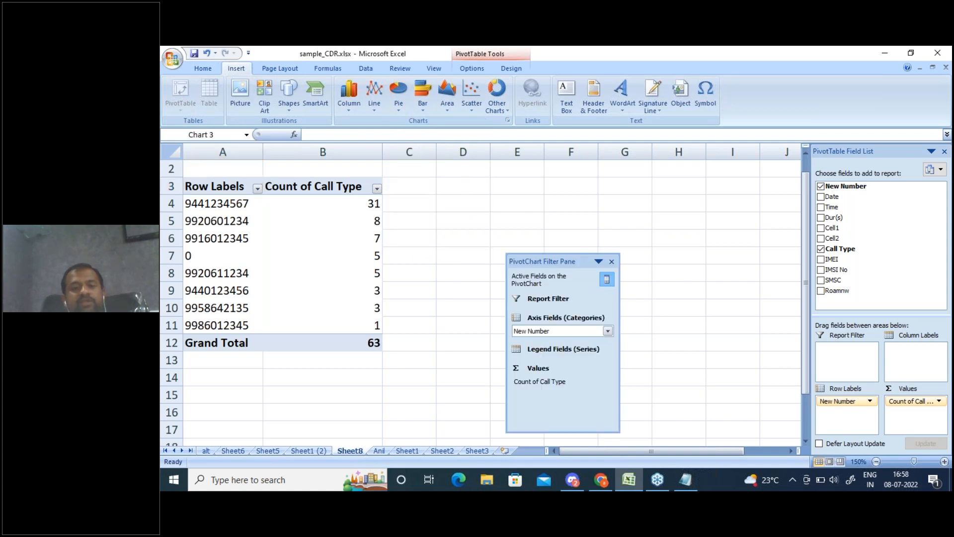
pyautogui.click(612, 261)
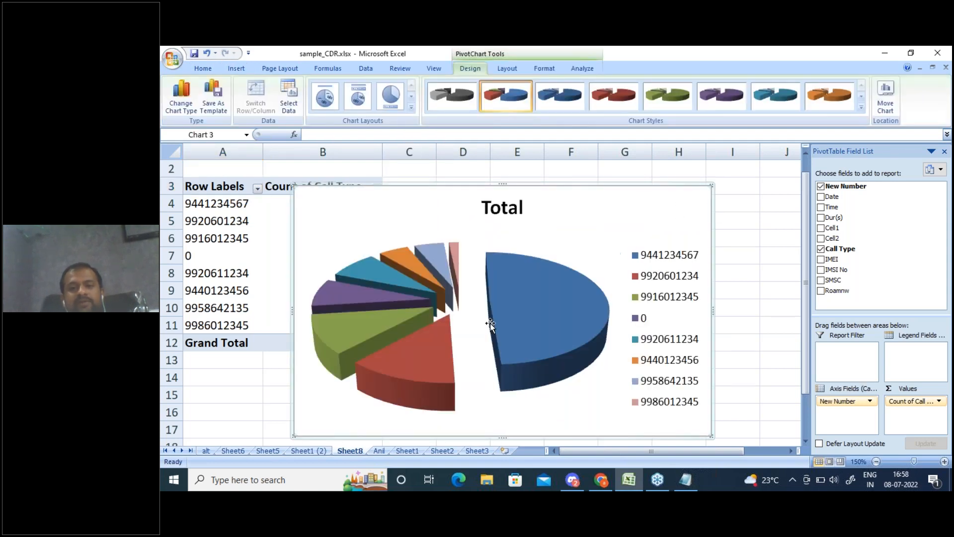
# Launch Microsoft Office PowerPoint 2007 with a blank presentation and open the options for its first slide
pyautogui.click(258, 481)
pyautogui.write('power')
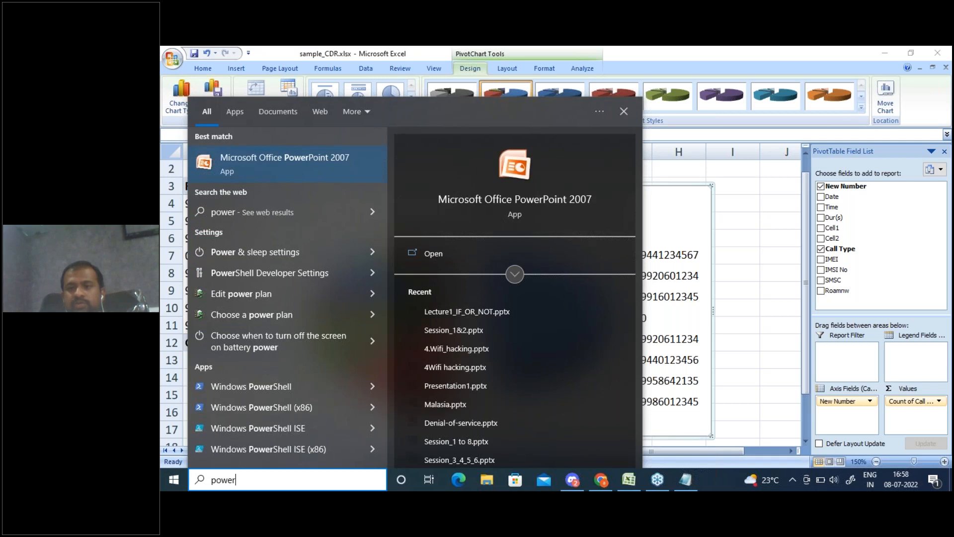
pyautogui.press('Return')
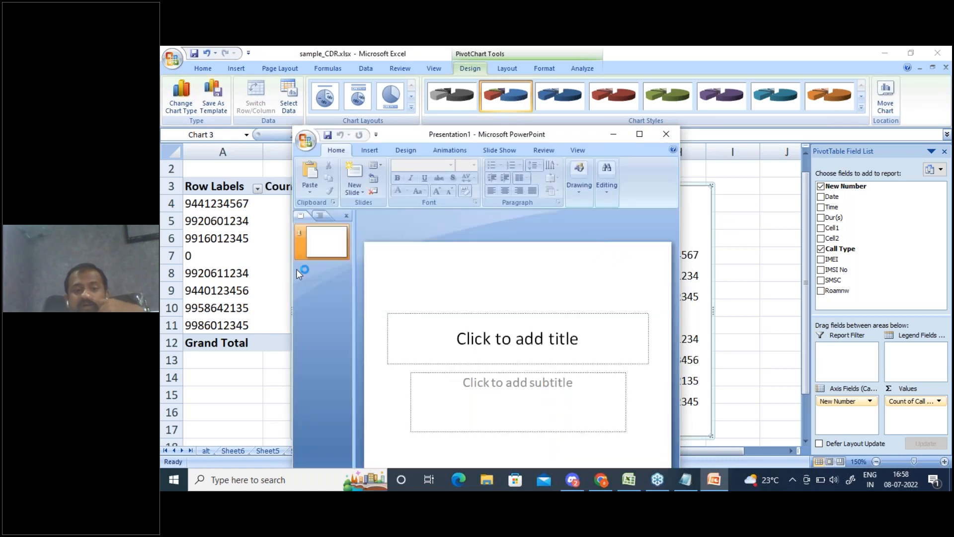
pyautogui.rightClick(336, 249)
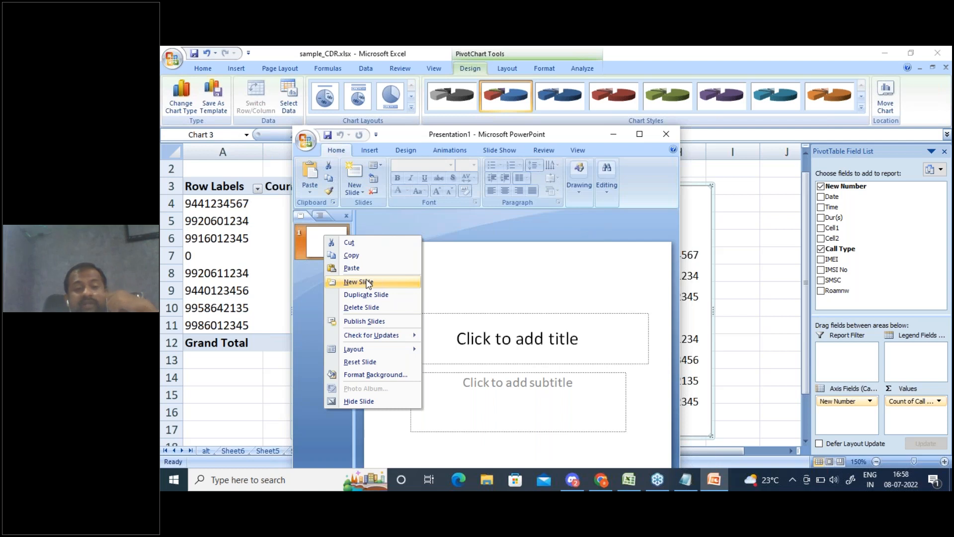
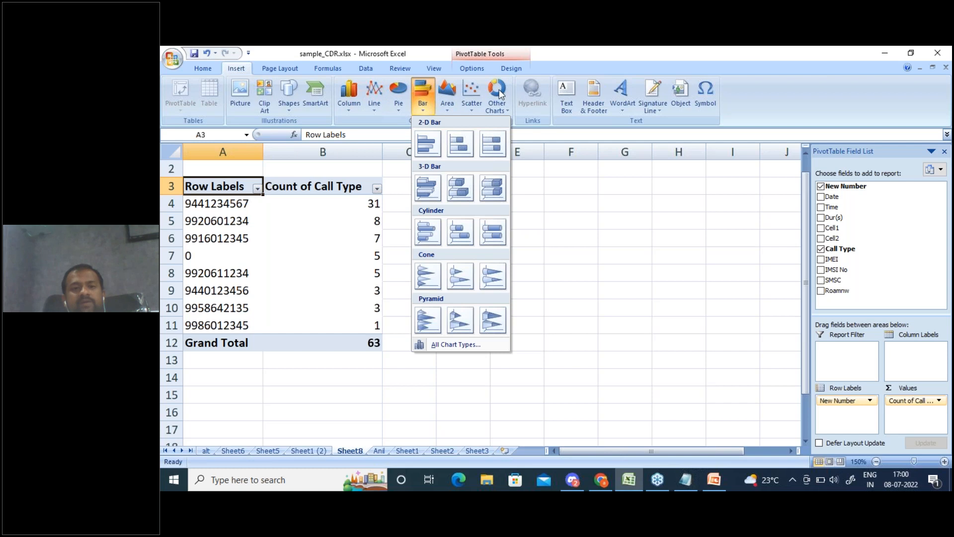
# Insert an exploded doughnut chart of the call type counts, close its filter pane, and shrink it beside the pivot table
pyautogui.click(499, 95)
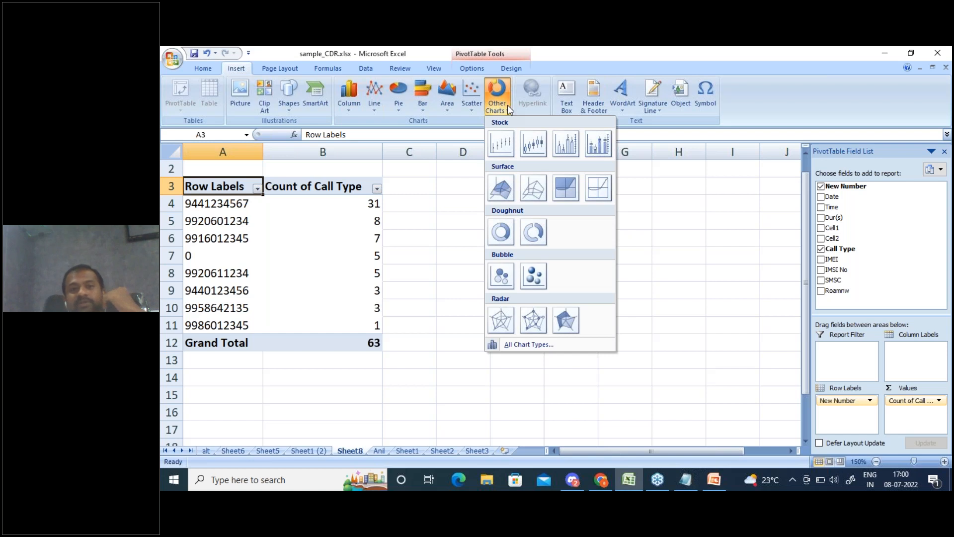
pyautogui.click(534, 244)
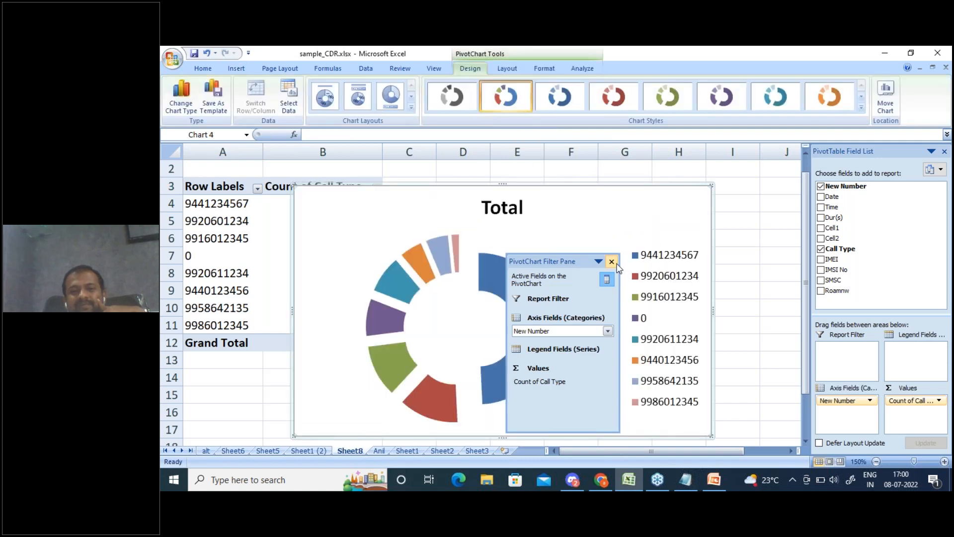
pyautogui.click(612, 262)
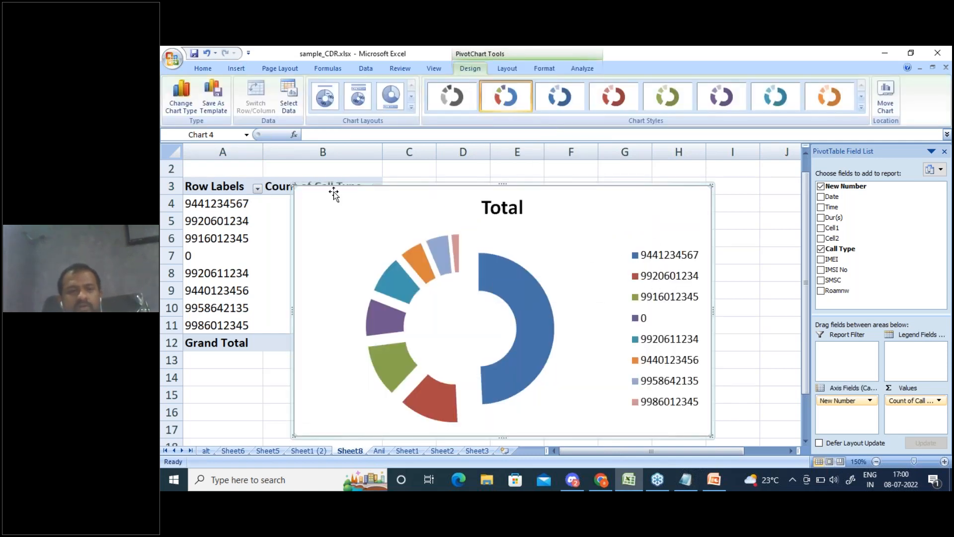
pyautogui.moveTo(294, 185); pyautogui.dragTo(458, 181)
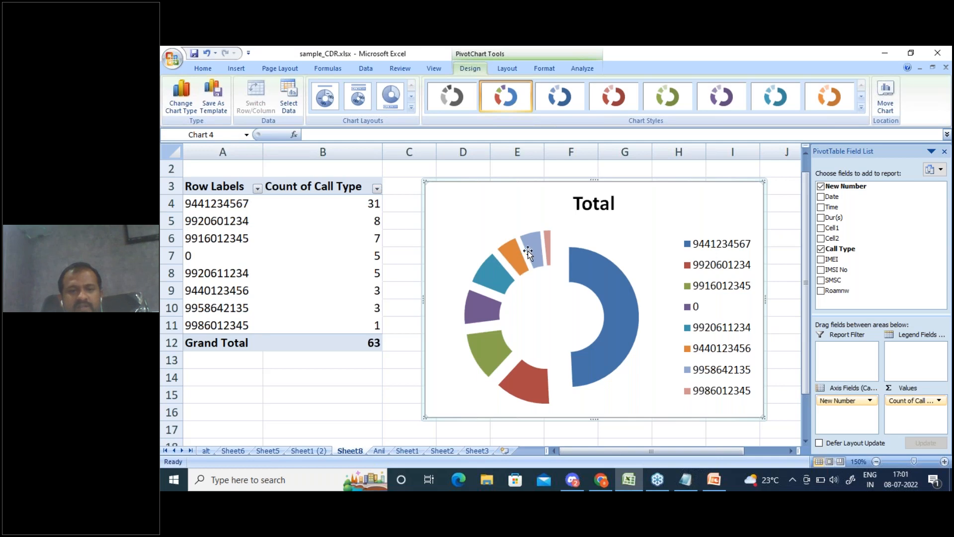
pyautogui.moveTo(549, 246)
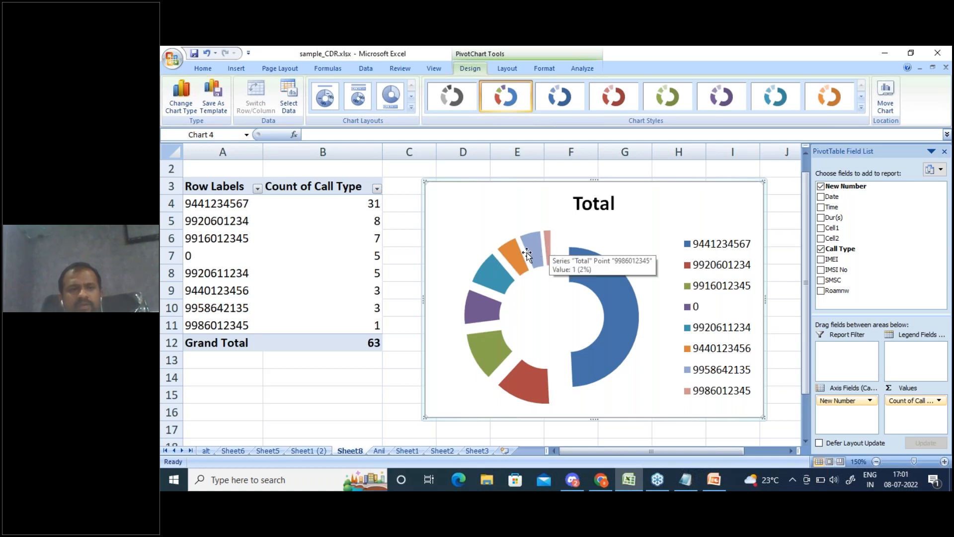
# Cut the exploded doughnut chart from Sheet8, leaving only the pivot table
pyautogui.click(284, 70)
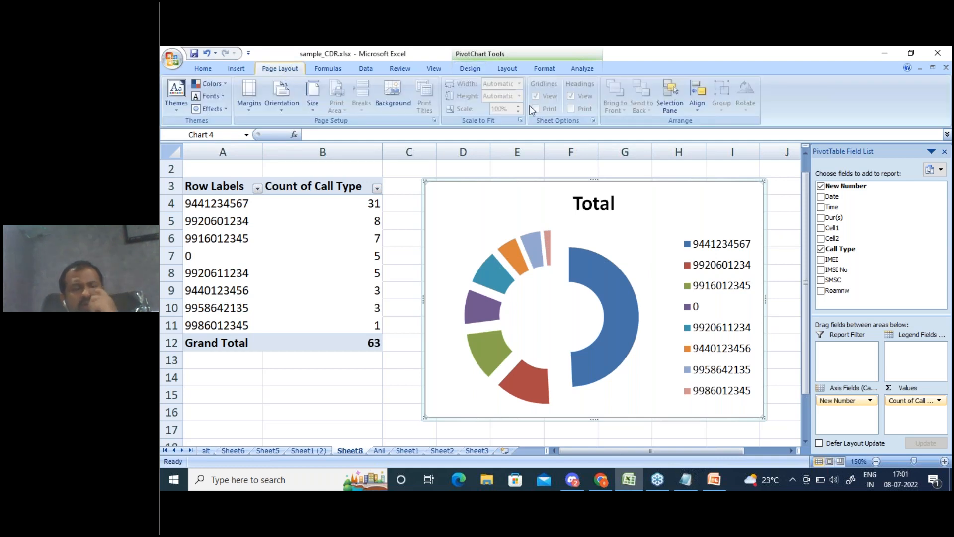
pyautogui.rightClick(516, 181)
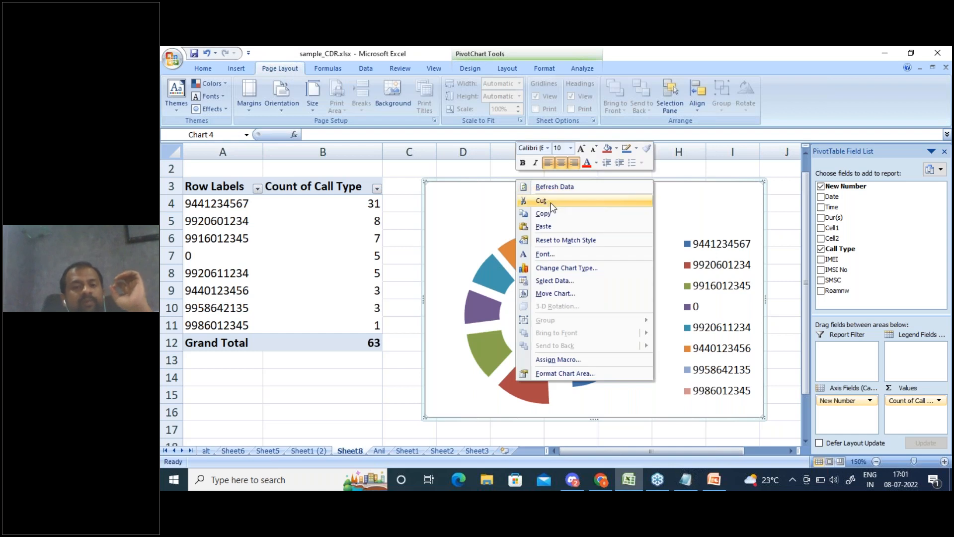
pyautogui.click(541, 201)
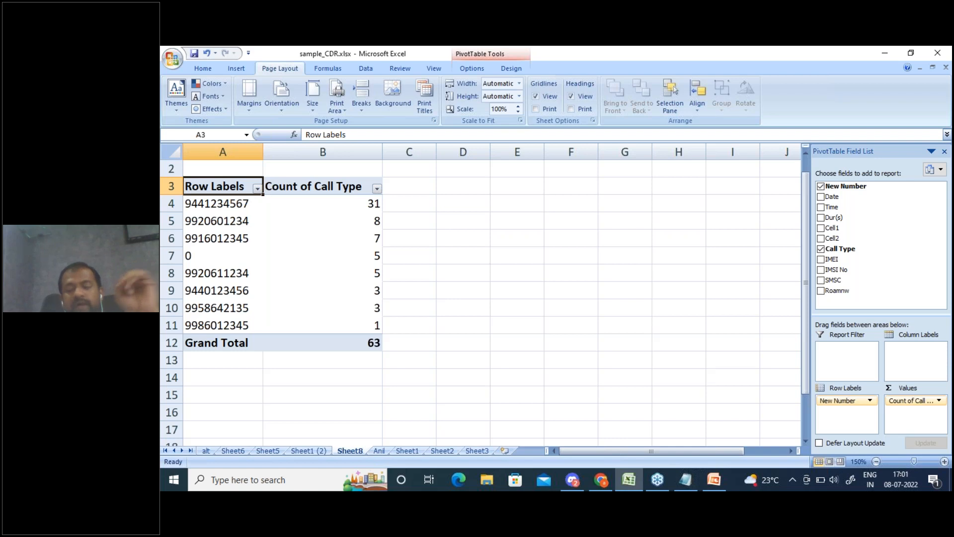
pyautogui.click(379, 451)
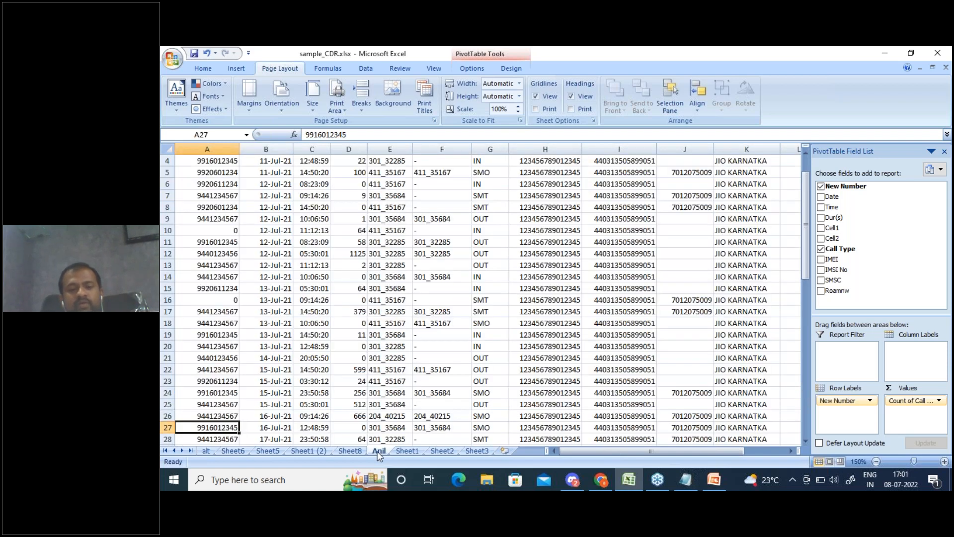
pyautogui.click(350, 451)
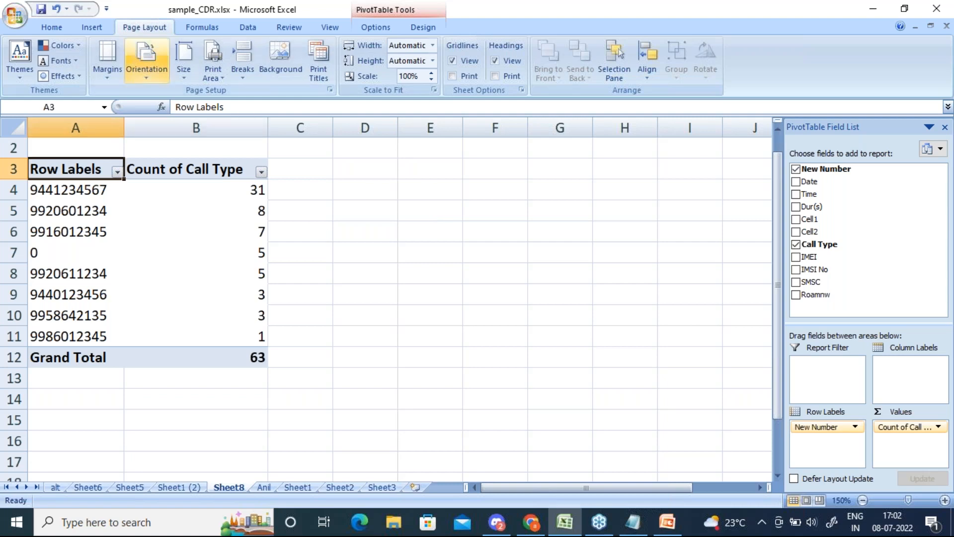
pyautogui.click(92, 28)
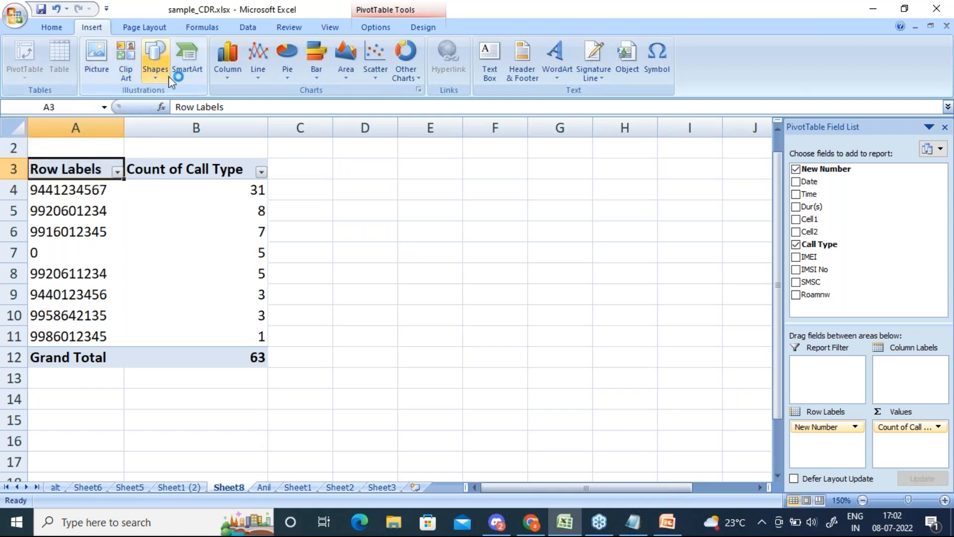
pyautogui.click(147, 29)
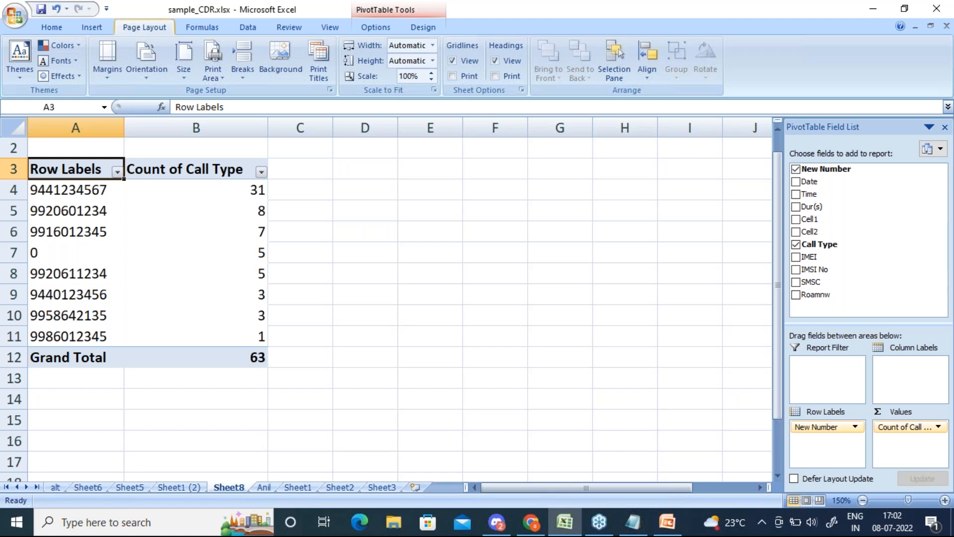
pyautogui.click(203, 28)
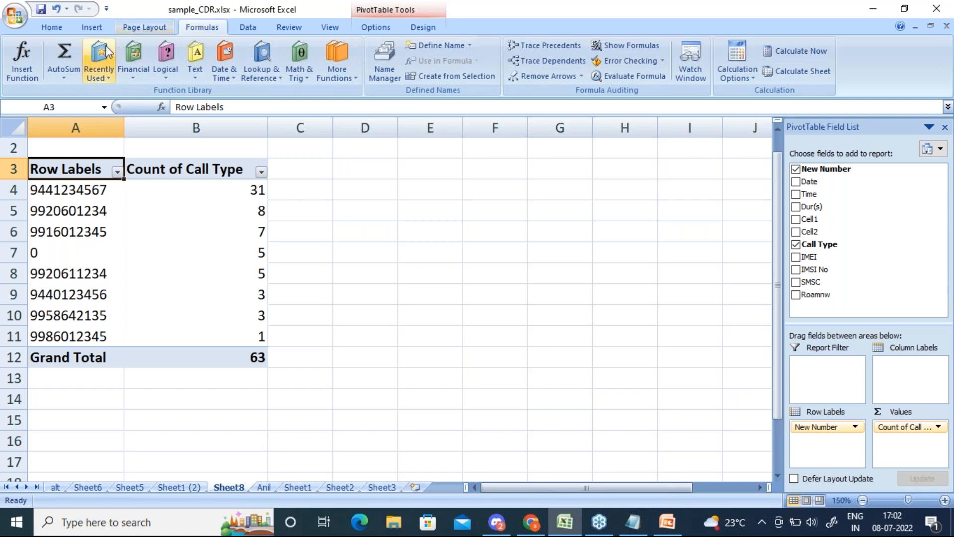
pyautogui.click(328, 311)
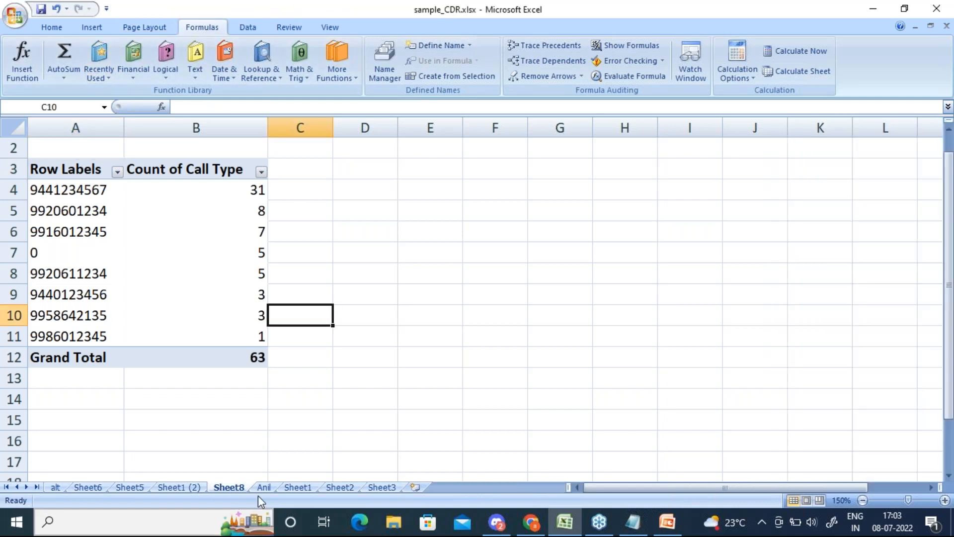
# Go to the sheet holding the raw call detail records and display the commands for inserting objects
pyautogui.click(264, 488)
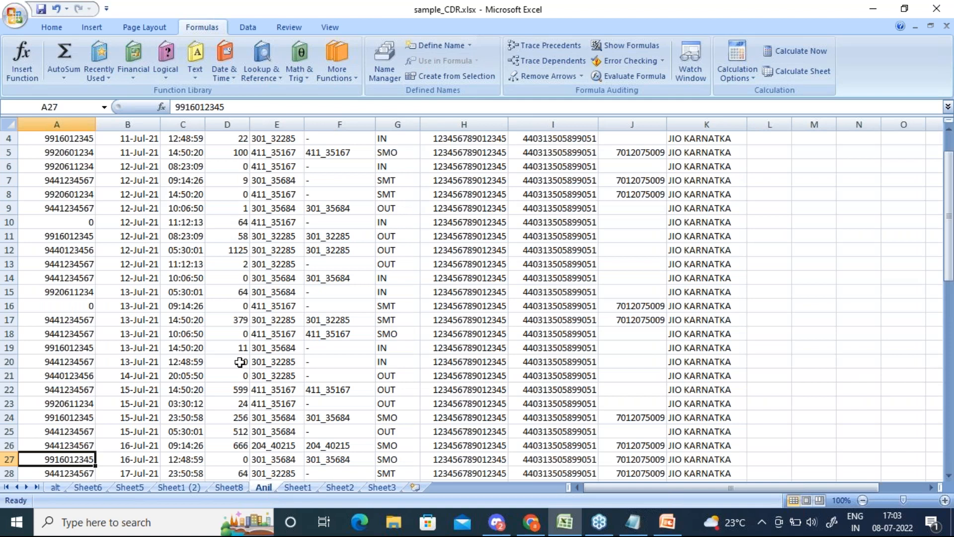
pyautogui.click(58, 29)
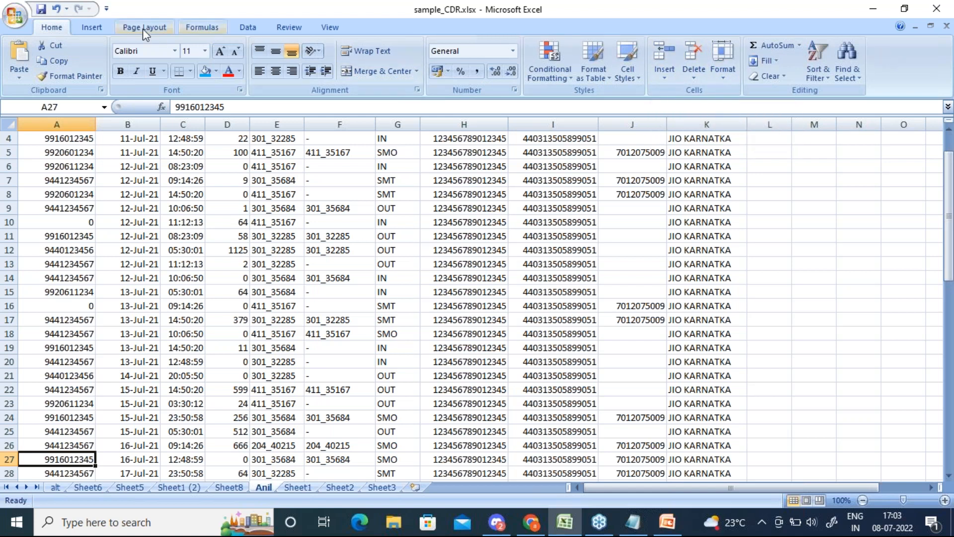
pyautogui.click(99, 26)
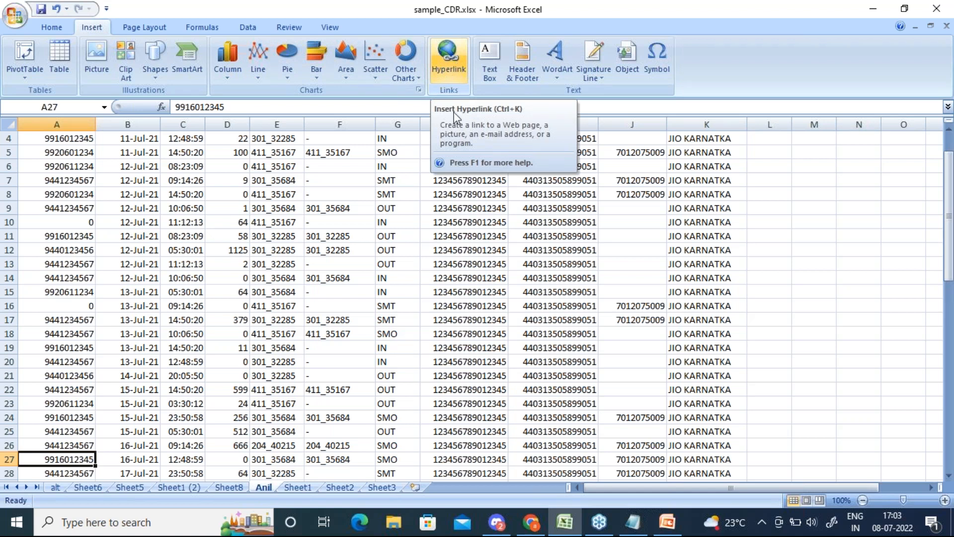
# Examine the functions offered under AutoSum, Logical, Financial, Recently Used, Text, and Lookup & Reference
pyautogui.click(458, 71)
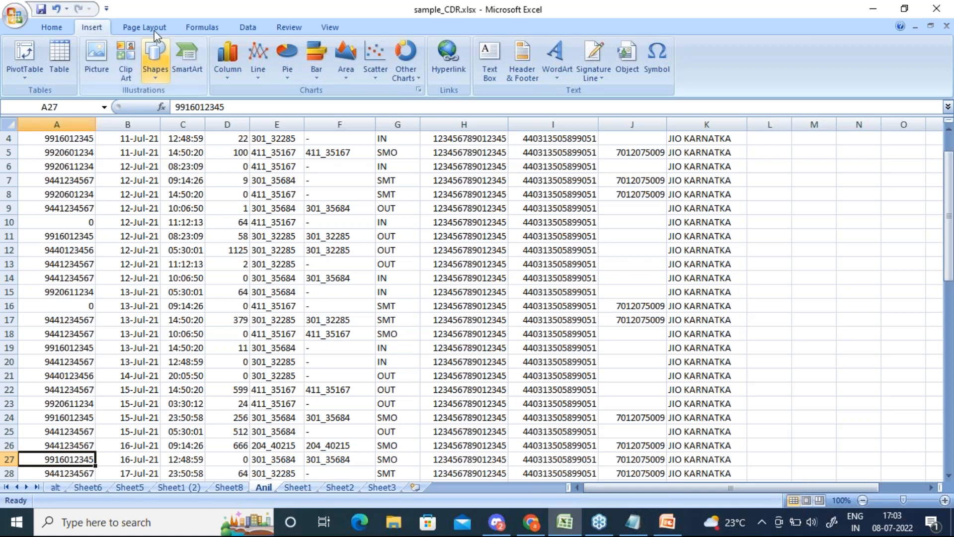
pyautogui.click(212, 30)
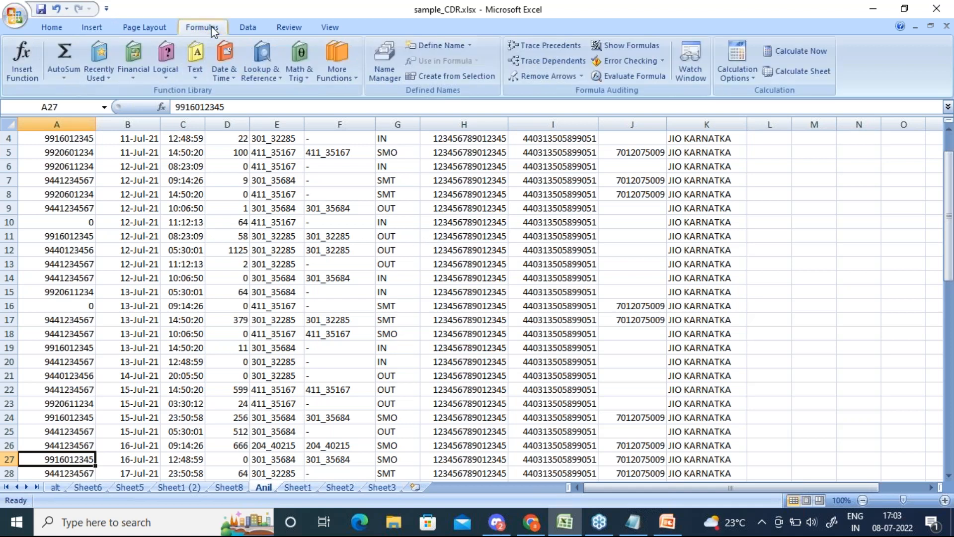
pyautogui.click(64, 80)
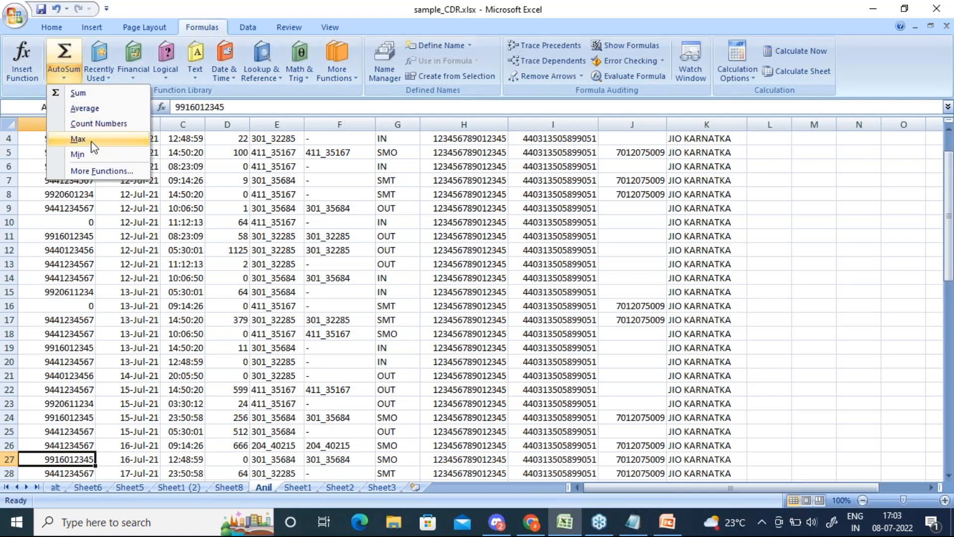
pyautogui.click(209, 7)
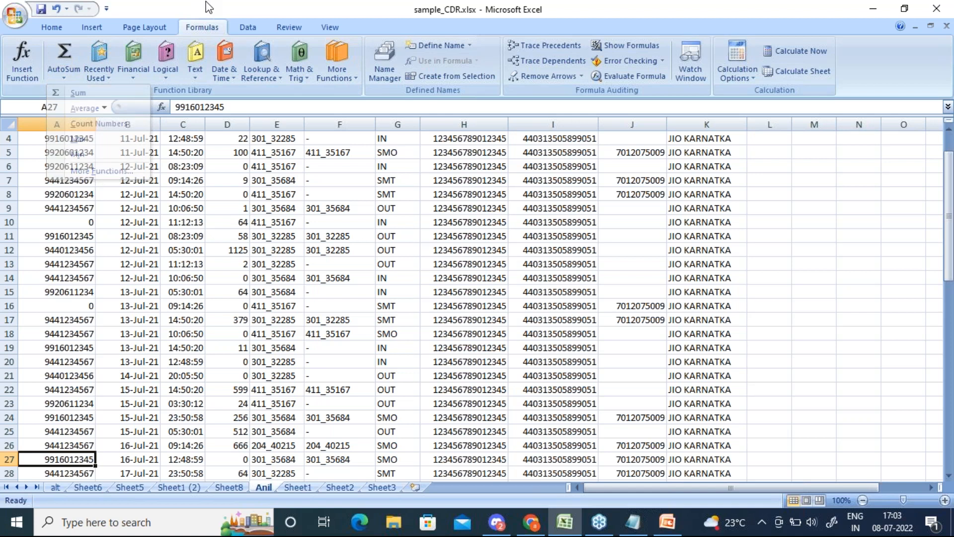
pyautogui.click(167, 82)
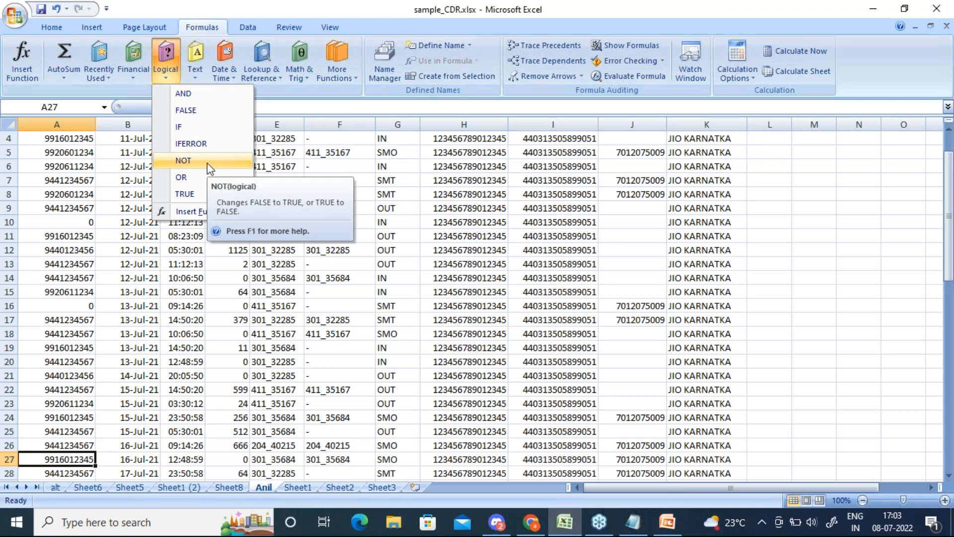
pyautogui.click(135, 79)
pyautogui.click(135, 78)
pyautogui.click(135, 79)
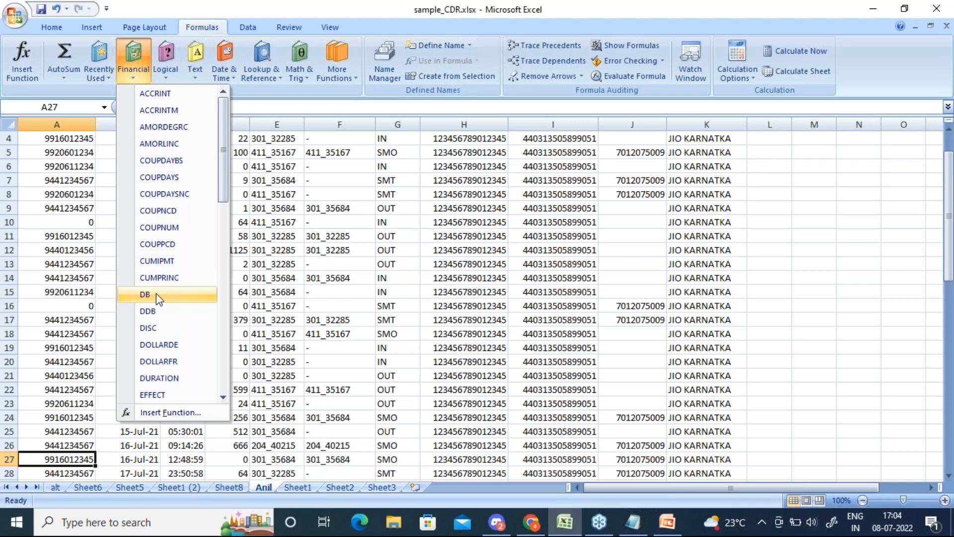
pyautogui.click(108, 79)
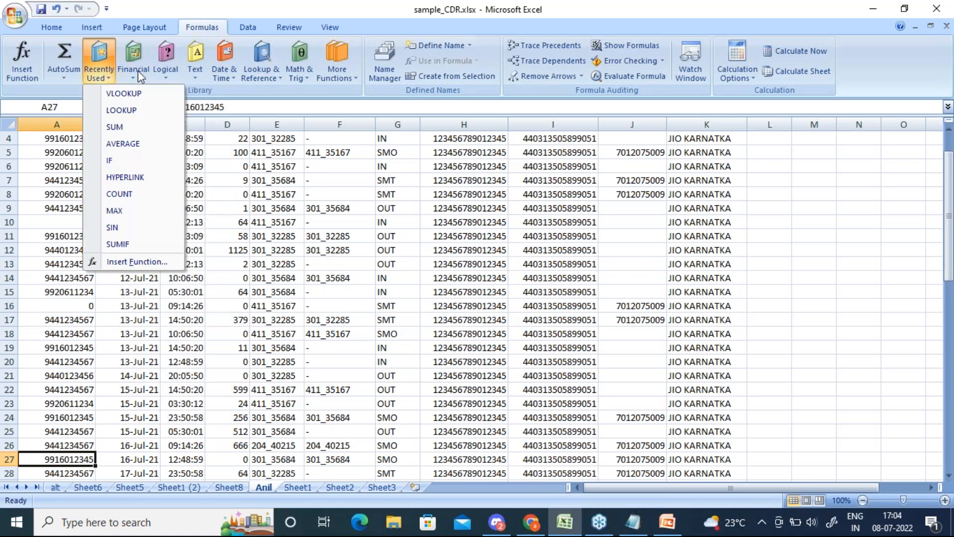
pyautogui.click(205, 73)
pyautogui.click(199, 75)
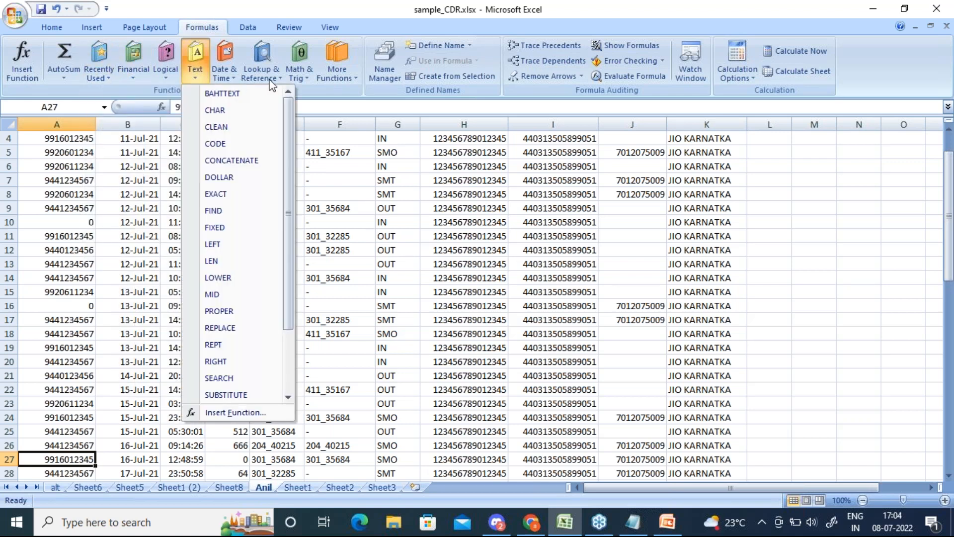
pyautogui.click(270, 80)
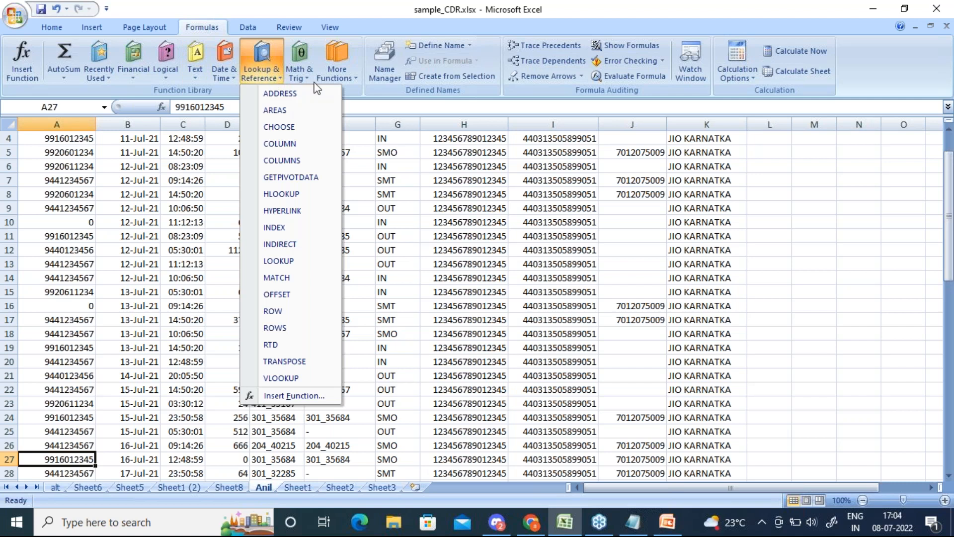
# Look over the data, review and view commands, and return to the basic formatting and editing commands
pyautogui.click(251, 28)
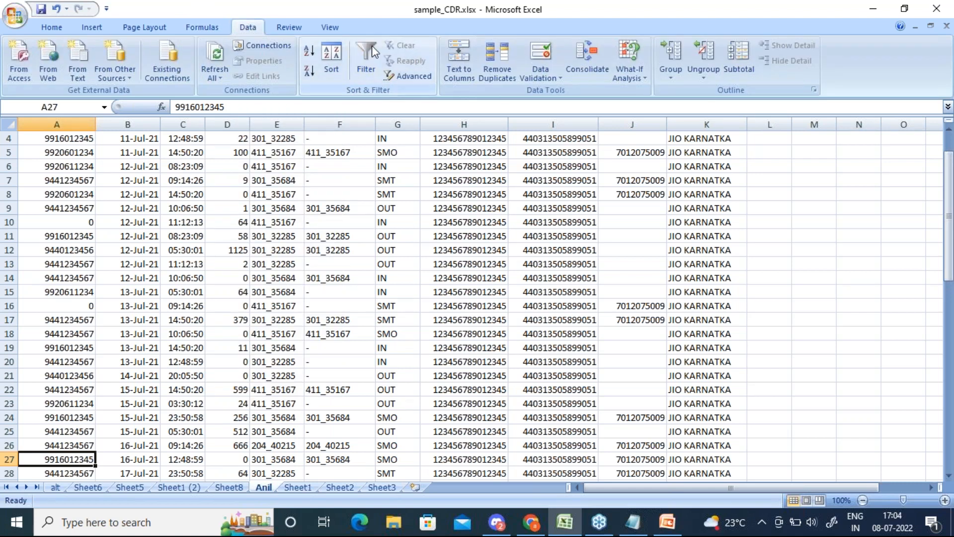
pyautogui.click(289, 28)
pyautogui.click(327, 29)
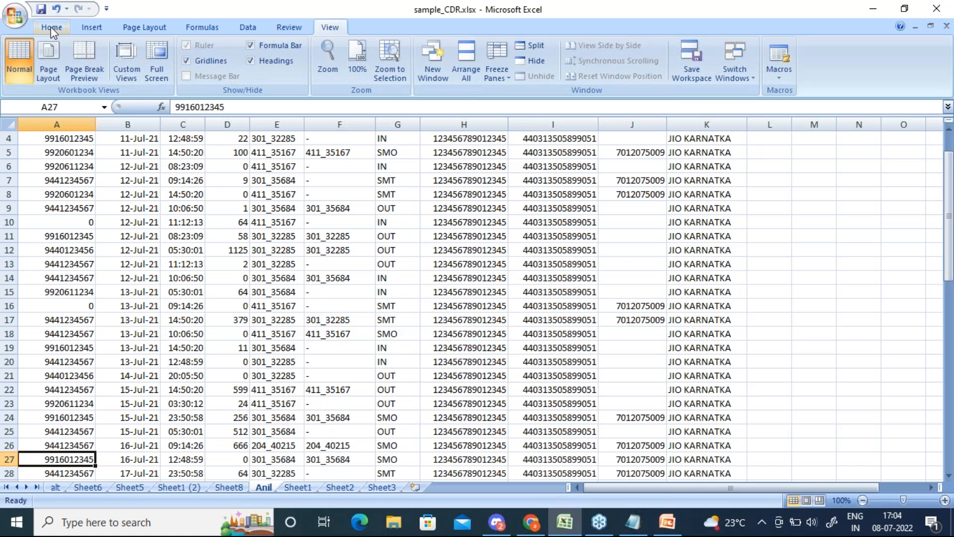
pyautogui.click(51, 28)
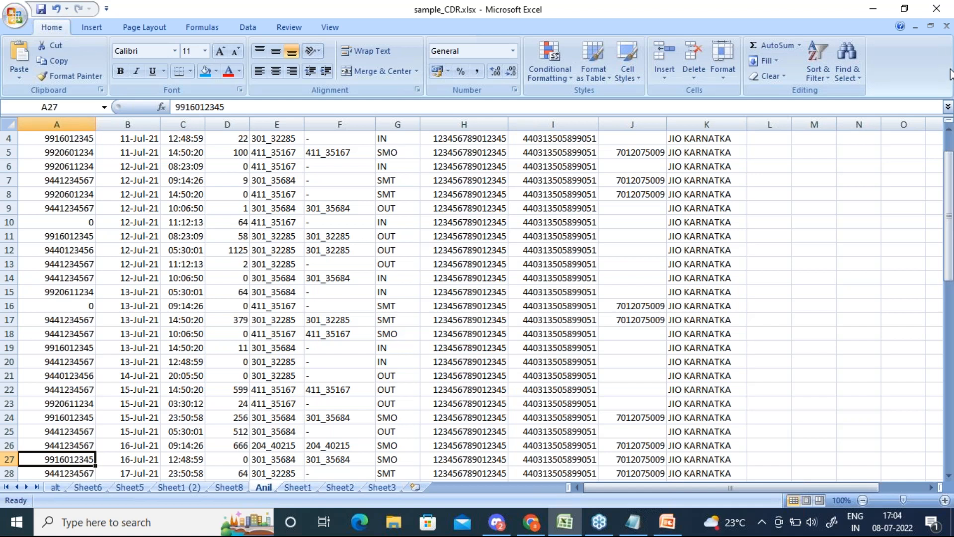
# Switch to Gmail in Chrome and examine the session schedule and recorded session links in the Tally + GST + MS Excel registration email
pyautogui.moveTo(531, 522)
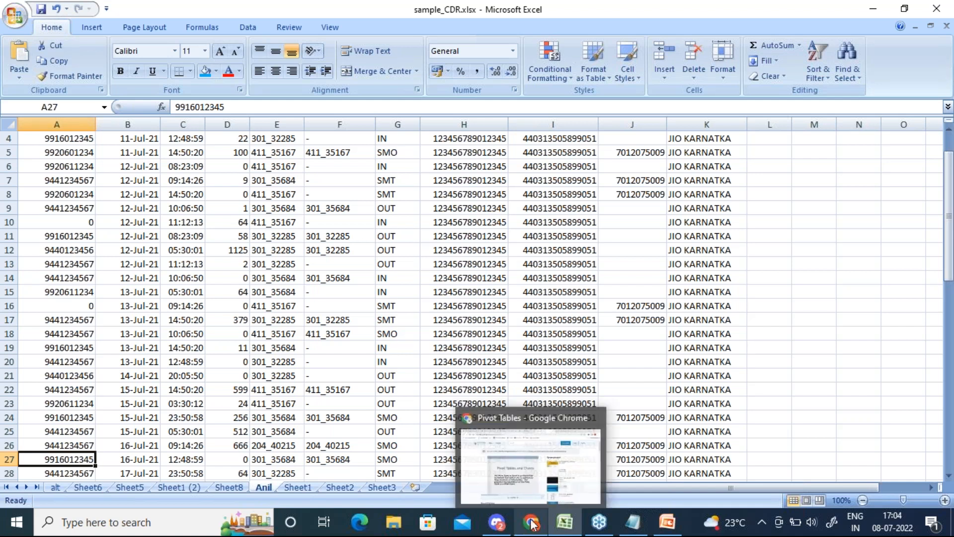
pyautogui.click(532, 522)
pyautogui.click(301, 11)
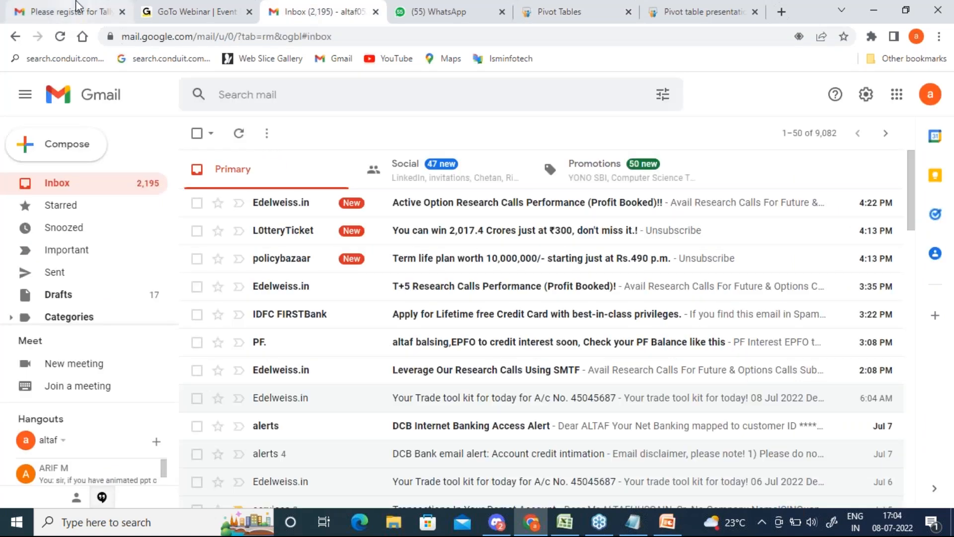
pyautogui.click(77, 6)
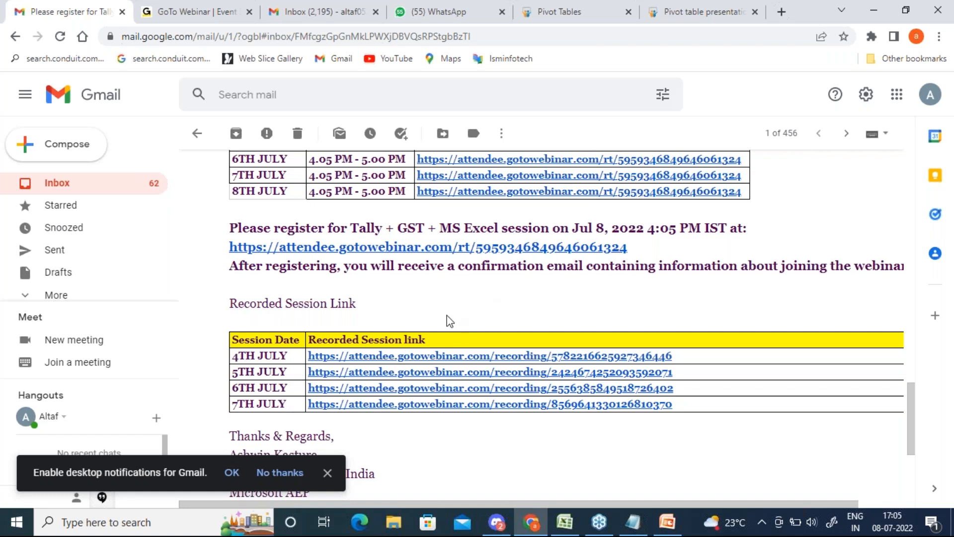
pyautogui.scroll(12, 449, 320)
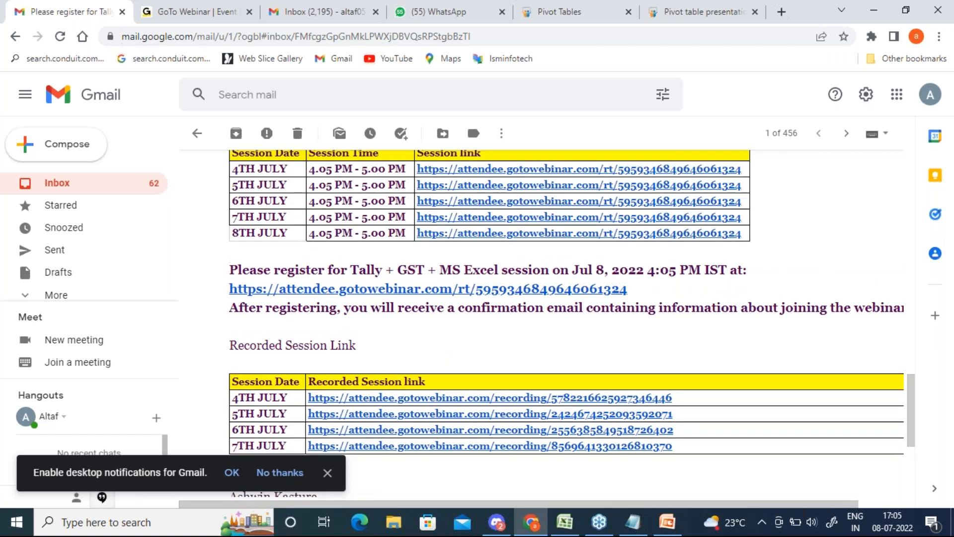
pyautogui.scroll(10, 542, 318)
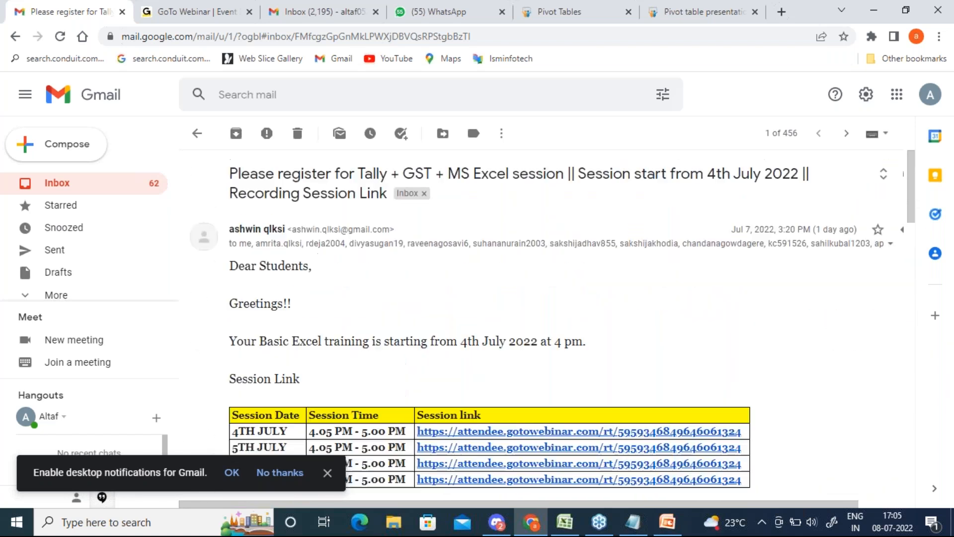
pyautogui.scroll(-15, 547, 323)
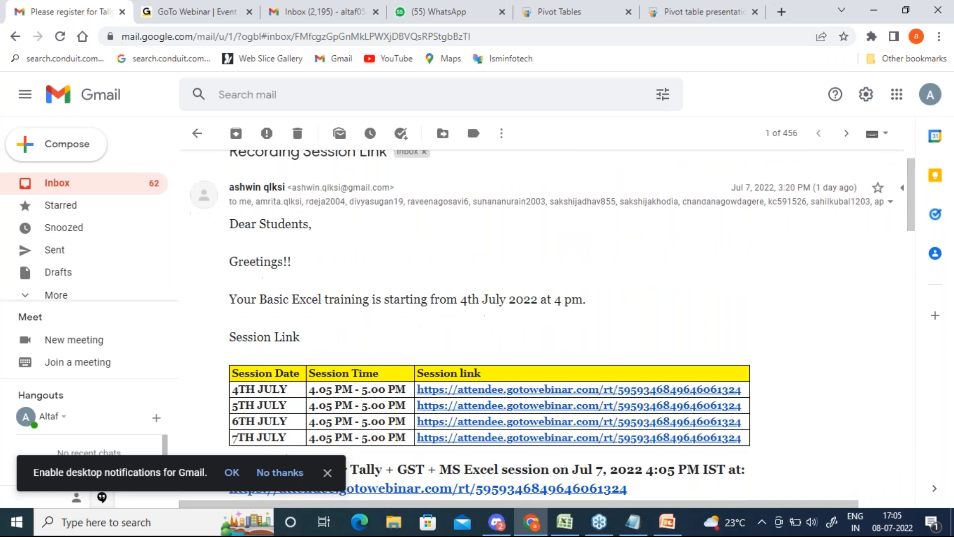
pyautogui.scroll(5, 567, 323)
pyautogui.scroll(-4, 566, 323)
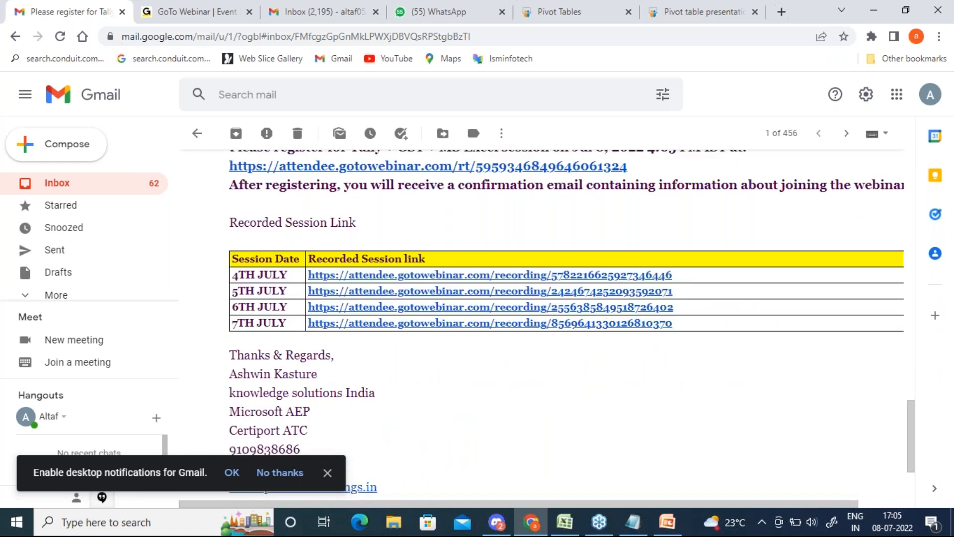
pyautogui.scroll(10, 567, 323)
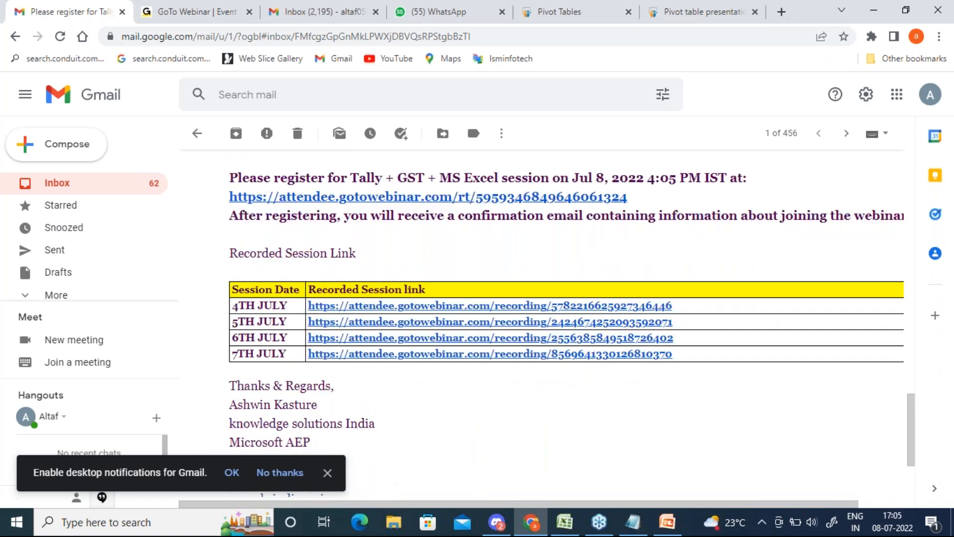
pyautogui.scroll(10, 566, 323)
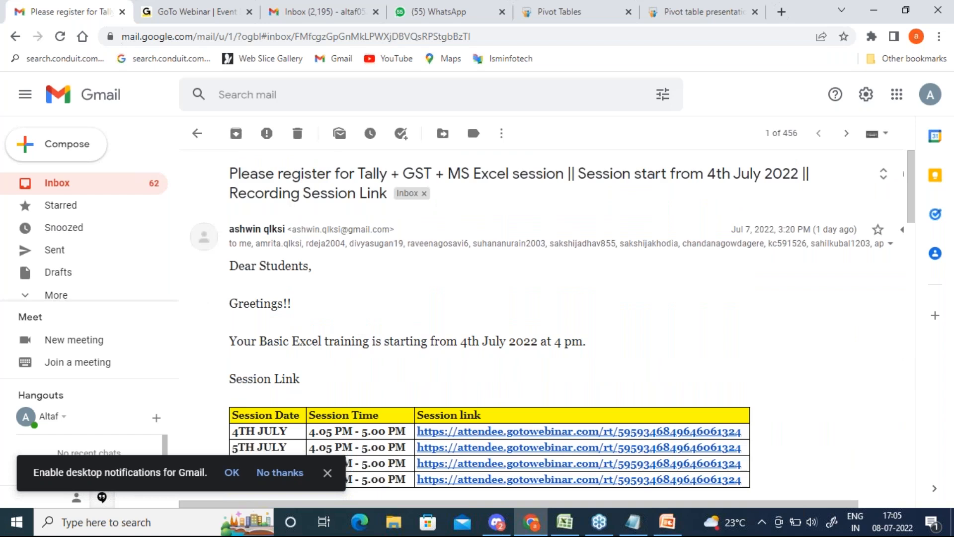
pyautogui.scroll(-10, 567, 323)
pyautogui.scroll(-10, 566, 323)
pyautogui.scroll(2, 566, 323)
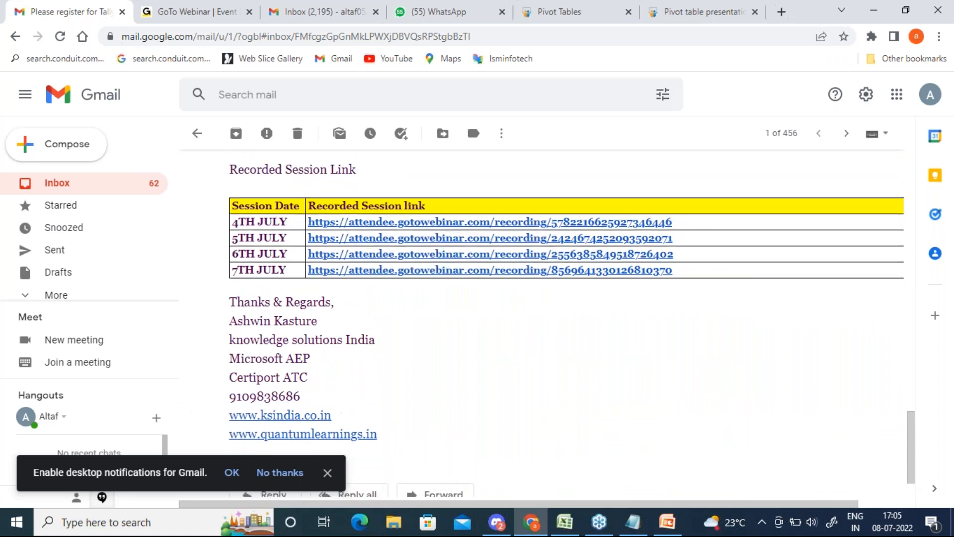
pyautogui.scroll(1, 566, 323)
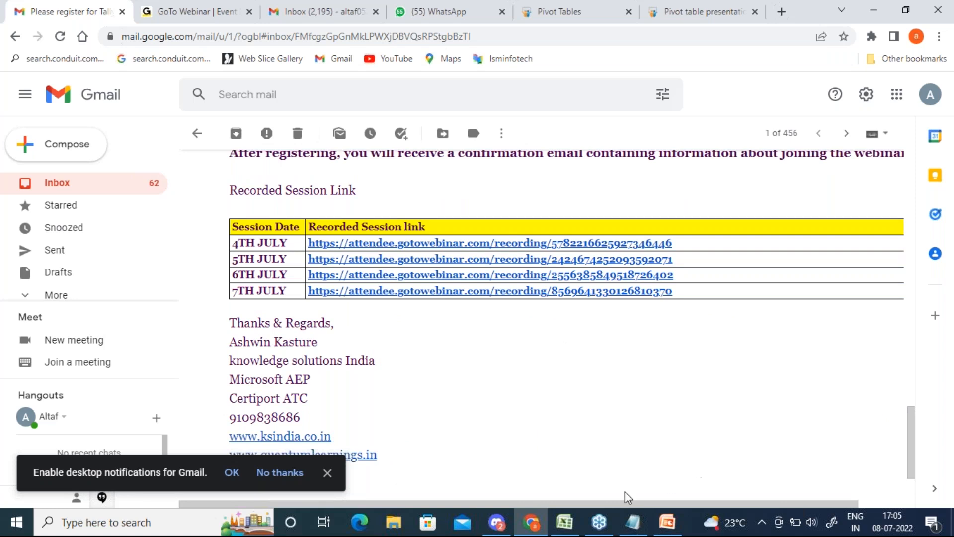
pyautogui.moveTo(575, 531)
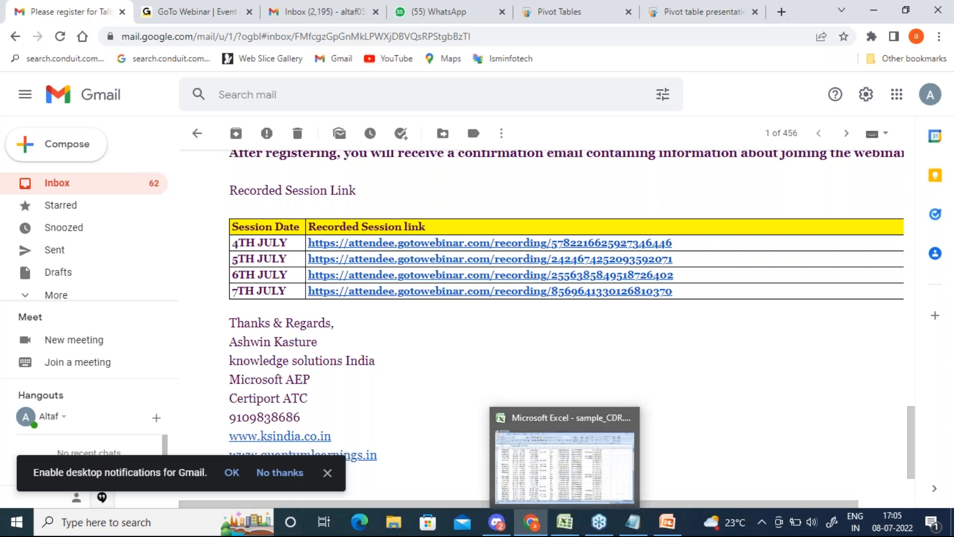
# Search Google for "ipdr analysis" in a new browser tab
pyautogui.click(781, 14)
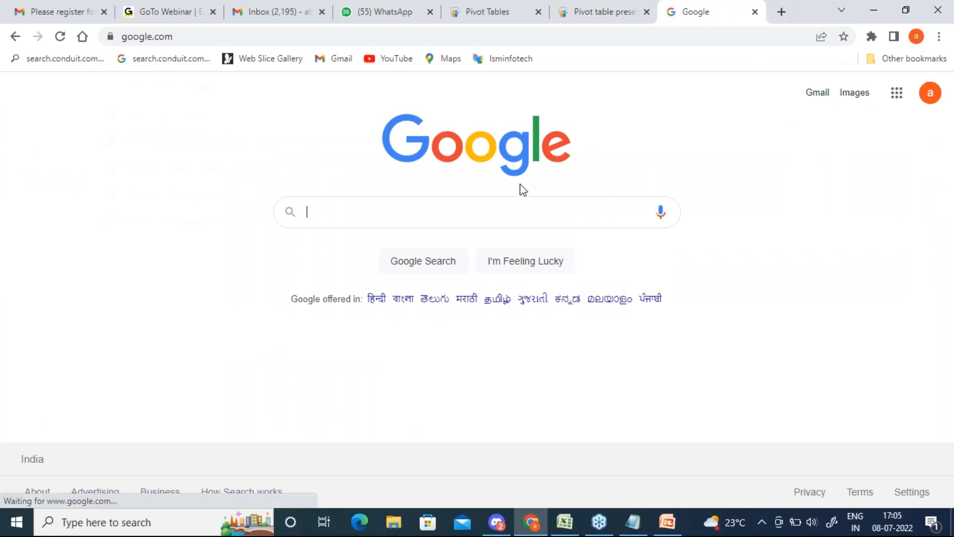
pyautogui.click(383, 211)
pyautogui.write('ipl')
pyautogui.press('BackSpace')
pyautogui.write('dr')
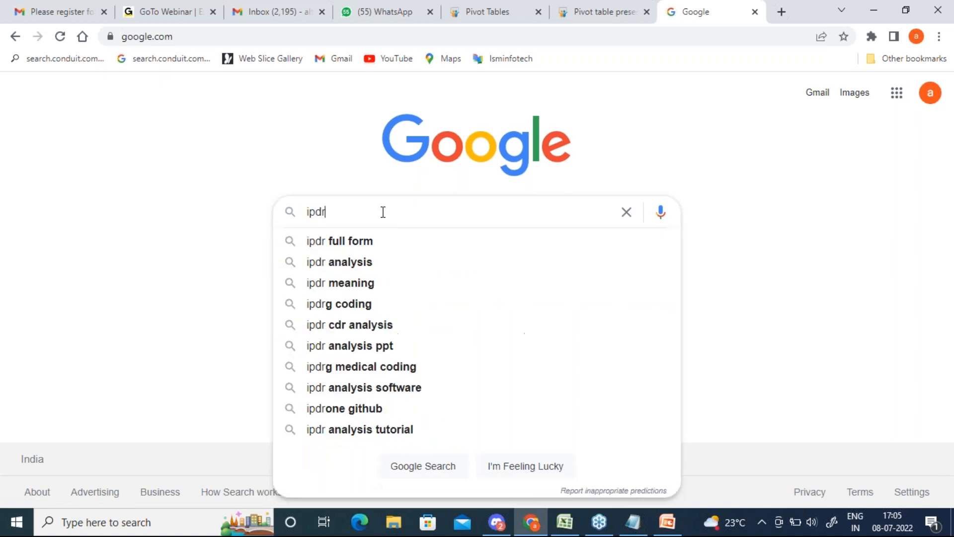
pyautogui.press('Down')
pyautogui.press('Down')
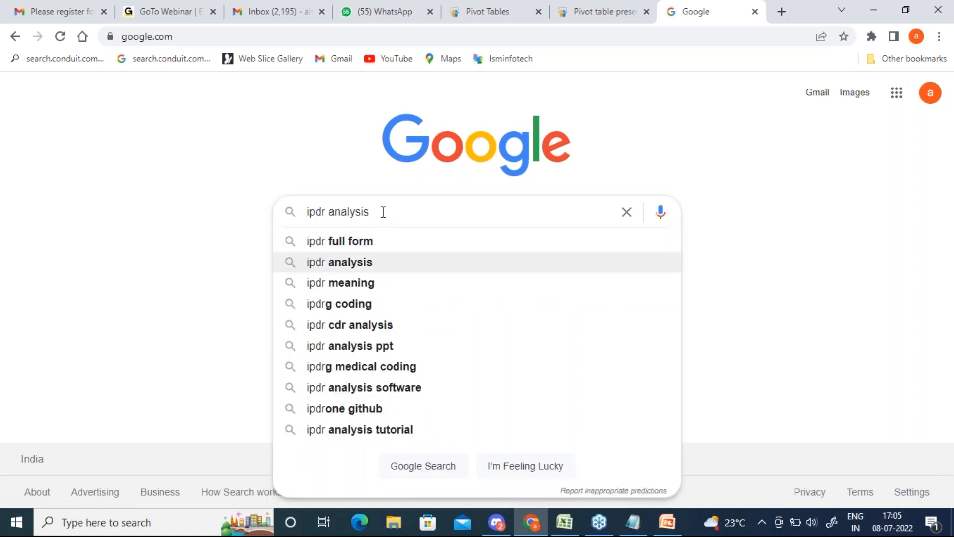
pyautogui.press('Return')
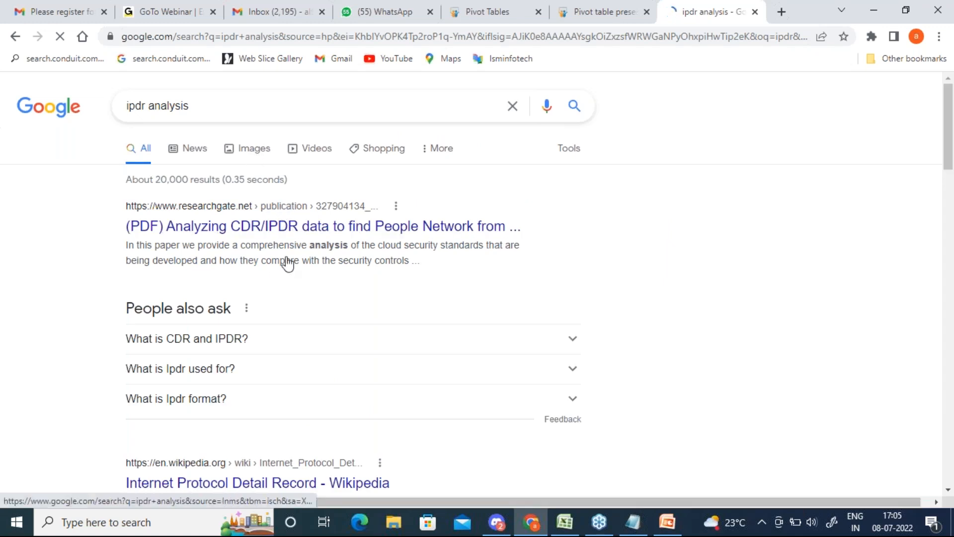
# Browse the image results for ipdr analysis and preview the Semantic Scholar table about analyzing CDR/IPDR data
pyautogui.click(257, 159)
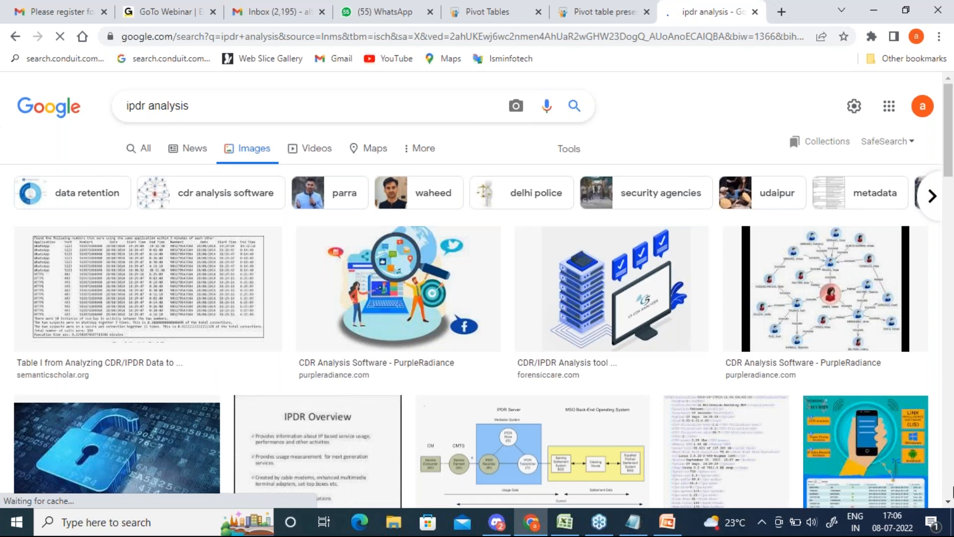
pyautogui.scroll(-5, 802, 290)
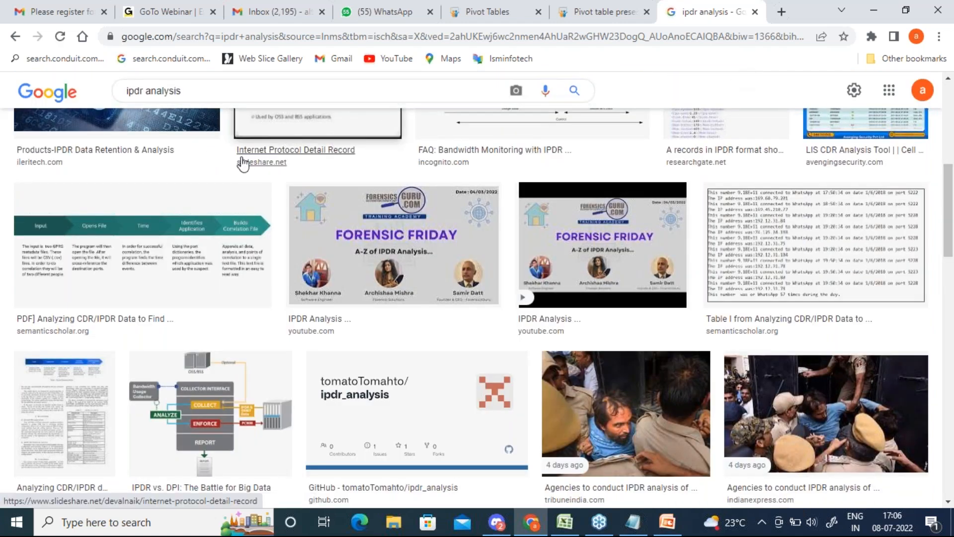
pyautogui.scroll(5, 243, 163)
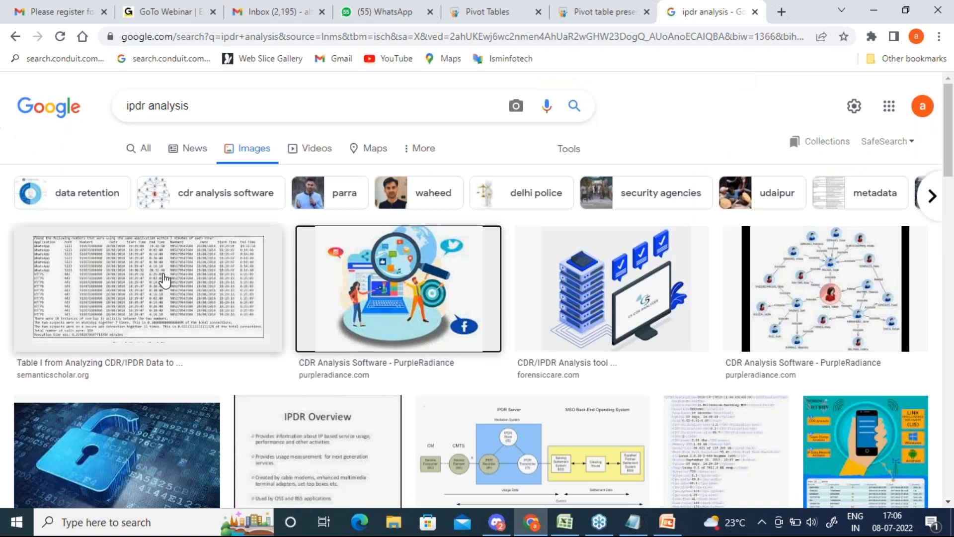
pyautogui.click(165, 282)
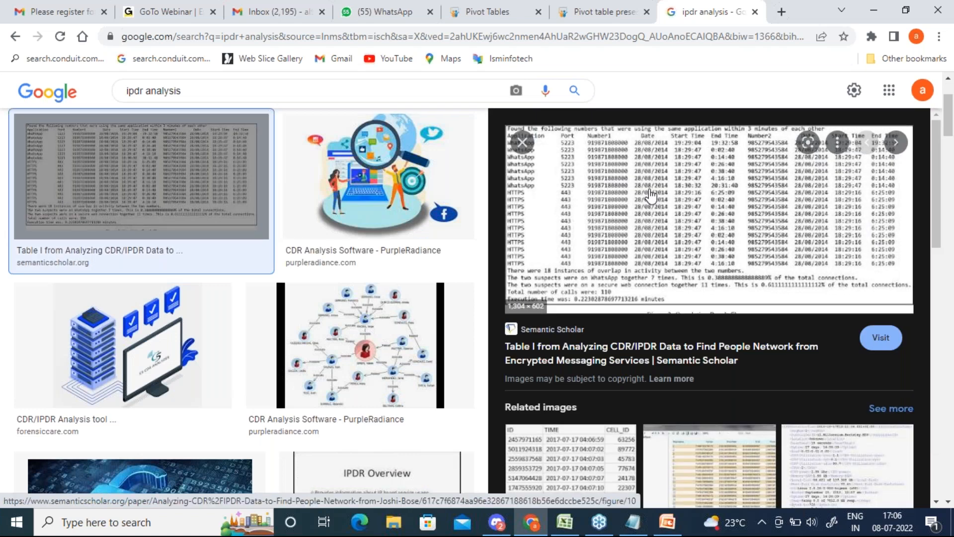
pyautogui.click(942, 229)
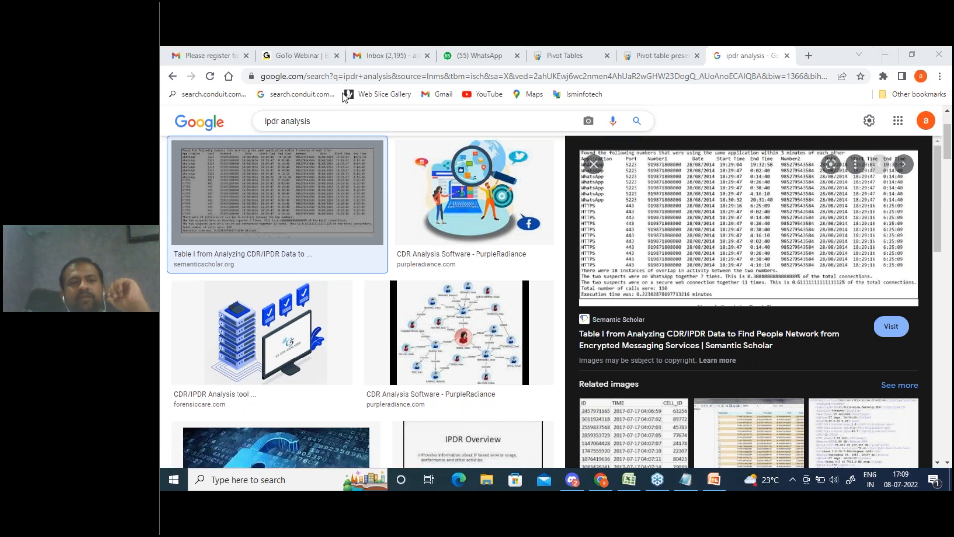
# Go back to the Gmail account with the session registration email and display its inbox
pyautogui.click(208, 57)
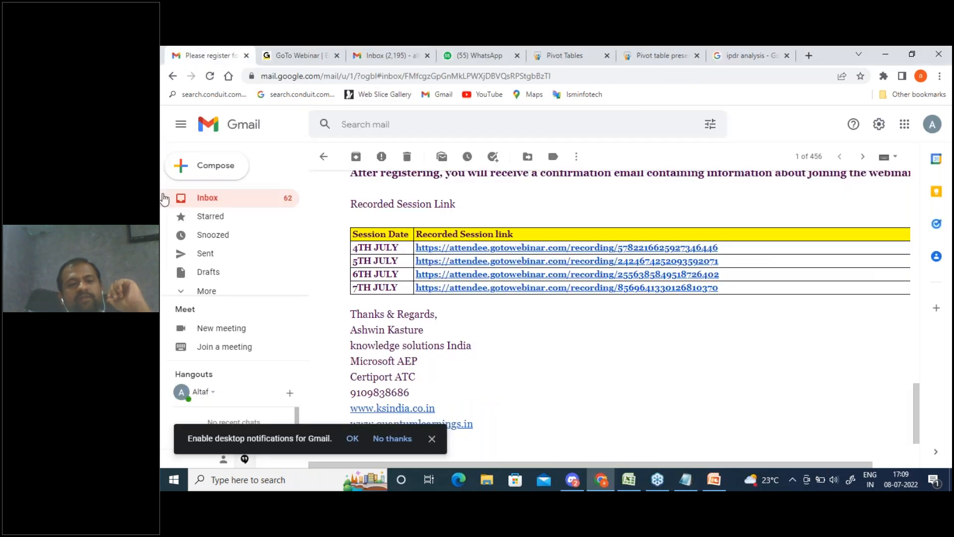
pyautogui.click(211, 198)
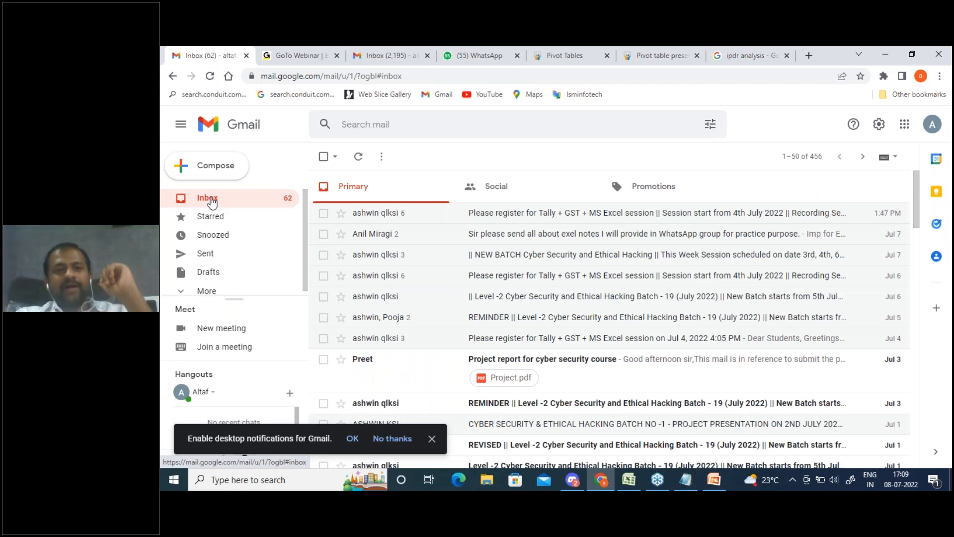
pyautogui.click(375, 57)
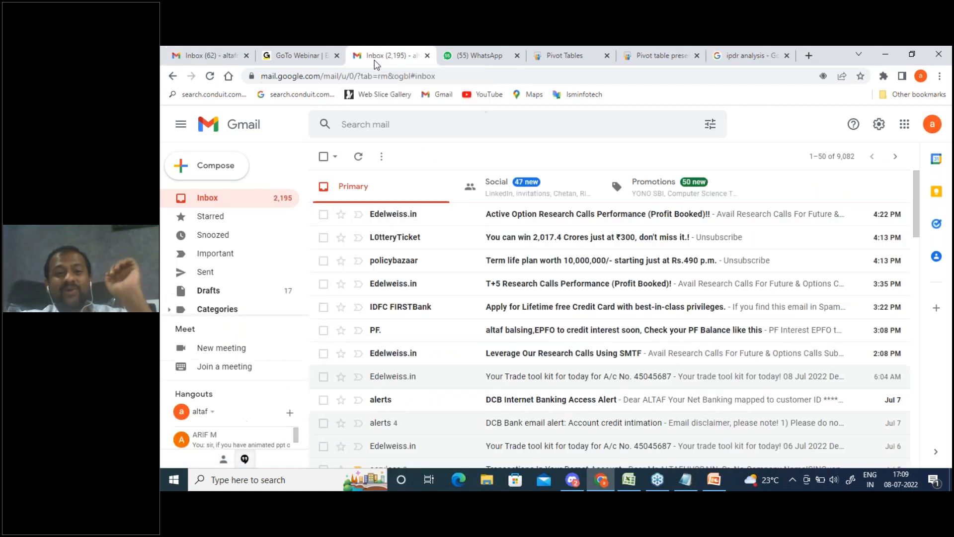
pyautogui.click(197, 54)
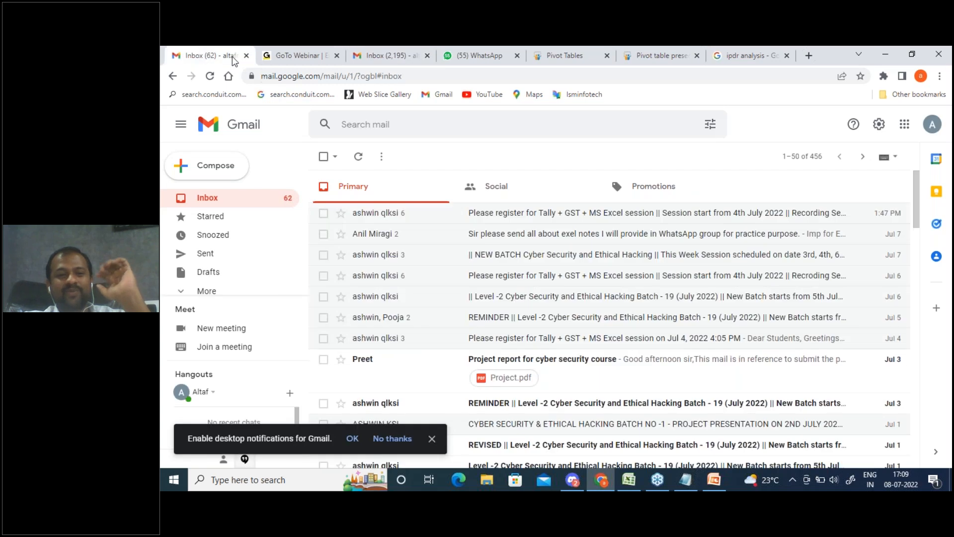
pyautogui.click(432, 439)
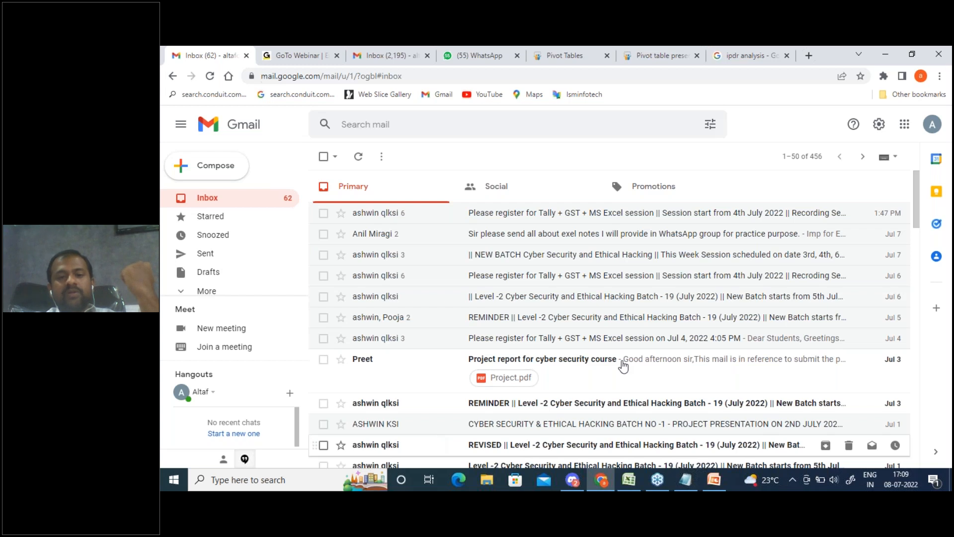
pyautogui.click(631, 480)
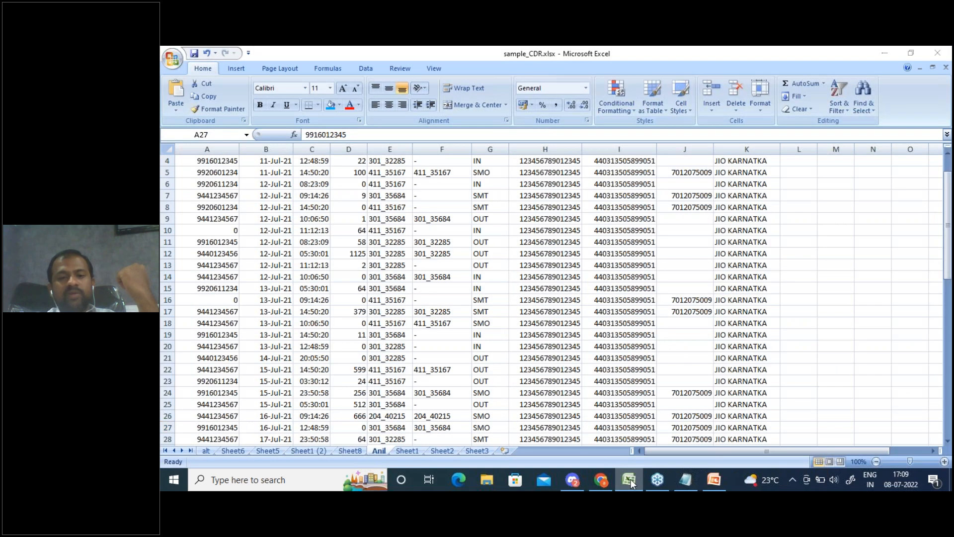
pyautogui.click(630, 480)
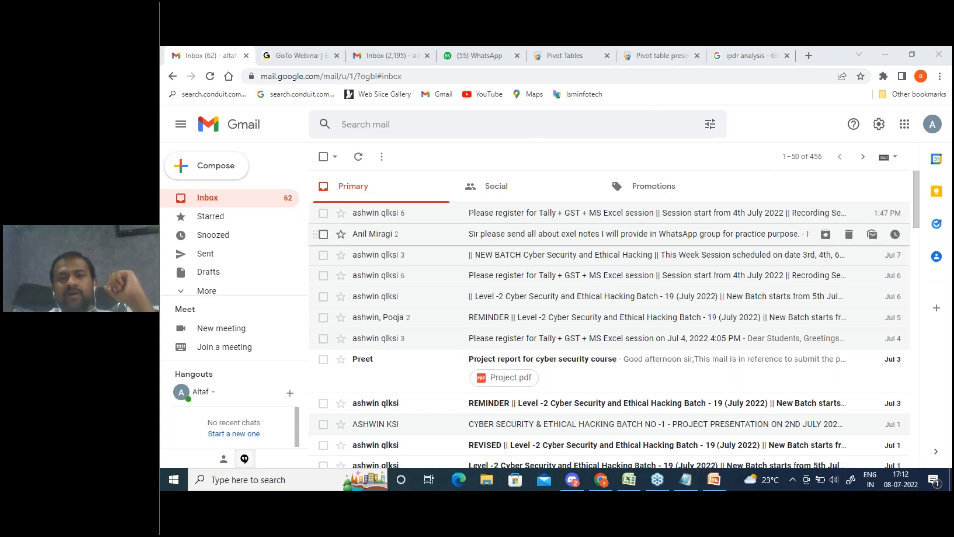
# Open the Tally + GST + MS Excel registration email and check the sender and recipient details of its latest message
pyautogui.click(494, 217)
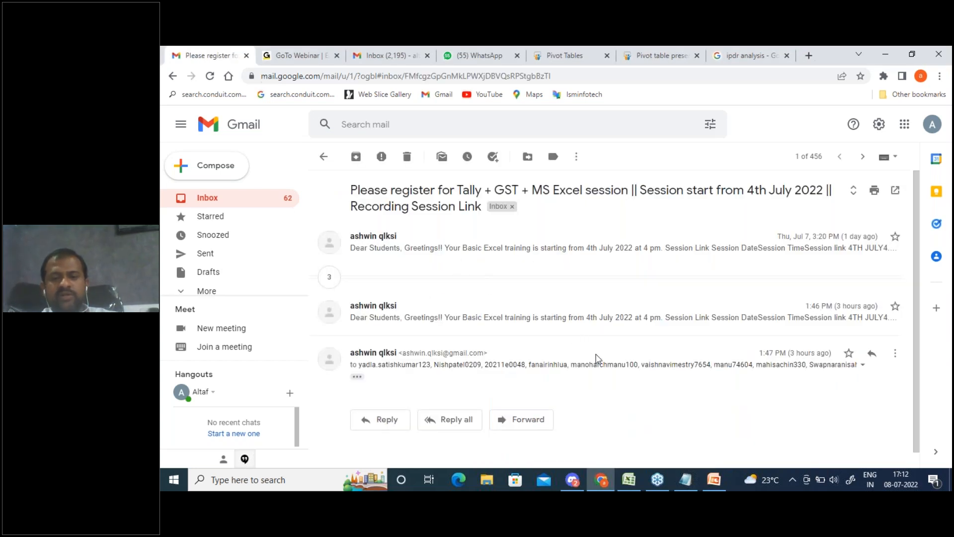
pyautogui.click(863, 367)
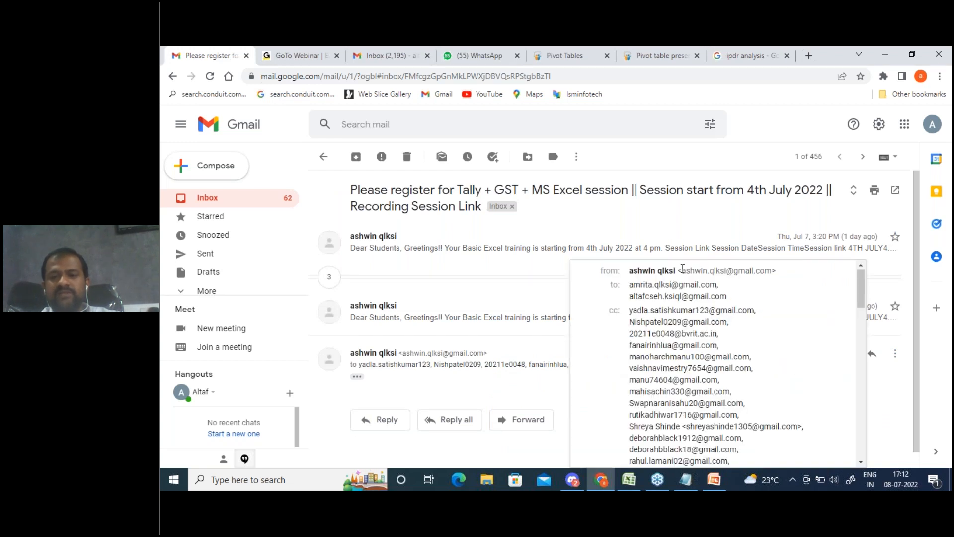
pyautogui.moveTo(631, 295); pyautogui.dragTo(731, 301)
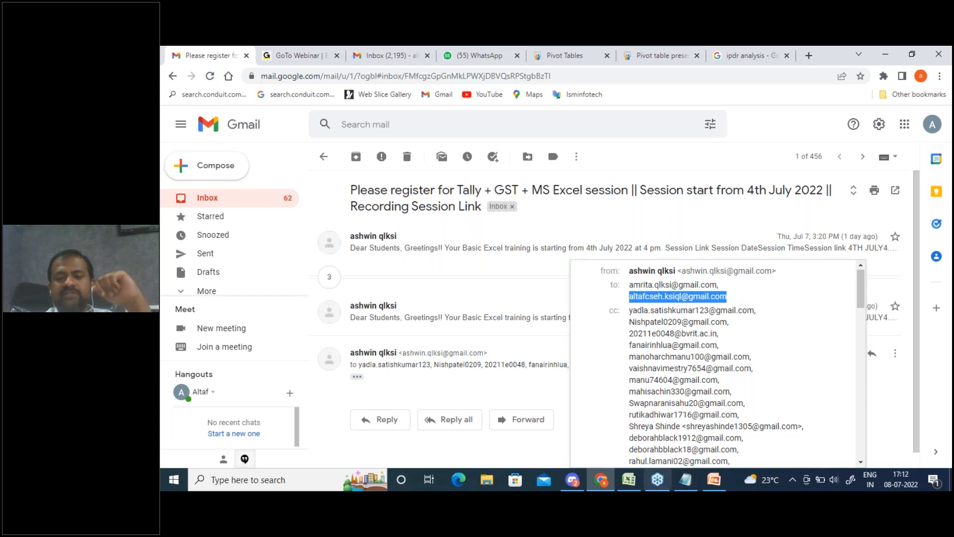
pyautogui.moveTo(641, 480)
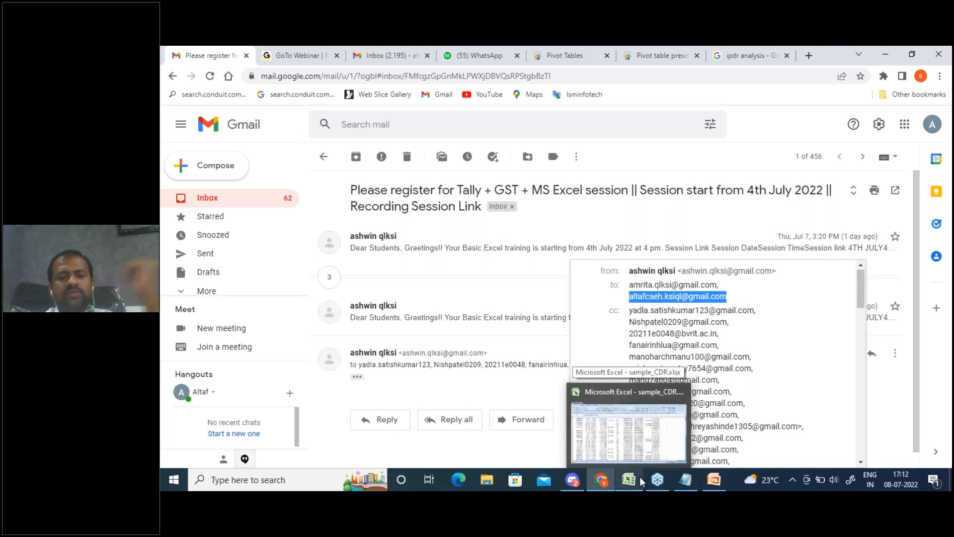
pyautogui.click(781, 235)
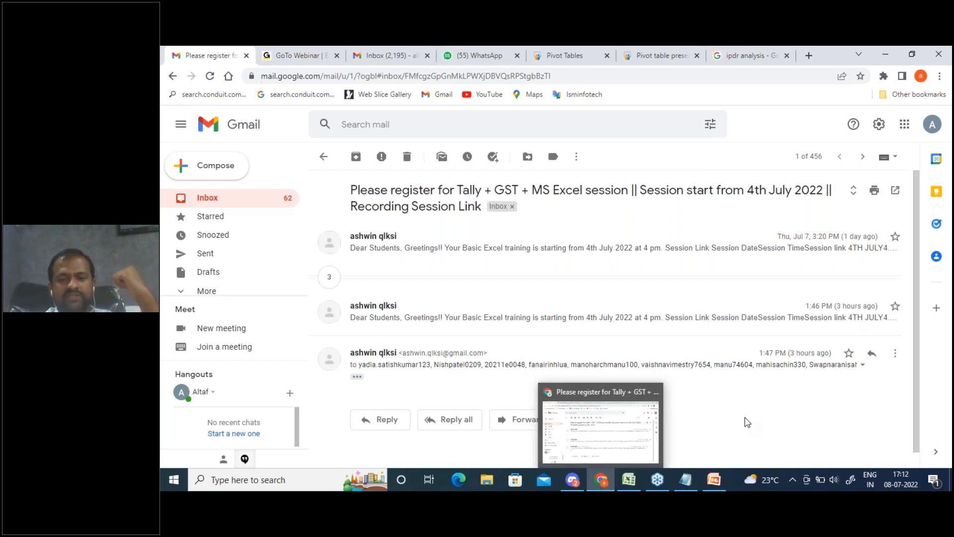
pyautogui.click(687, 186)
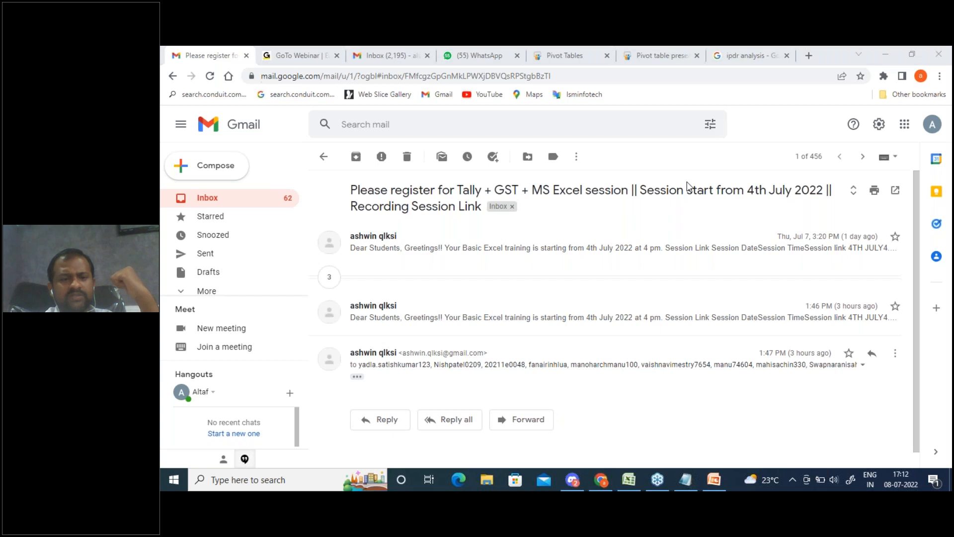
pyautogui.click(532, 365)
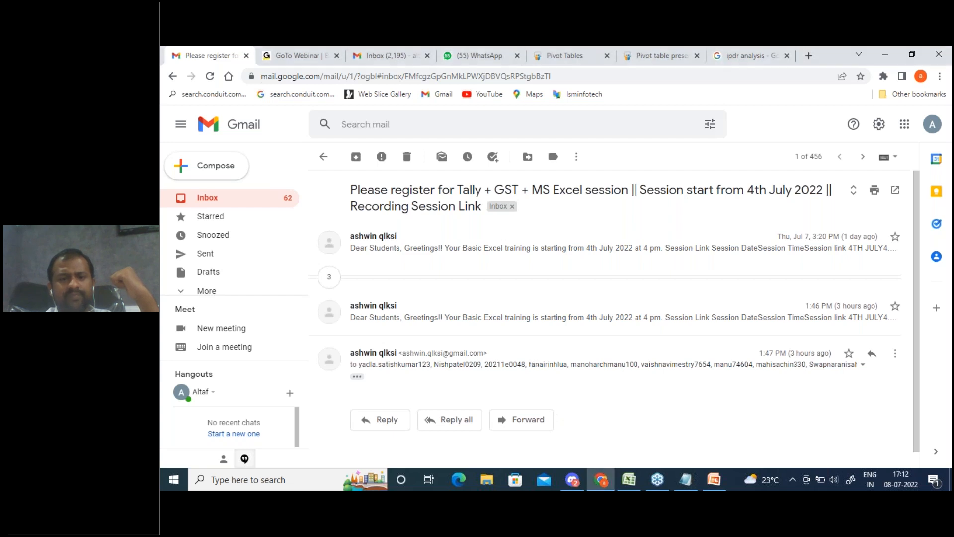
# Expand the latest message's trimmed content and examine the session schedule, recorded session links and signature
pyautogui.click(356, 378)
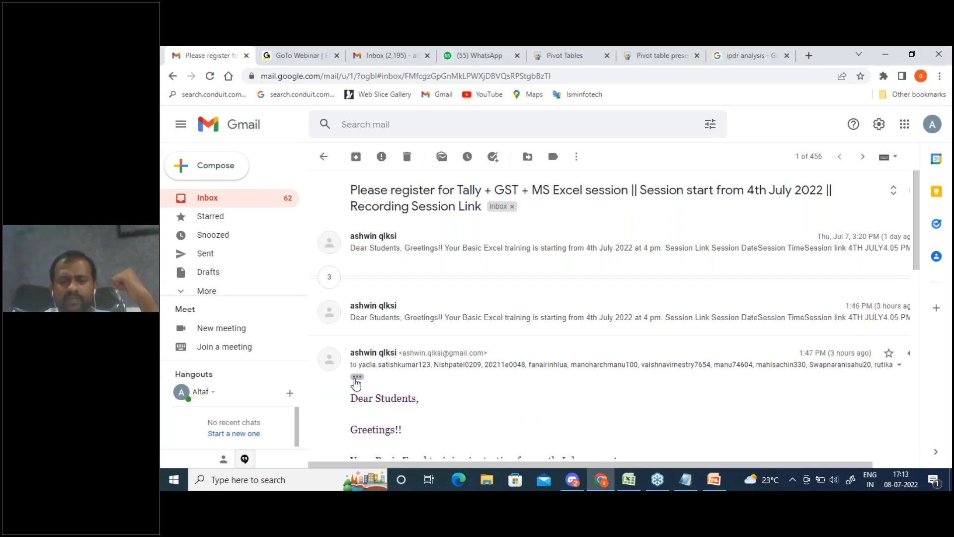
pyautogui.scroll(-6, 616, 308)
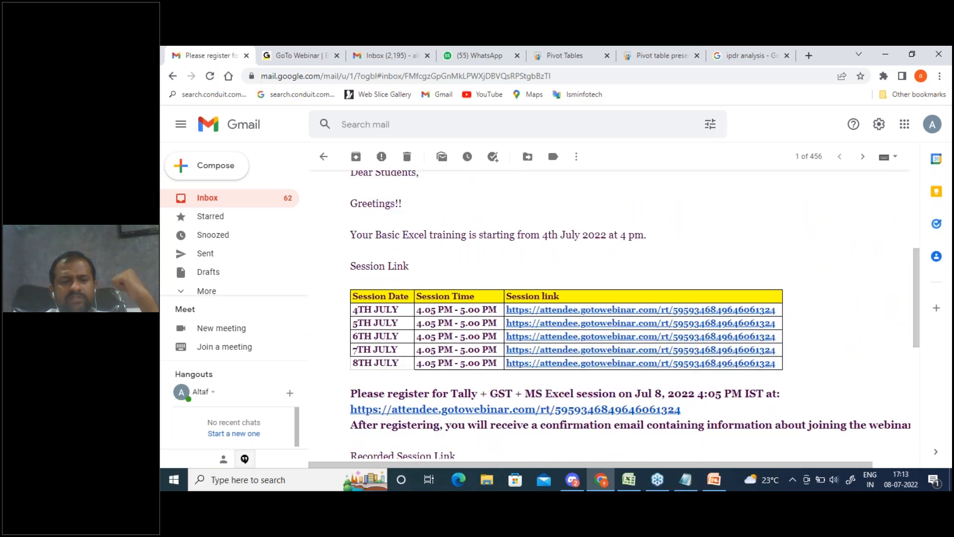
pyautogui.scroll(-3, 465, 397)
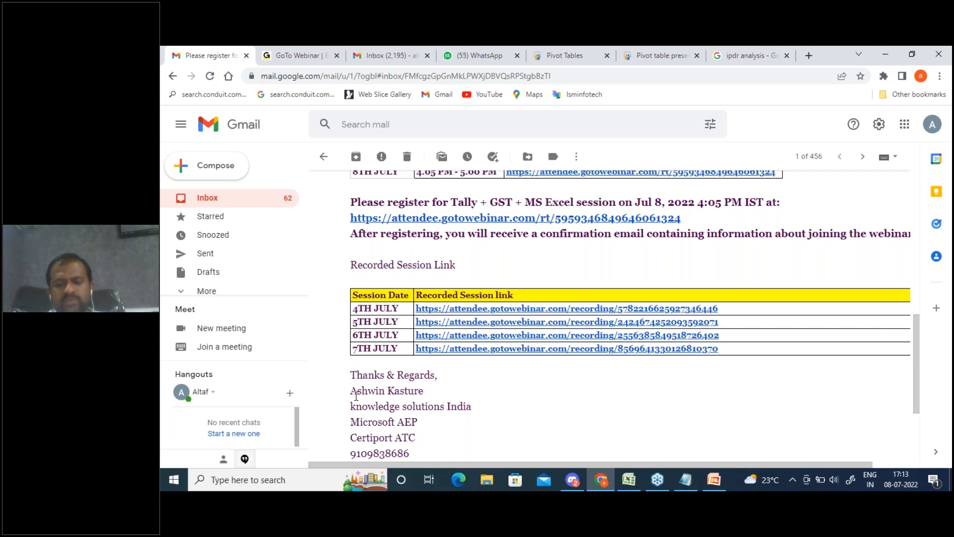
pyautogui.scroll(-1, 354, 392)
pyautogui.scroll(-1, 616, 313)
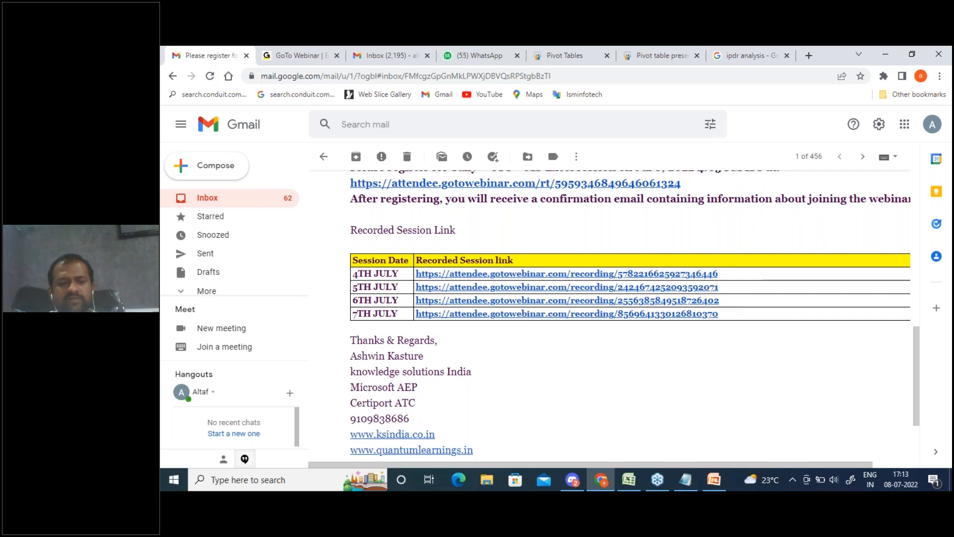
pyautogui.scroll(-1, 616, 313)
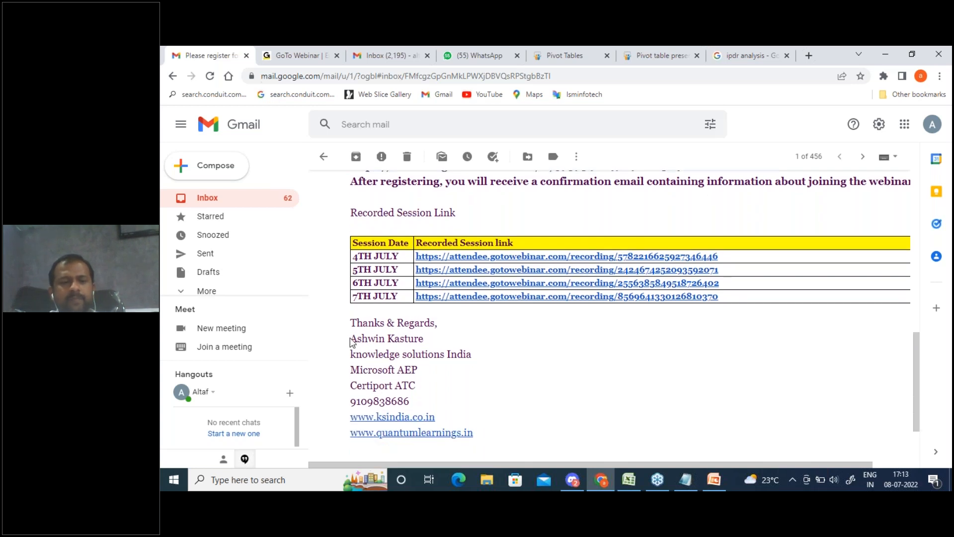
# Highlight the sender's contact details and name in the email signature, and review the session link tables again
pyautogui.moveTo(351, 338)
pyautogui.mouseDown()
pyautogui.moveTo(446, 345)
pyautogui.moveTo(424, 402)
pyautogui.mouseUp()
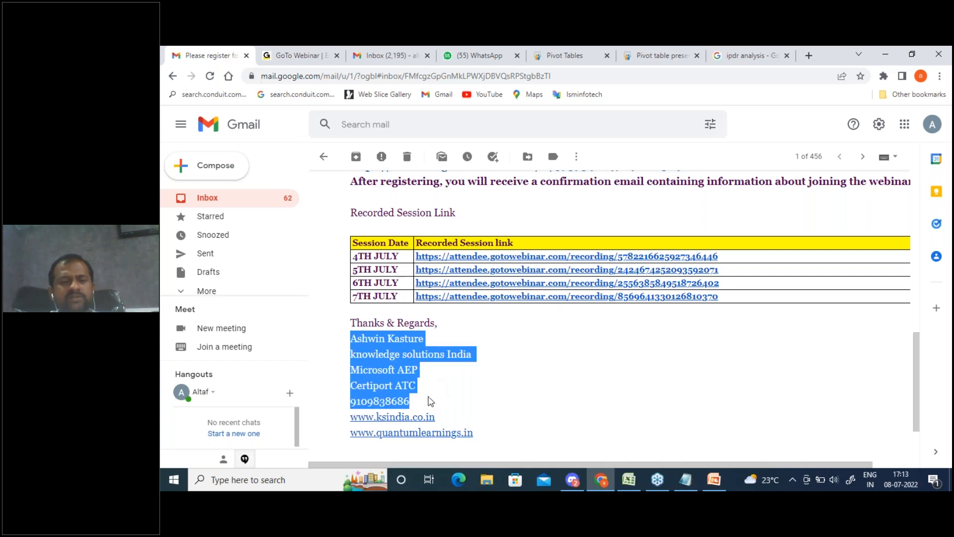
pyautogui.click(436, 387)
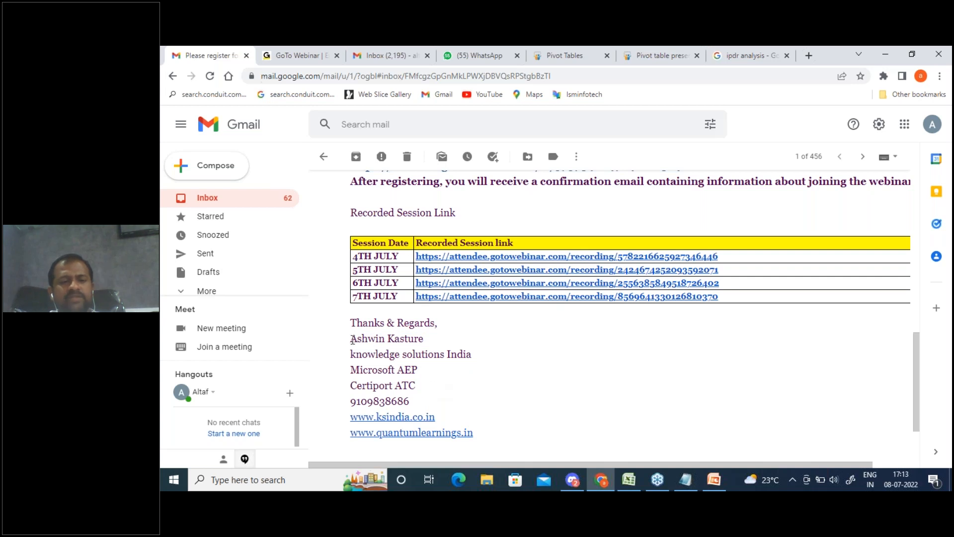
pyautogui.moveTo(352, 339); pyautogui.dragTo(440, 340)
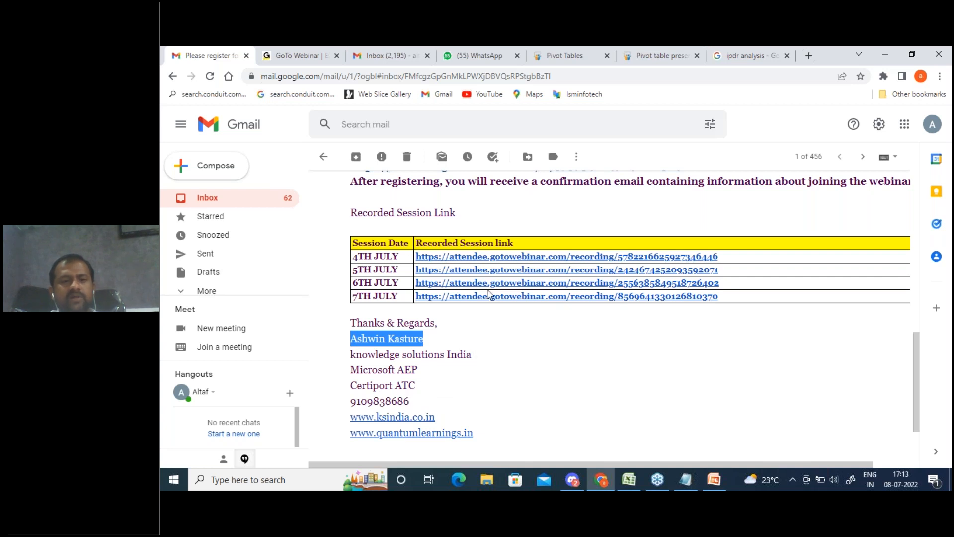
pyautogui.scroll(-2, 503, 351)
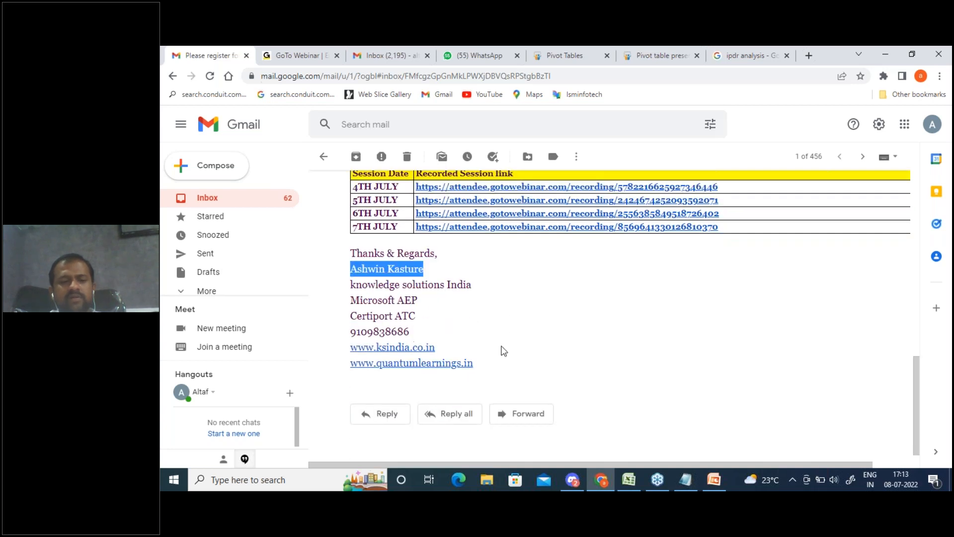
pyautogui.scroll(5, 503, 351)
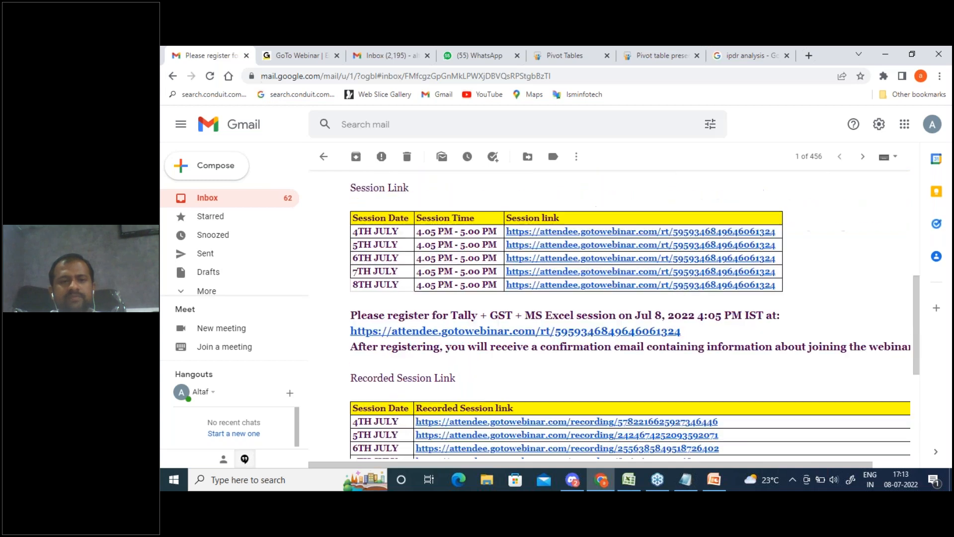
pyautogui.scroll(-3, 768, 366)
pyautogui.scroll(10, 769, 366)
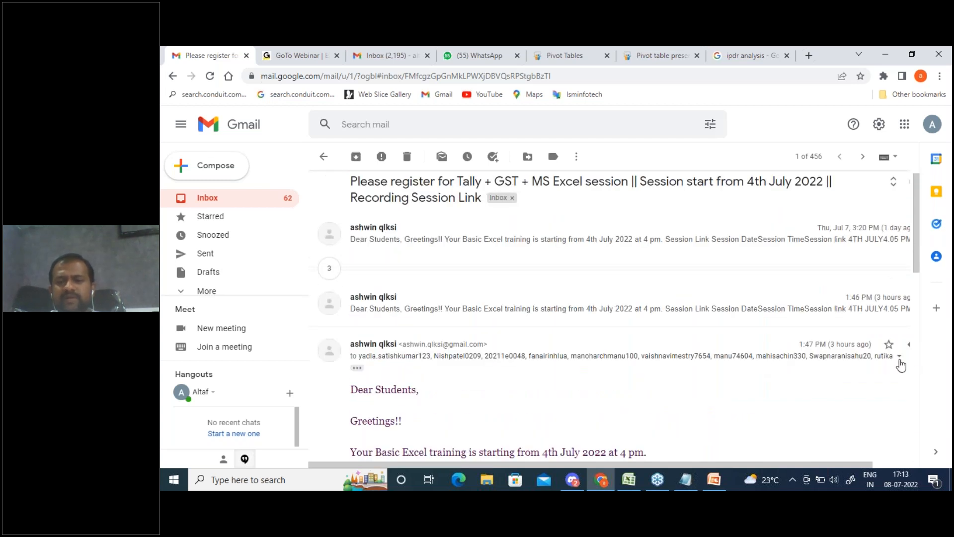
# Show the latest message's details and copy the sender's email address
pyautogui.click(899, 356)
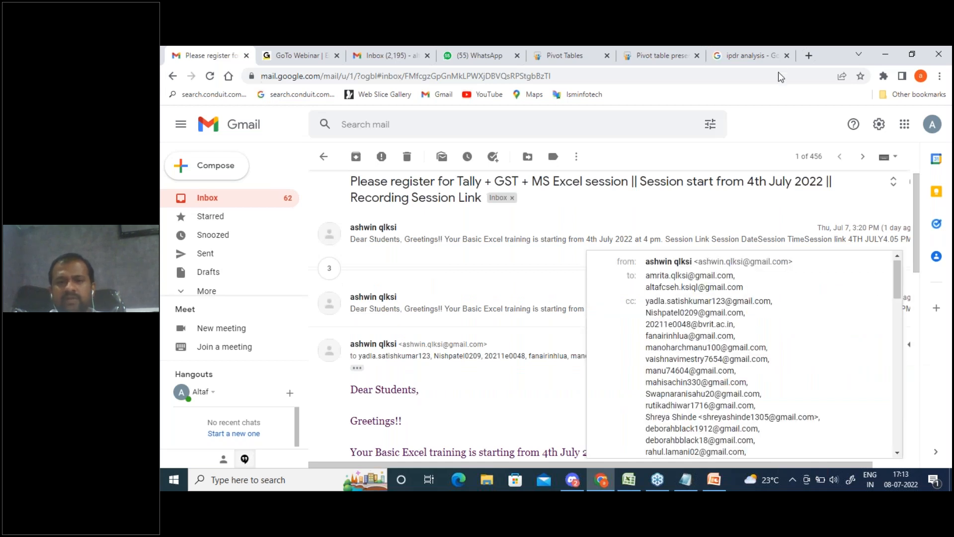
pyautogui.click(778, 130)
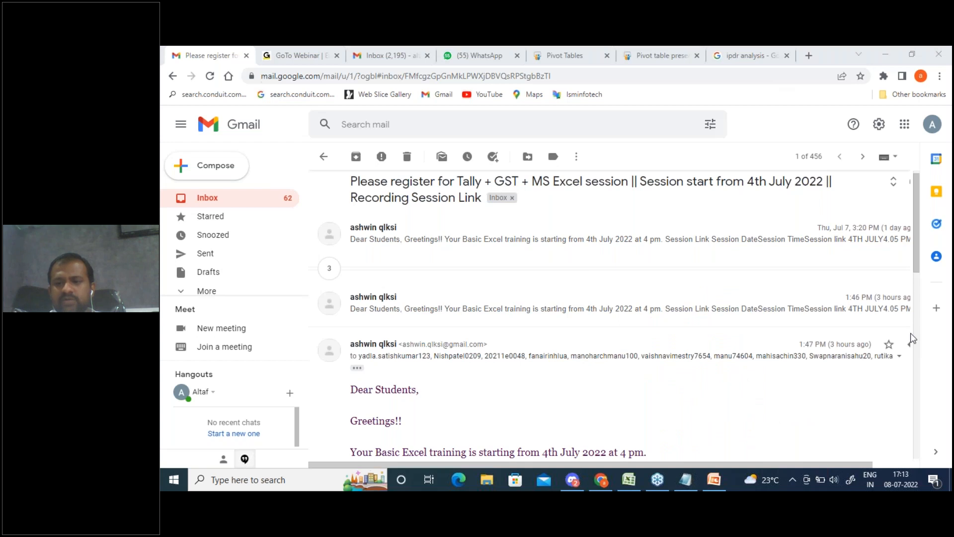
pyautogui.click(900, 355)
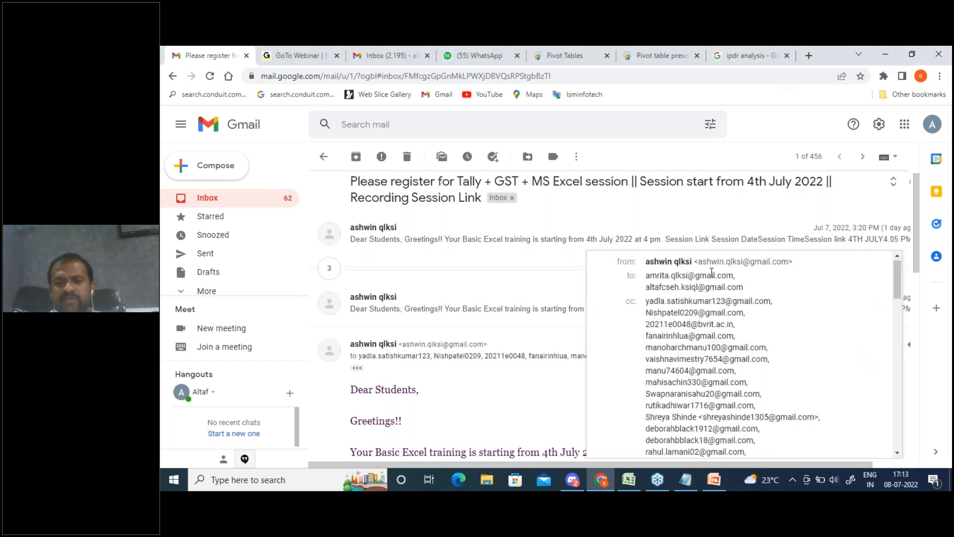
pyautogui.moveTo(698, 261); pyautogui.dragTo(789, 263)
pyautogui.hotkey('ctrl', 'c')
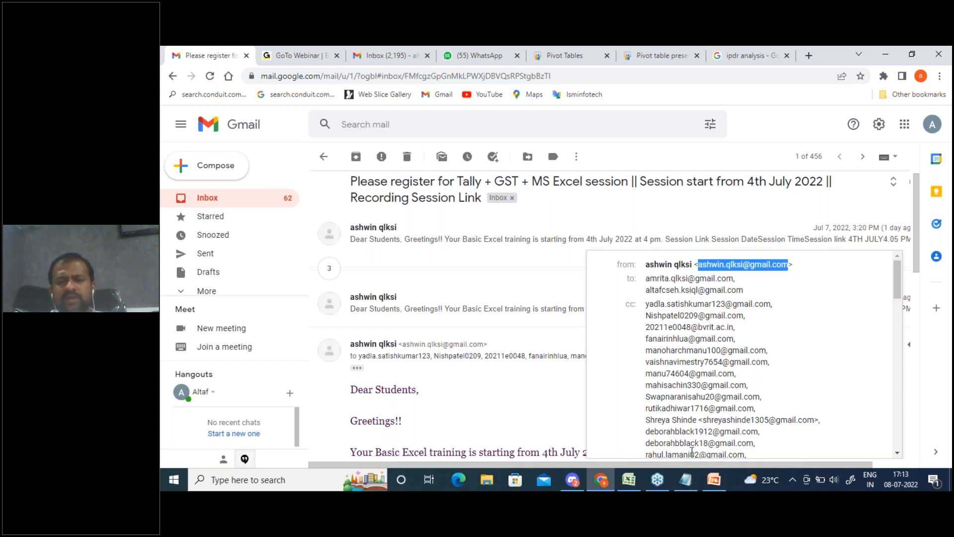
# Switch to Notepad, paste the sender's email address two lines below =SUM(A2+B2), and reposition the window over the email
pyautogui.moveTo(685, 479)
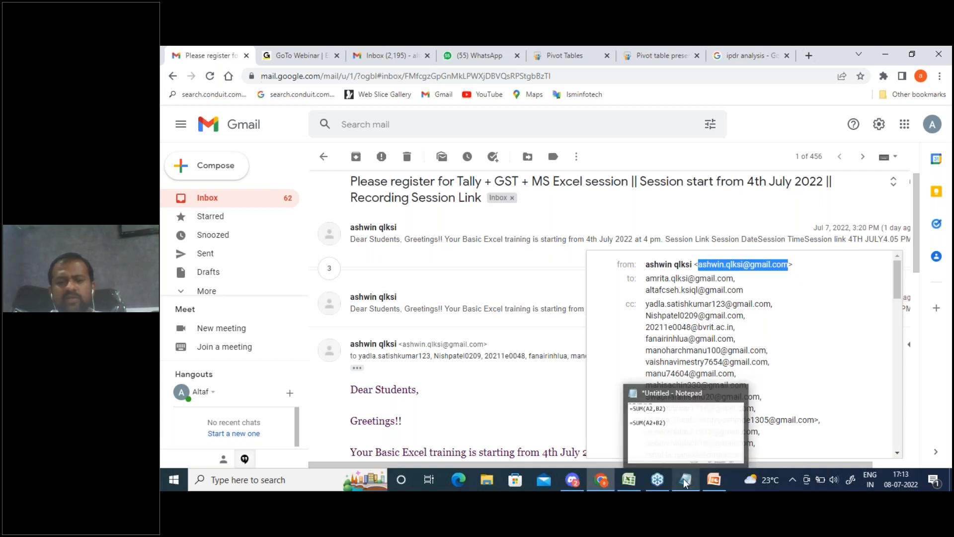
pyautogui.click(677, 450)
pyautogui.click(460, 223)
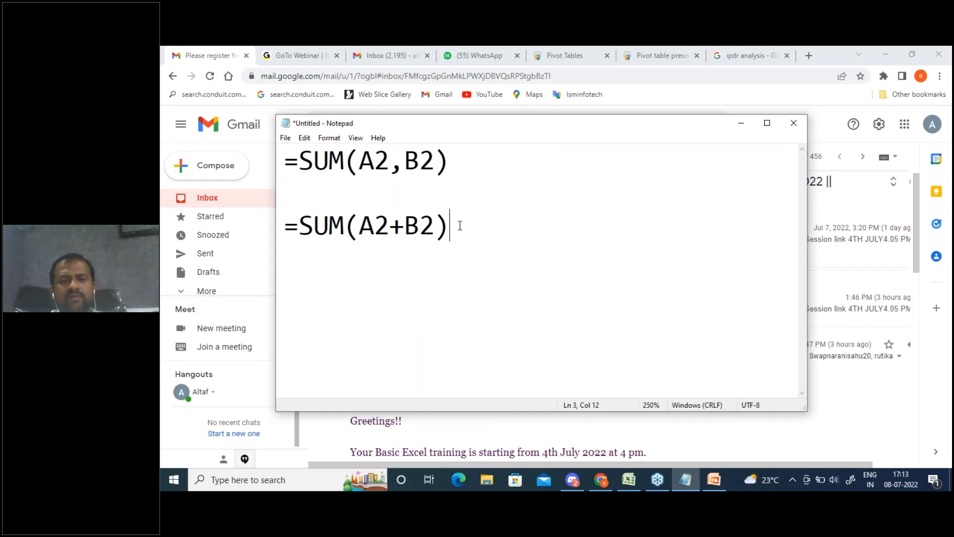
pyautogui.press('Return')
pyautogui.press('Return')
pyautogui.hotkey('ctrl', 'v')
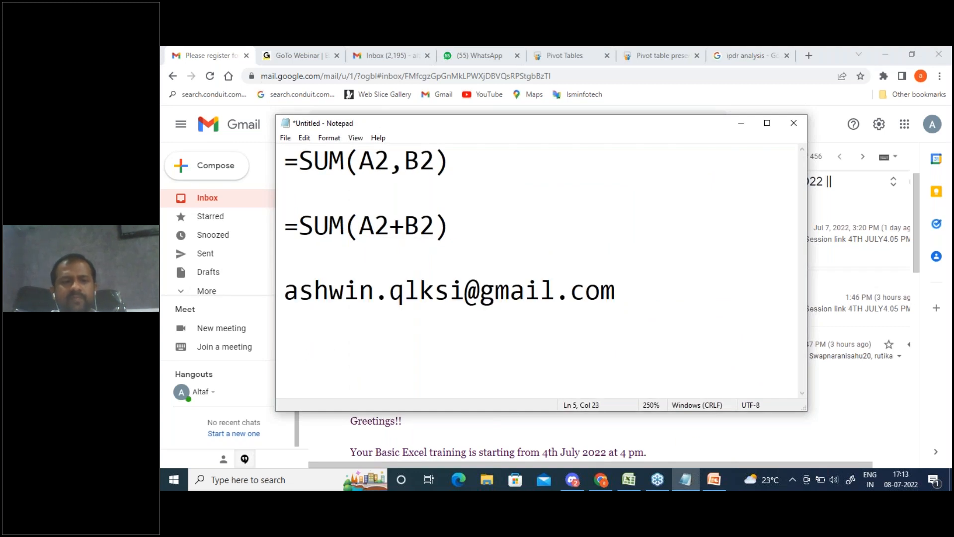
pyautogui.moveTo(409, 120); pyautogui.dragTo(441, 207)
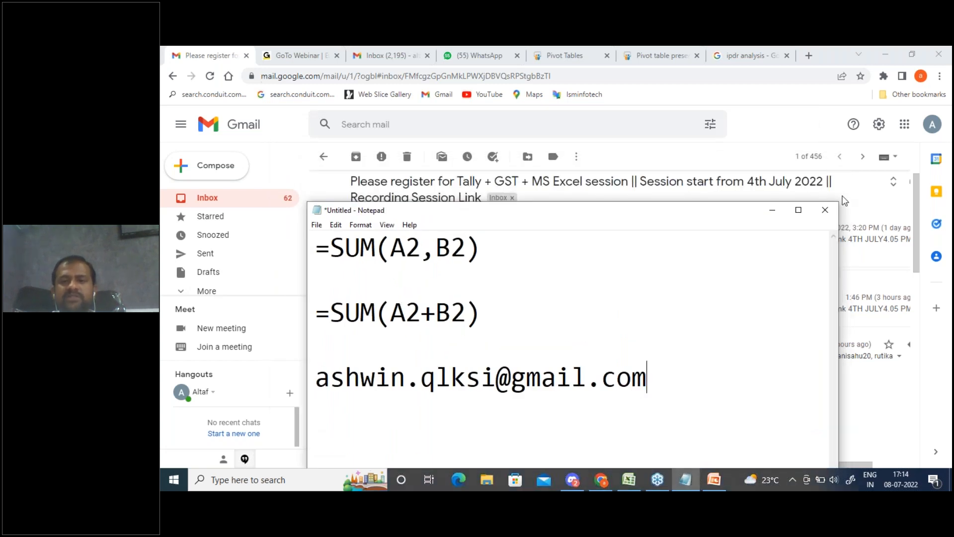
pyautogui.click(942, 231)
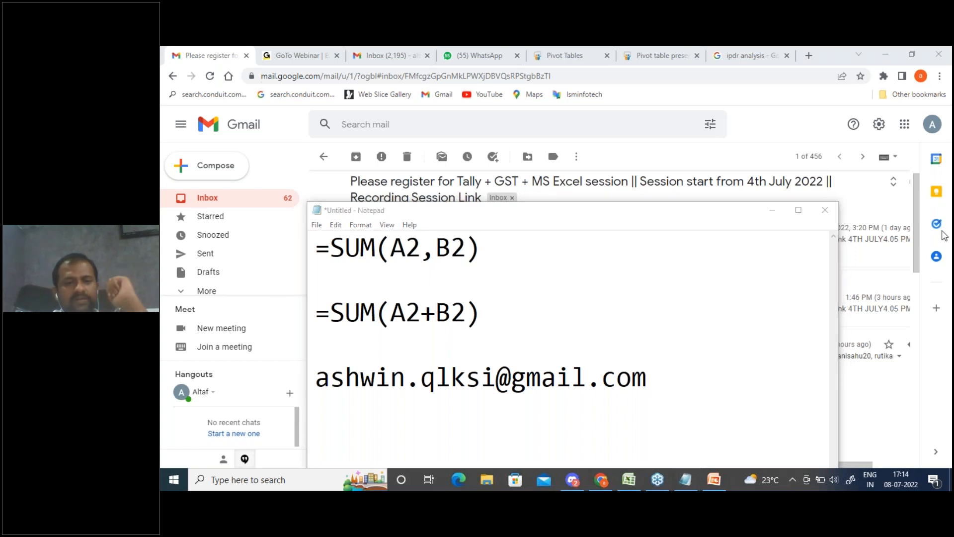